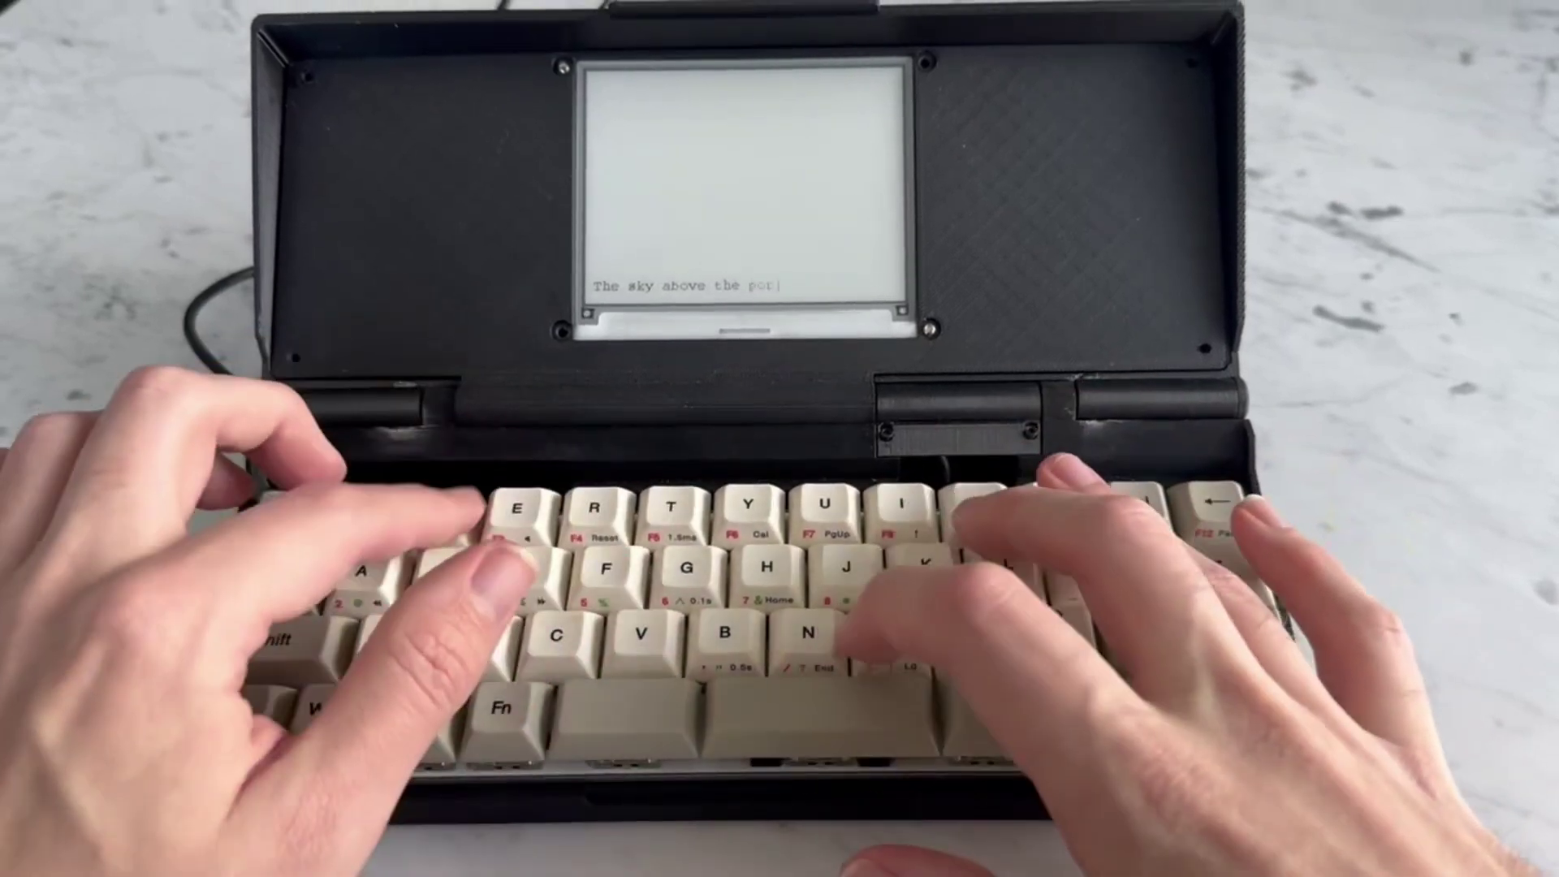
Step: Type 'the port was the' and the line '"It's not like I'm using," Case heard someone say, as he shoul'
text(t was the)
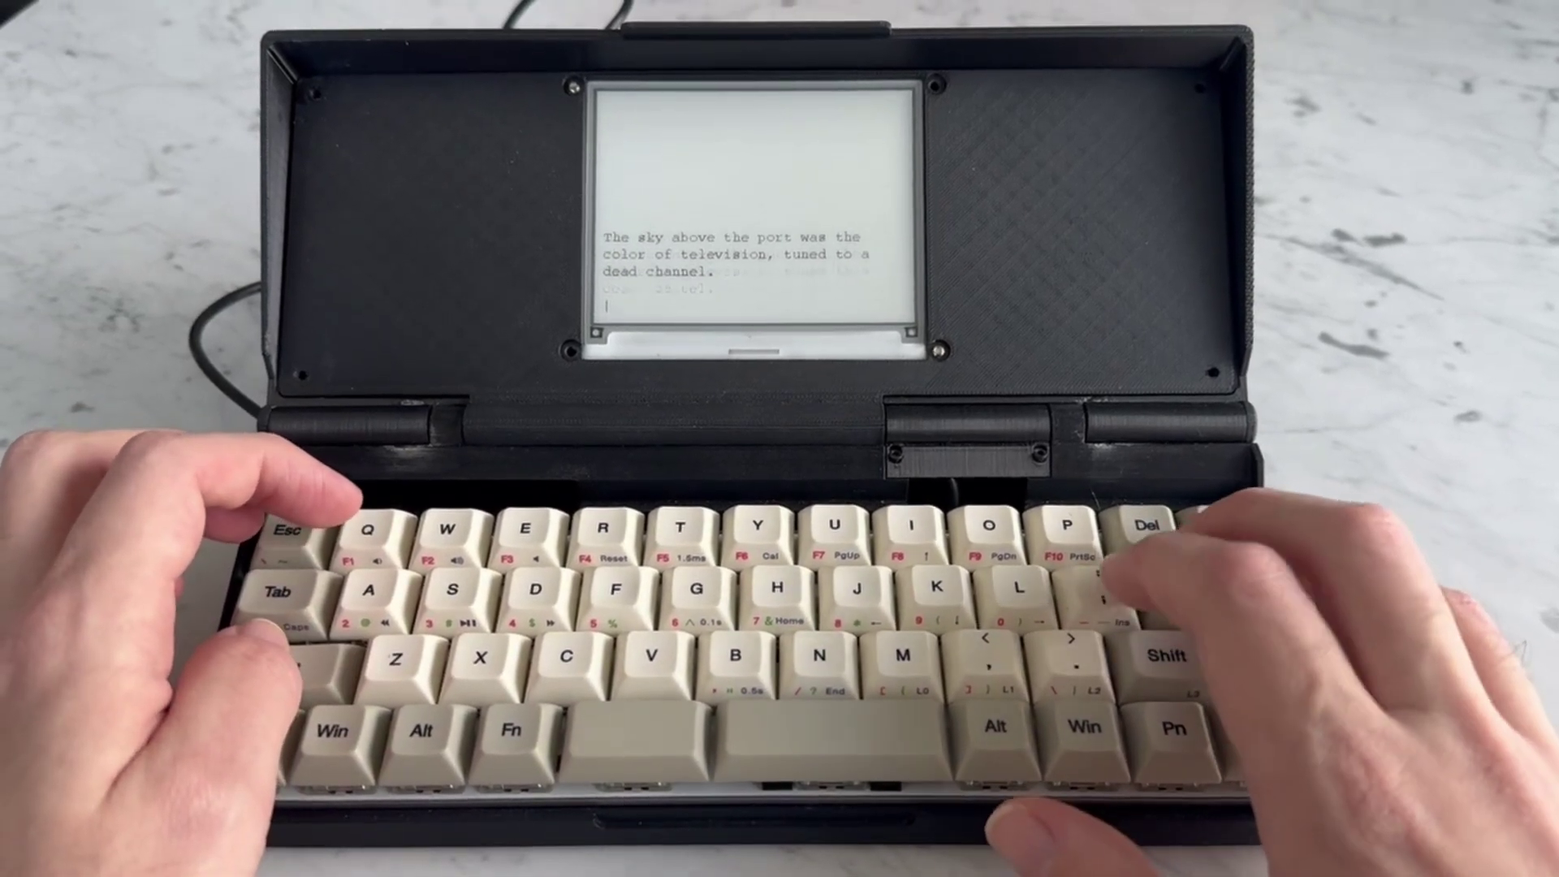
text("It's not )
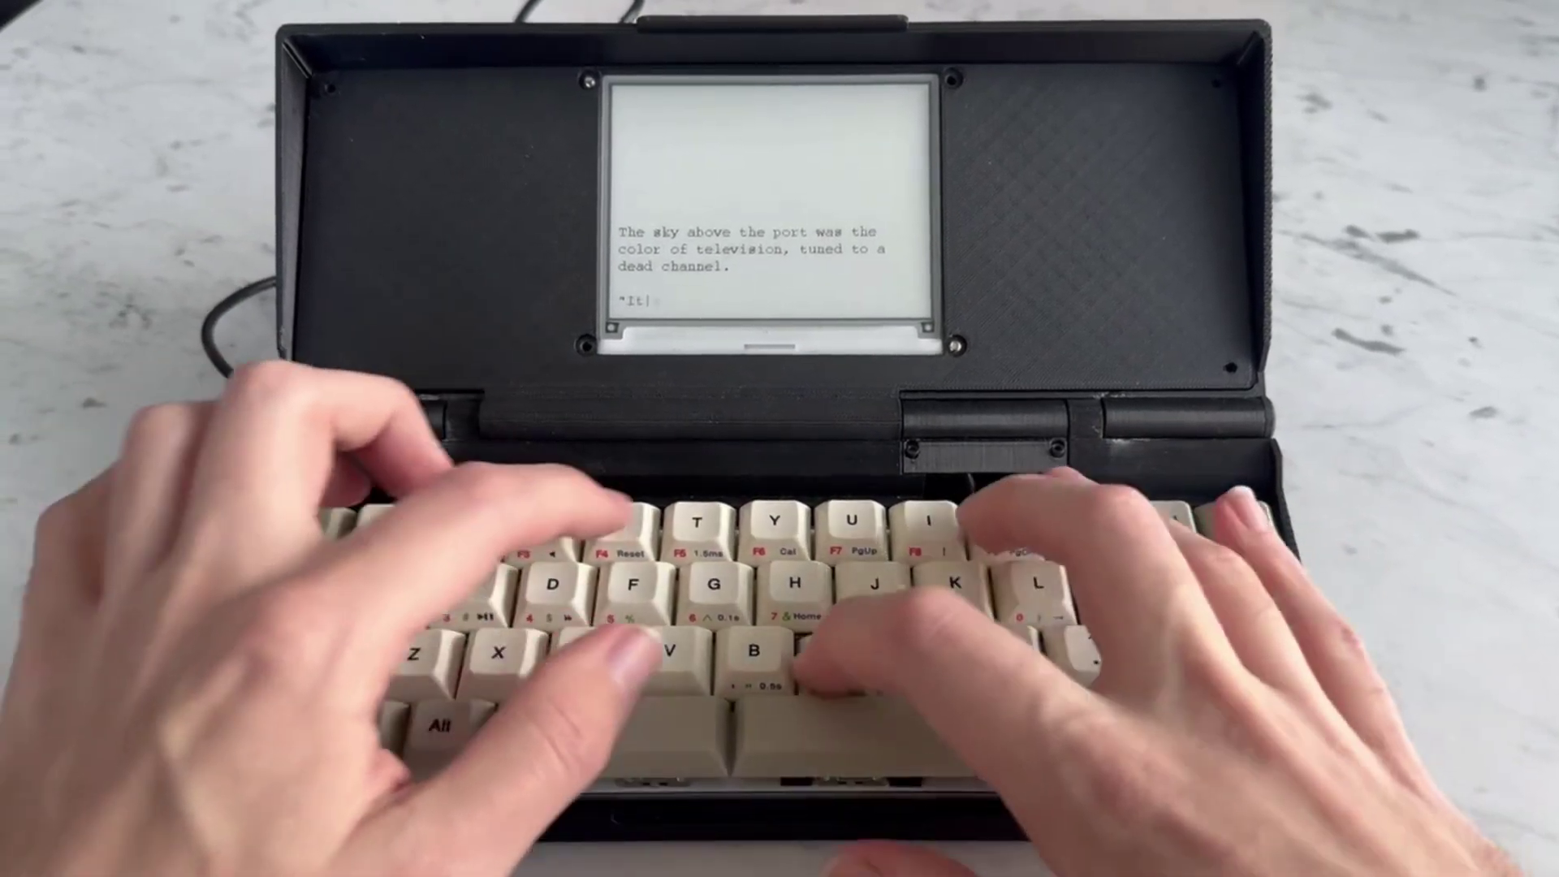
text(like l)
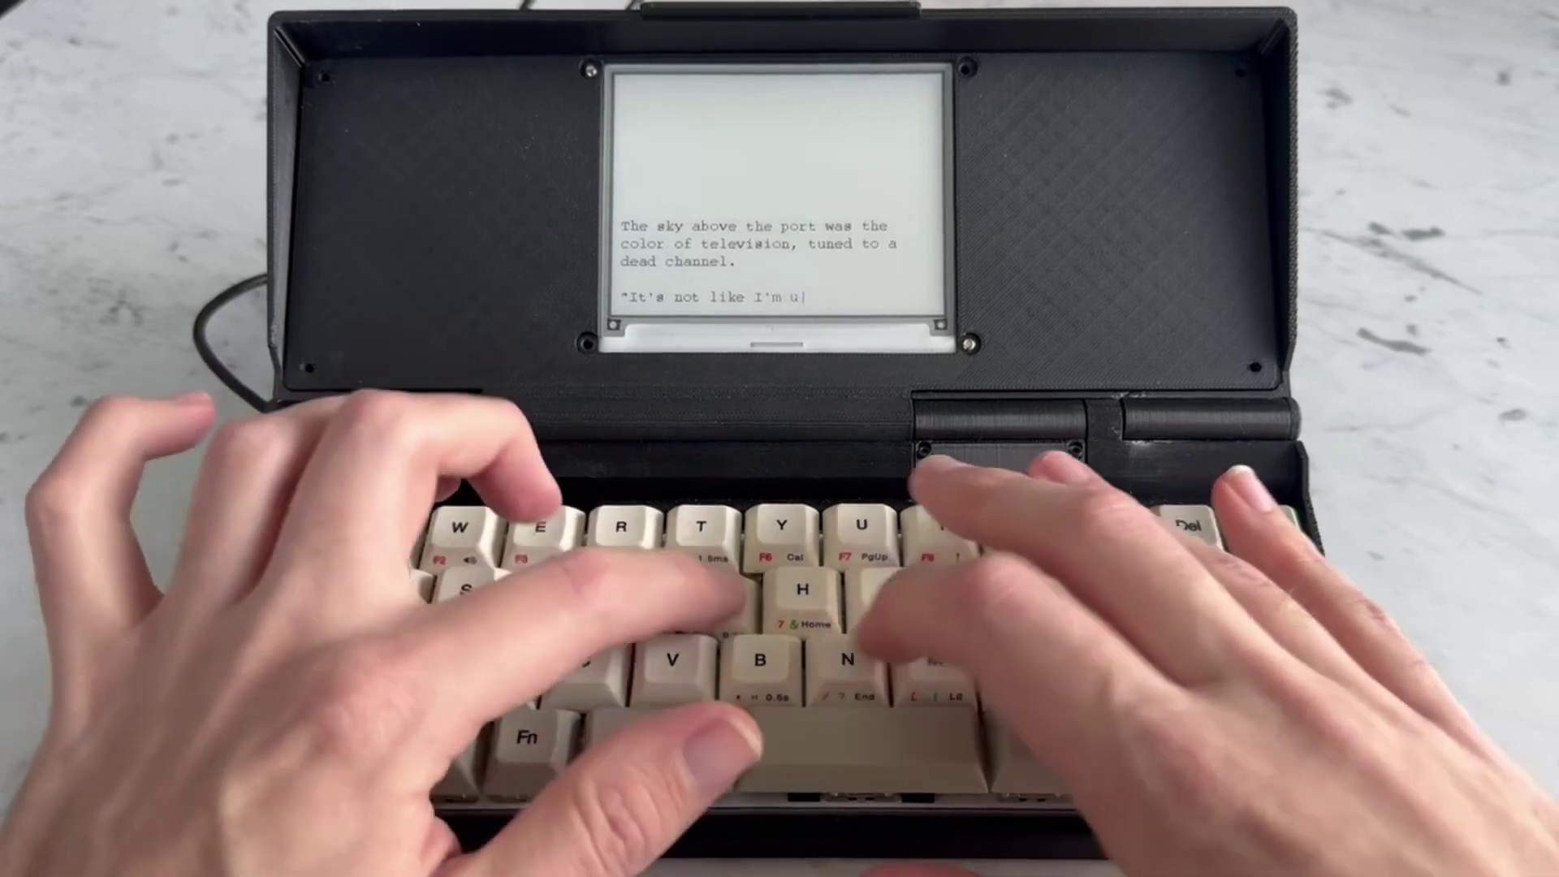
text( using)
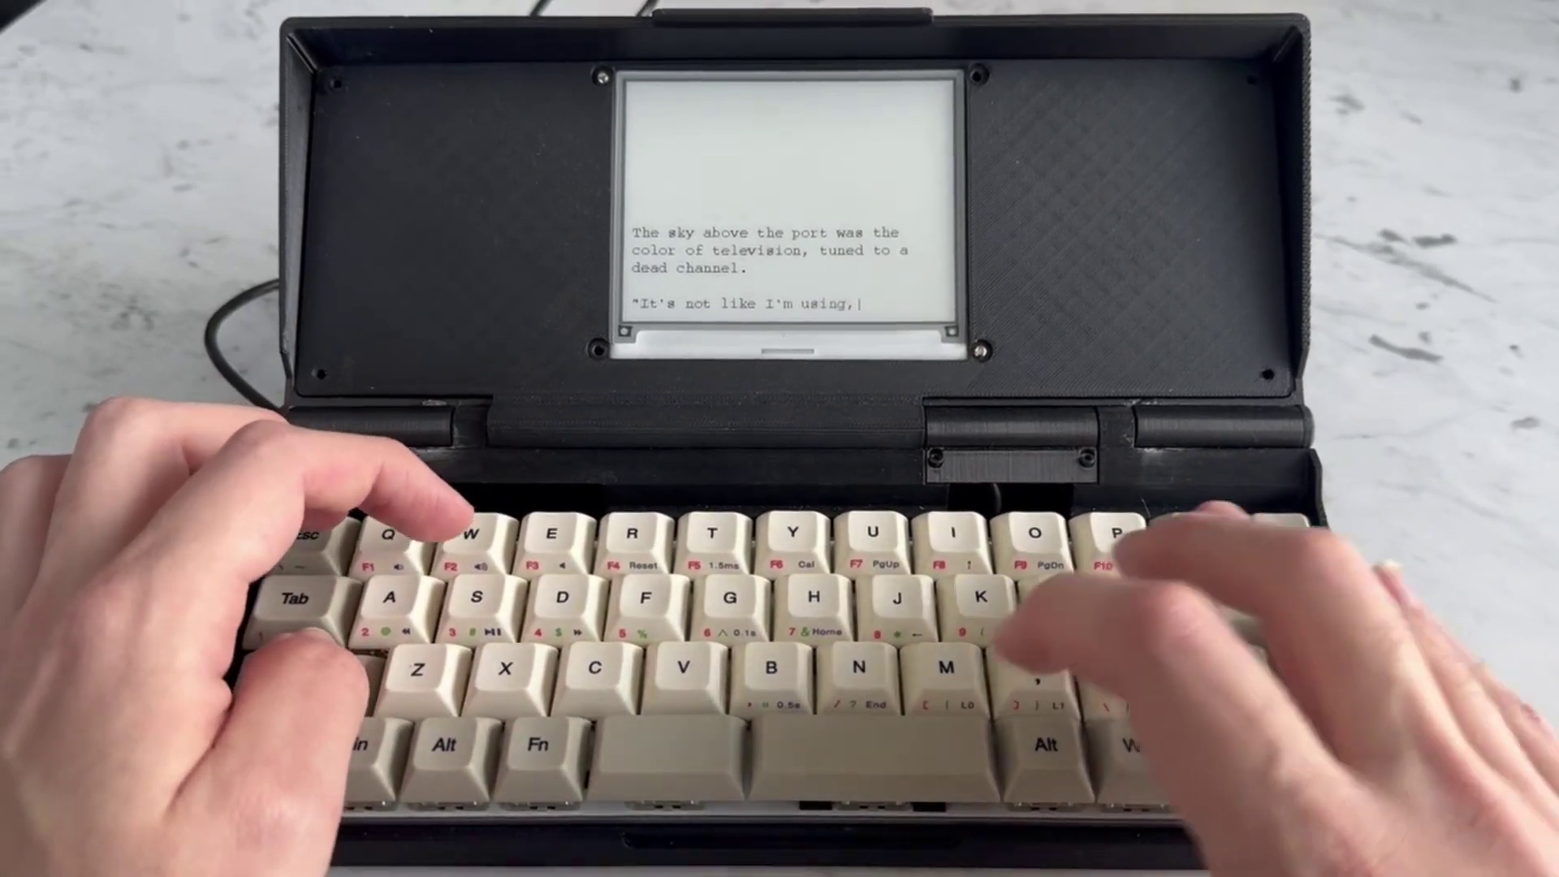
text(," Case)
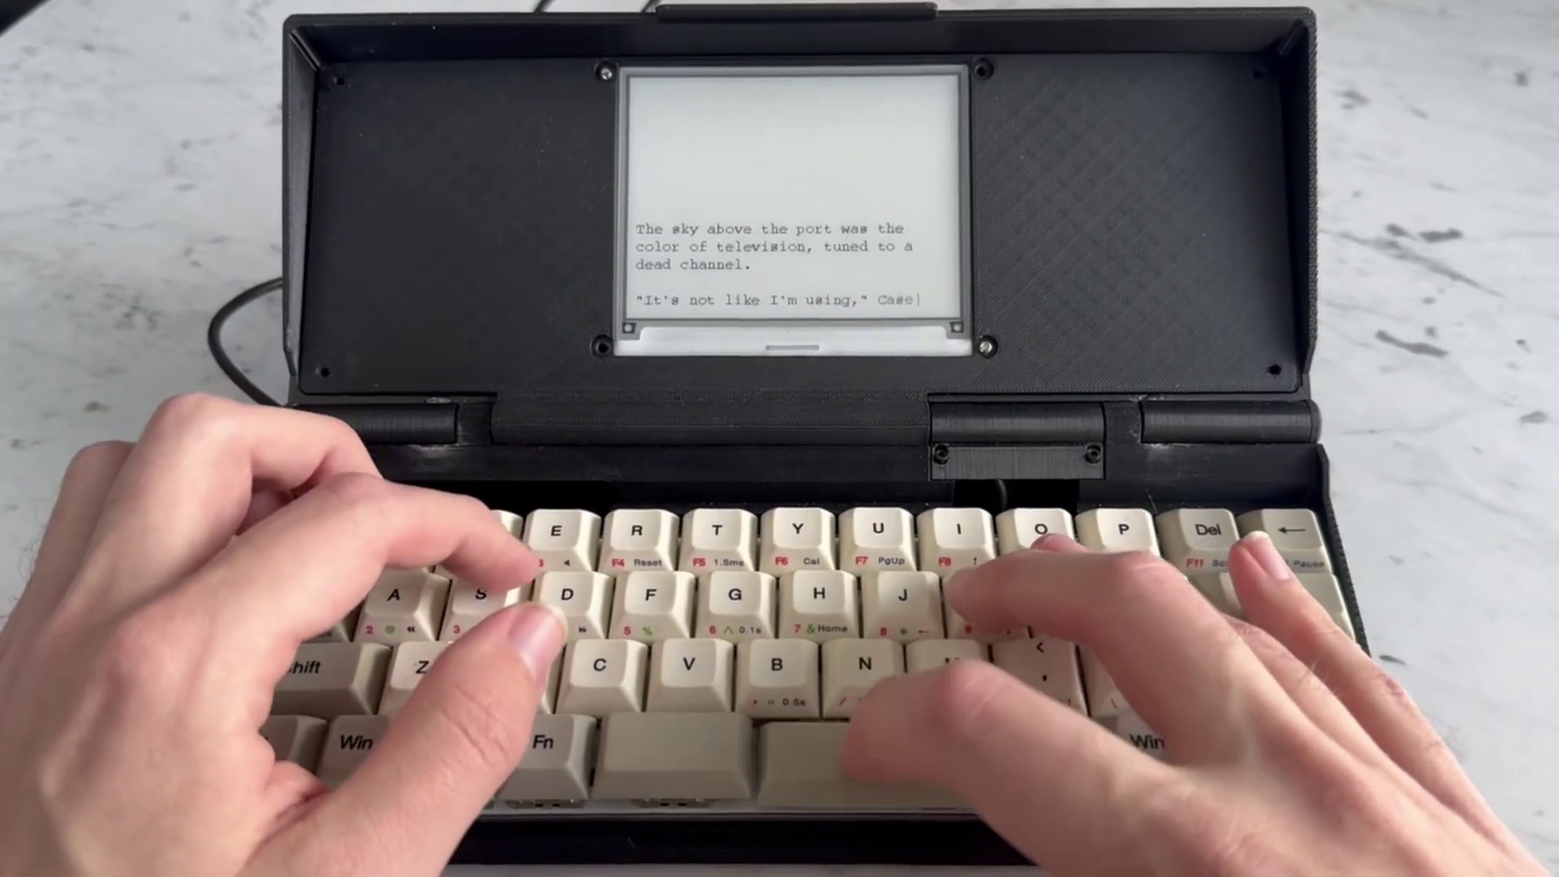
text( heard)
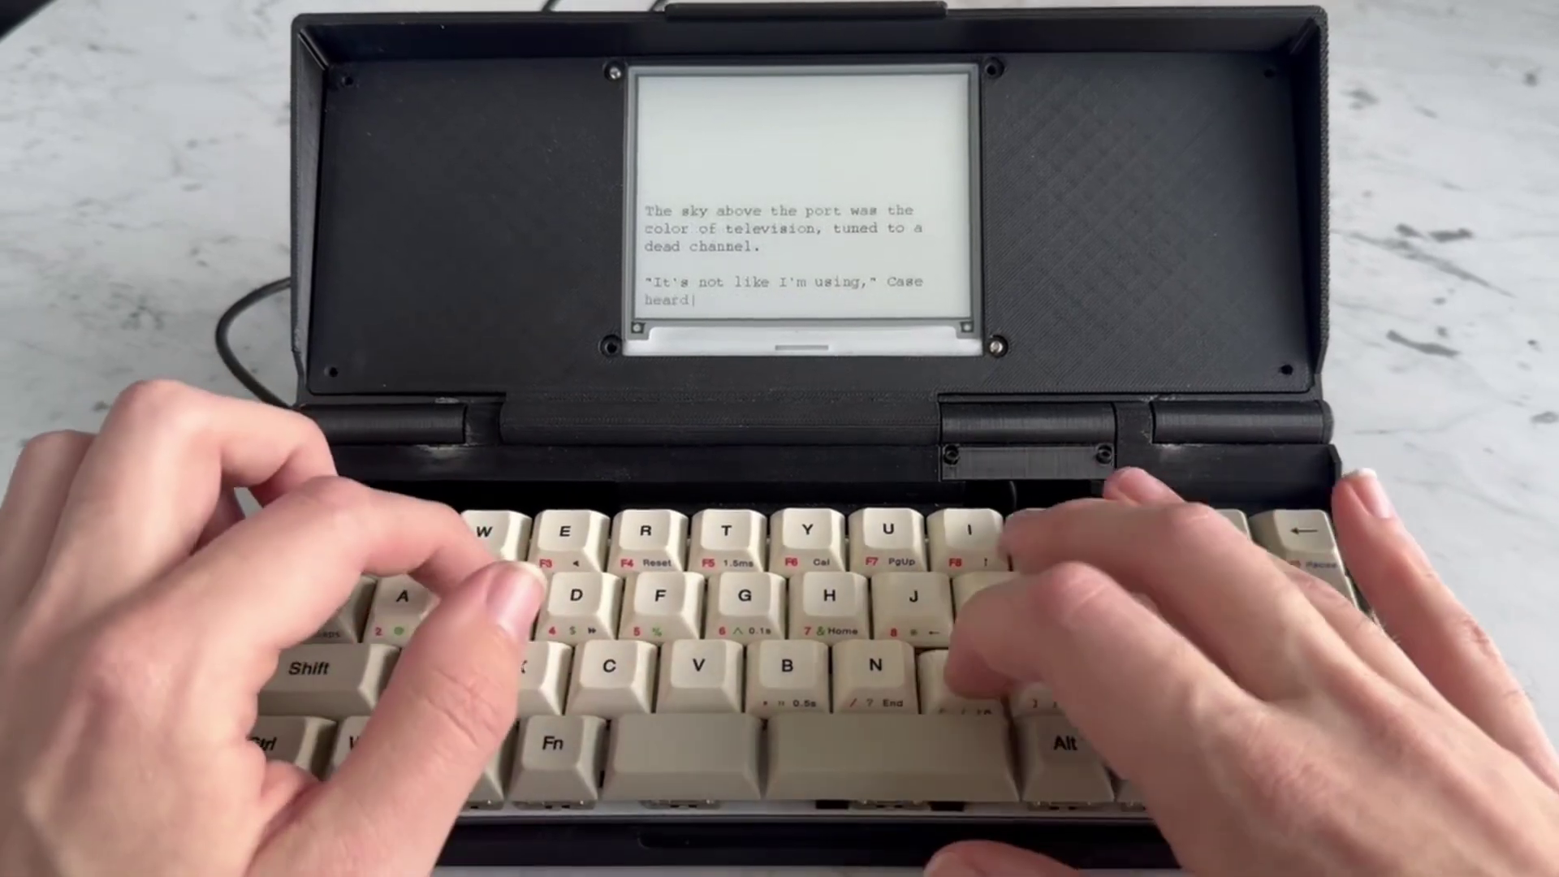
text( some)
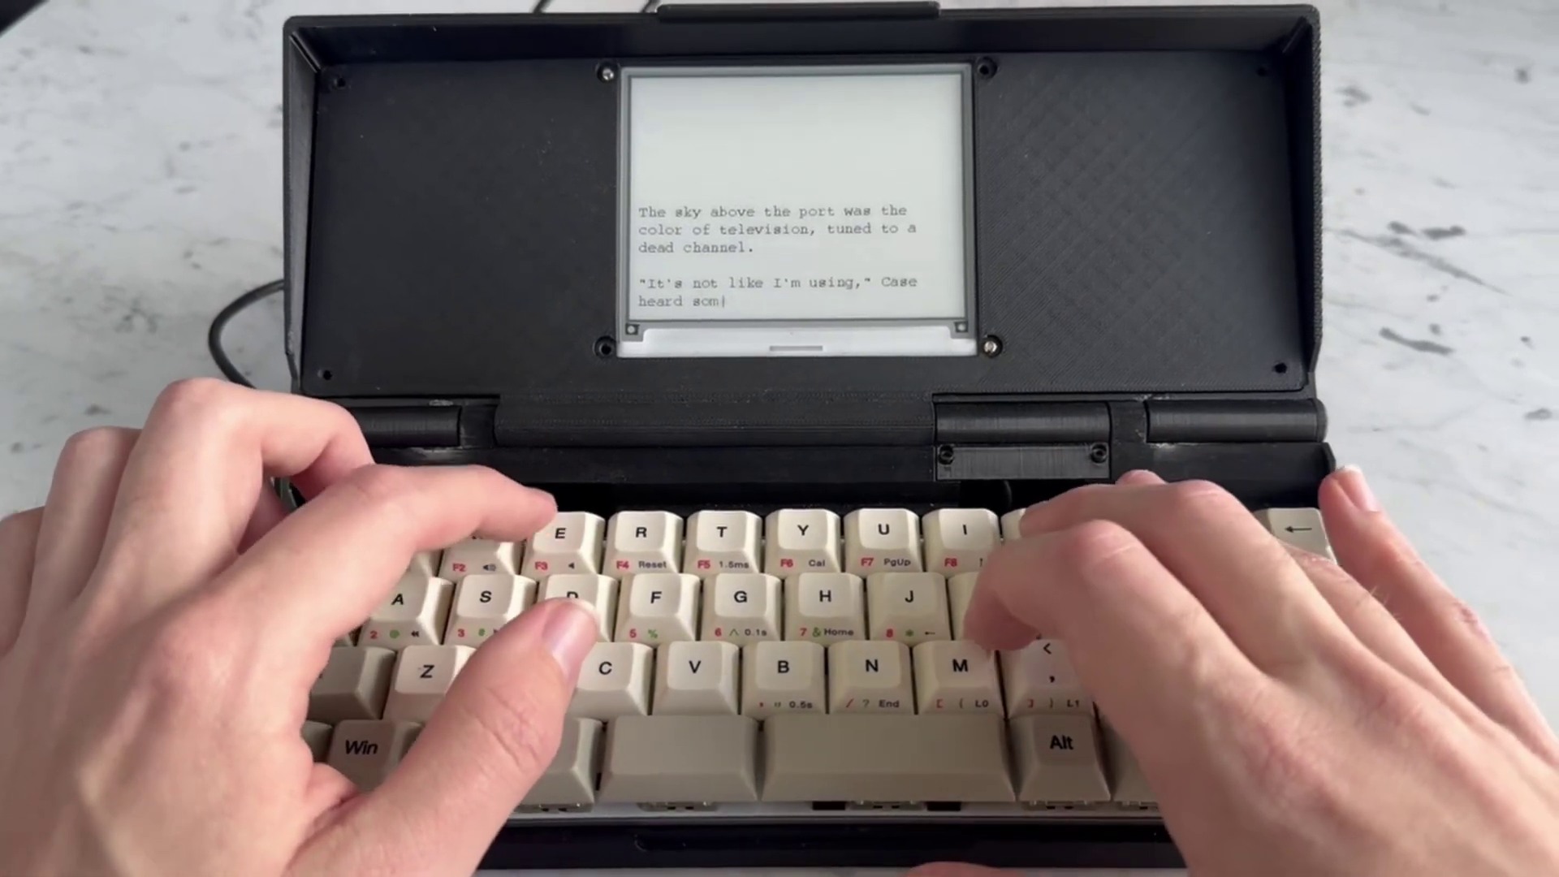
text(one say)
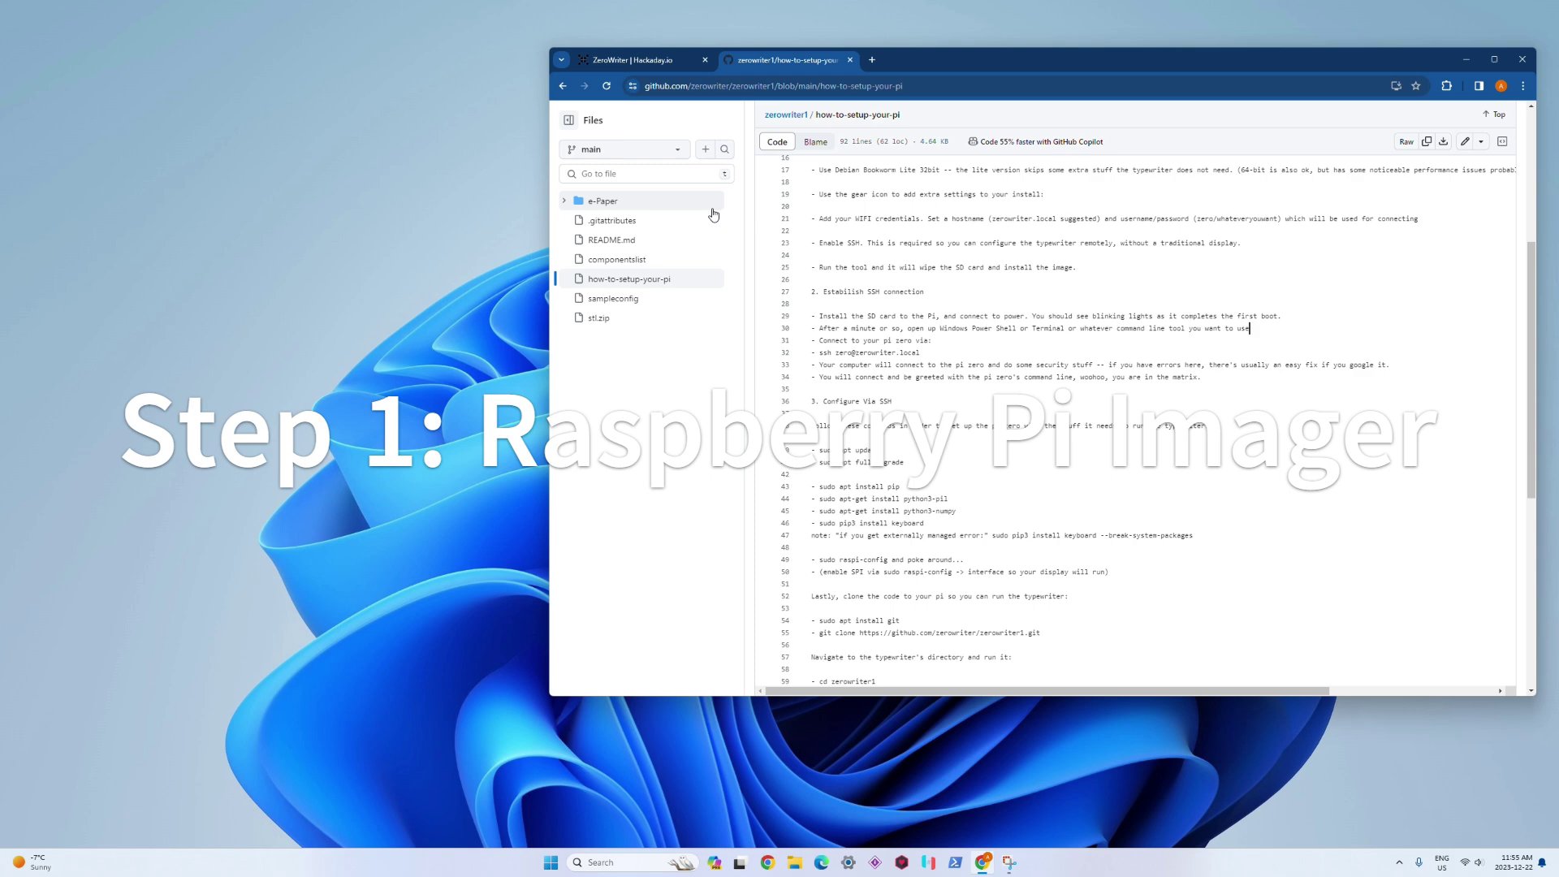
scroll(713, 214, up, 5)
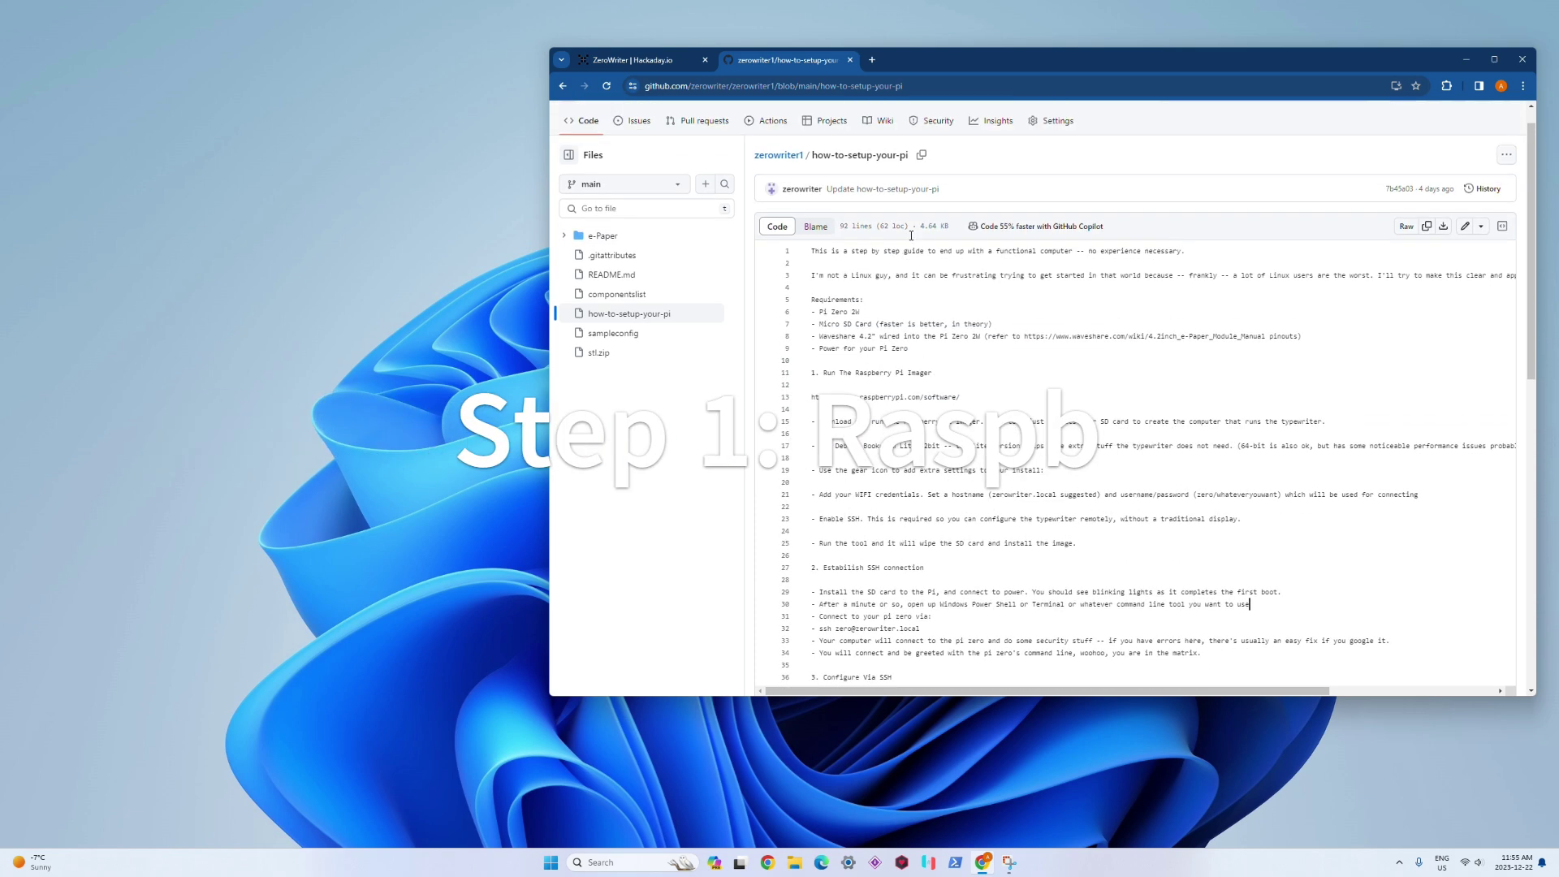
click(779, 184)
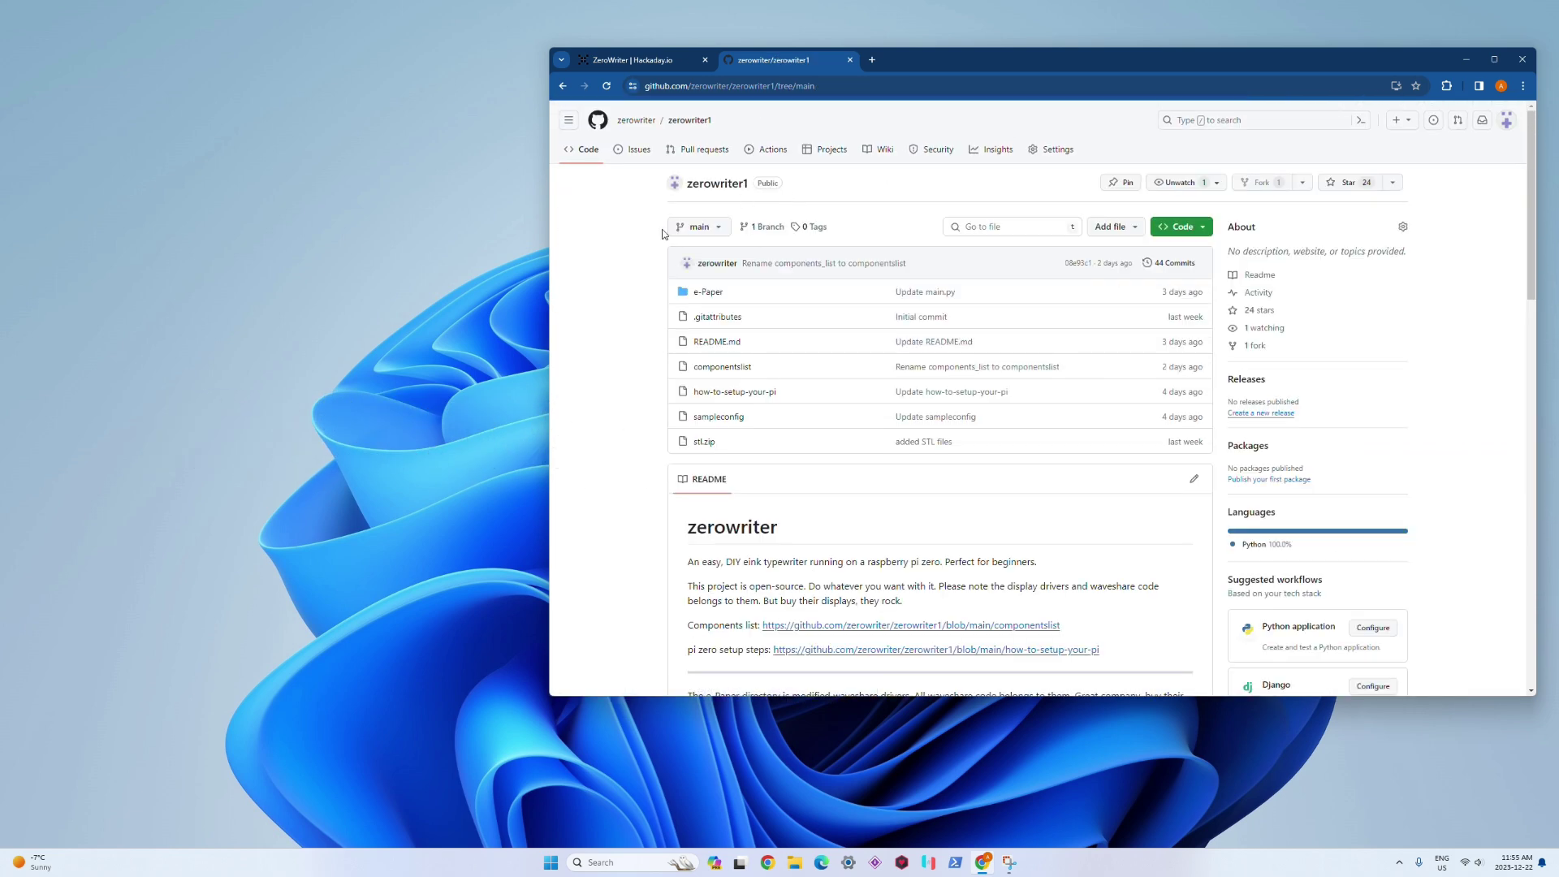
scroll(662, 234, down, 2)
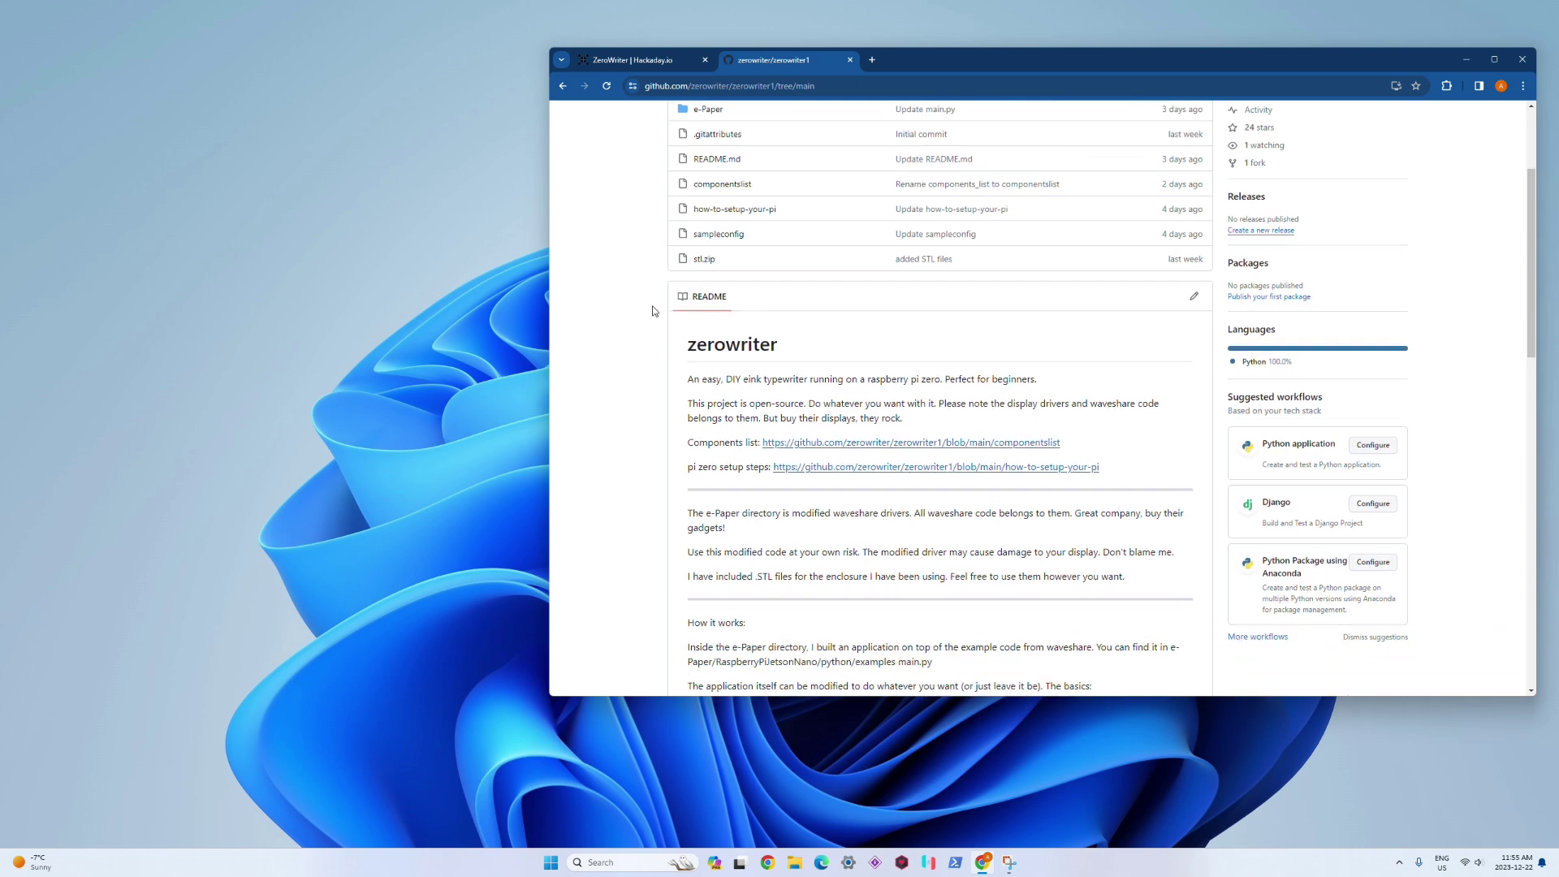
scroll(654, 311, up, 1)
scroll(654, 311, up, 1)
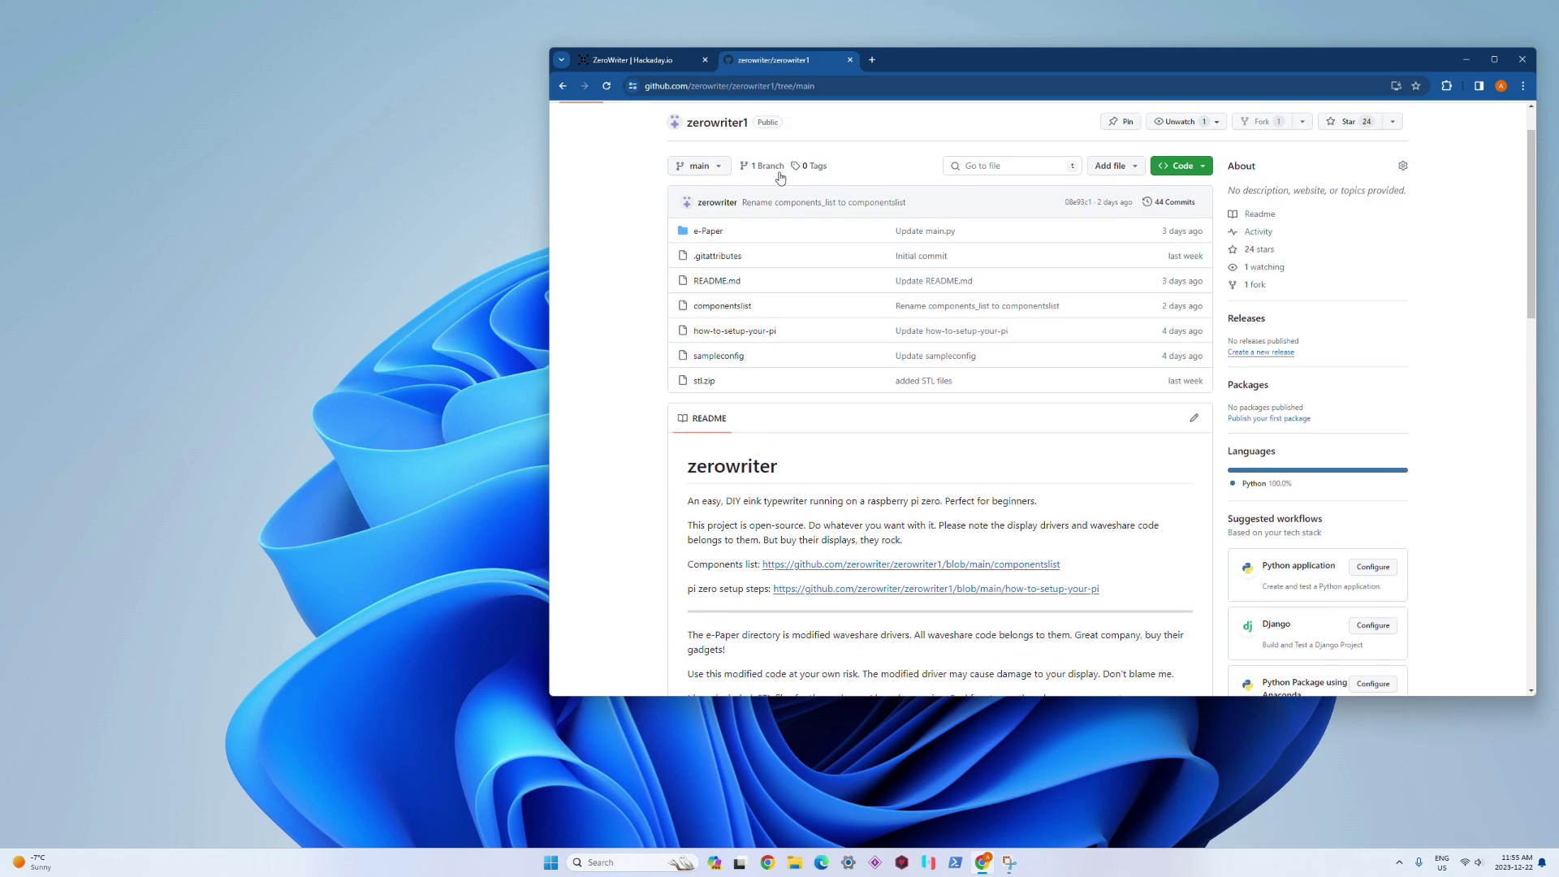
click(745, 332)
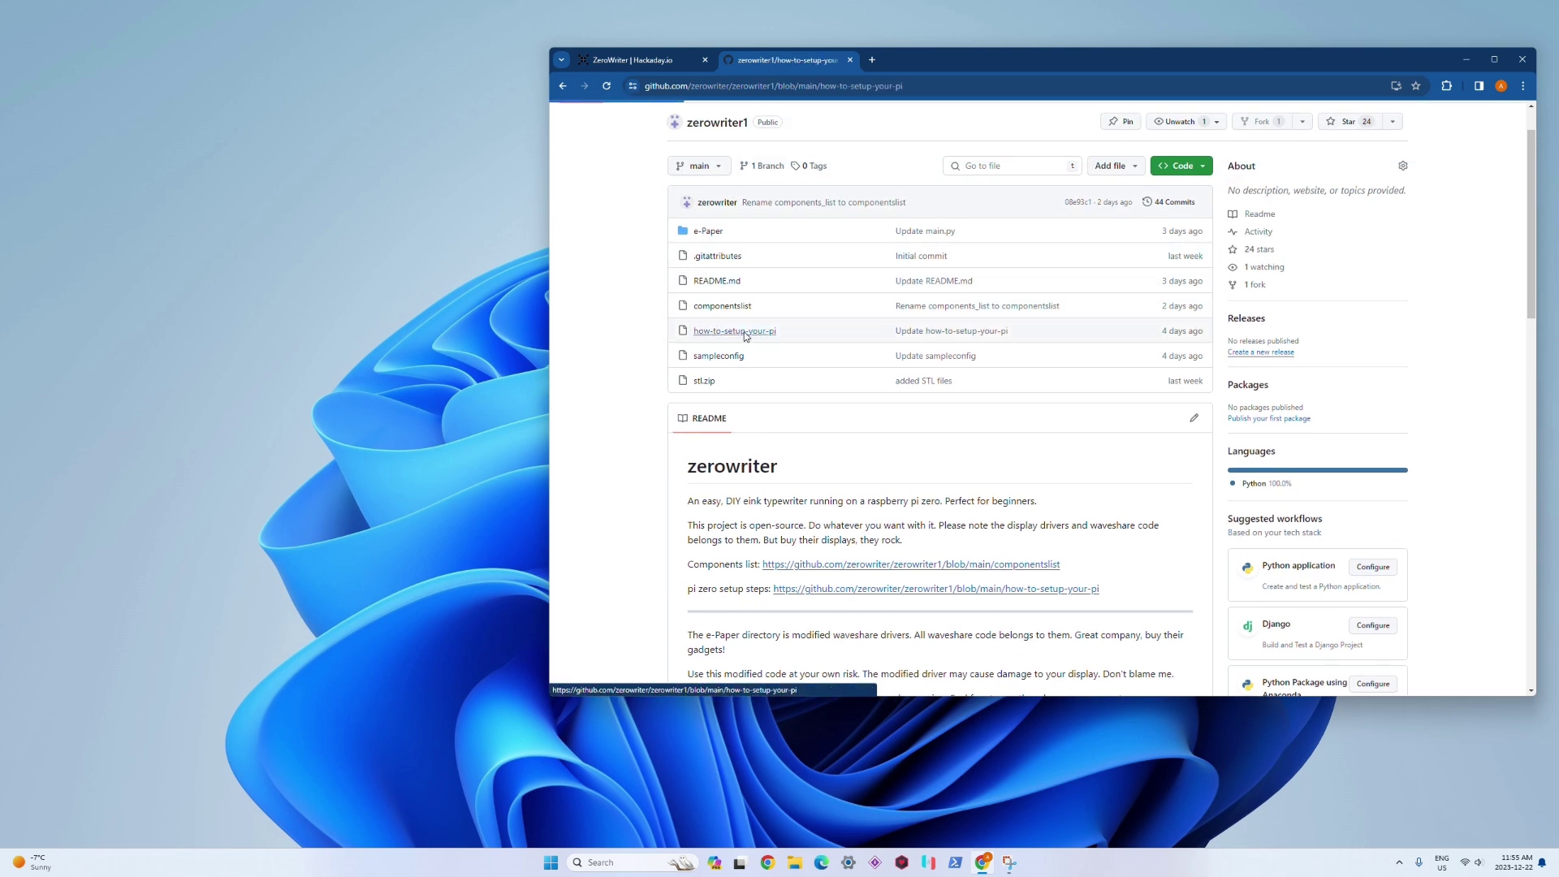
scroll(866, 307, down, 1)
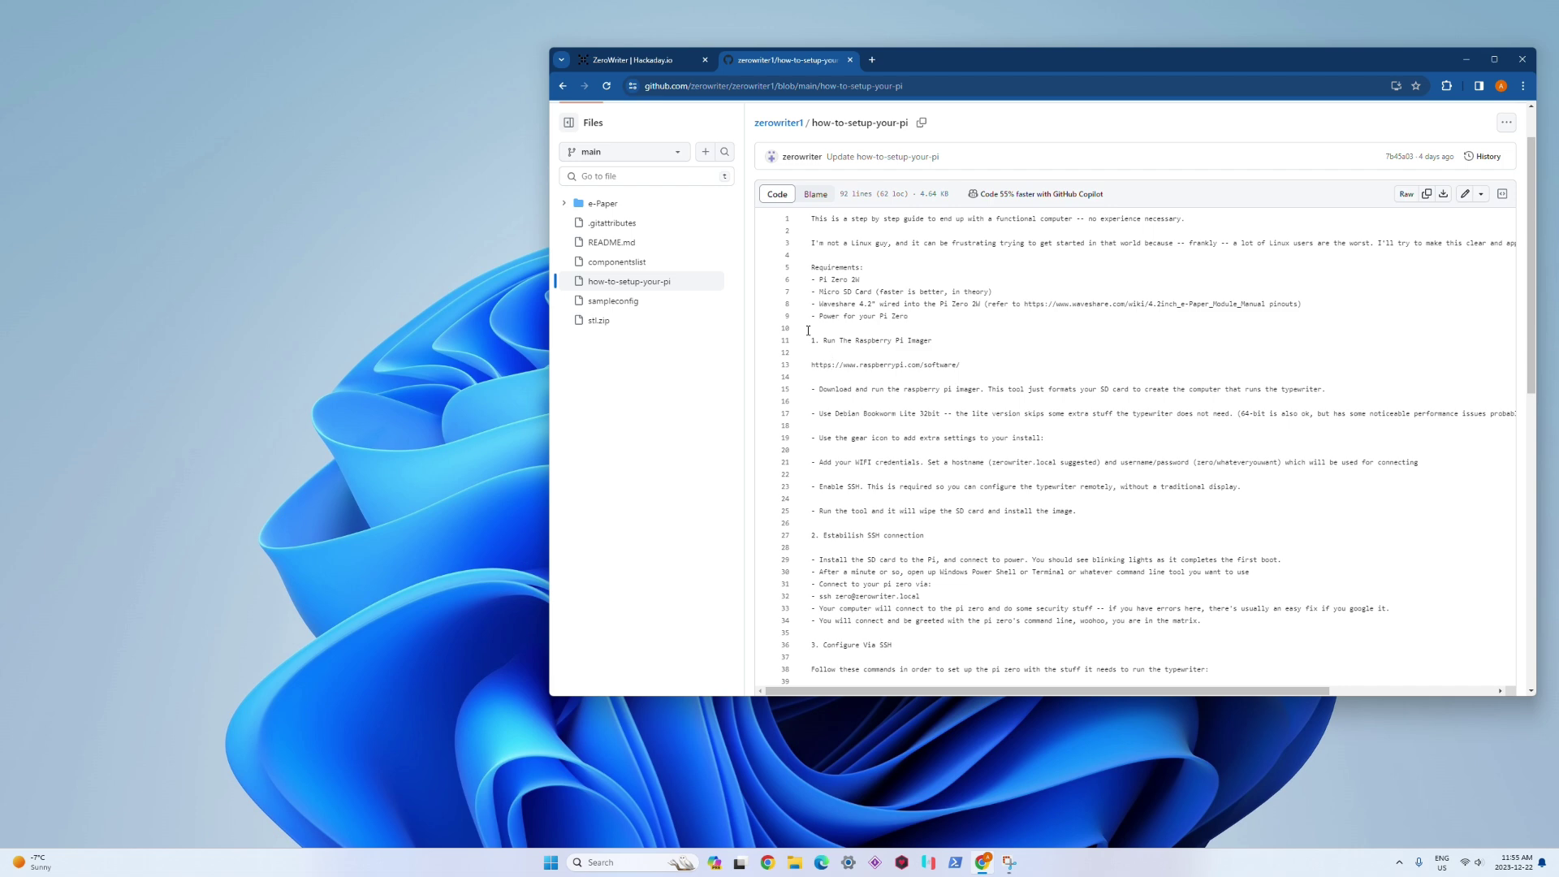
drag(815, 339, 1192, 527)
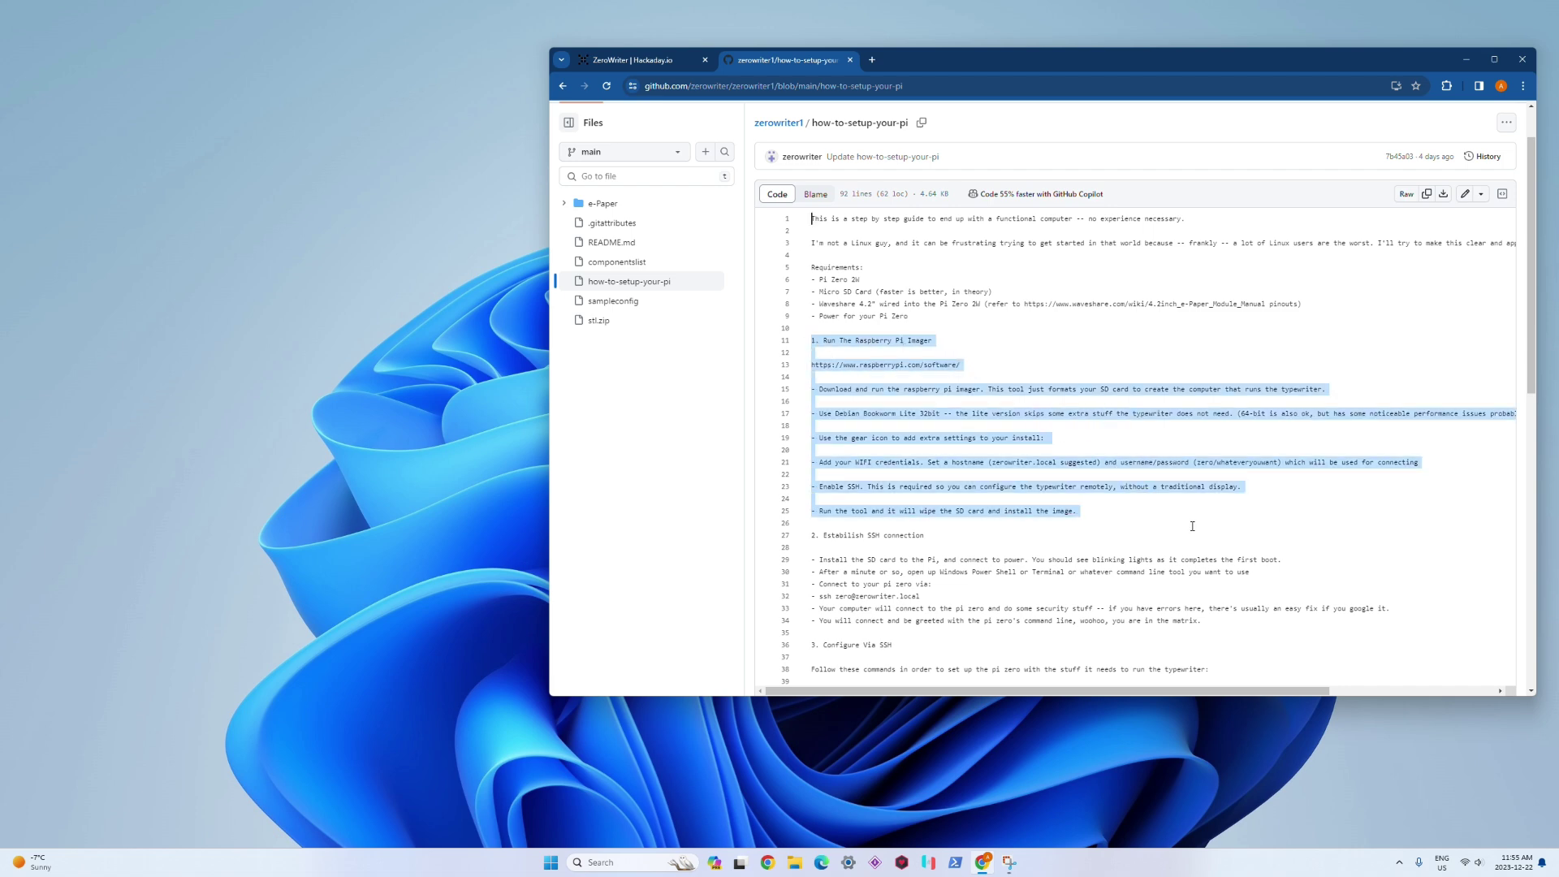
scroll(1161, 520, down, 3)
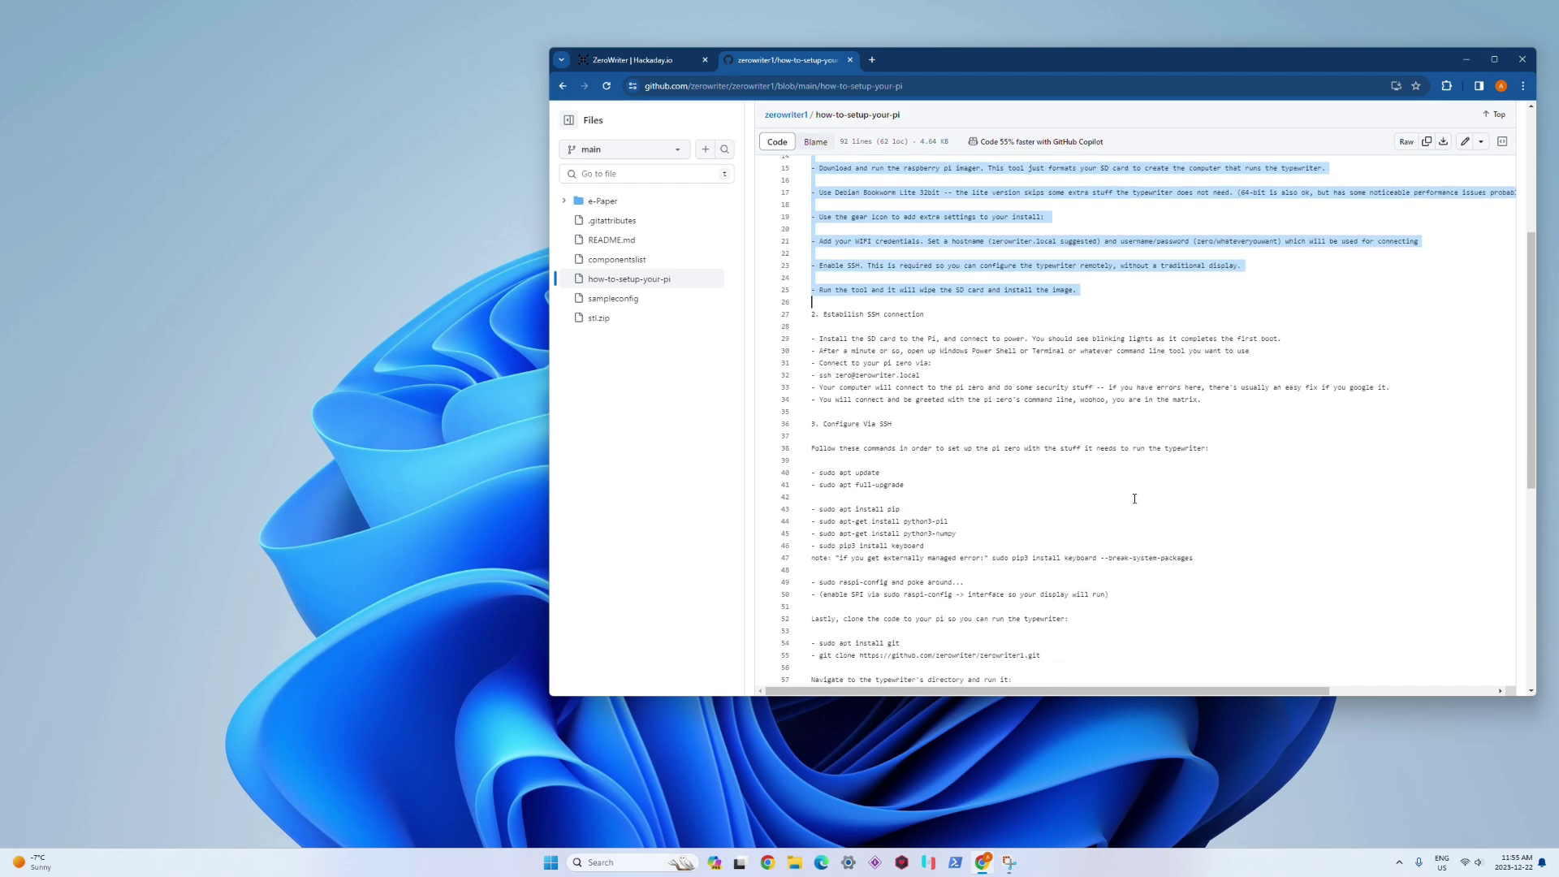
click(885, 323)
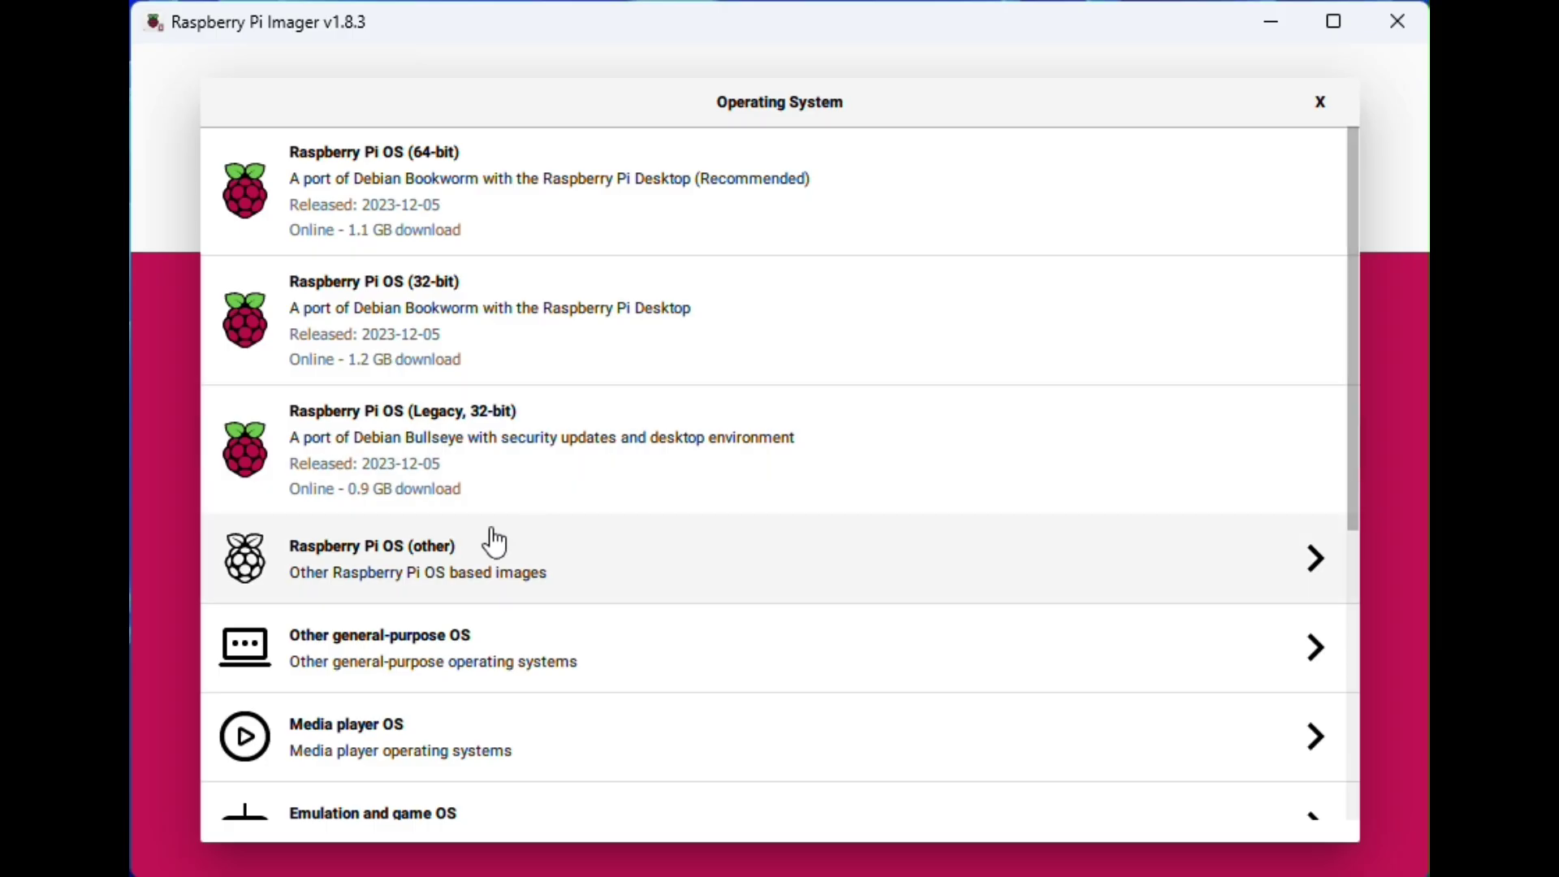
Step: Choose Raspberry Pi OS Lite (32-bit) from the other Raspberry Pi OS variants
scroll(438, 559, down, 2)
scroll(441, 568, down, 4)
scroll(446, 595, up, 6)
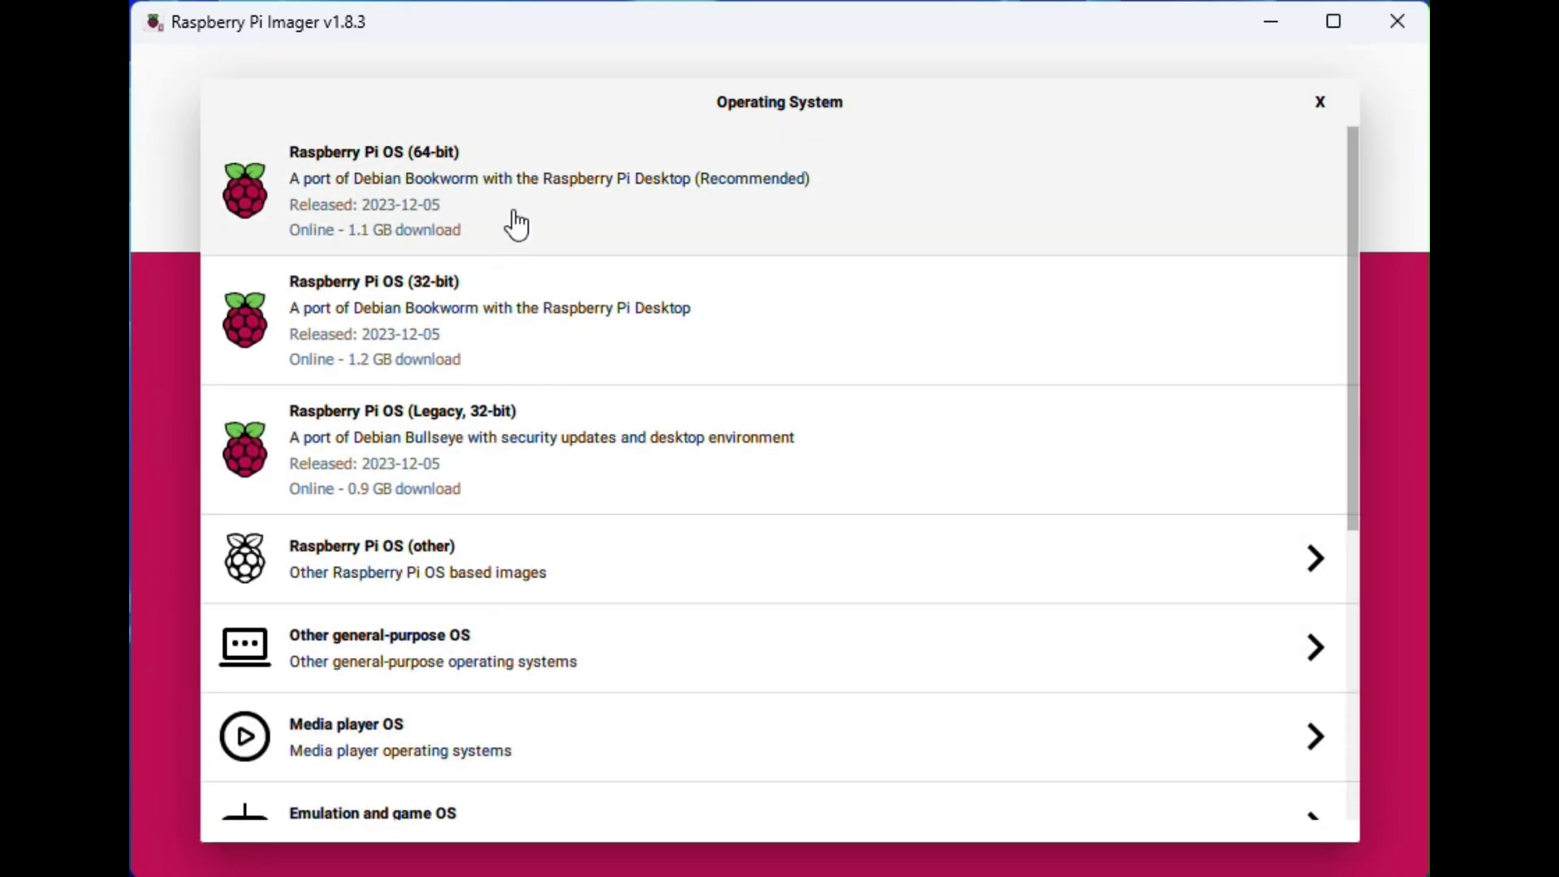
click(578, 578)
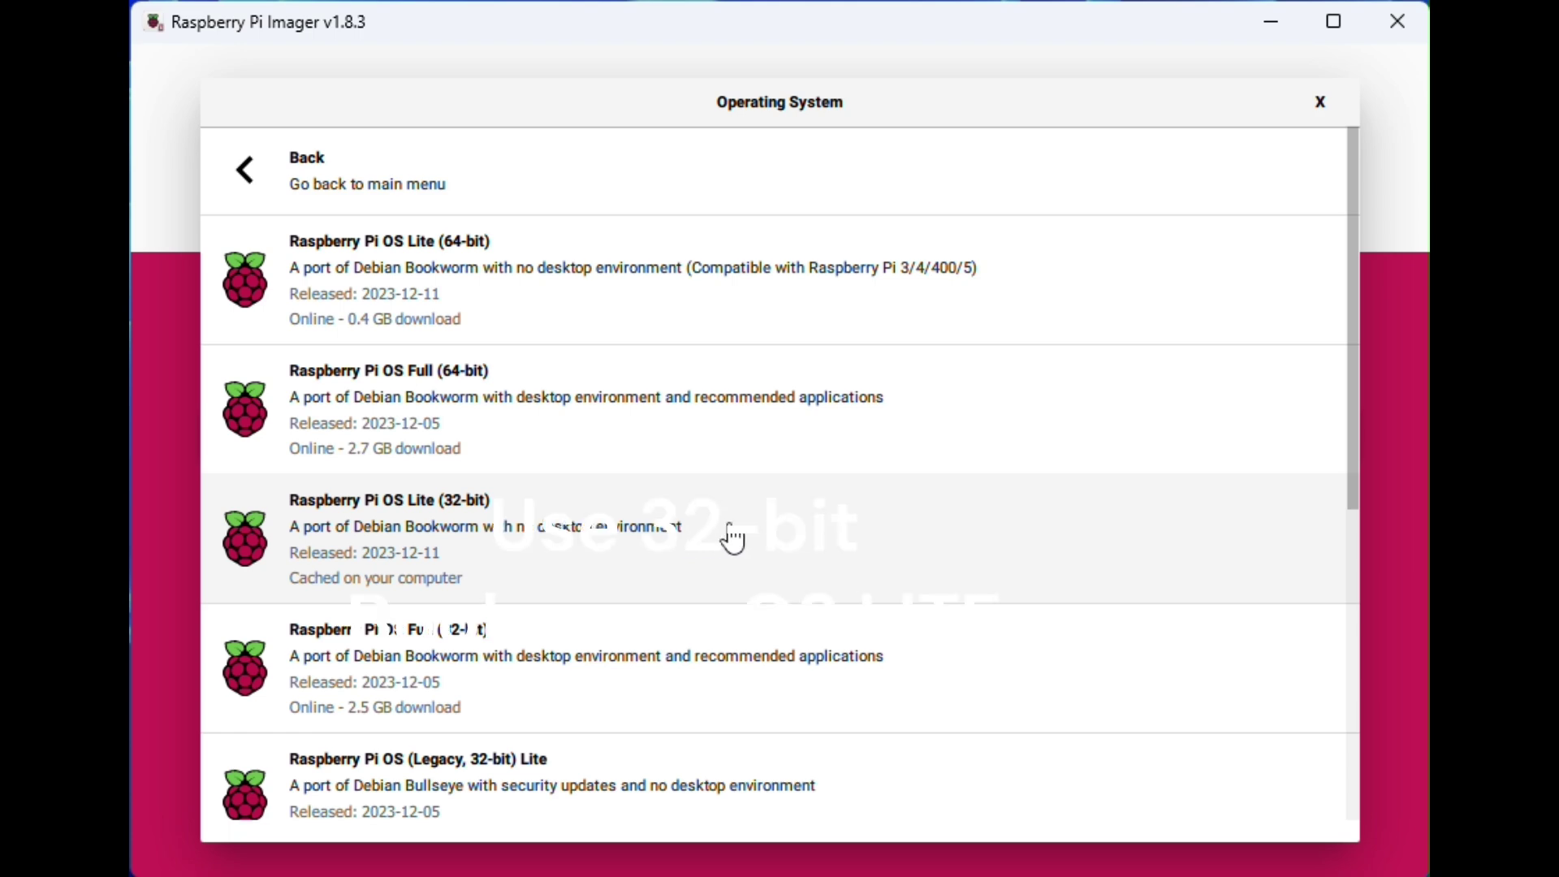
click(818, 538)
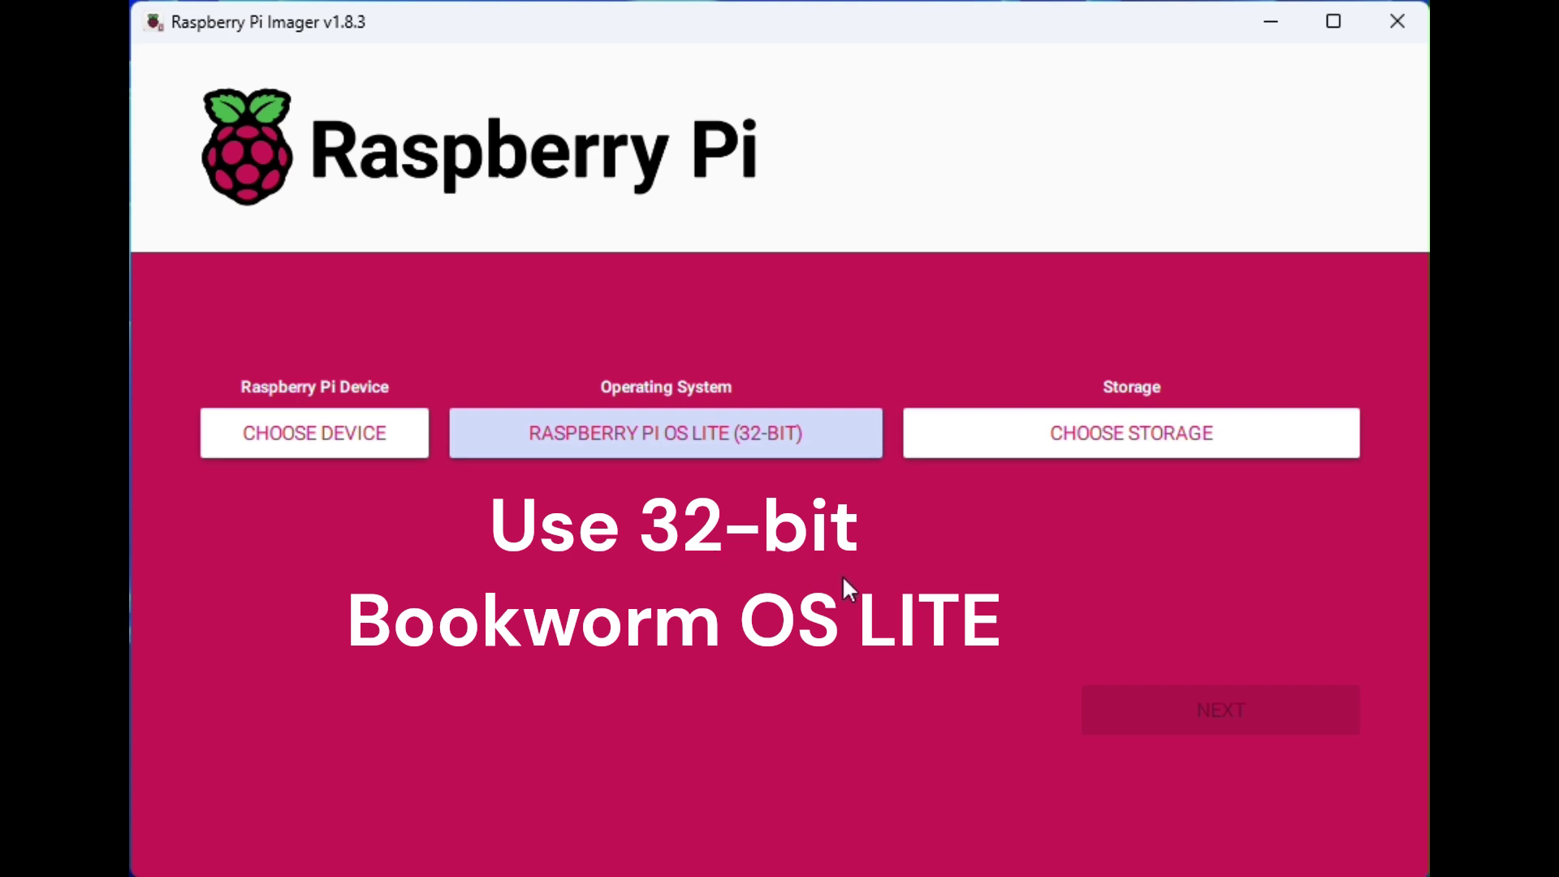
Step: Select the 128 GB generic USB drive as storage and continue
click(1146, 449)
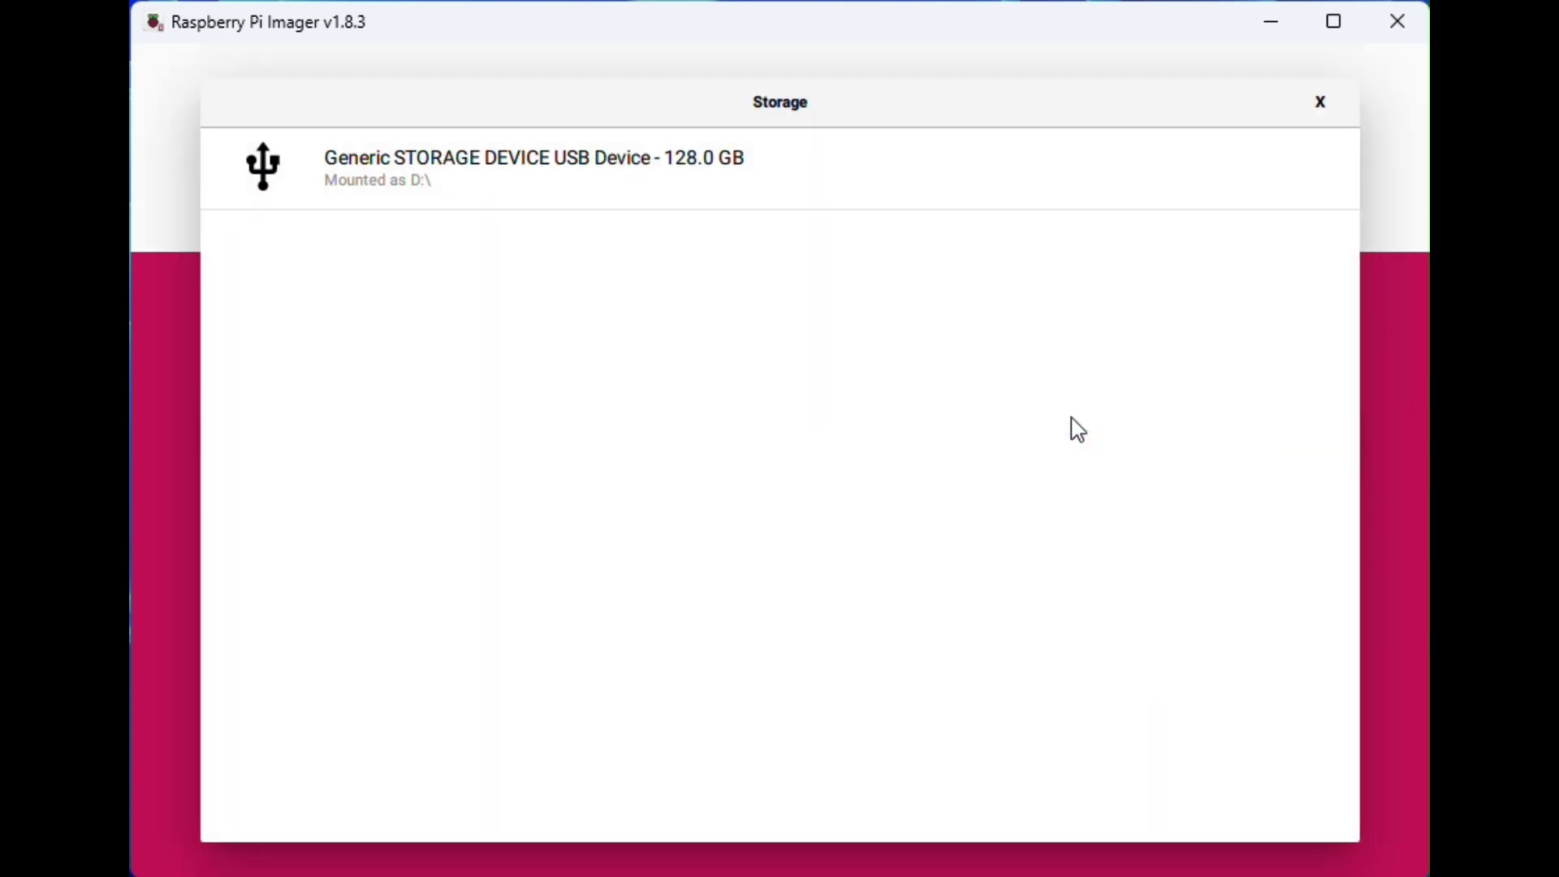
click(477, 195)
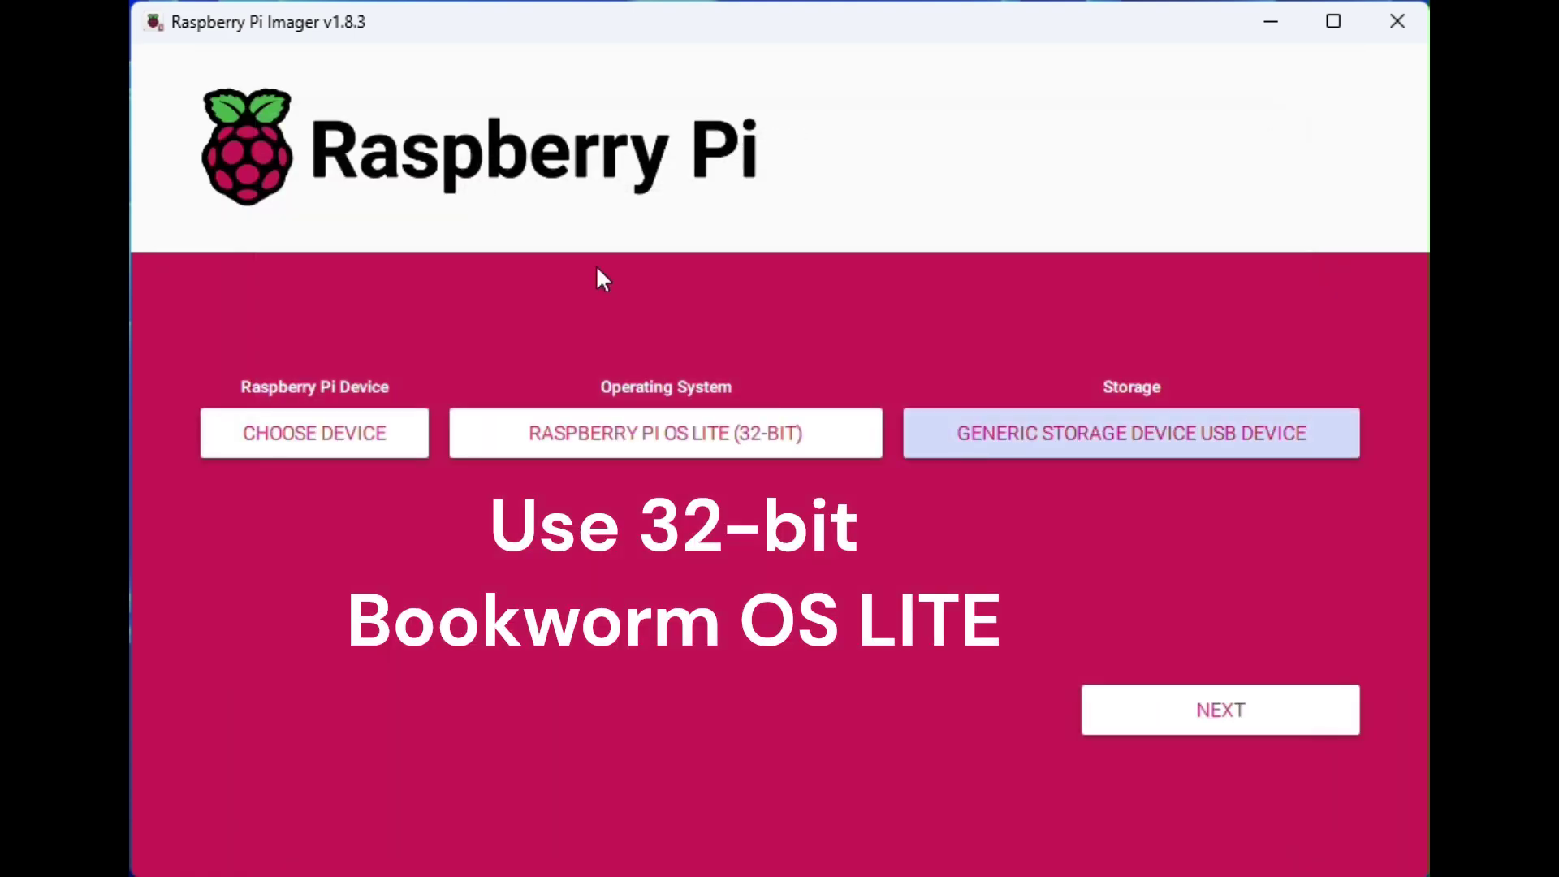
click(1233, 714)
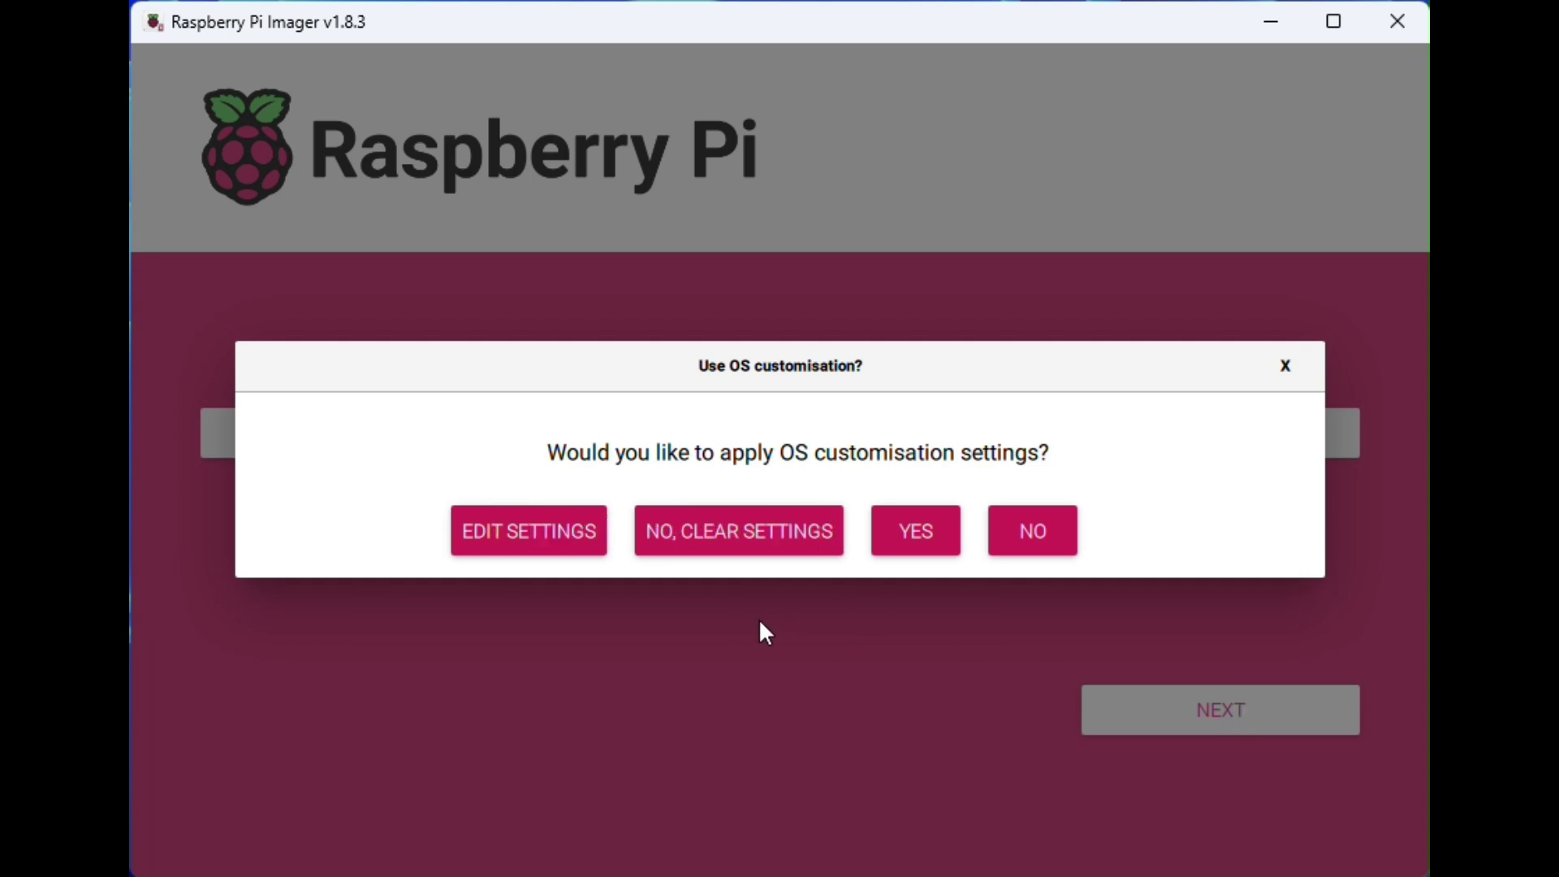
Step: In OS customisation, check hostname zerowriter and the username, then replace the account password
click(536, 533)
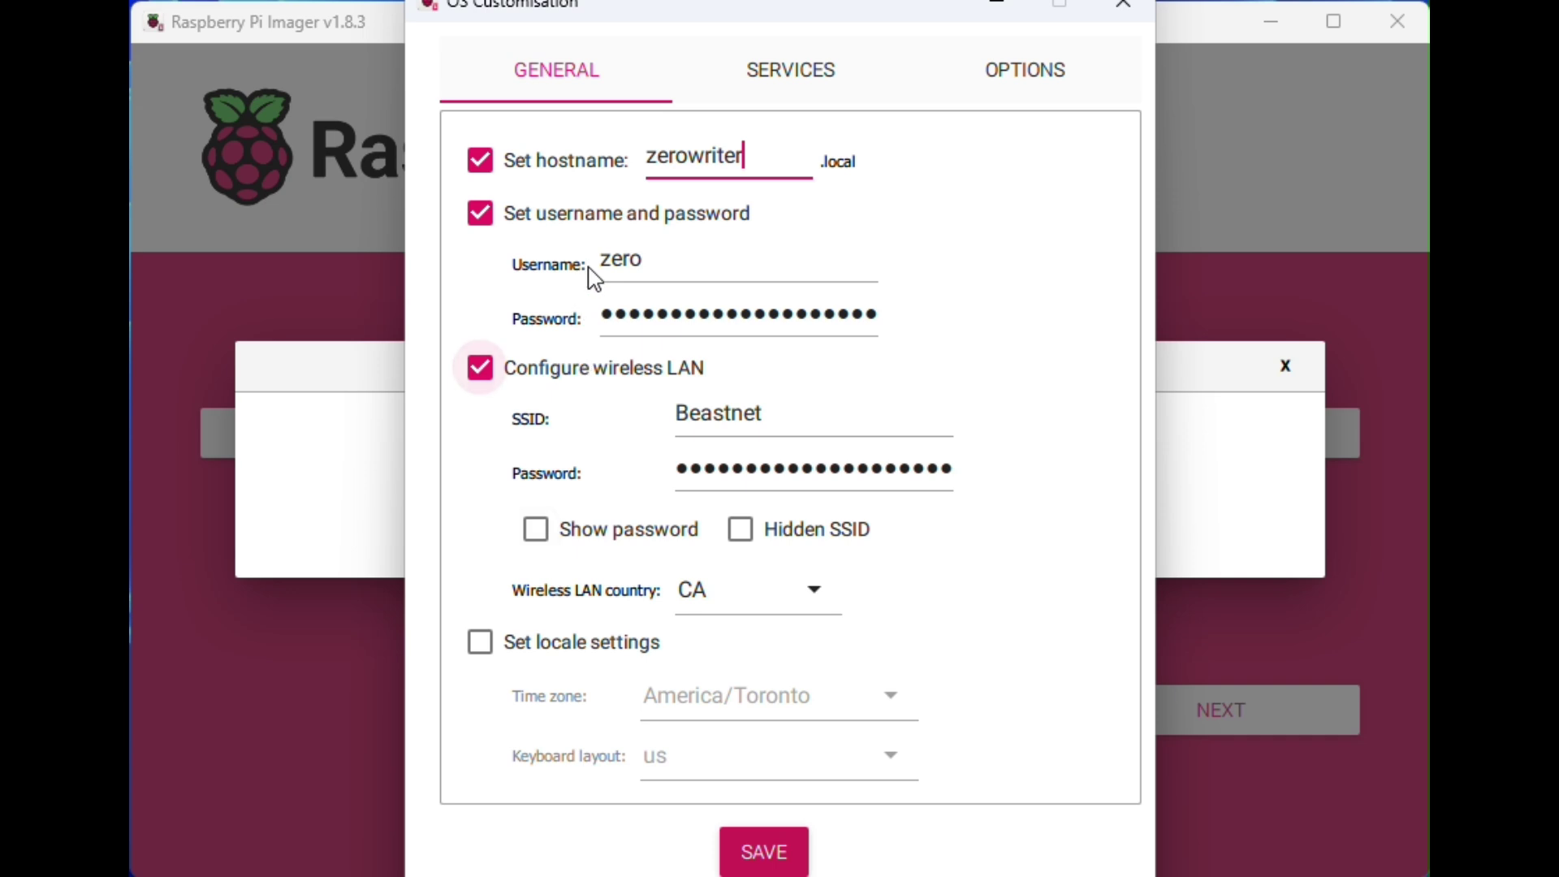
double_click(679, 153)
click(797, 167)
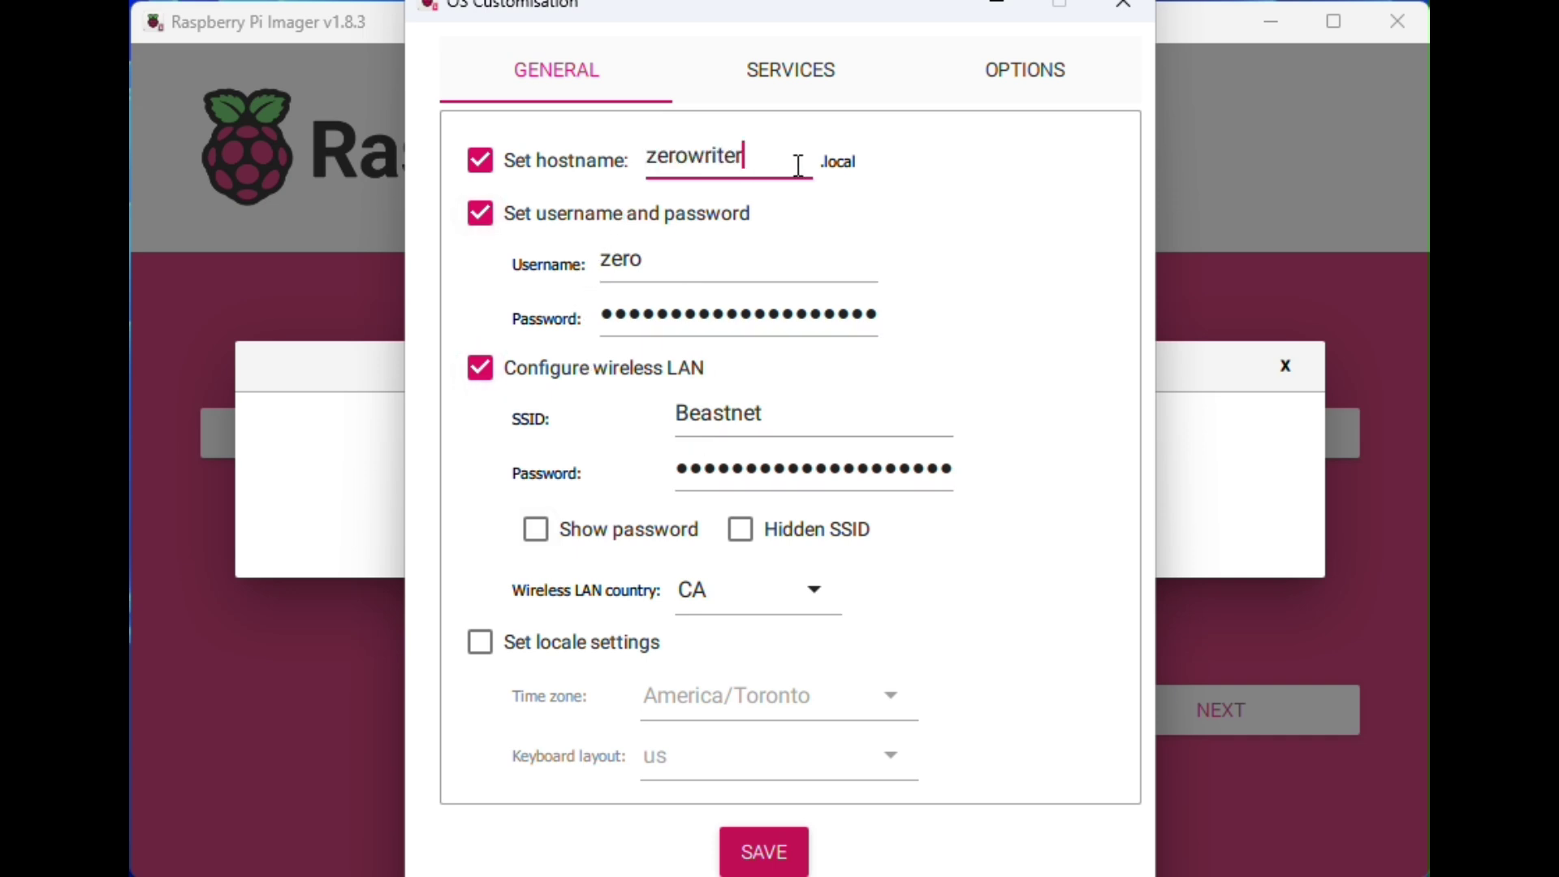
click(666, 250)
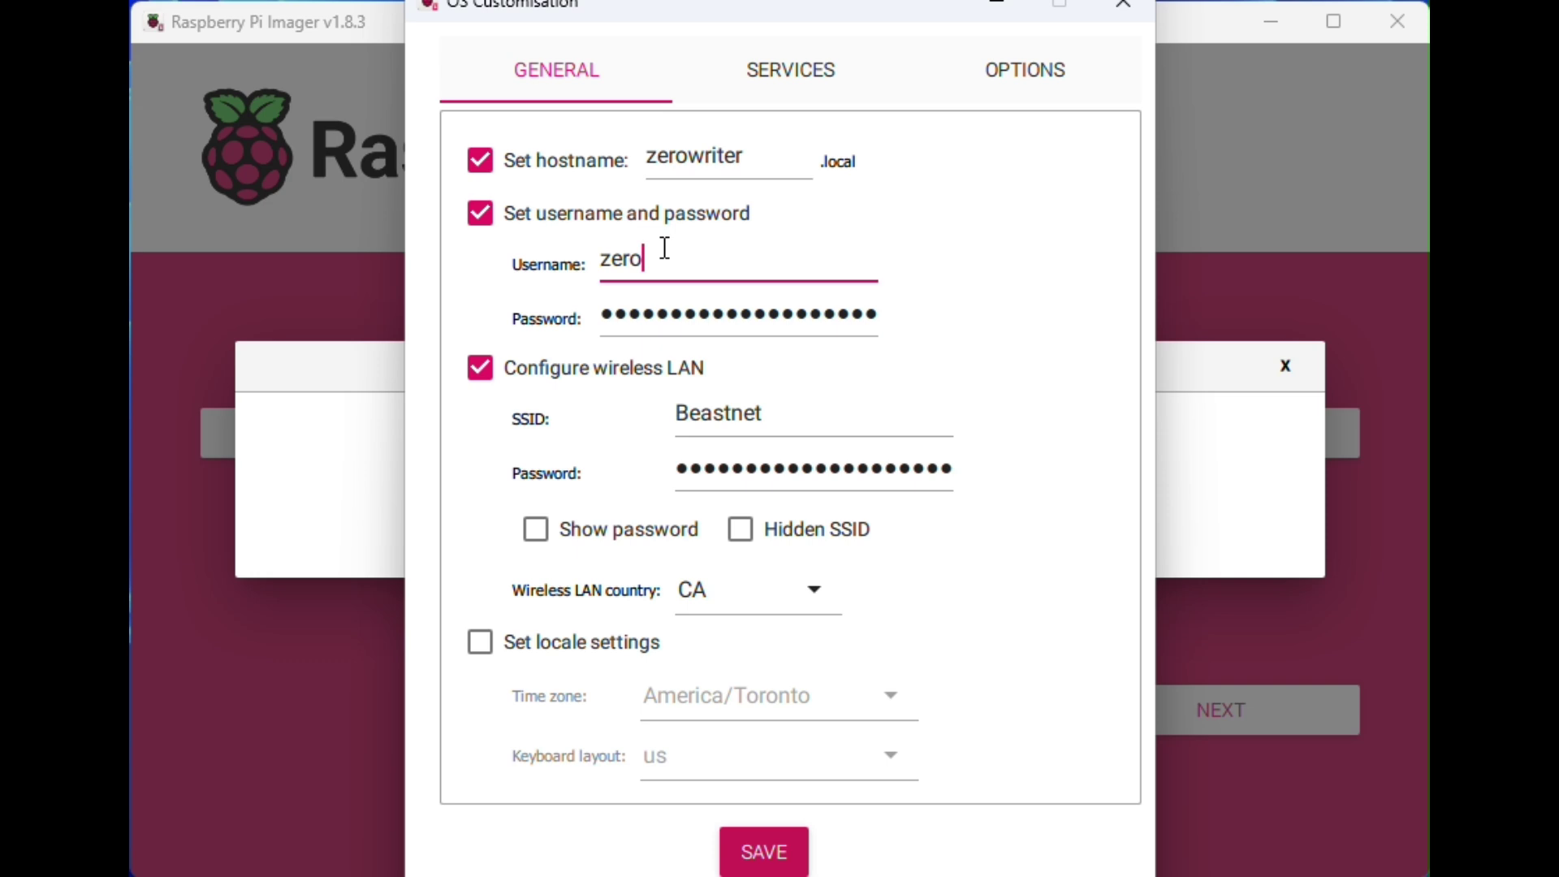
click(686, 318)
double_click(686, 318)
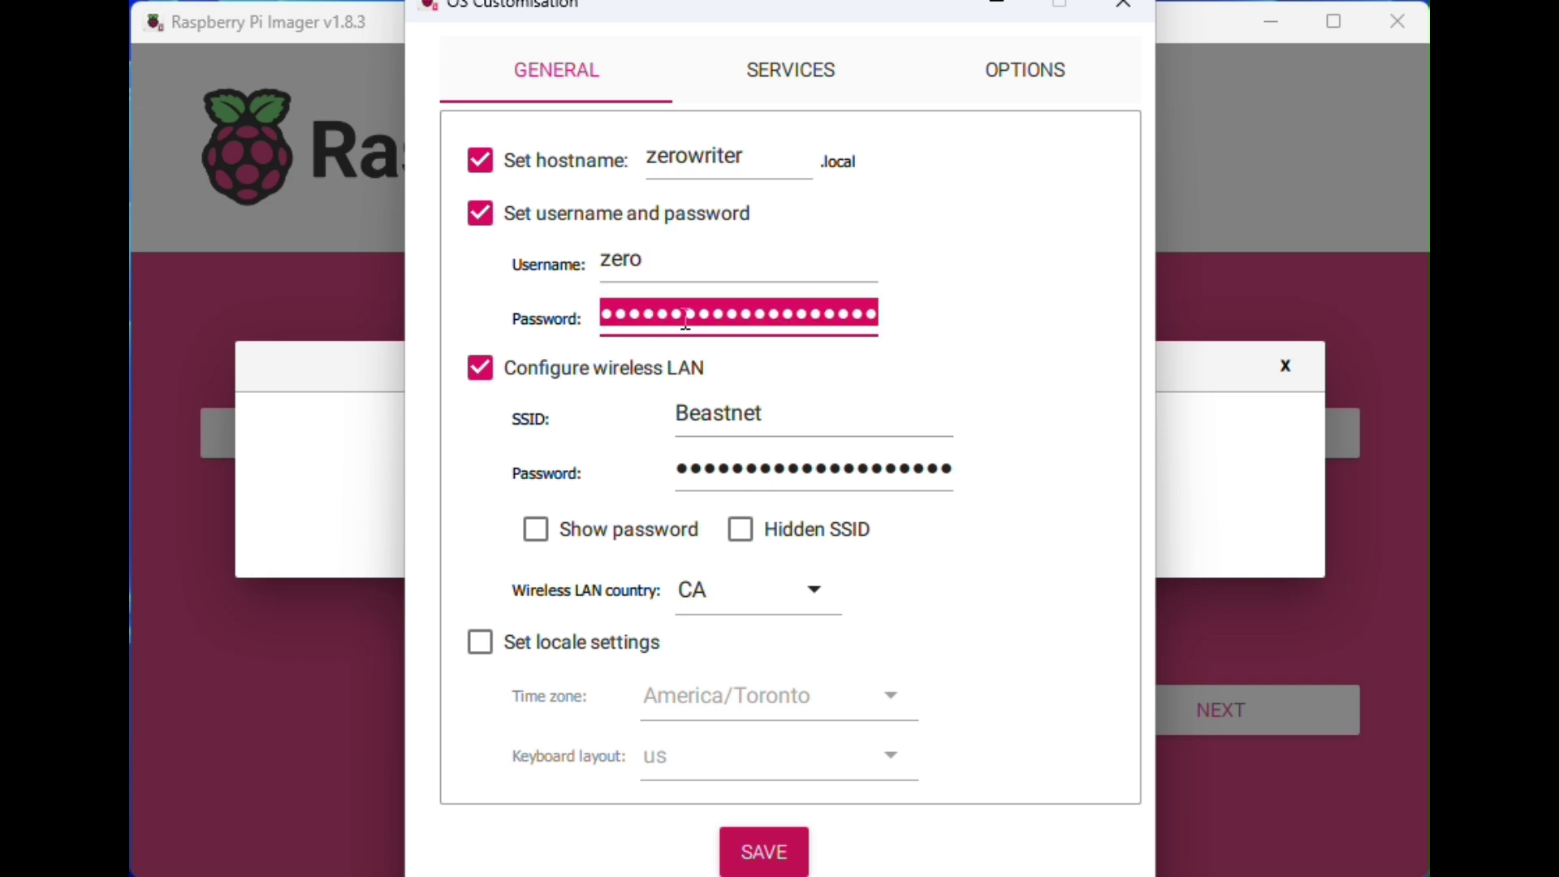
text(***)
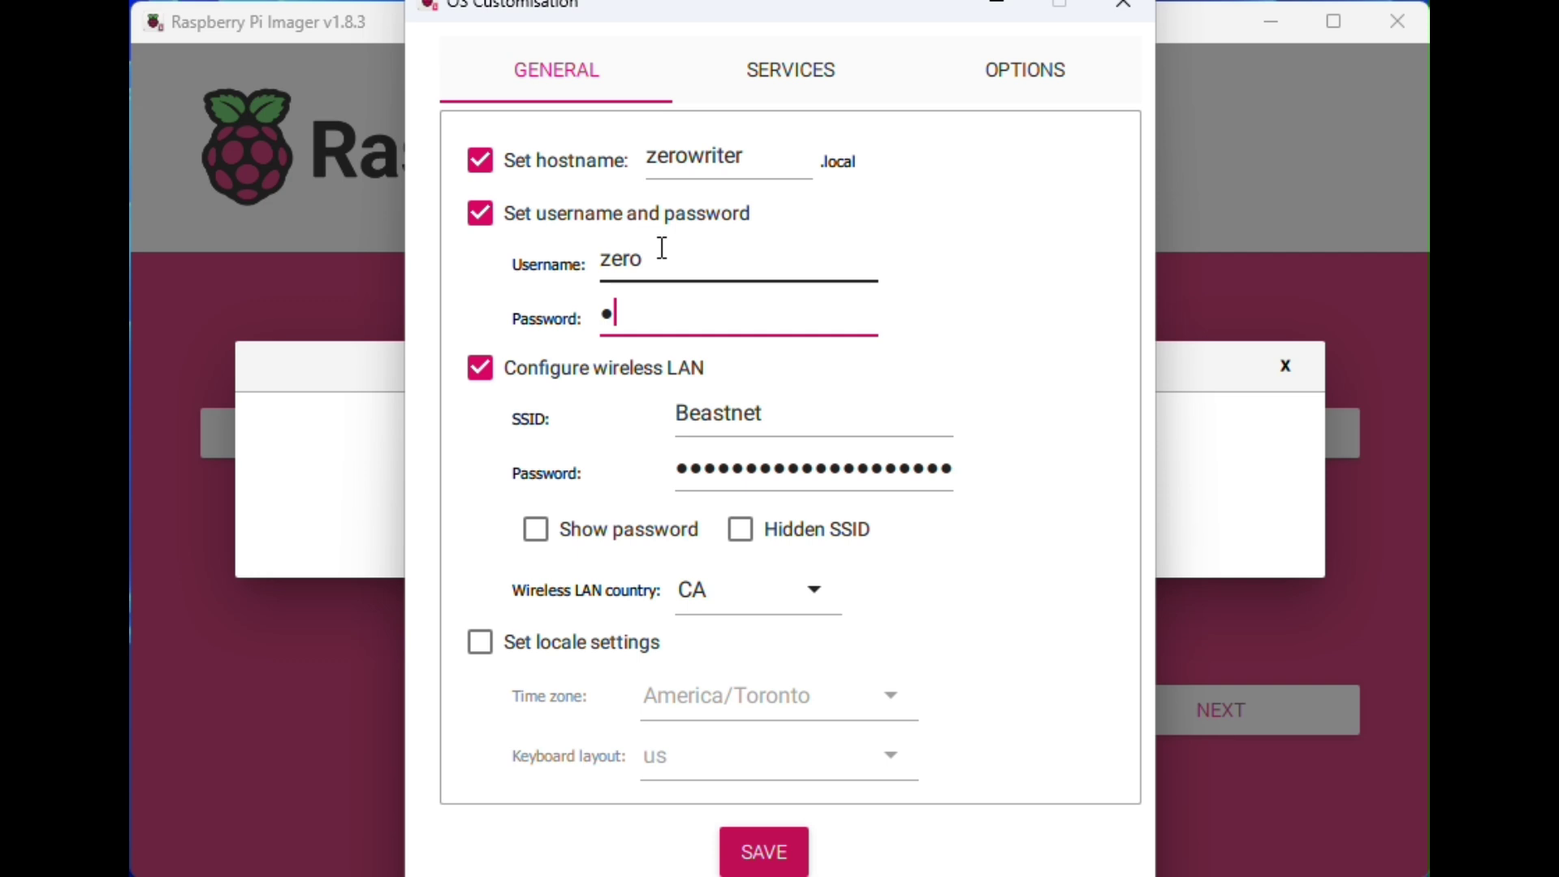
Step: Re-enter the Wi-Fi password and keep CA as the wireless LAN country
click(762, 472)
double_click(762, 471)
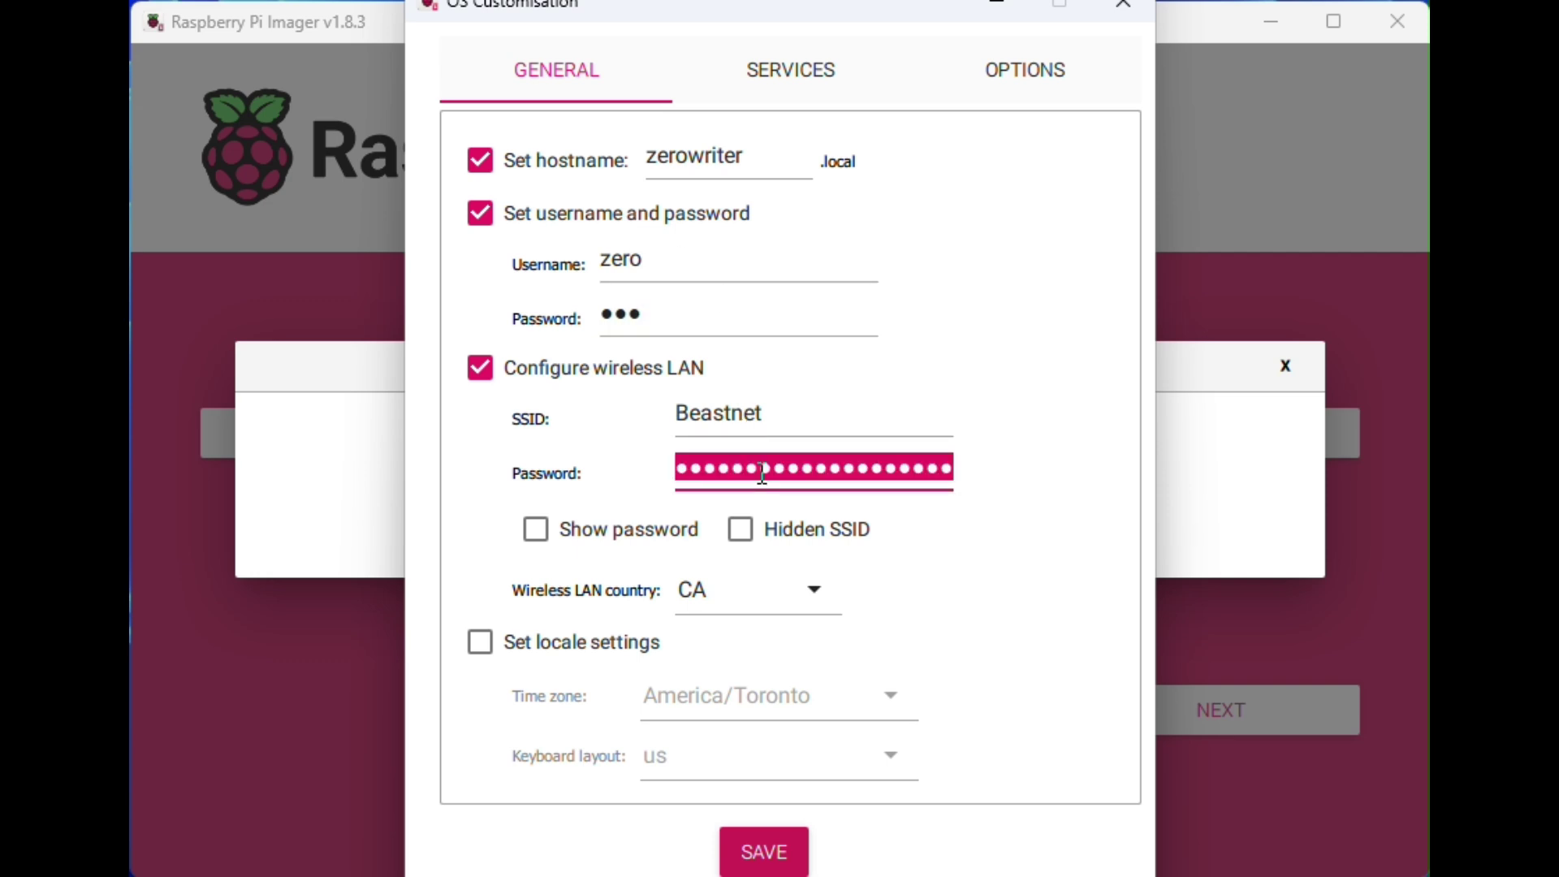
double_click(760, 412)
double_click(757, 453)
text(•••••••)
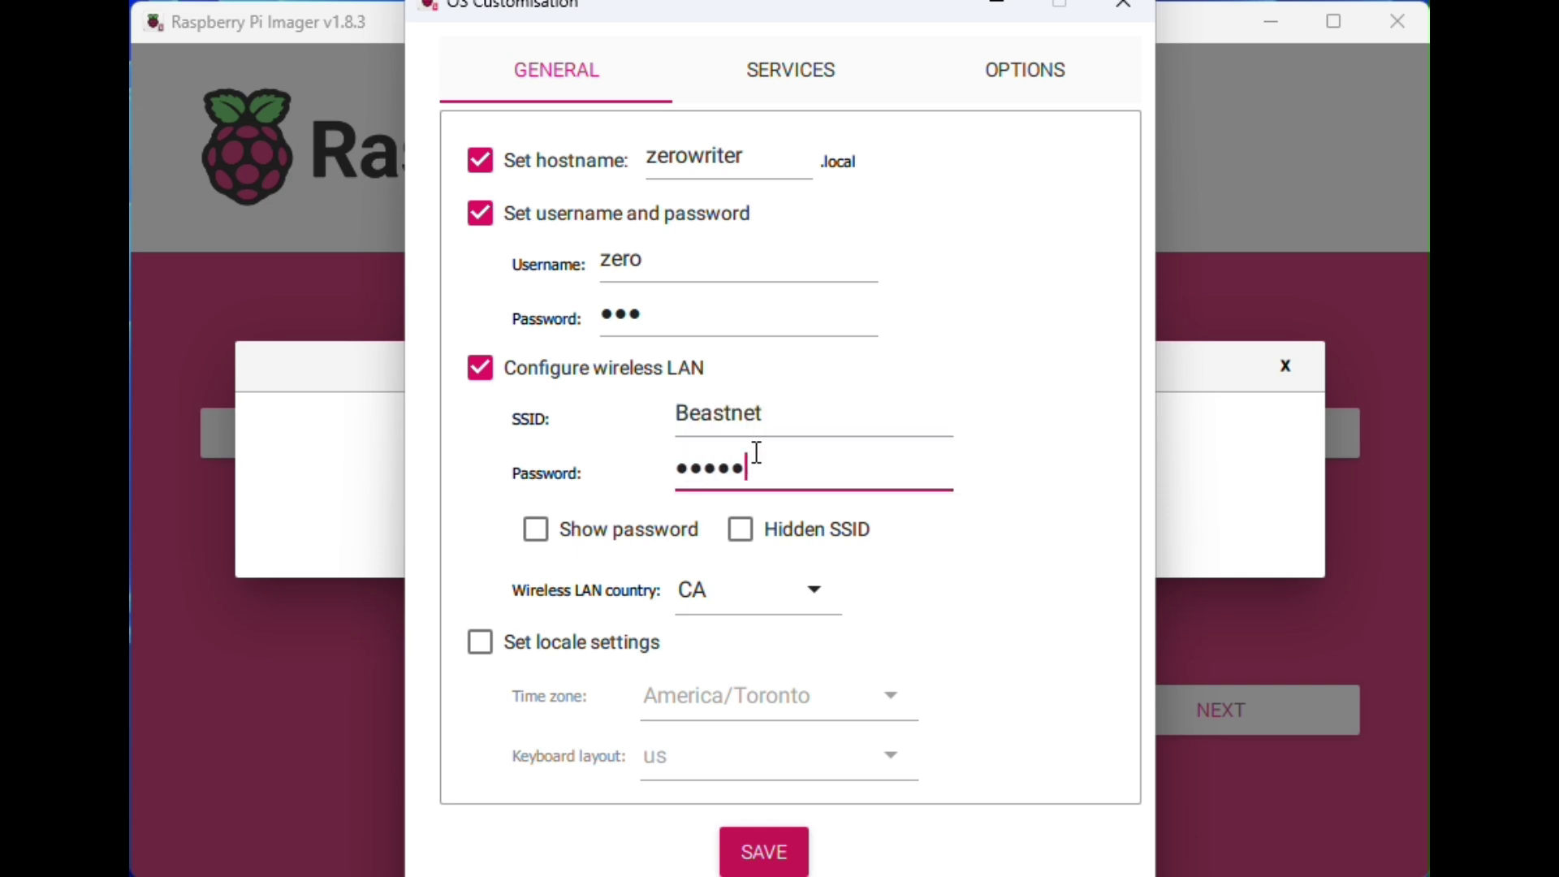
text(••)
click(817, 598)
click(946, 624)
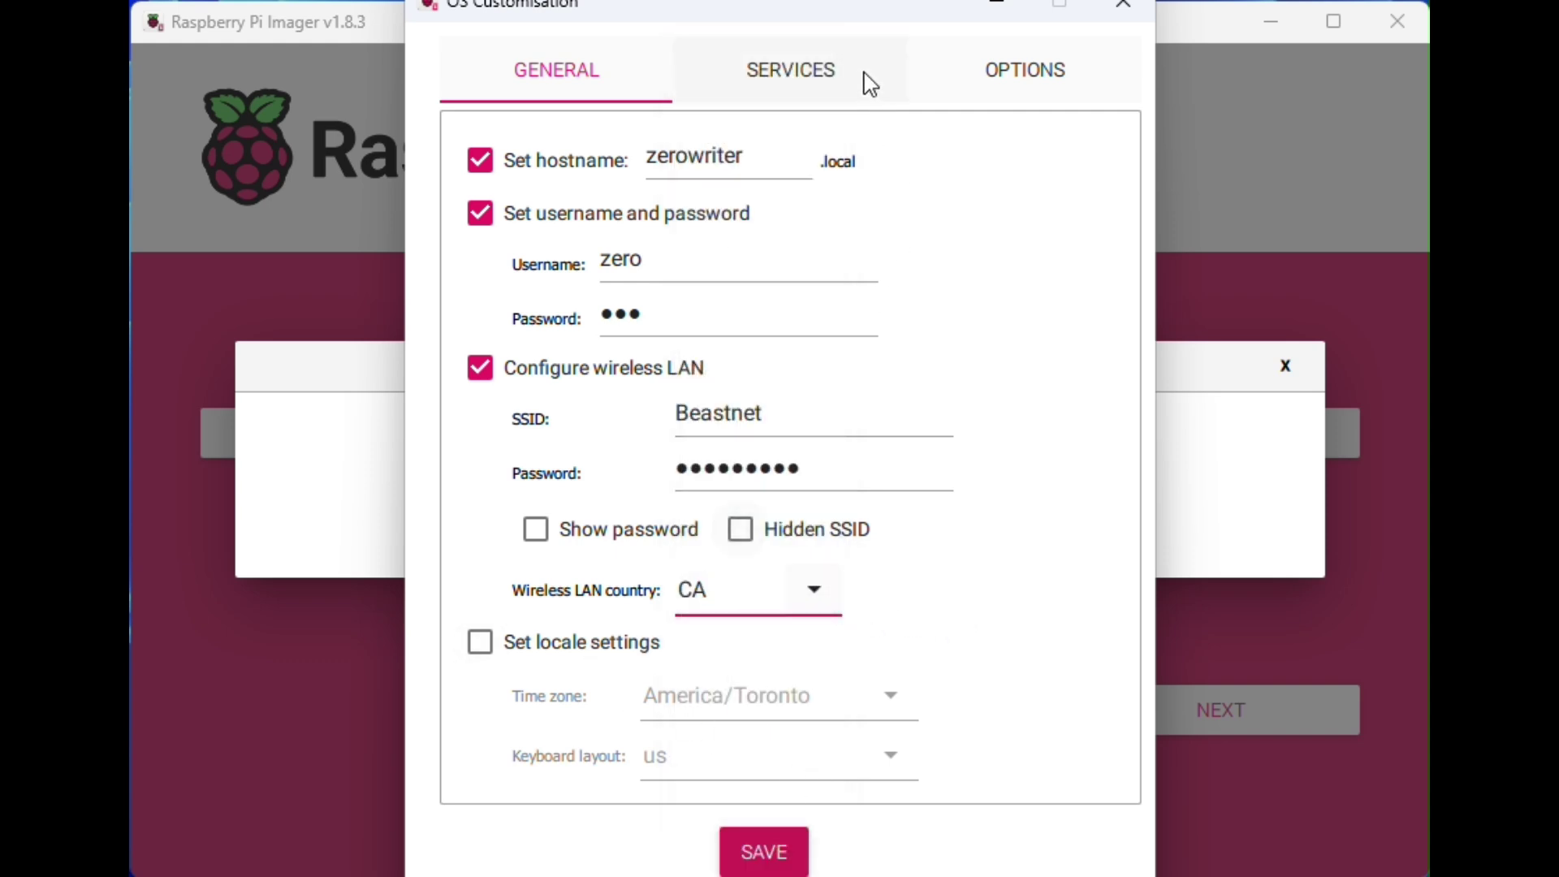
Step: Review the SSH and Options tabs, then retype the login password on General
click(803, 74)
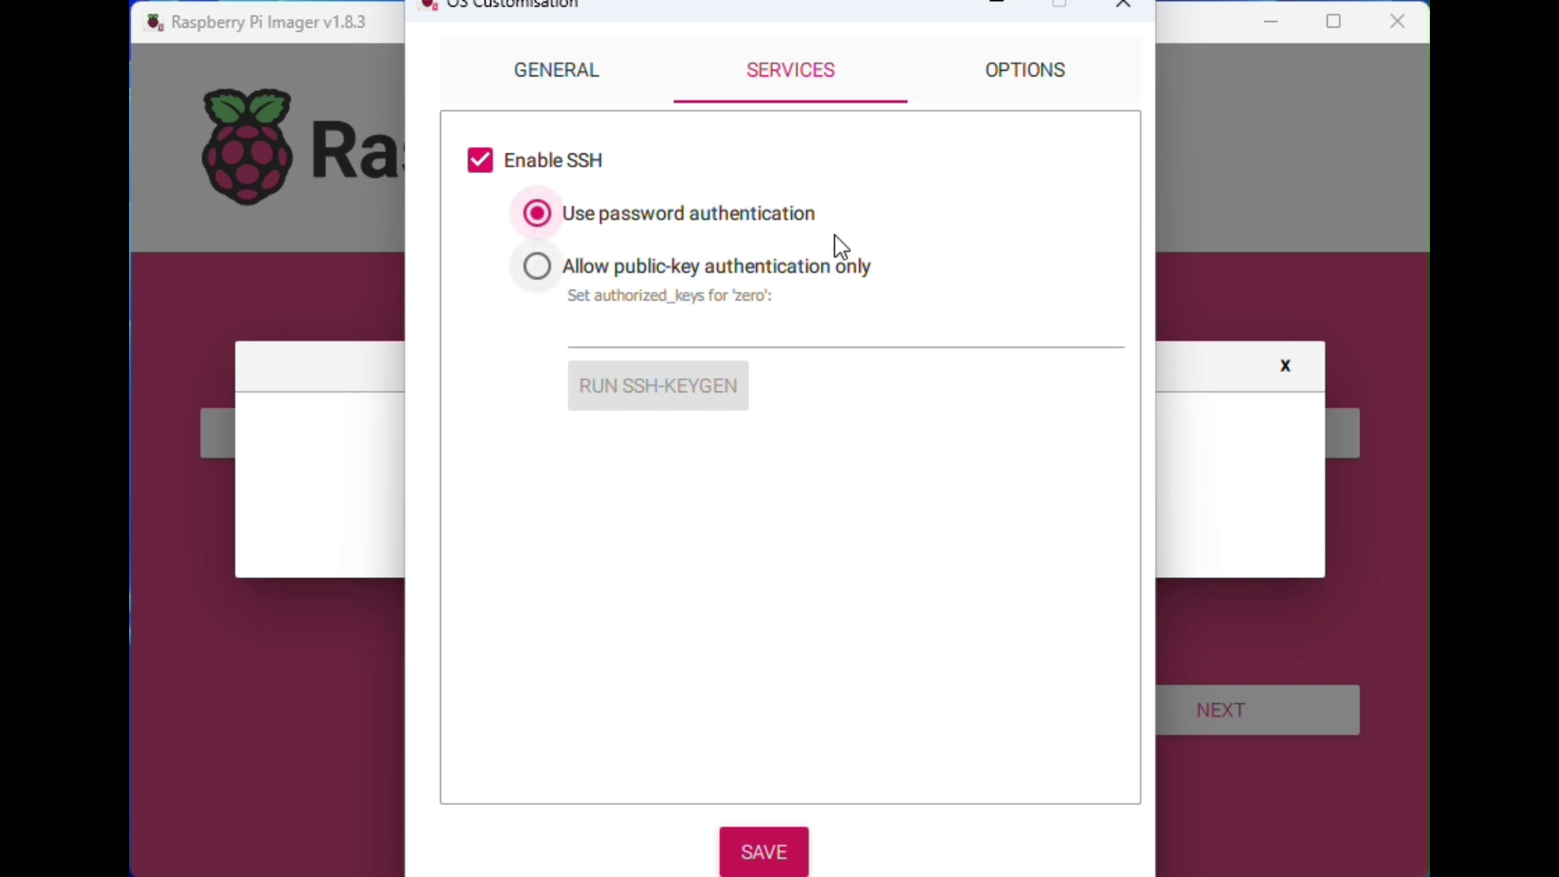
click(1044, 84)
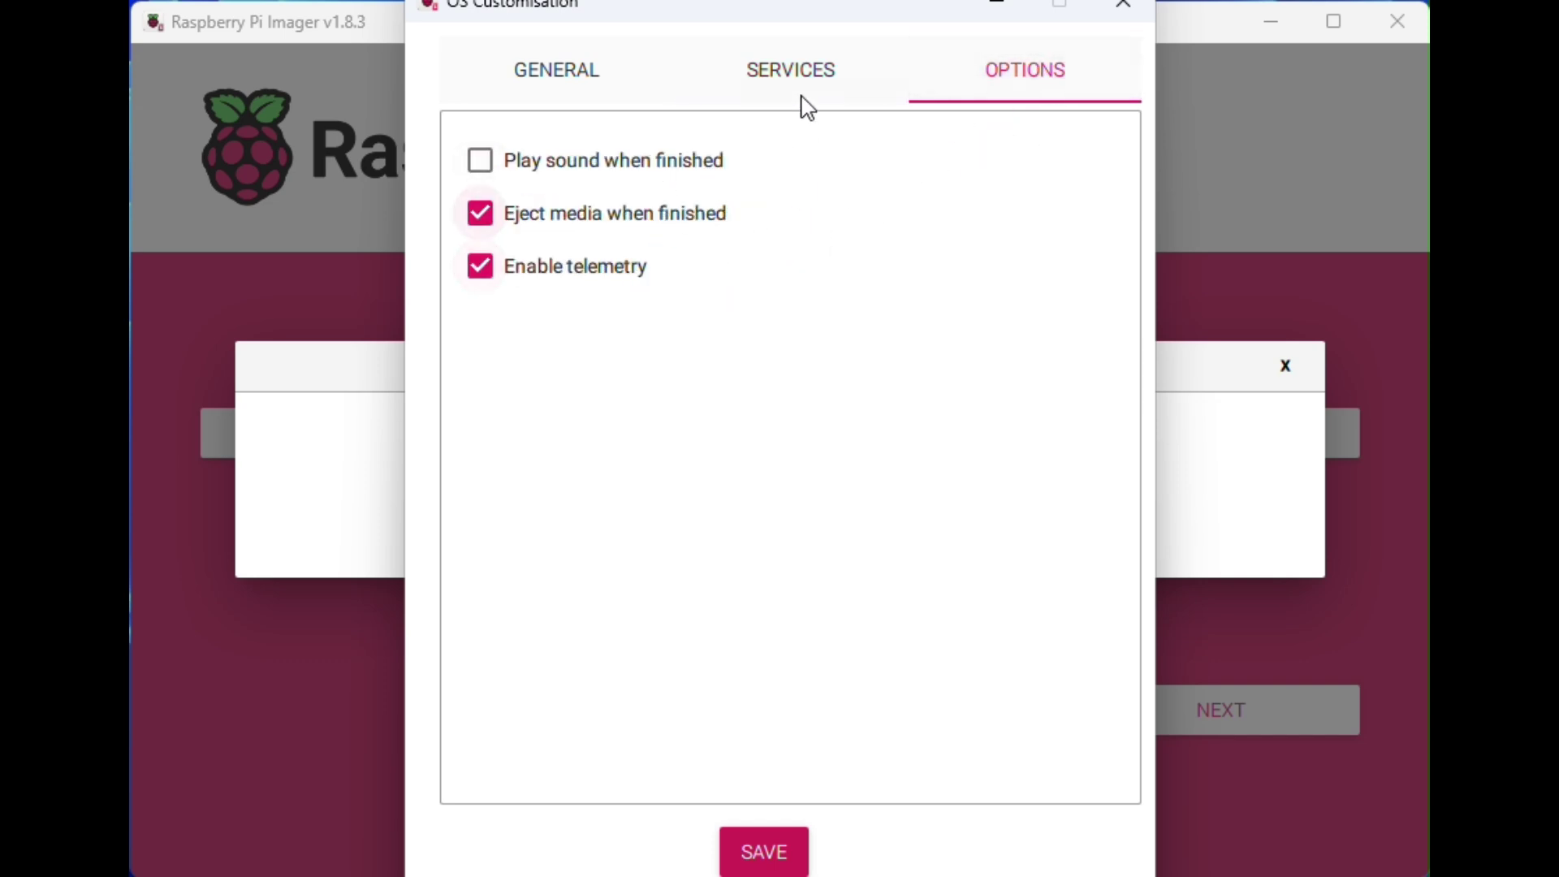
click(581, 85)
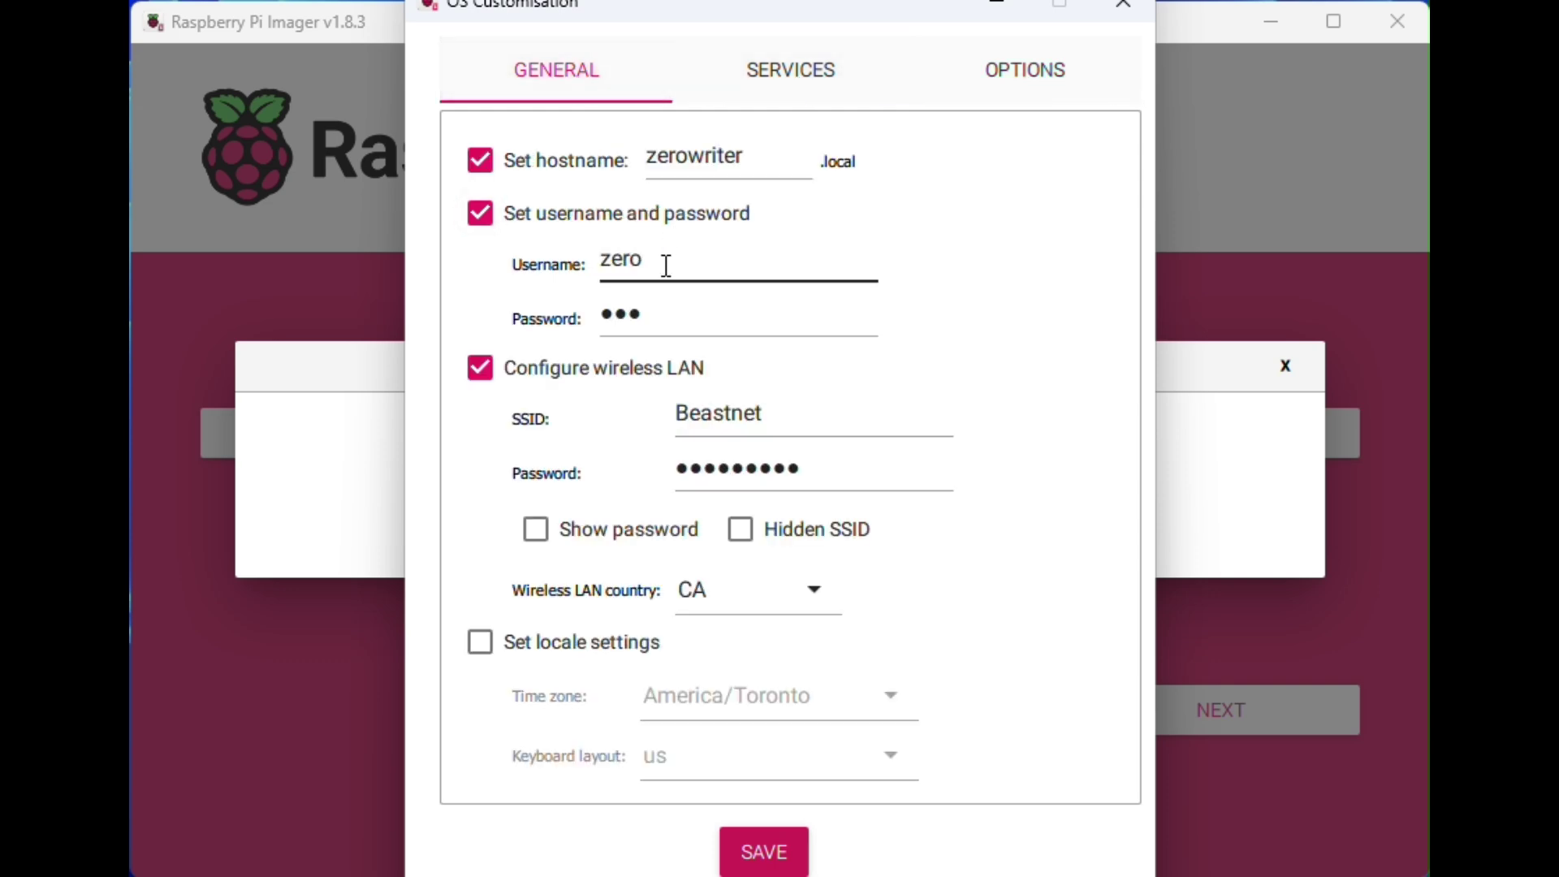
double_click(659, 314)
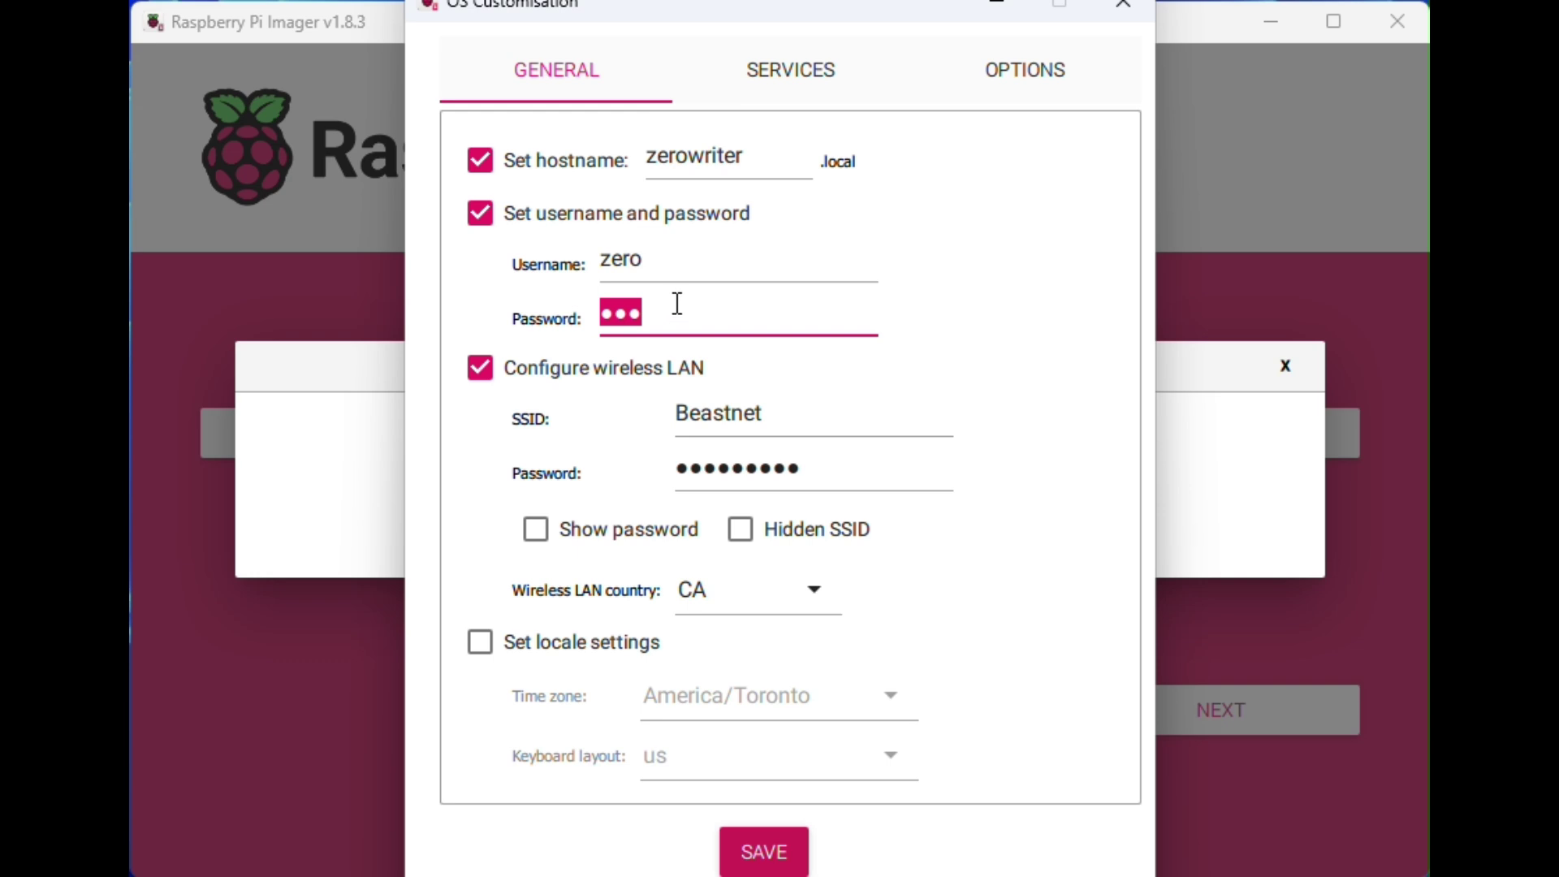
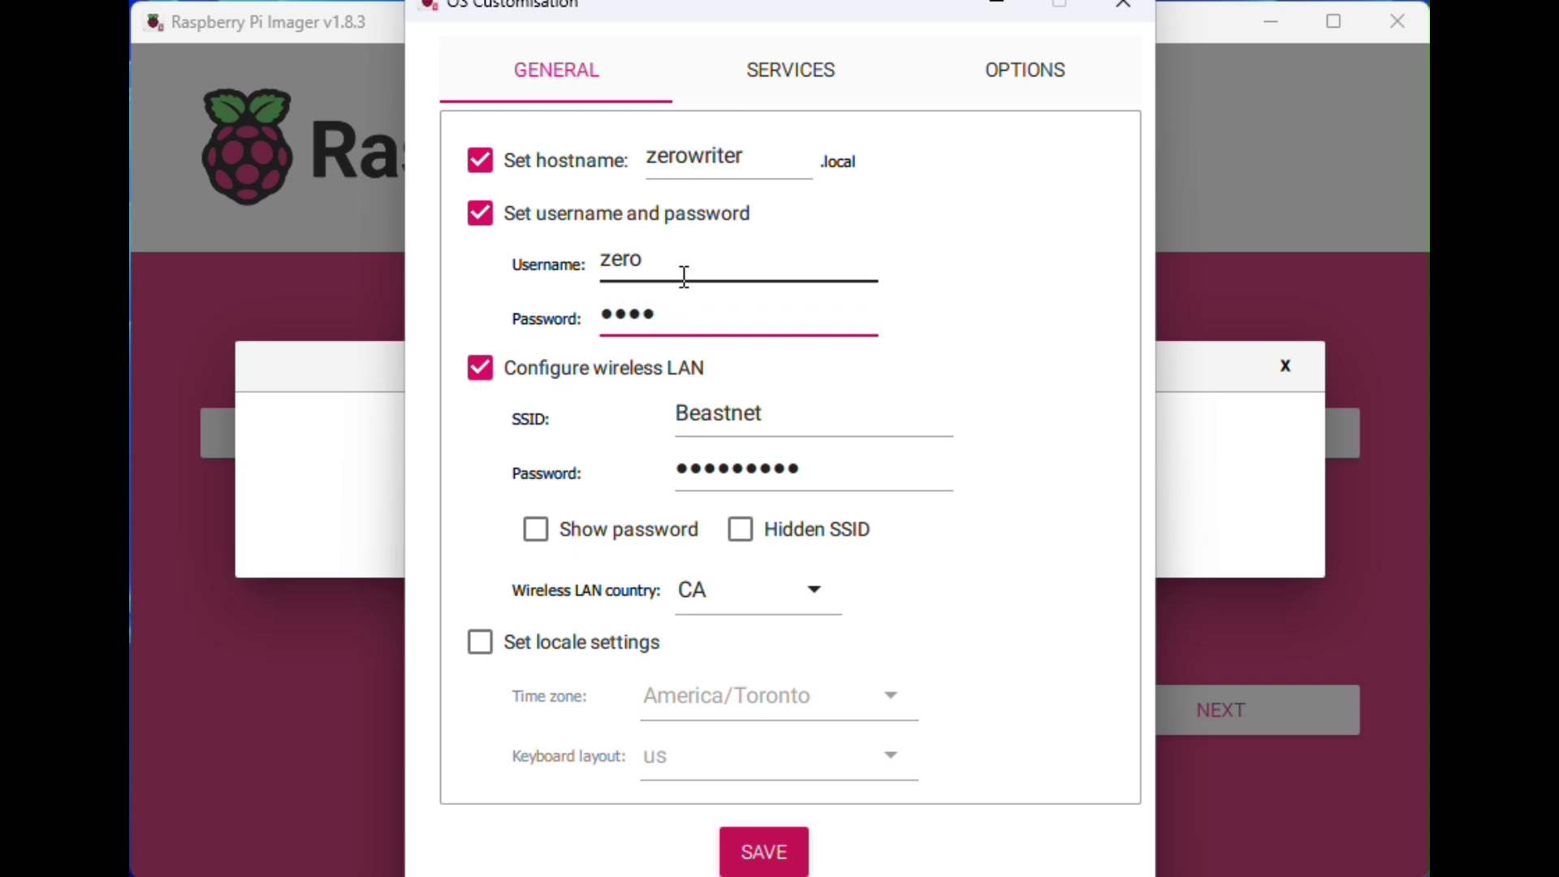
click(685, 275)
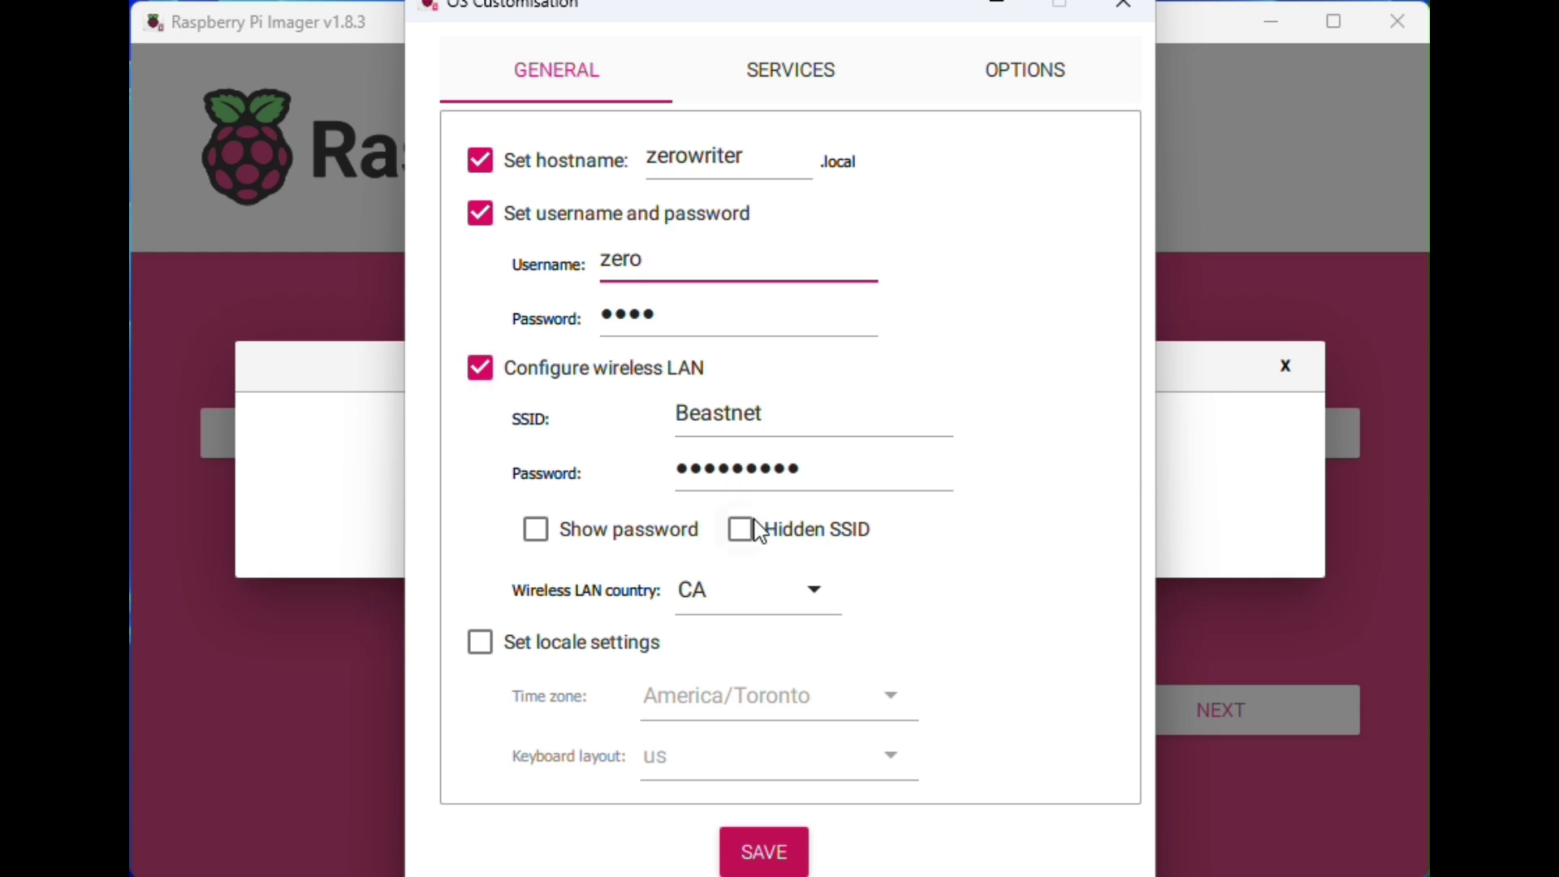
Step: Save the customisation, apply it to the image, and confirm erasing the card to write
click(777, 848)
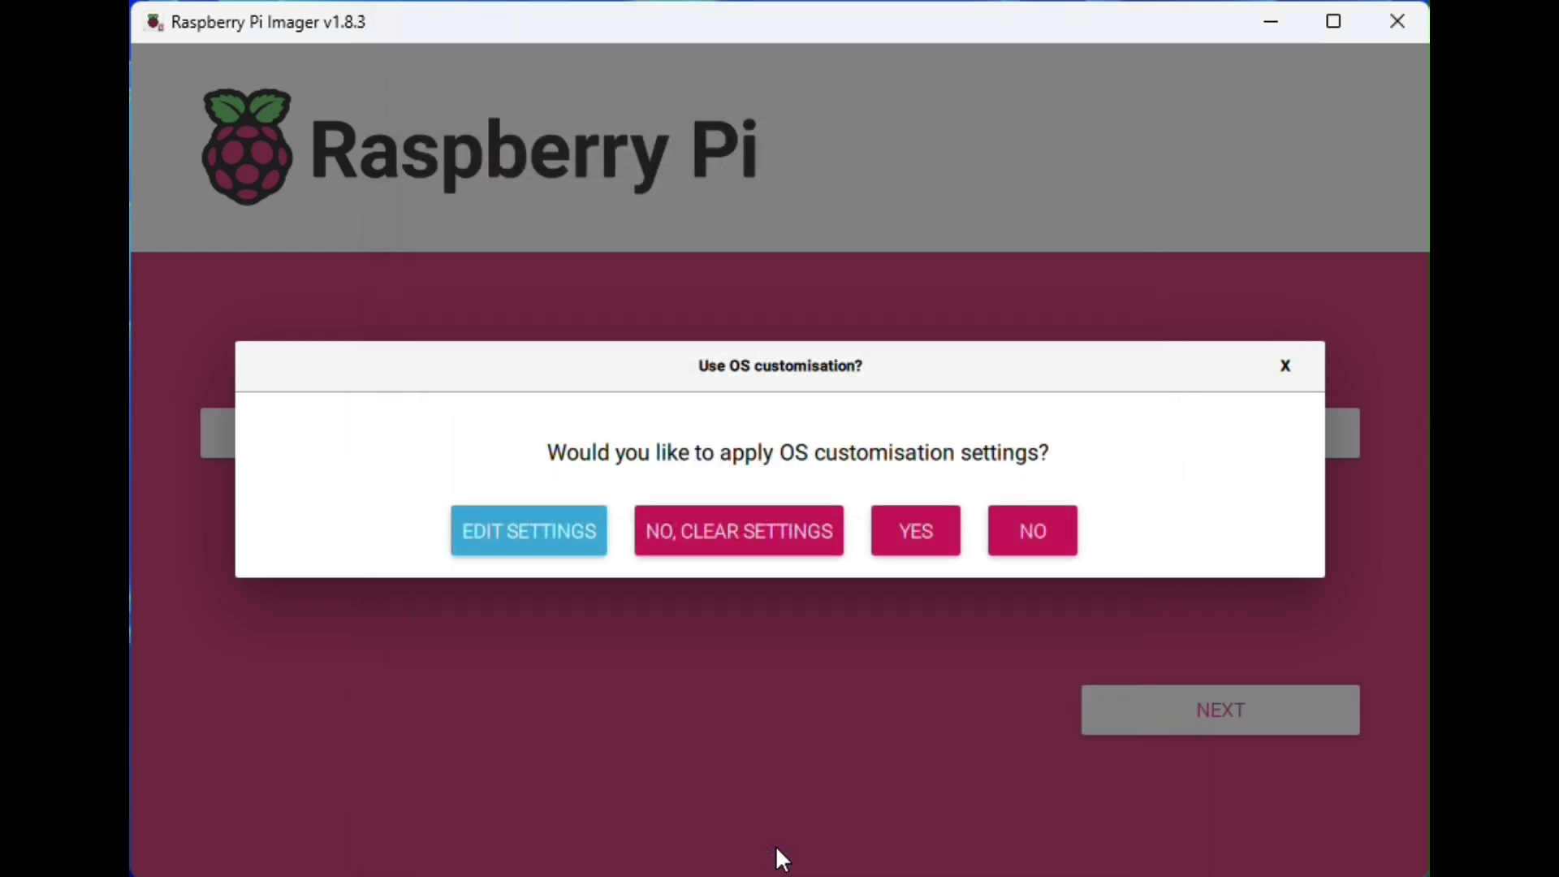
click(918, 533)
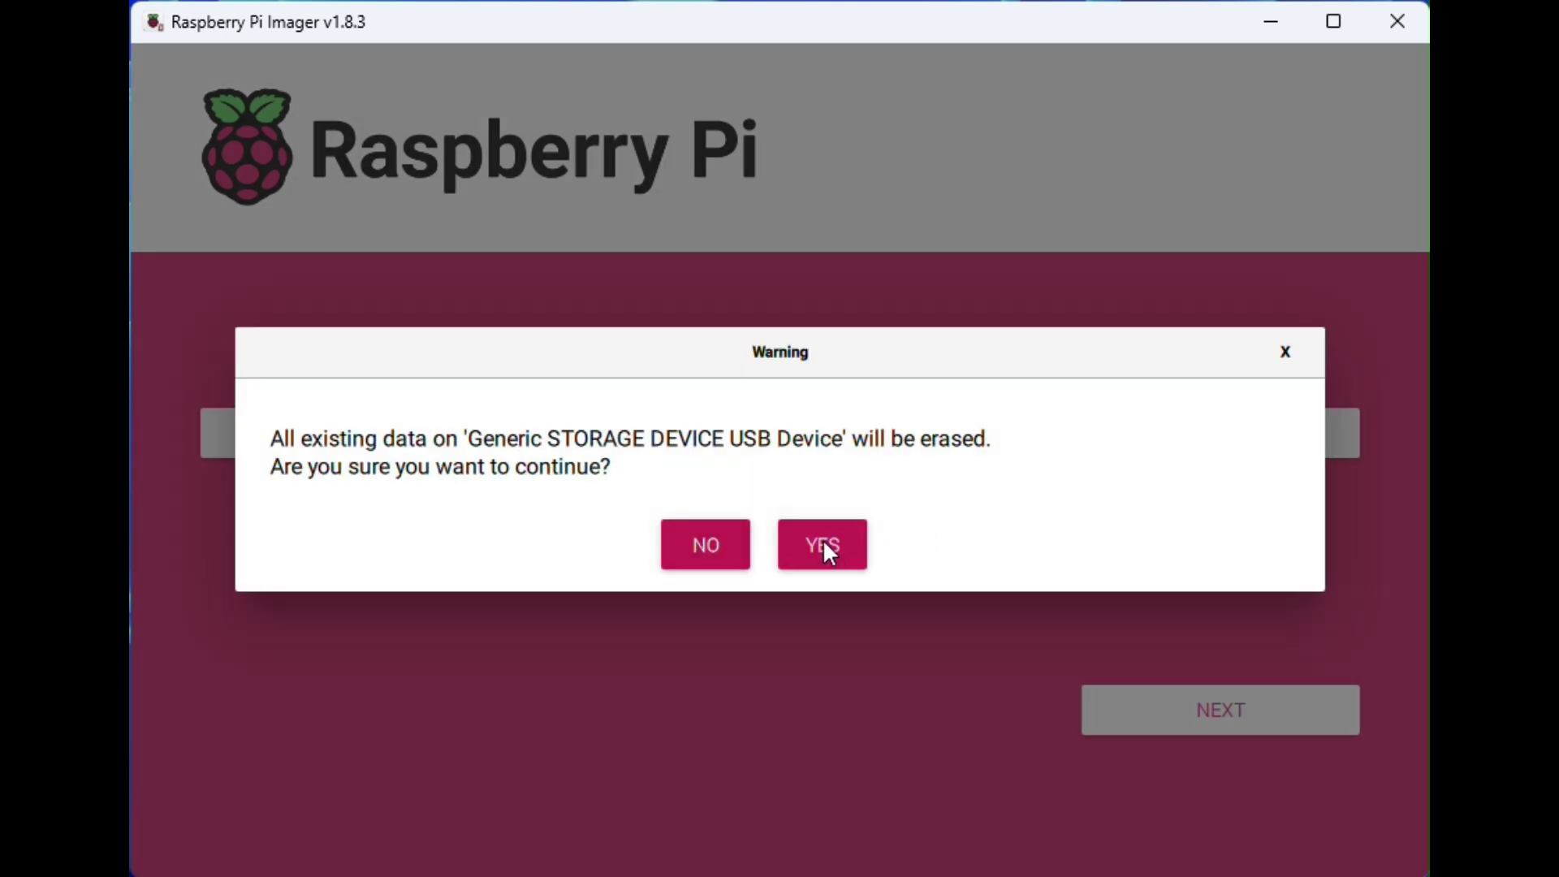
click(823, 541)
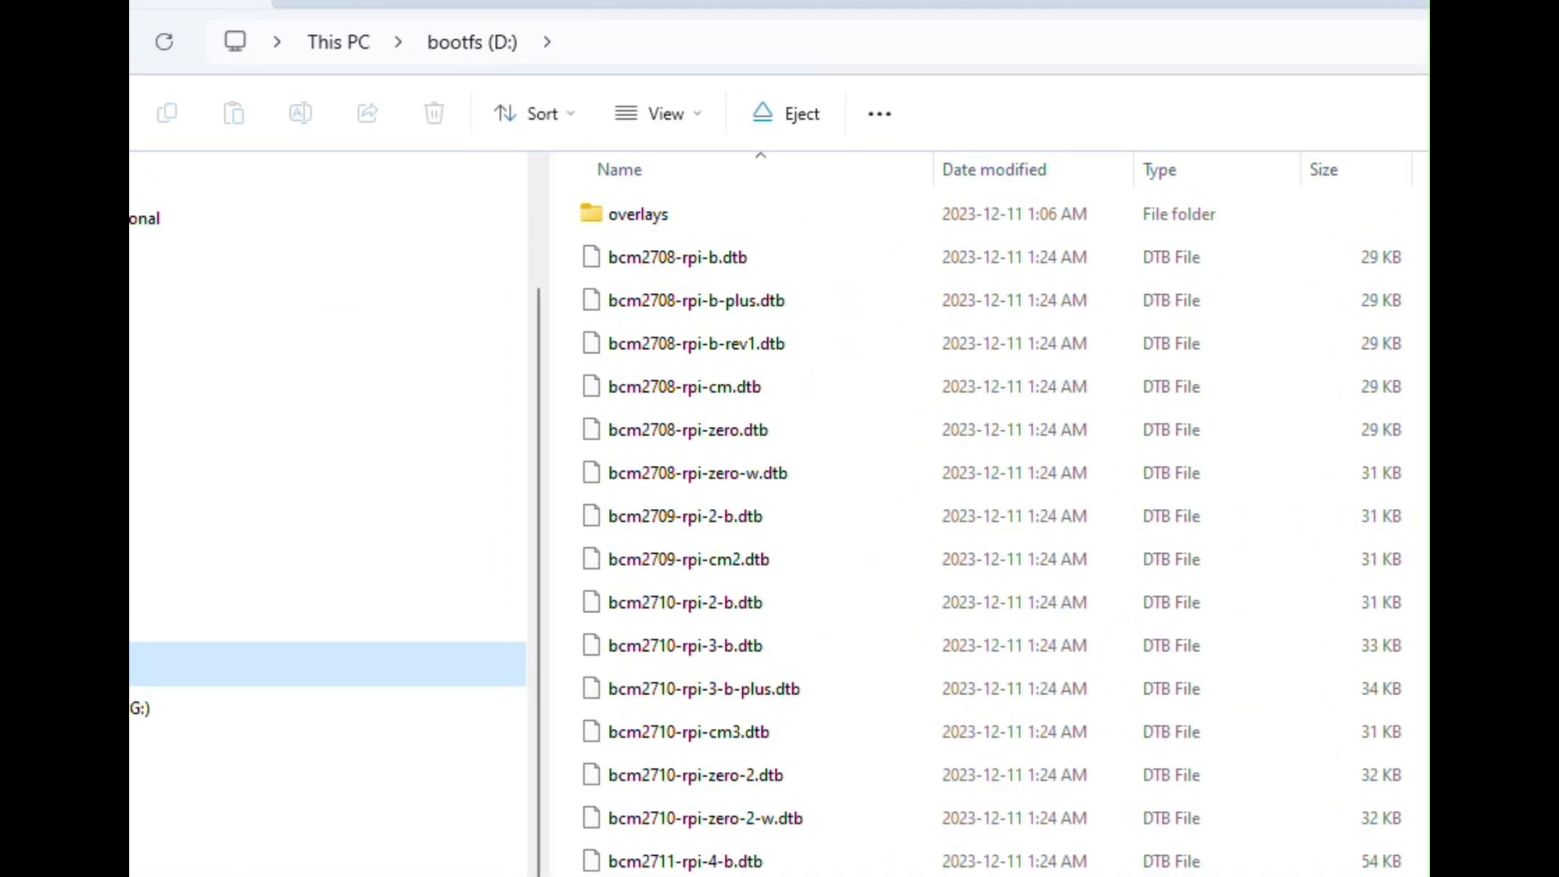
Step: Scroll the bootfs (D:) file list and select the config file
scroll(1012, 339, down, 2)
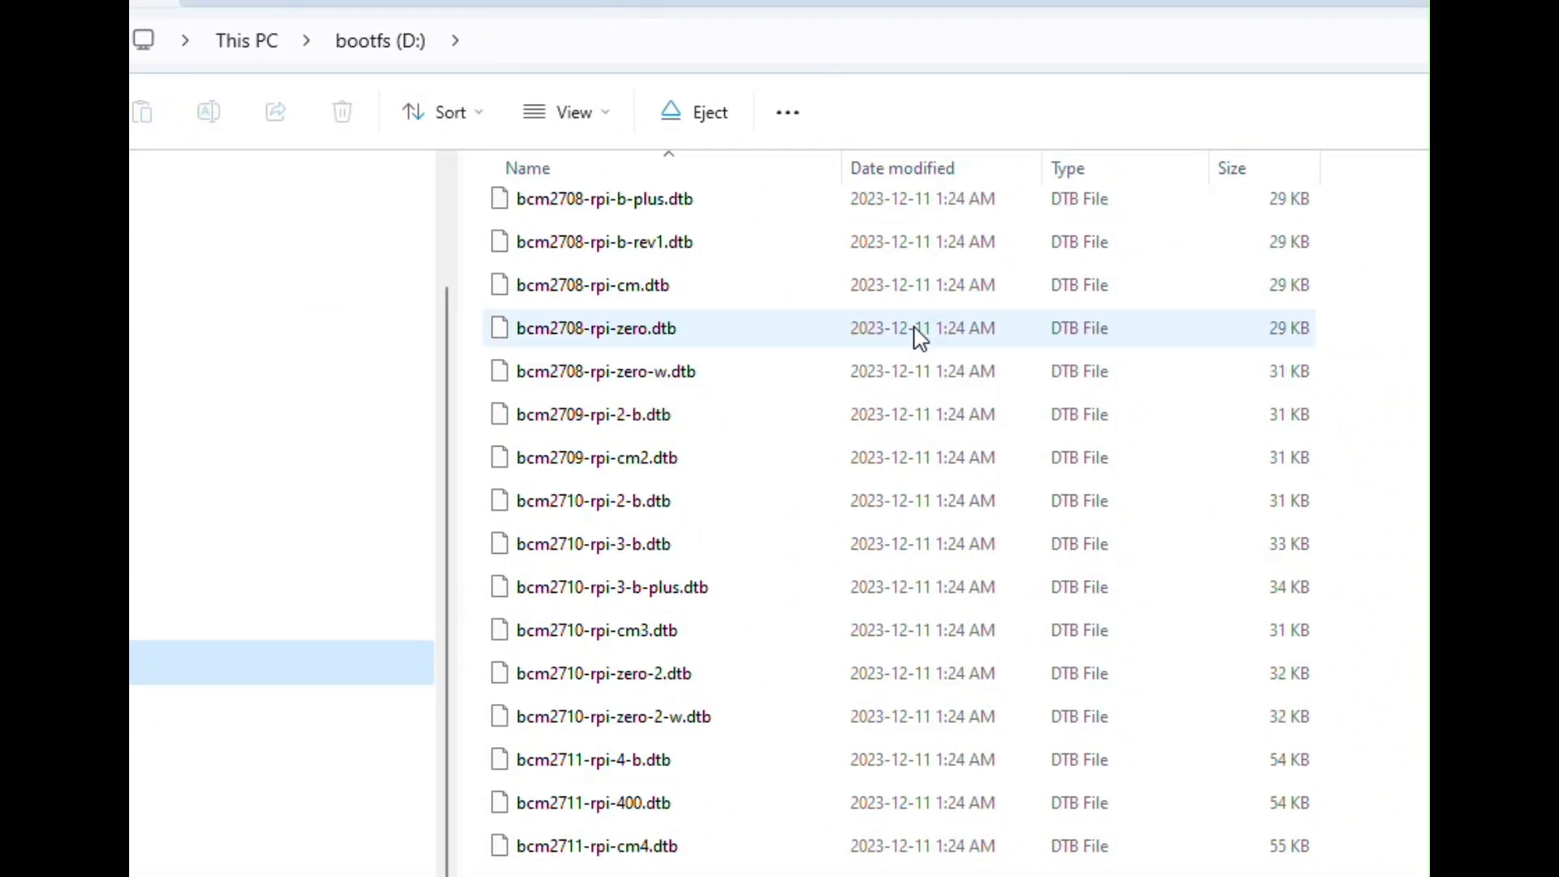
scroll(920, 337, down, 5)
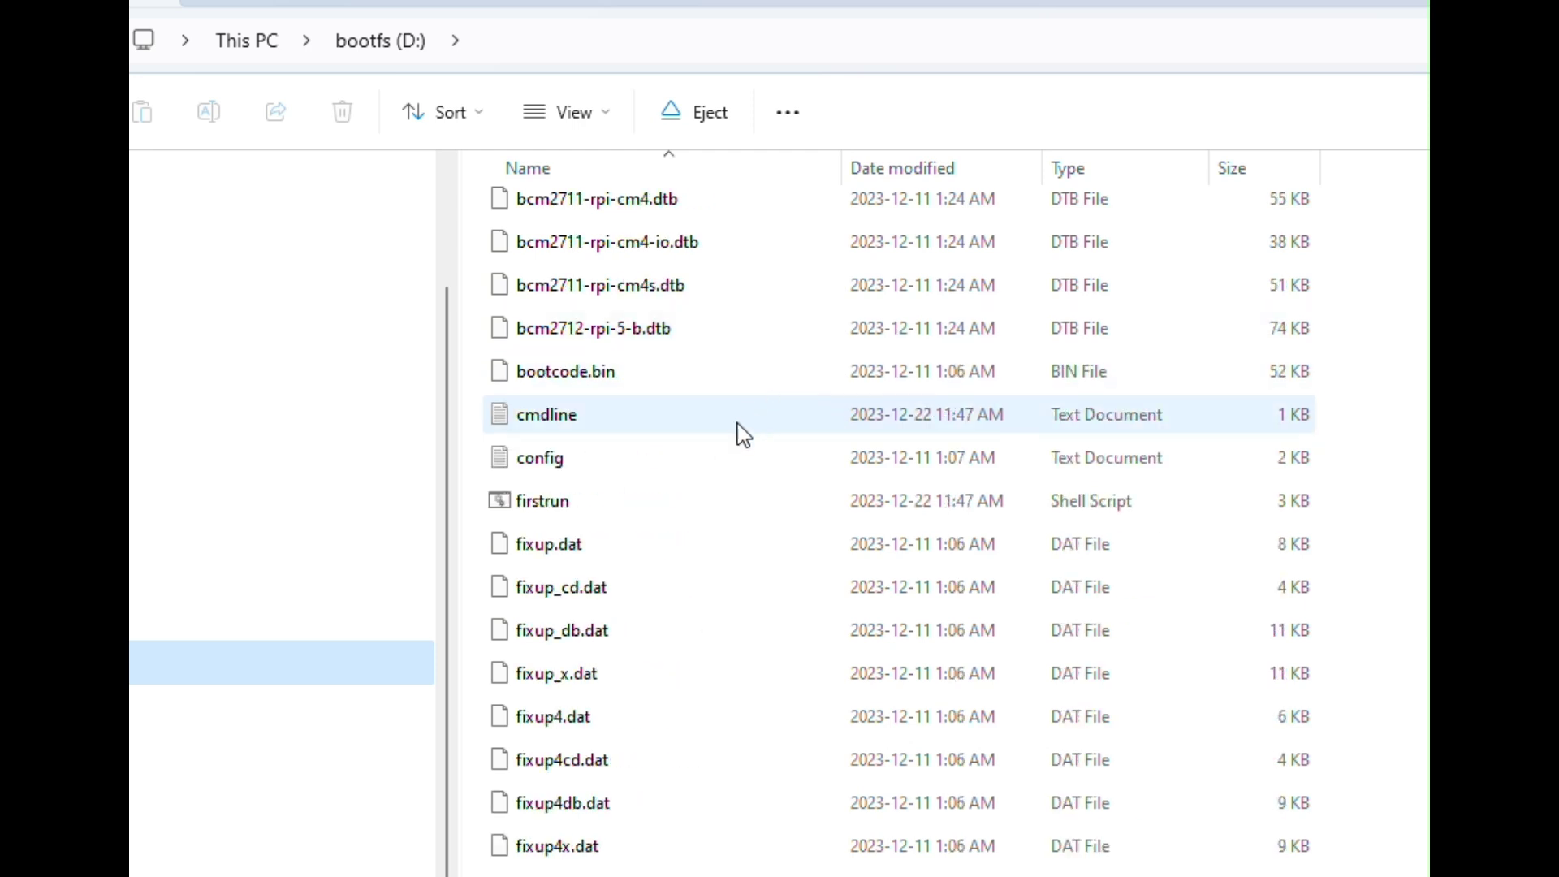
scroll(735, 451, down, 4)
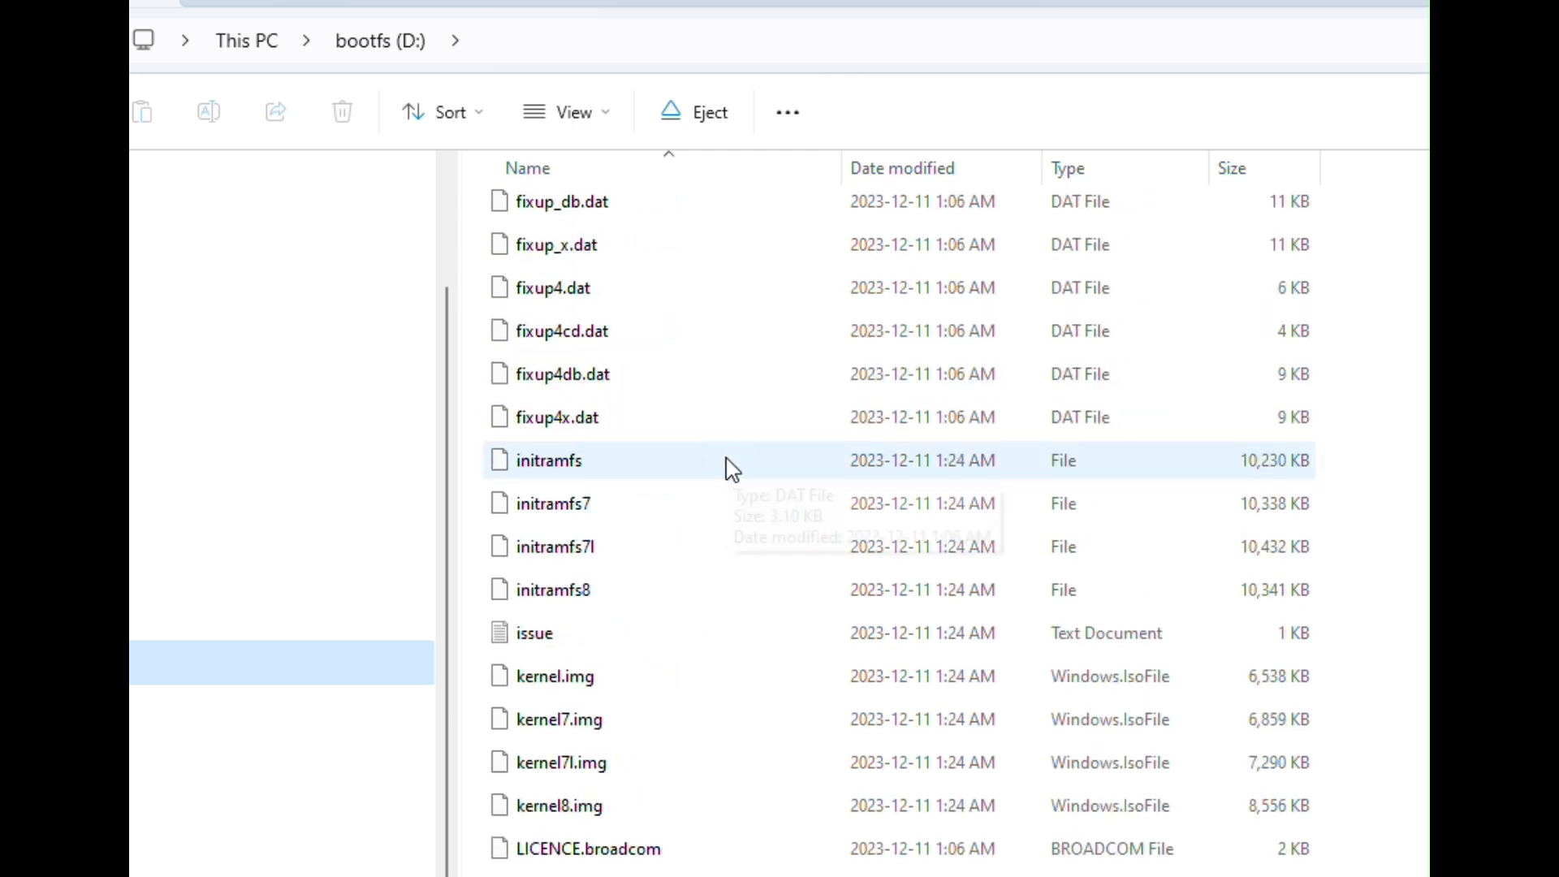
scroll(630, 807, up, 9)
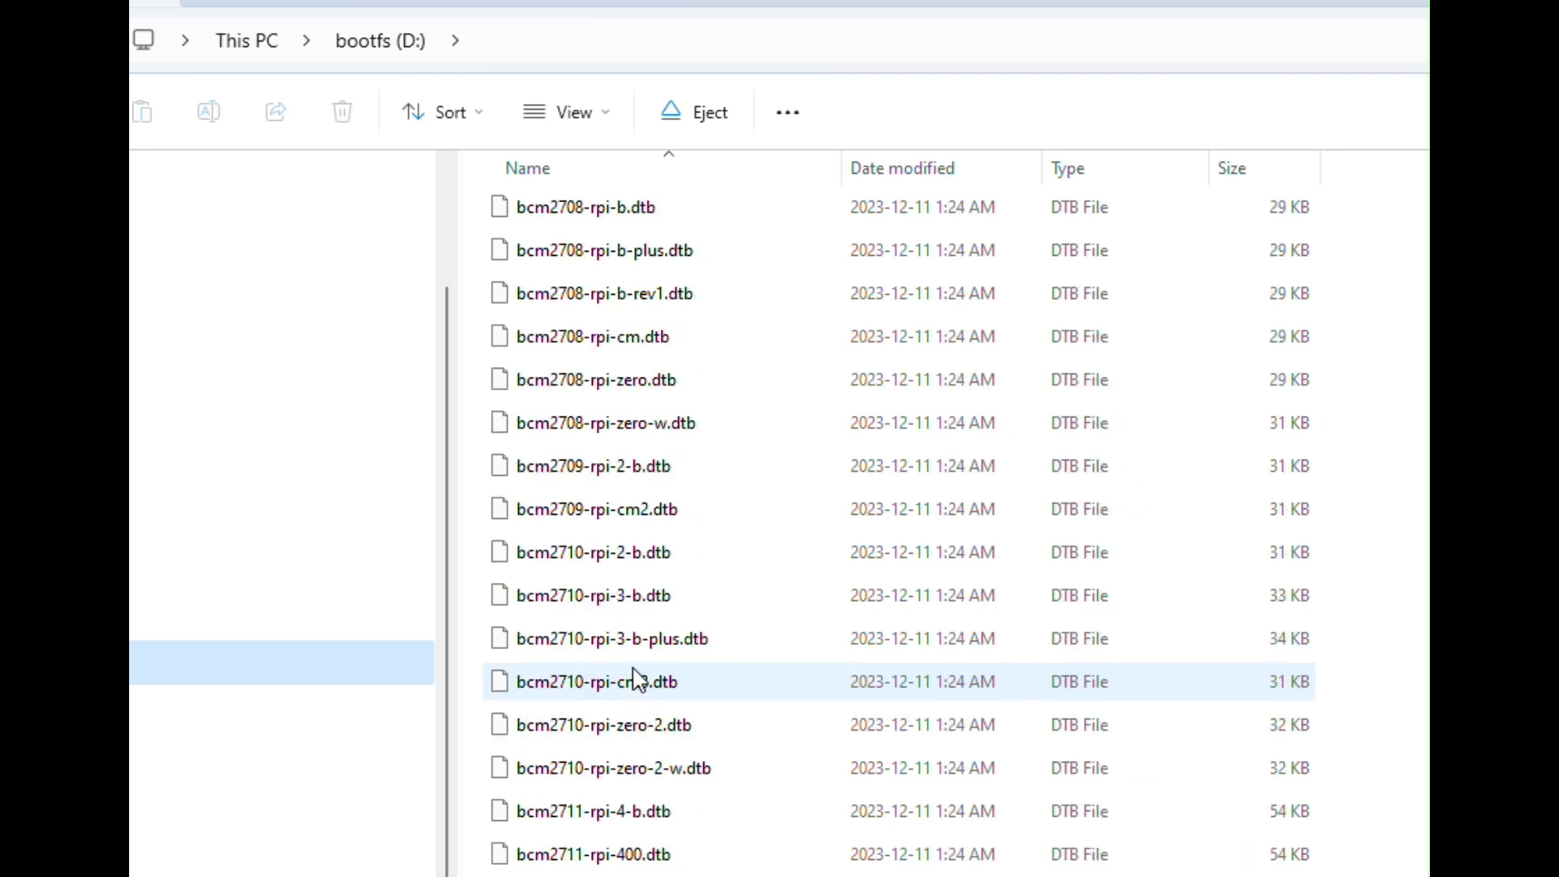
scroll(637, 681, up, 1)
scroll(638, 681, down, 3)
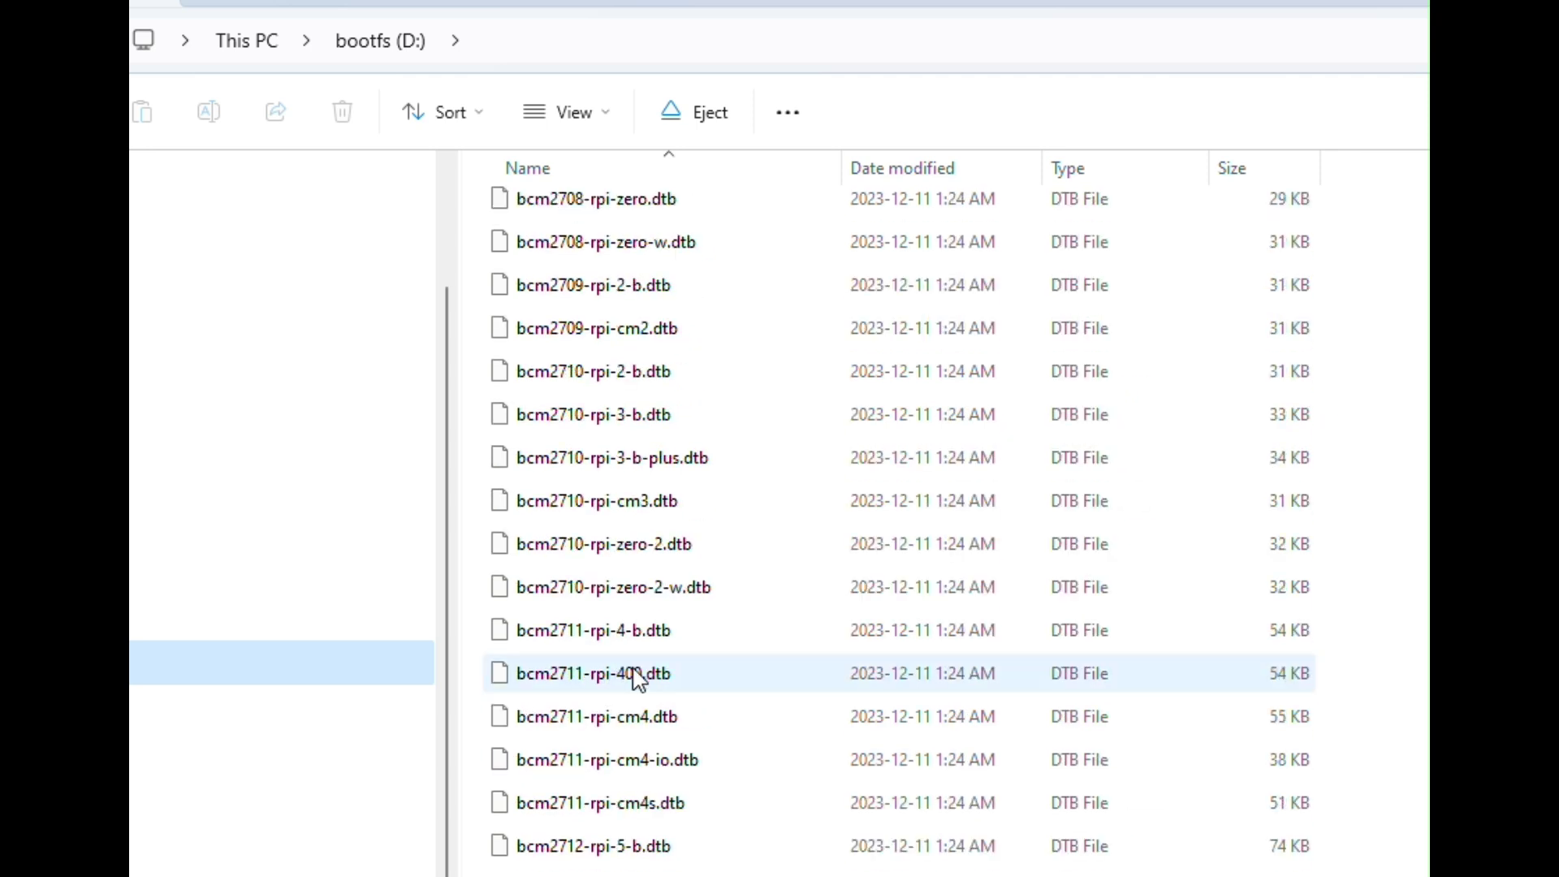
click(601, 844)
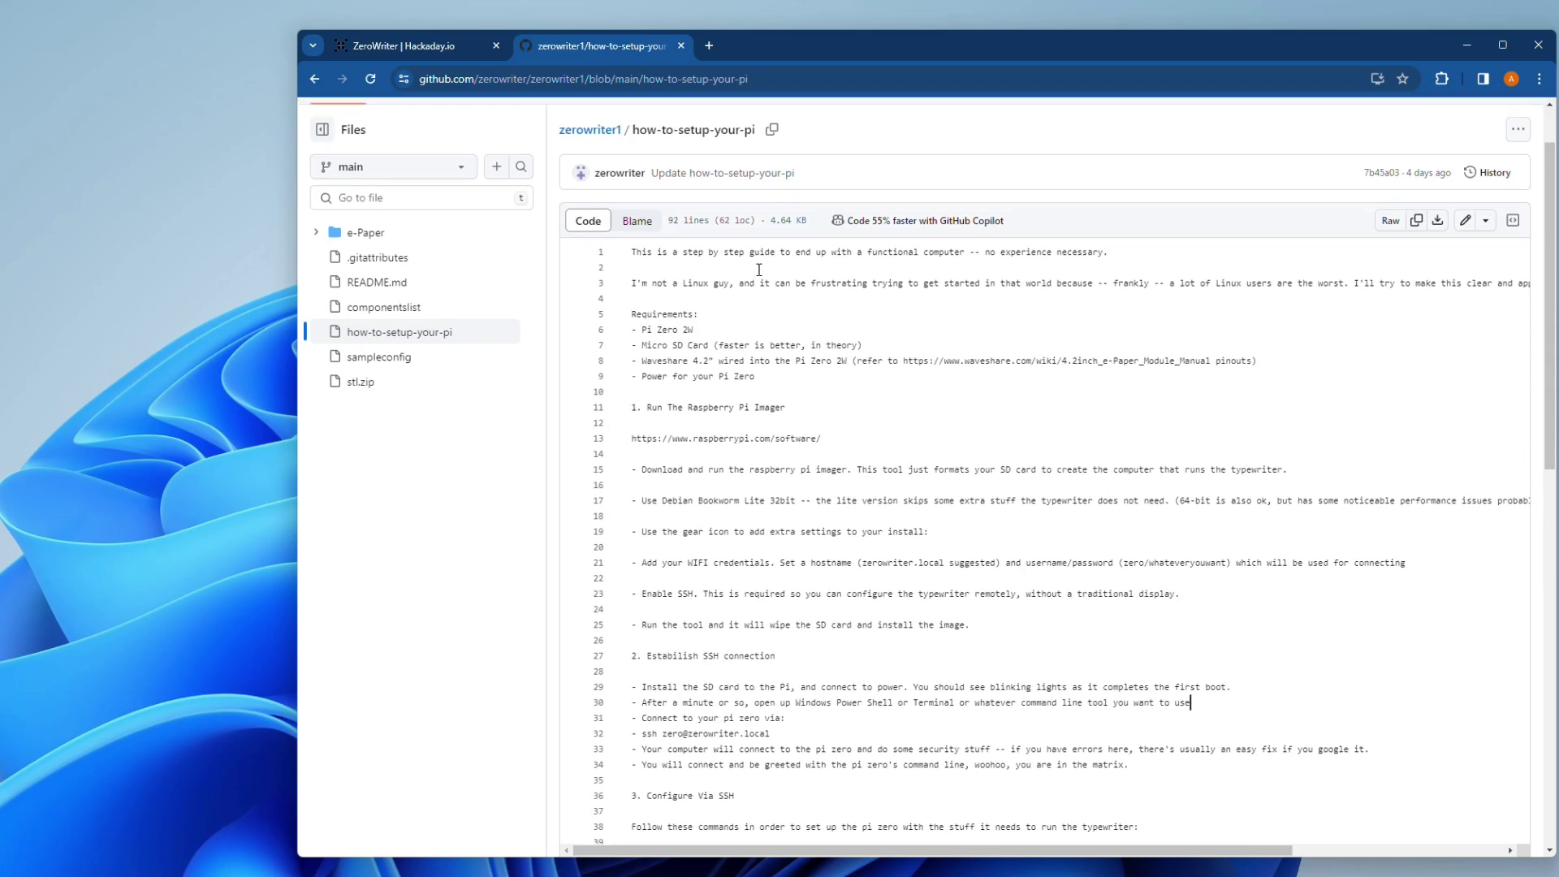
Step: Go to the zerowriter1 repository and open the how-to-setup-your-pi guide
click(598, 209)
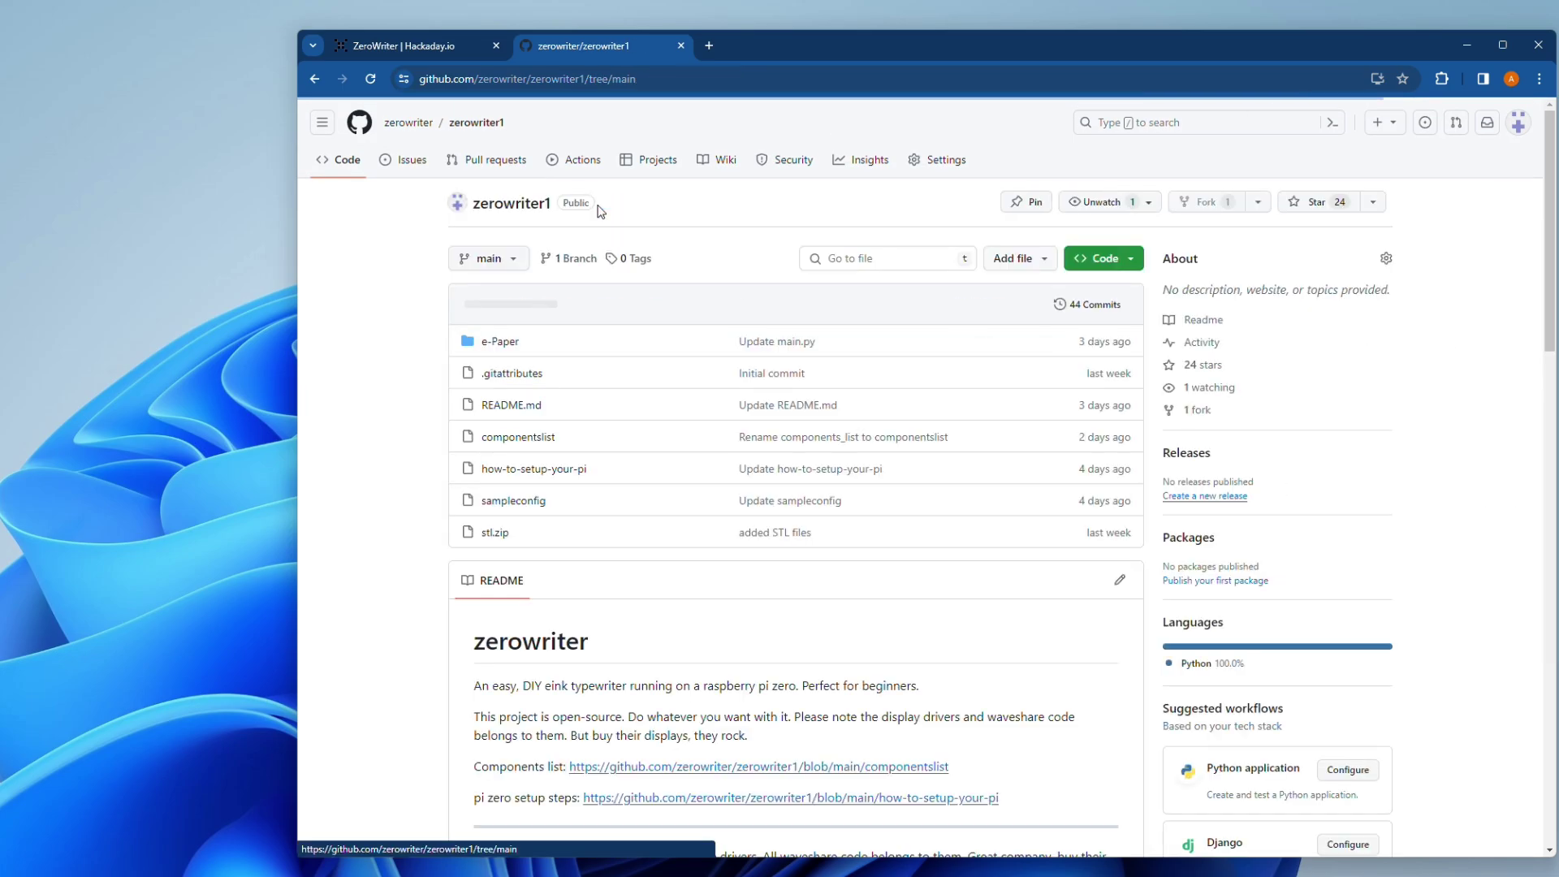
scroll(443, 268, down, 3)
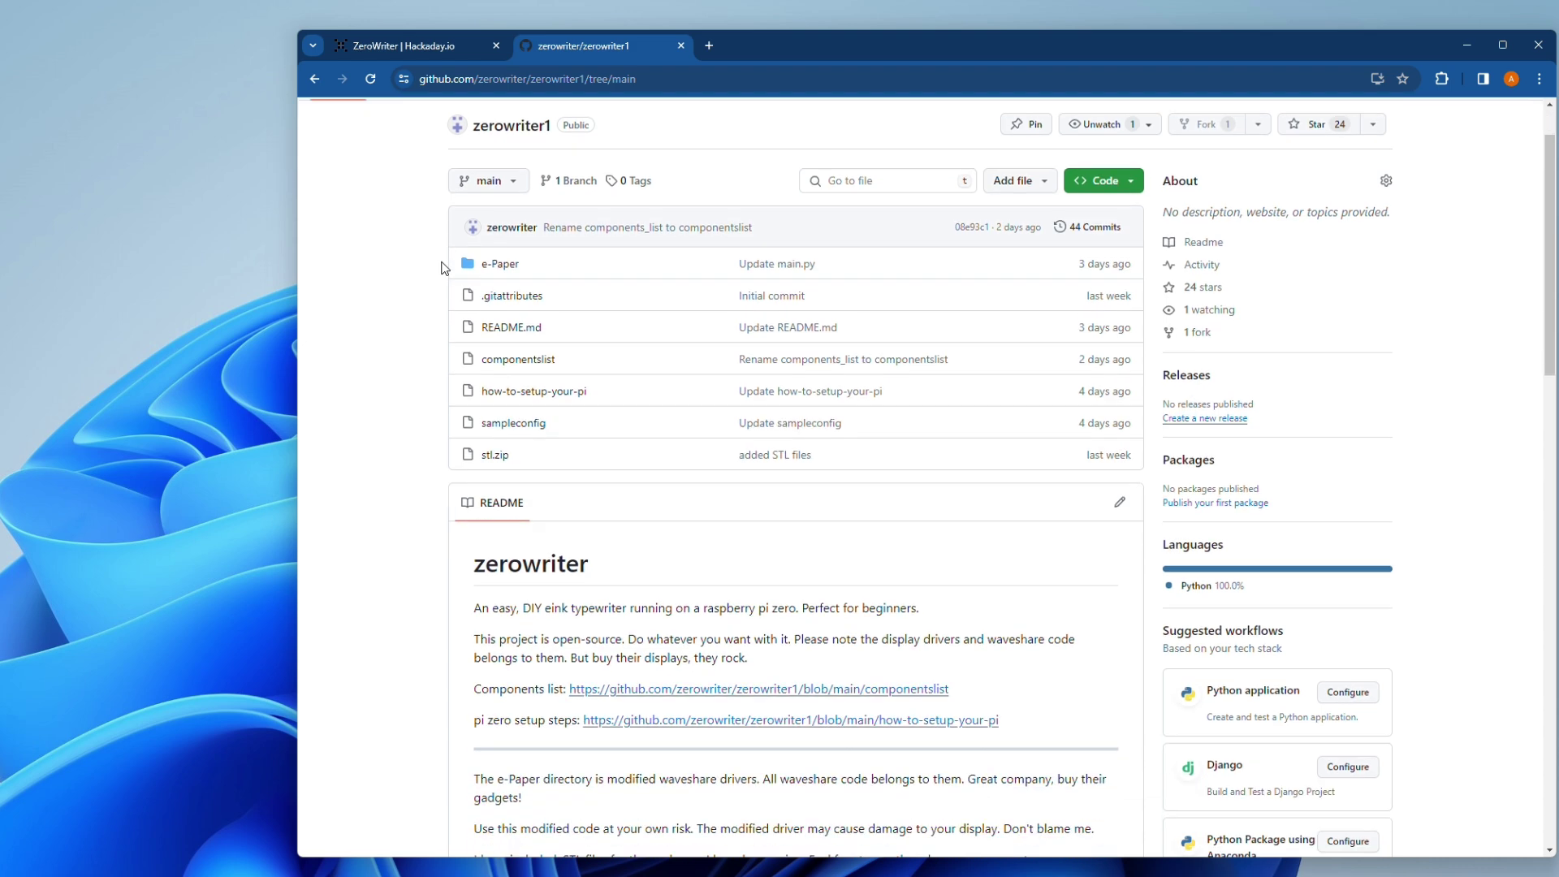
scroll(433, 366, up, 1)
scroll(432, 366, up, 1)
click(547, 397)
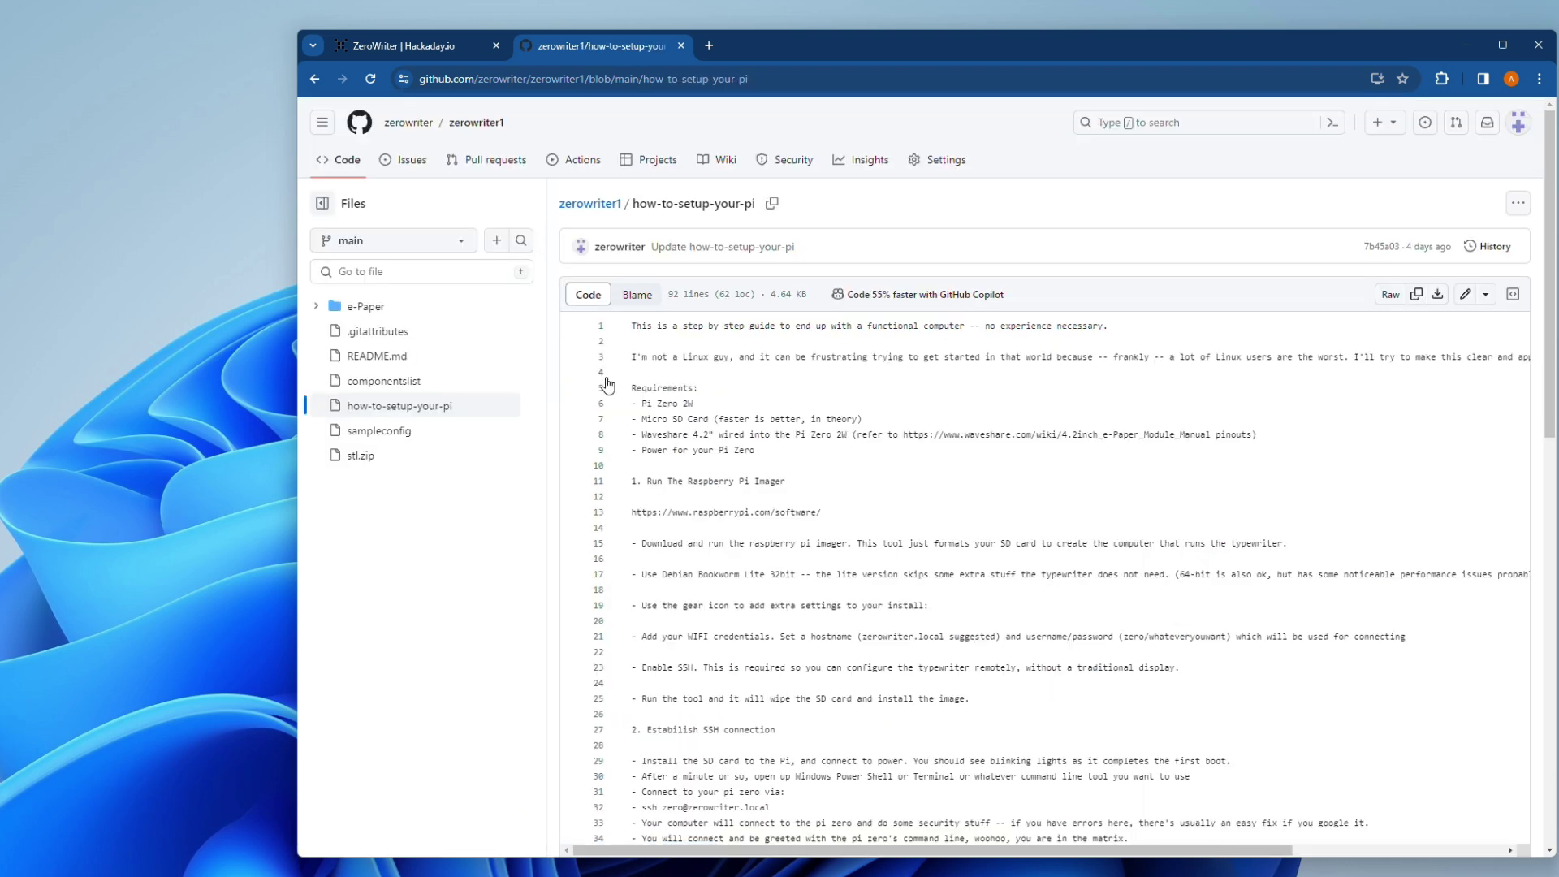
scroll(702, 361, down, 1)
scroll(702, 361, down, 1)
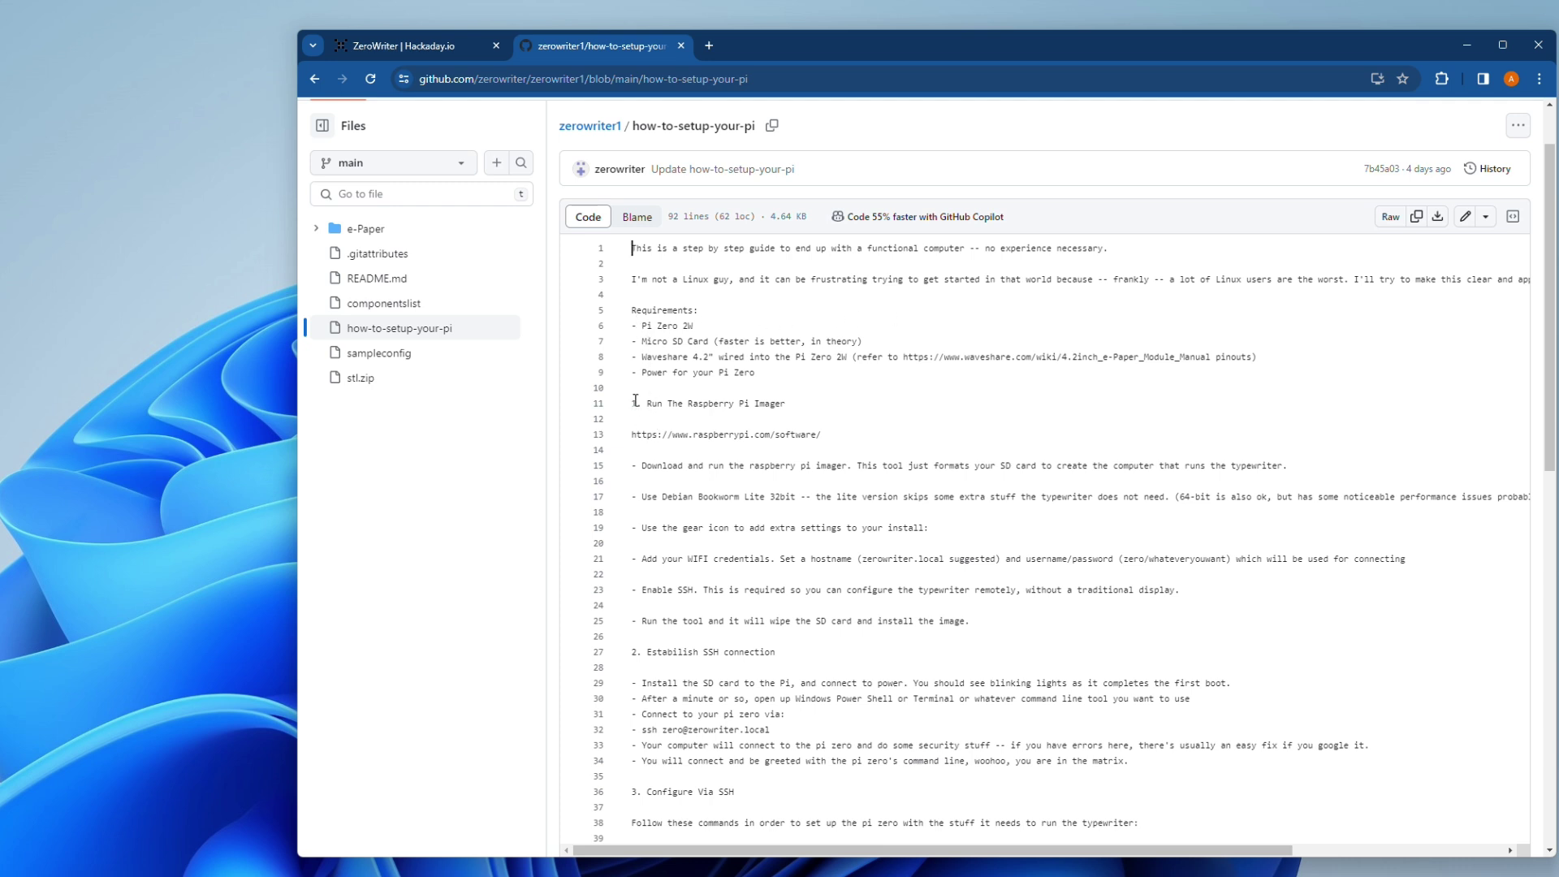
Step: Highlight the Establish SSH connection steps, including the SD card and PowerShell lines
drag(633, 403, 1117, 641)
scroll(1081, 634, down, 1)
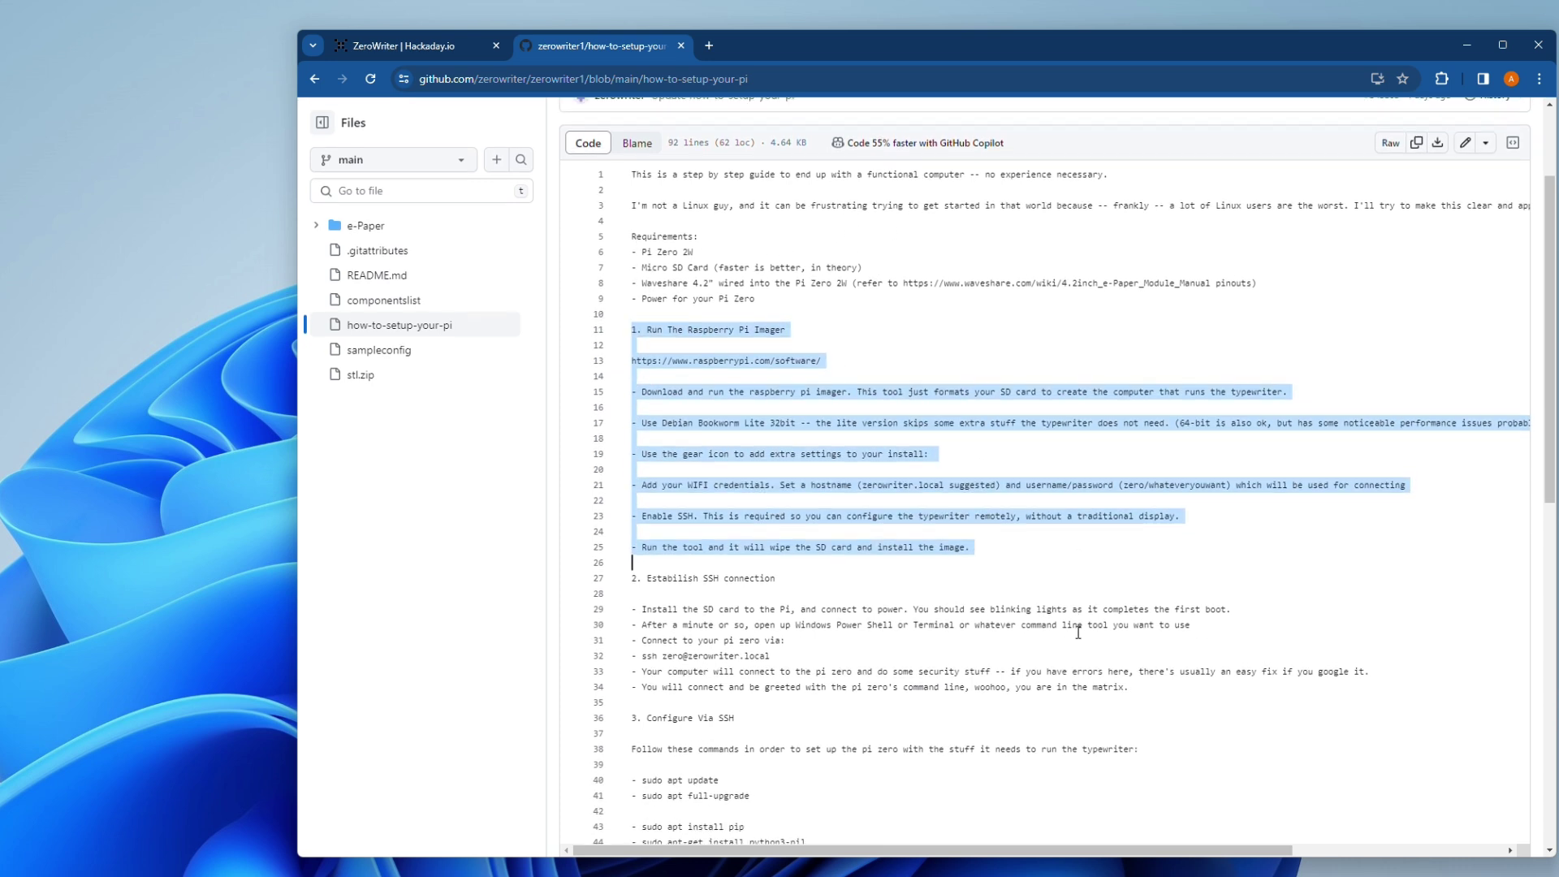
scroll(1079, 633, down, 3)
click(725, 387)
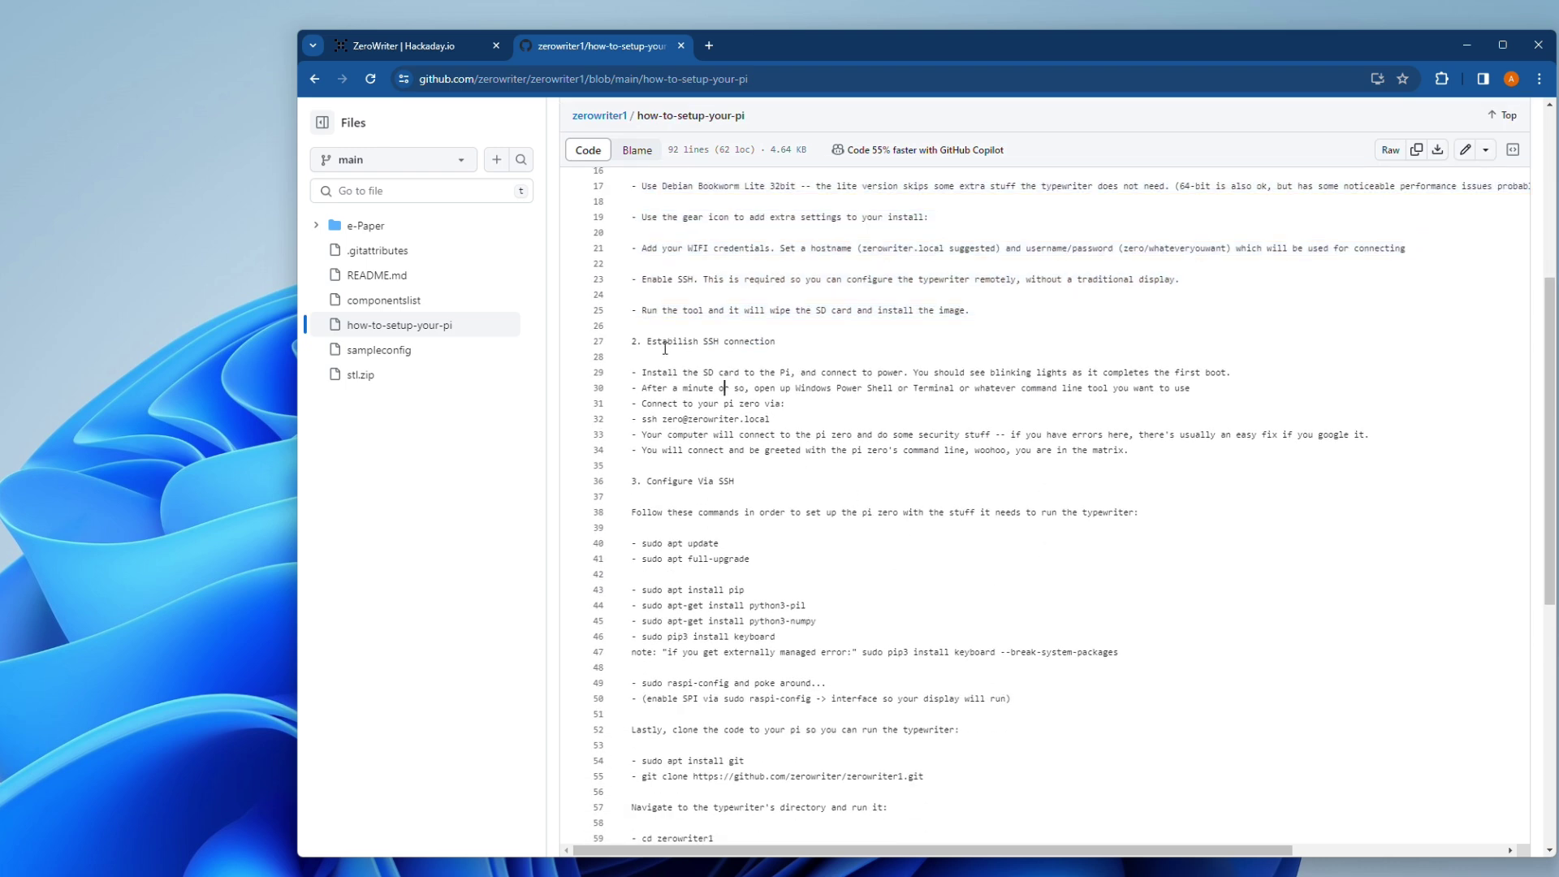
drag(632, 341, 1060, 452)
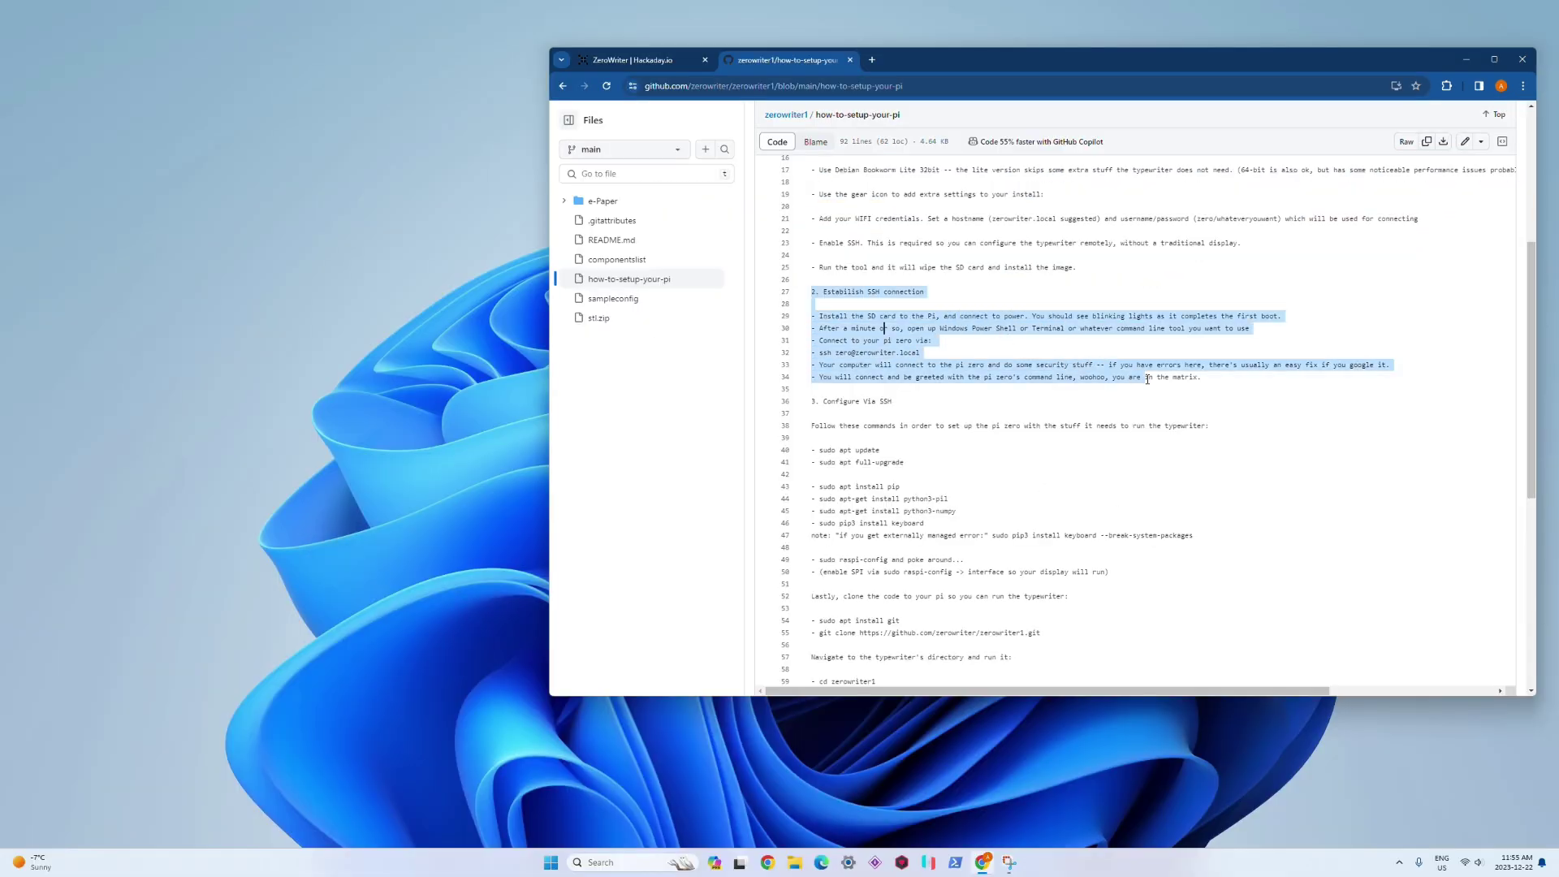
drag(1148, 379, 1213, 383)
click(947, 317)
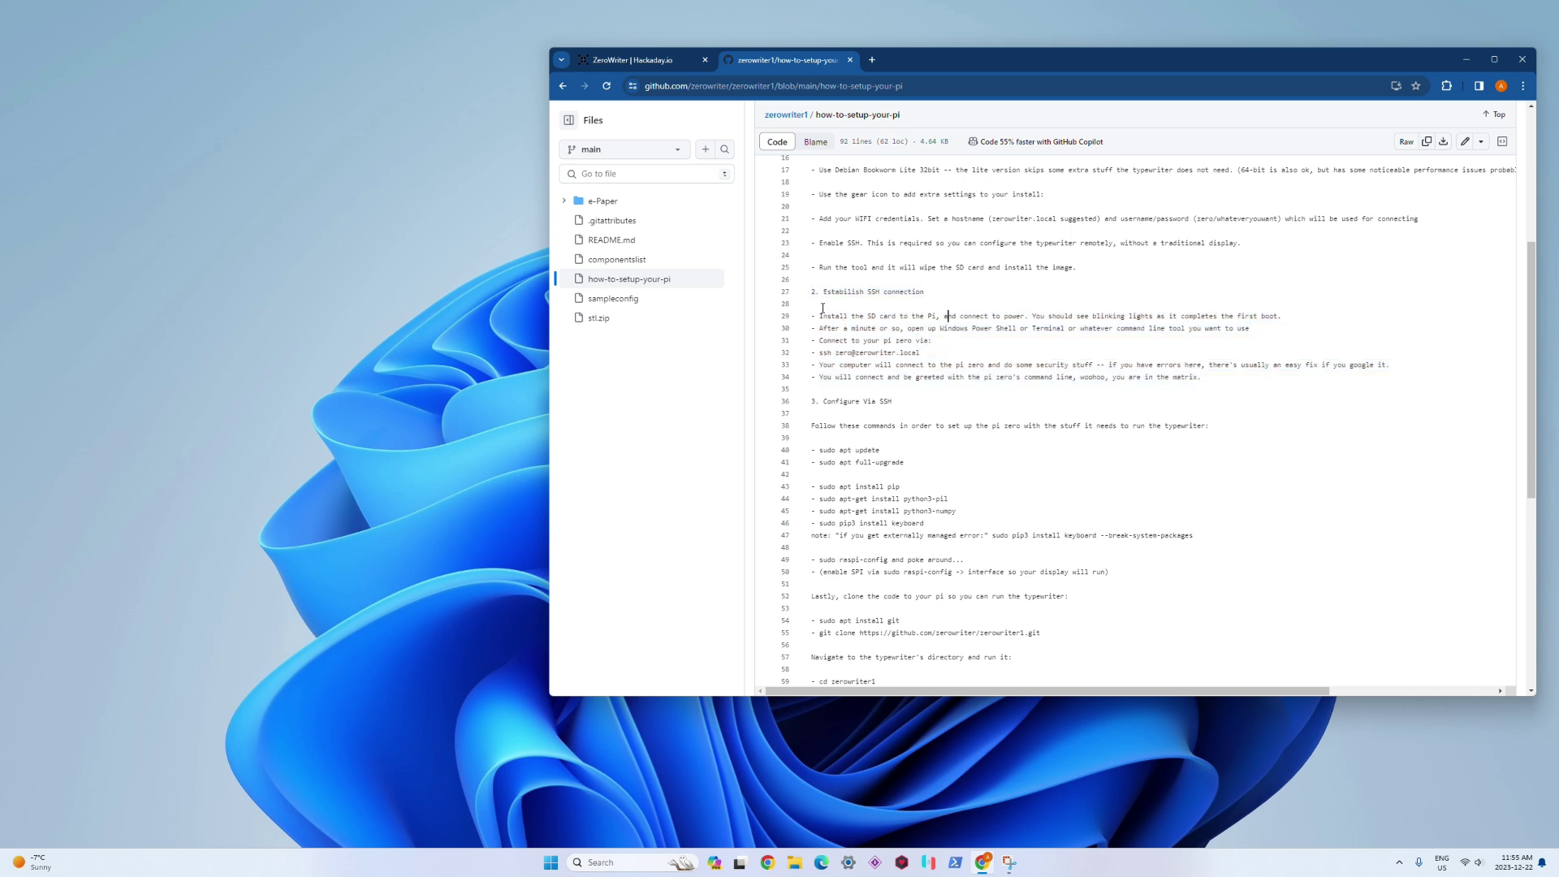
triple_click(820, 315)
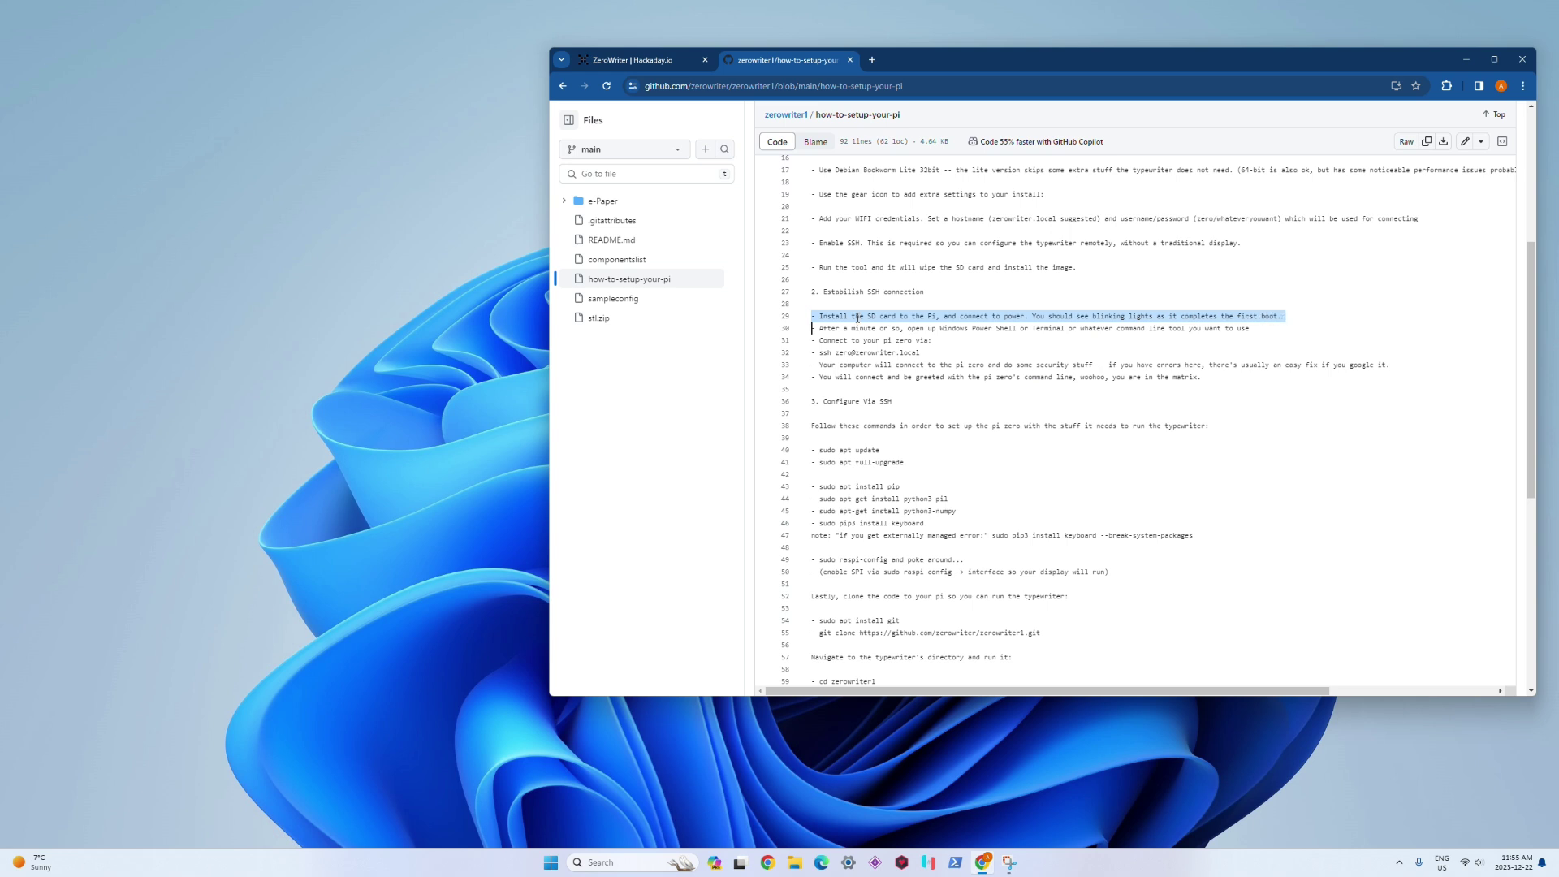
triple_click(827, 328)
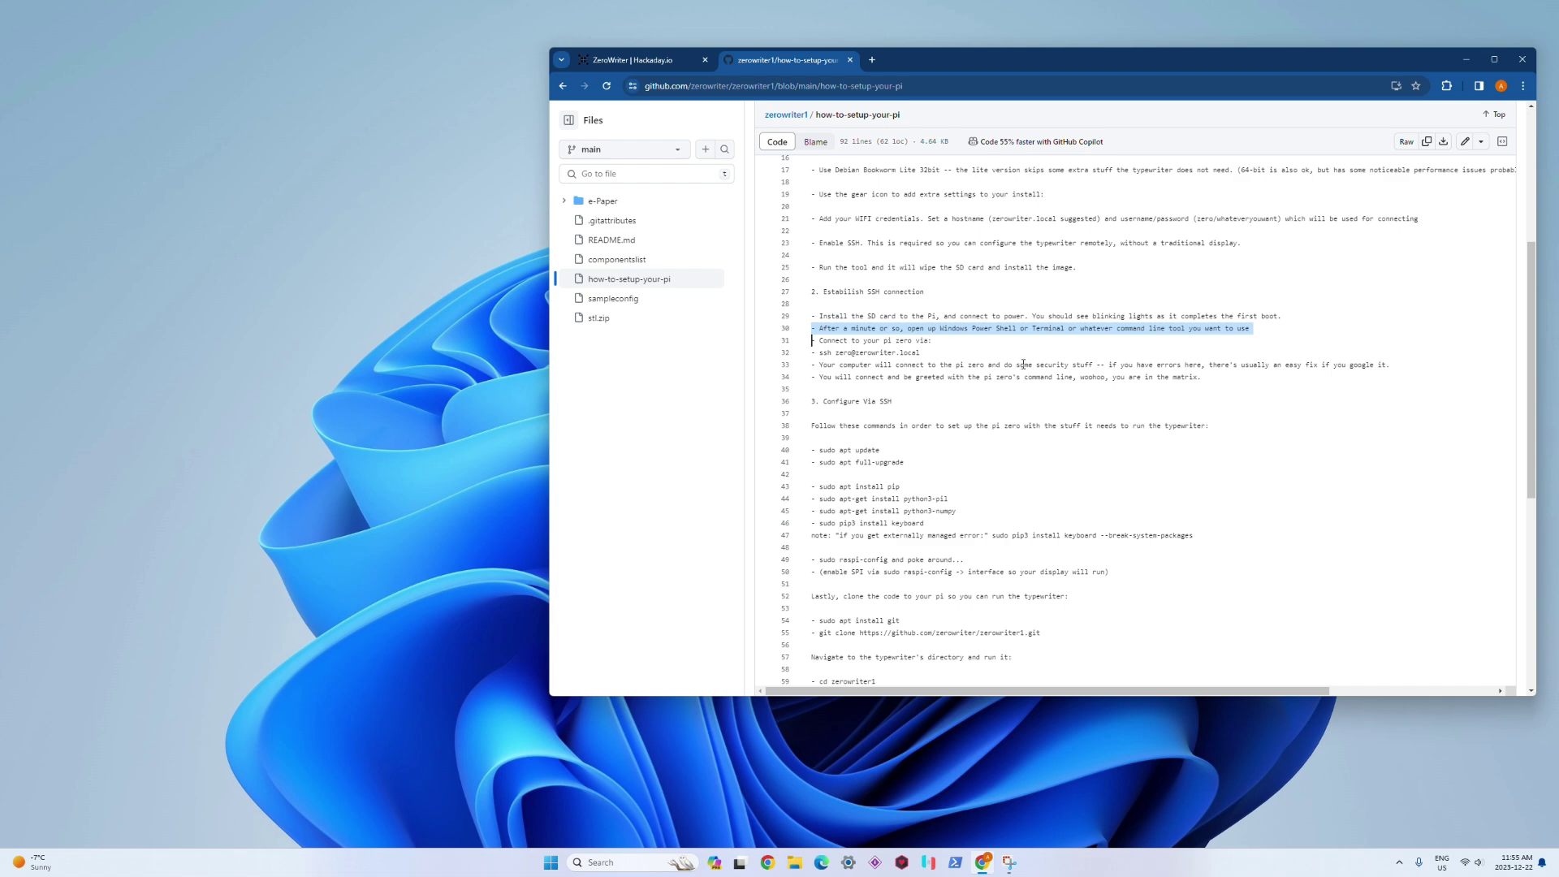
Step: Launch Windows PowerShell from search and move its window up and left
click(632, 862)
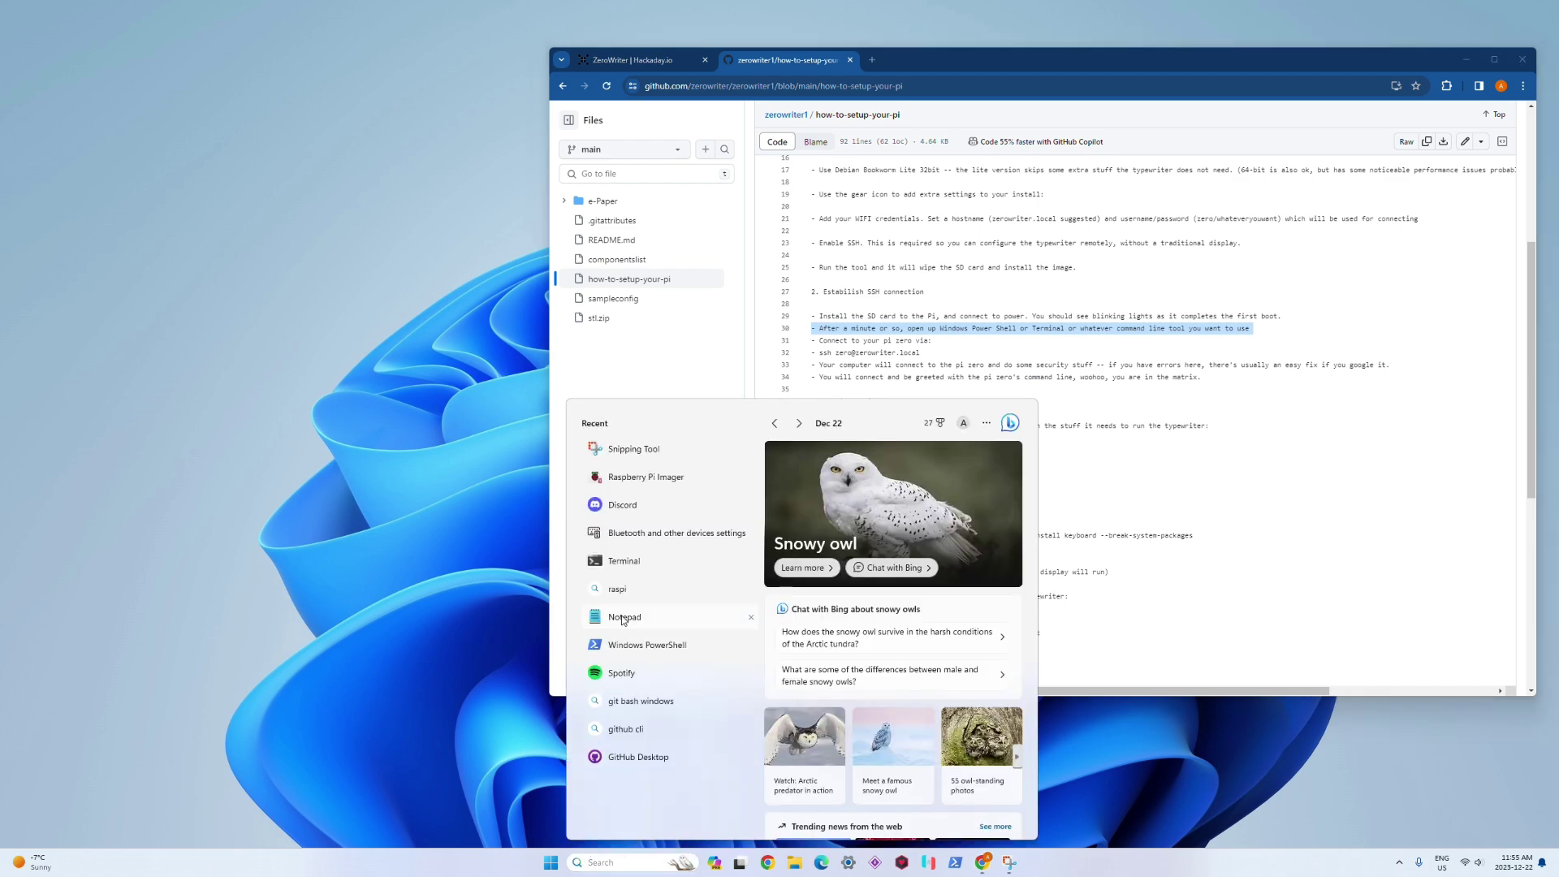
click(641, 645)
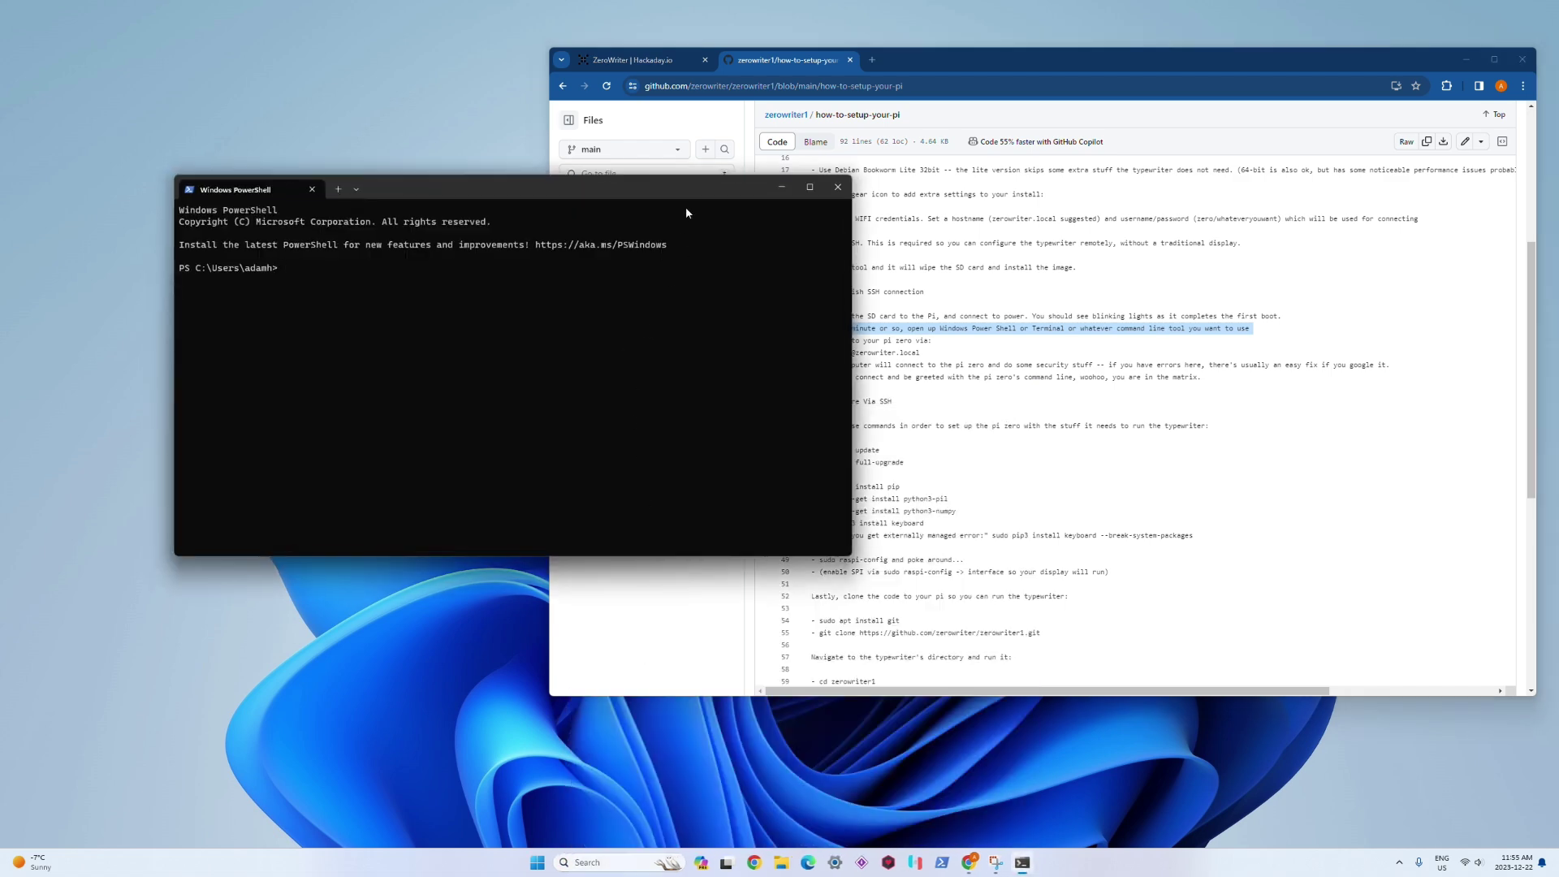
drag(689, 179, 607, 144)
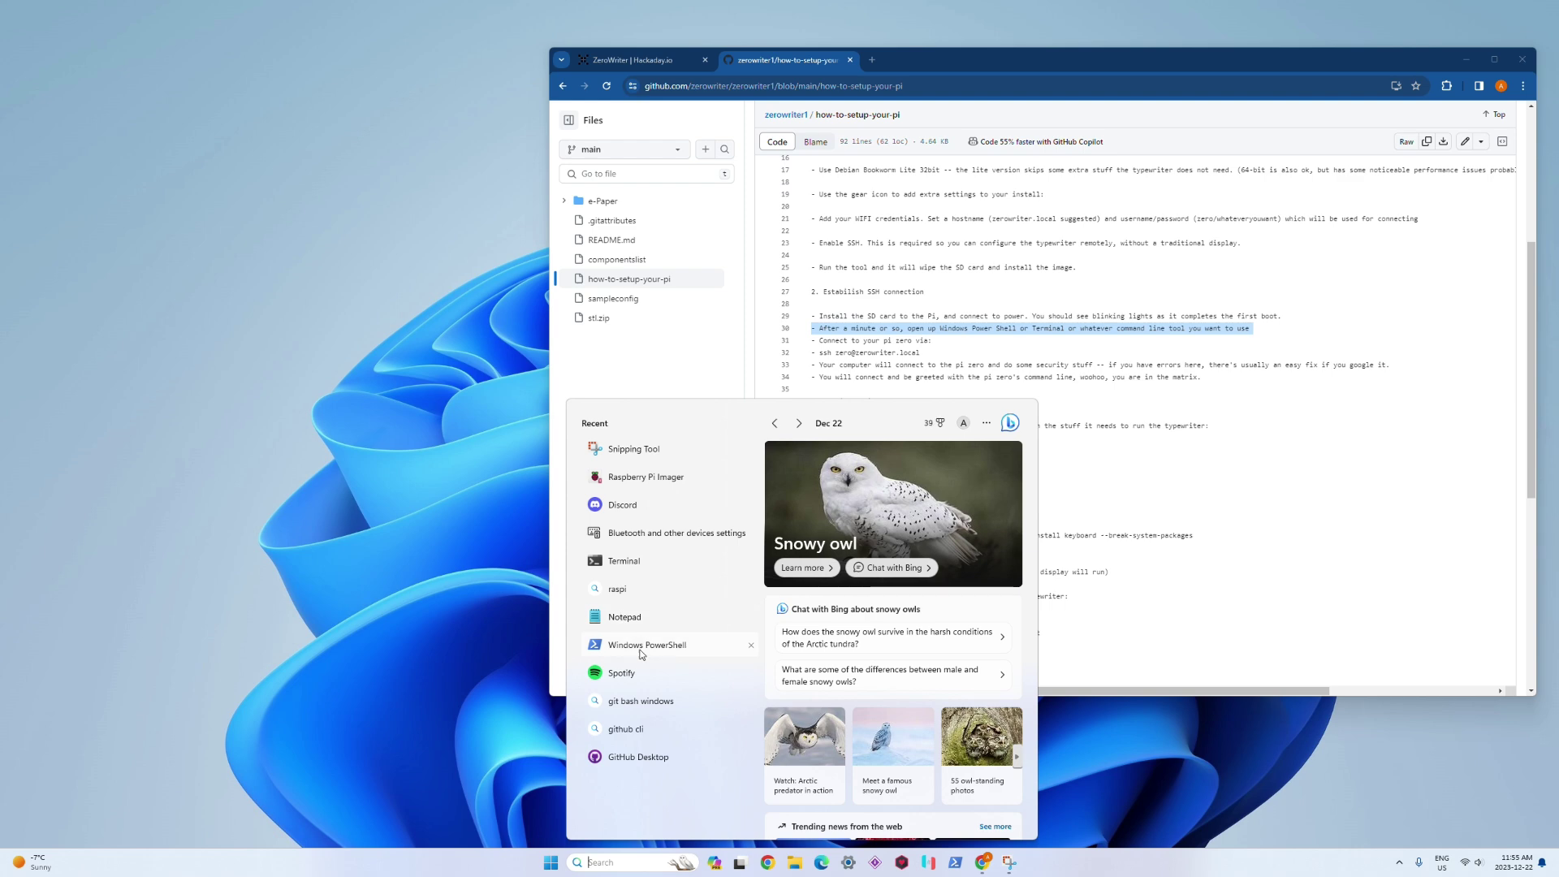
click(641, 642)
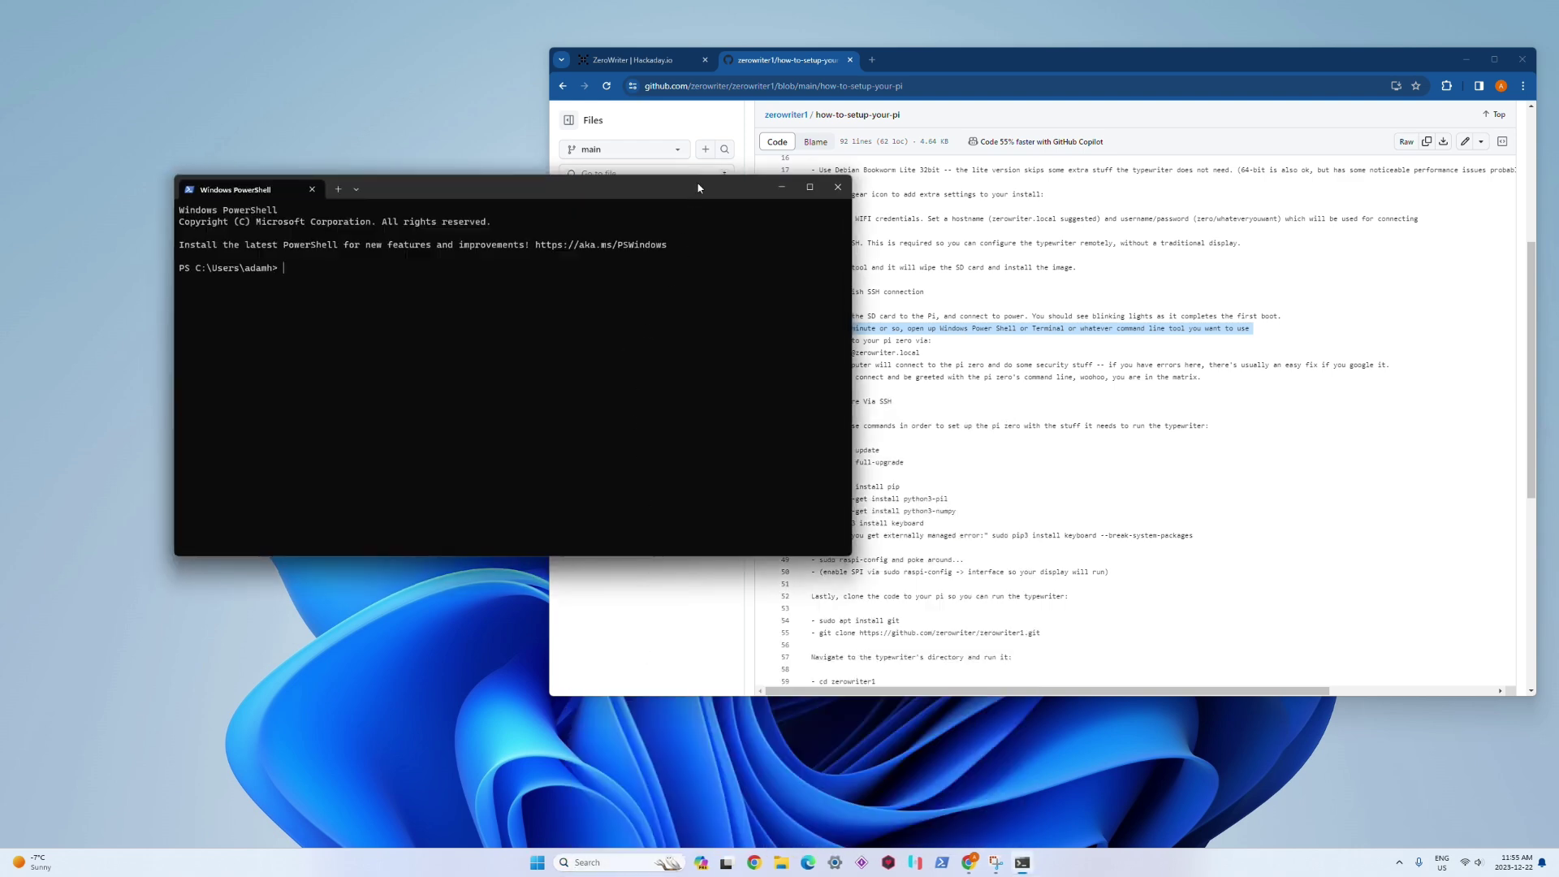
drag(699, 188, 608, 144)
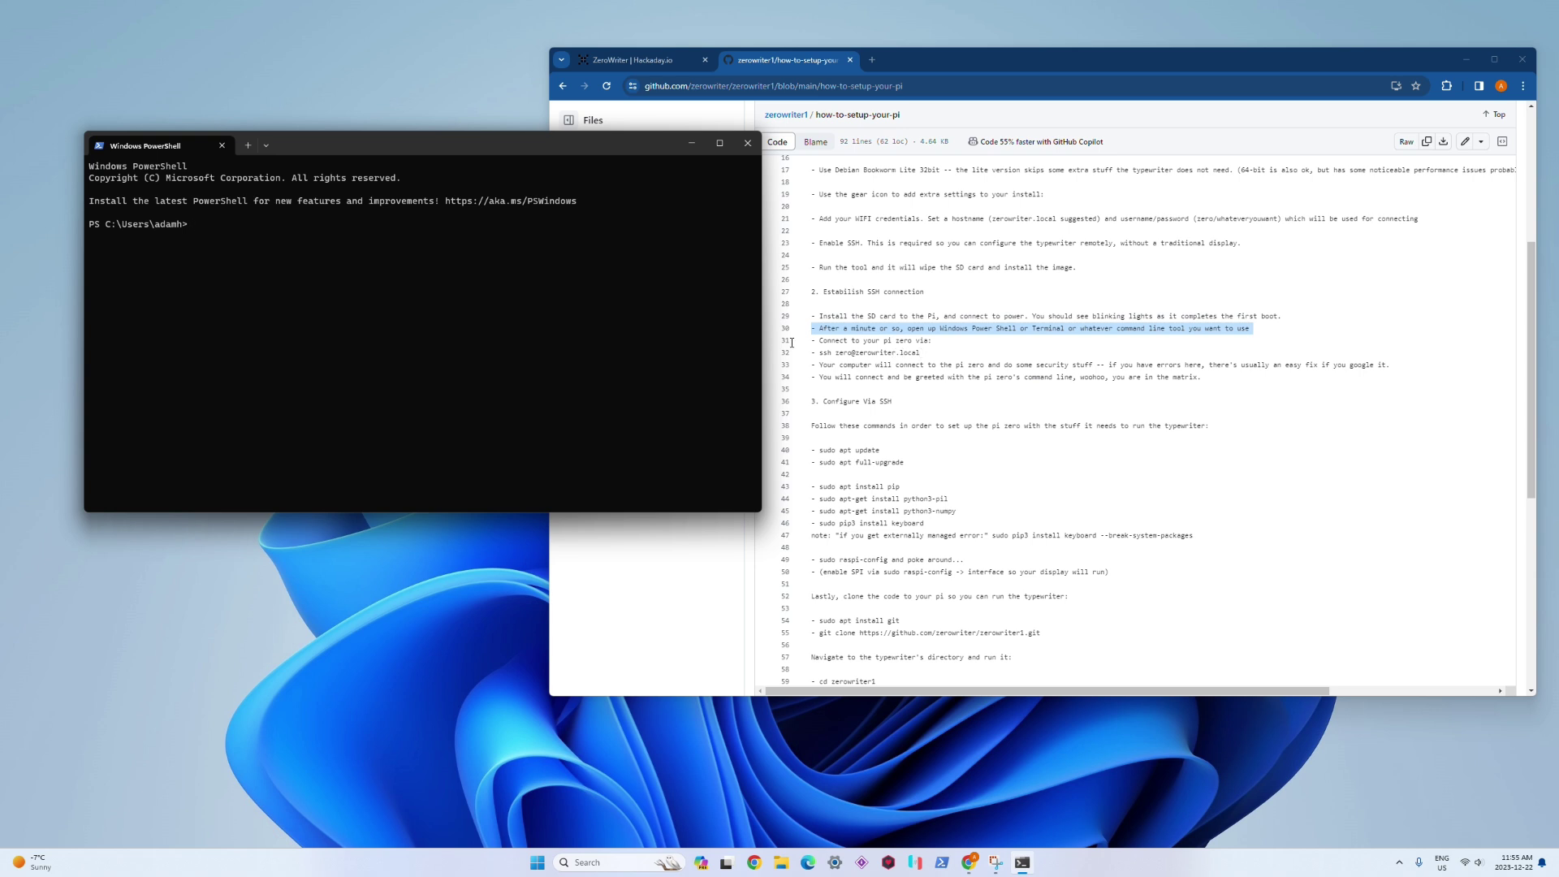
text(ssh zero@zerowriter.local)
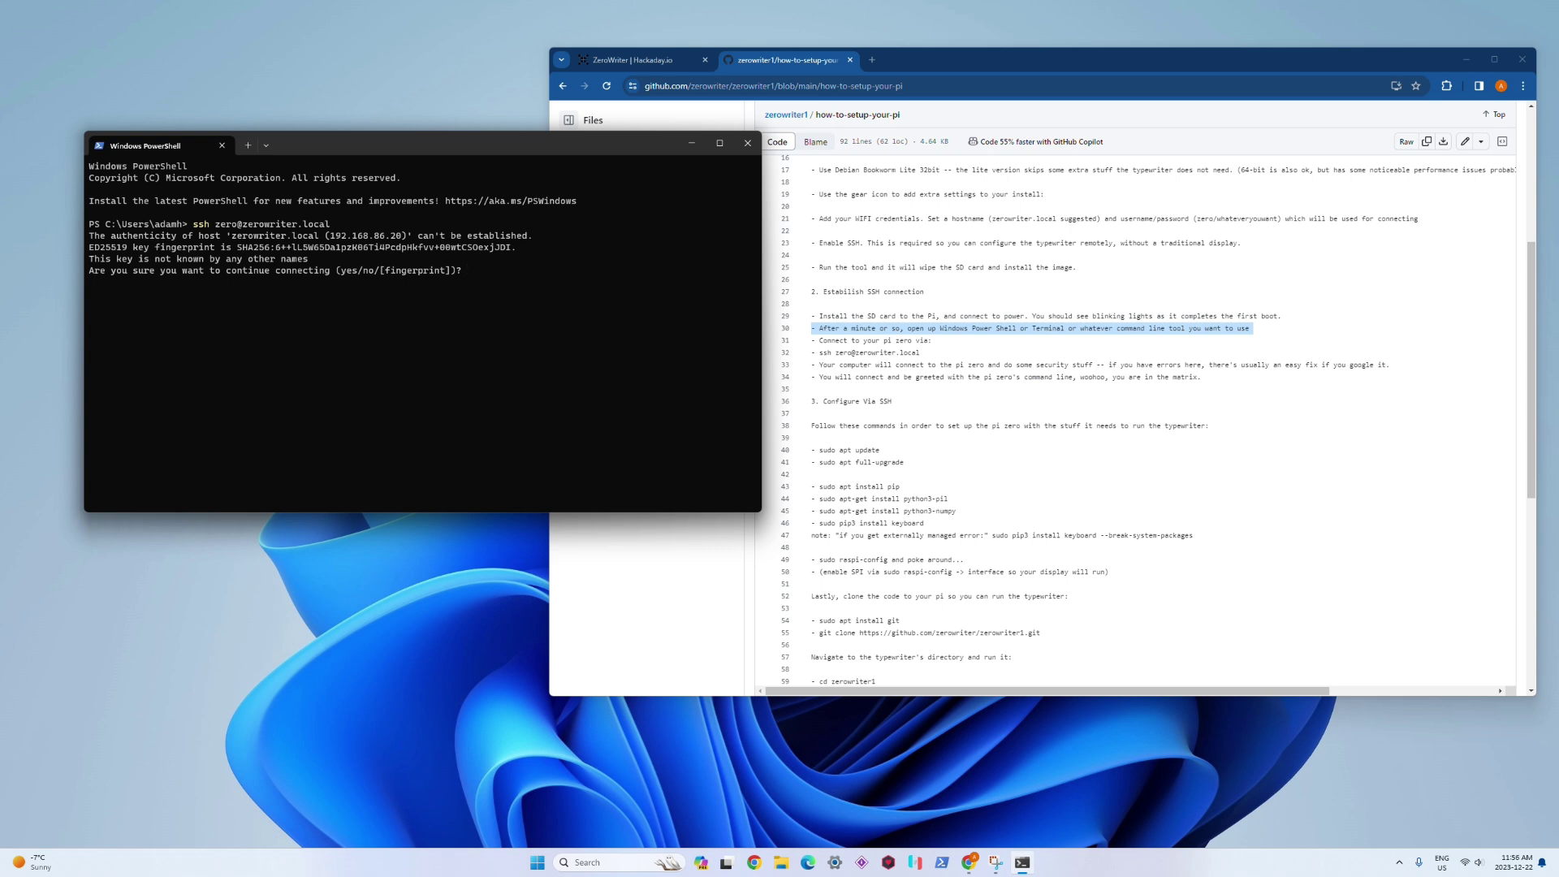
text(yes)
key(Return)
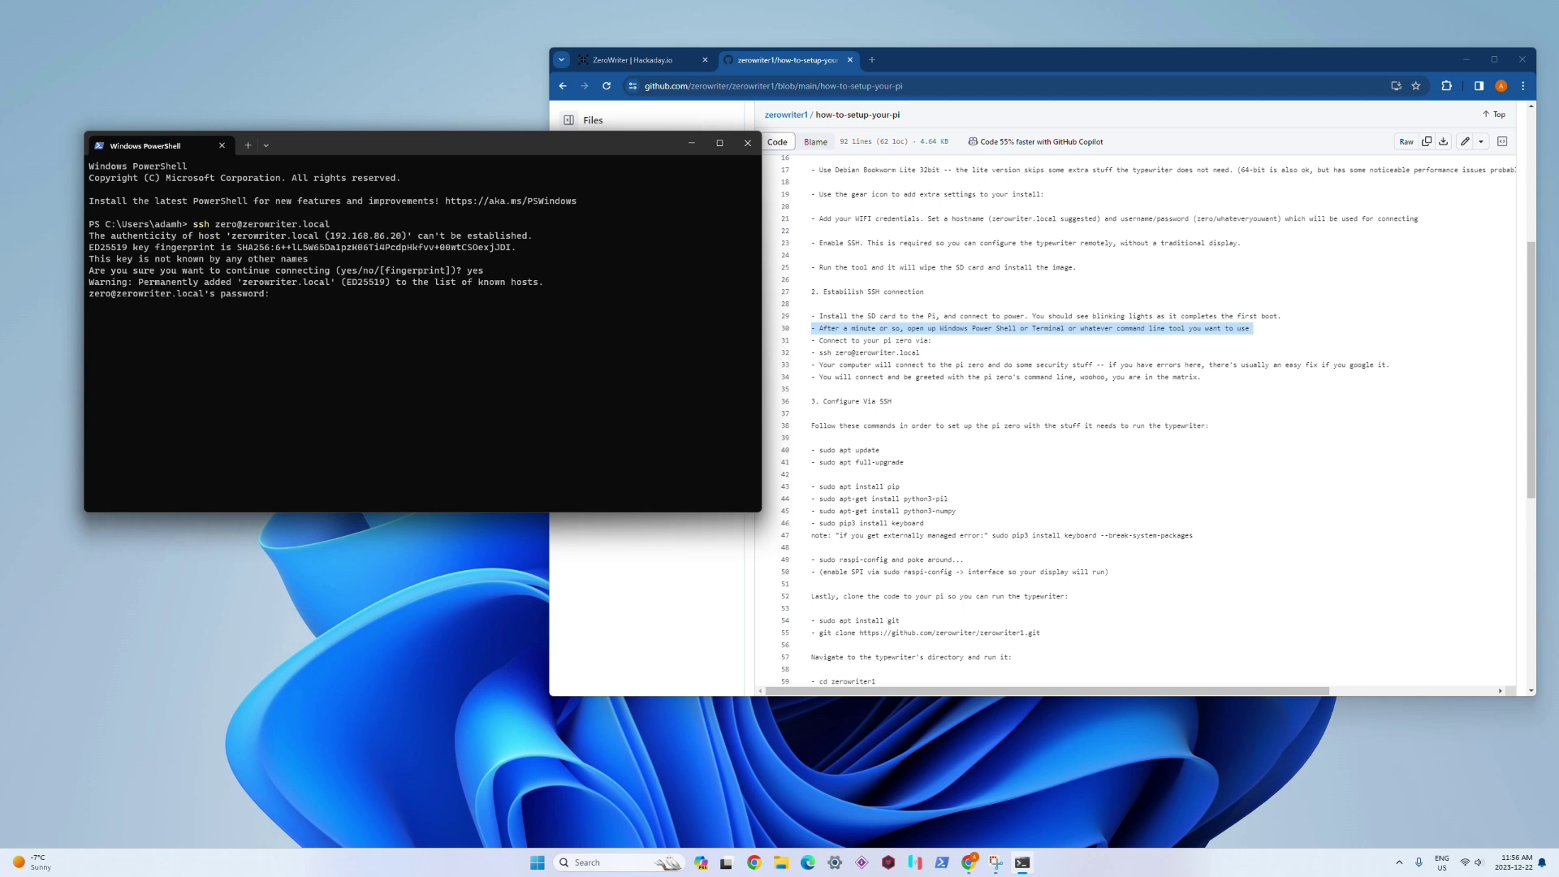
key(Return)
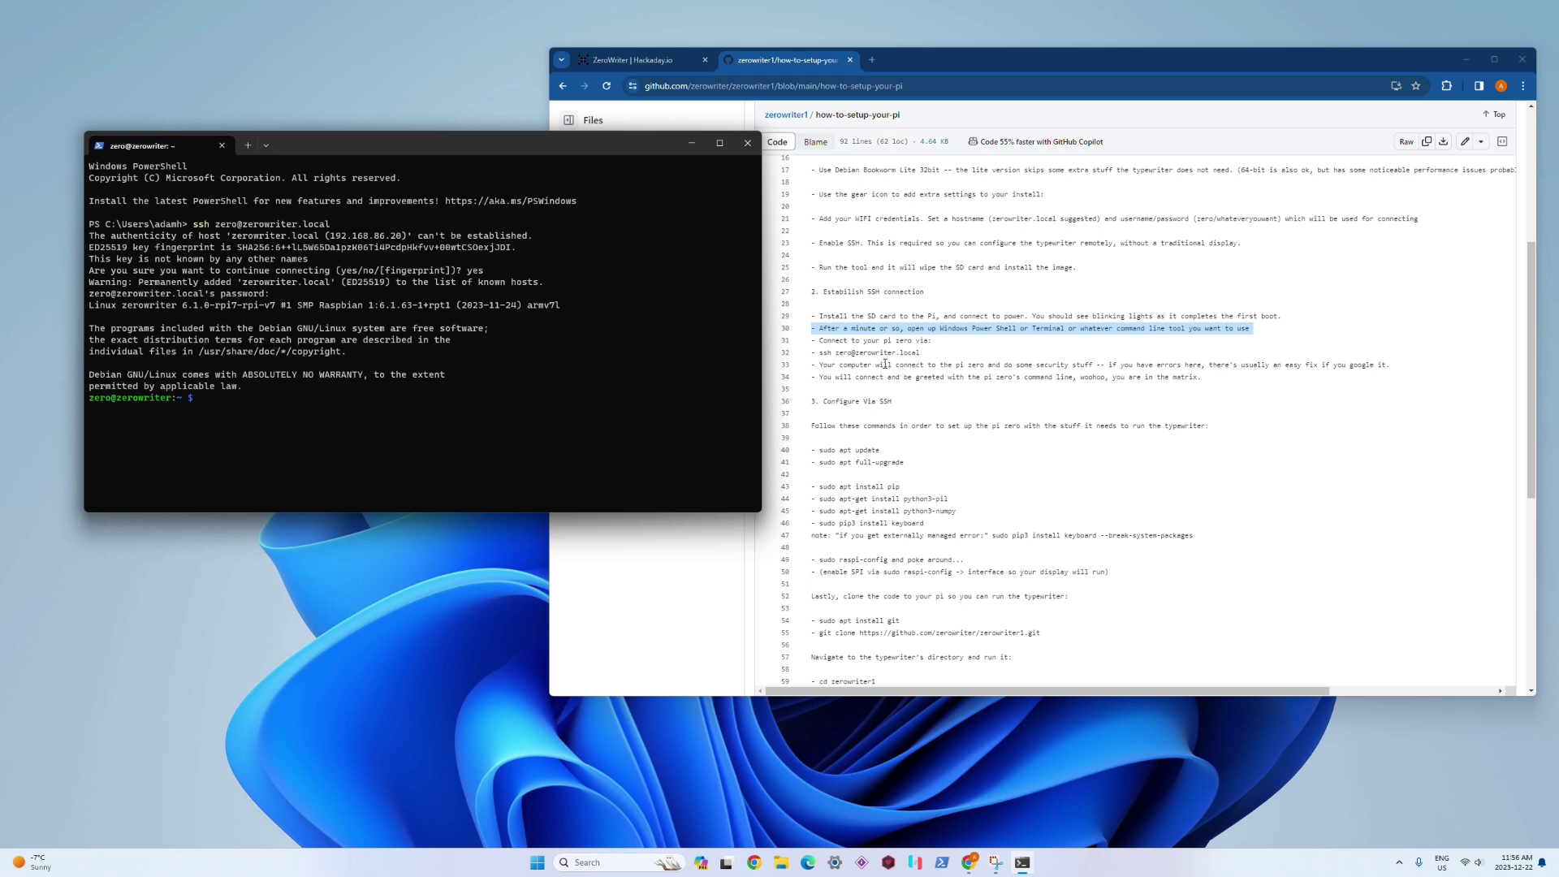
Step: Review the guide's connection lines and the Configure Via SSH command list
triple_click(859, 365)
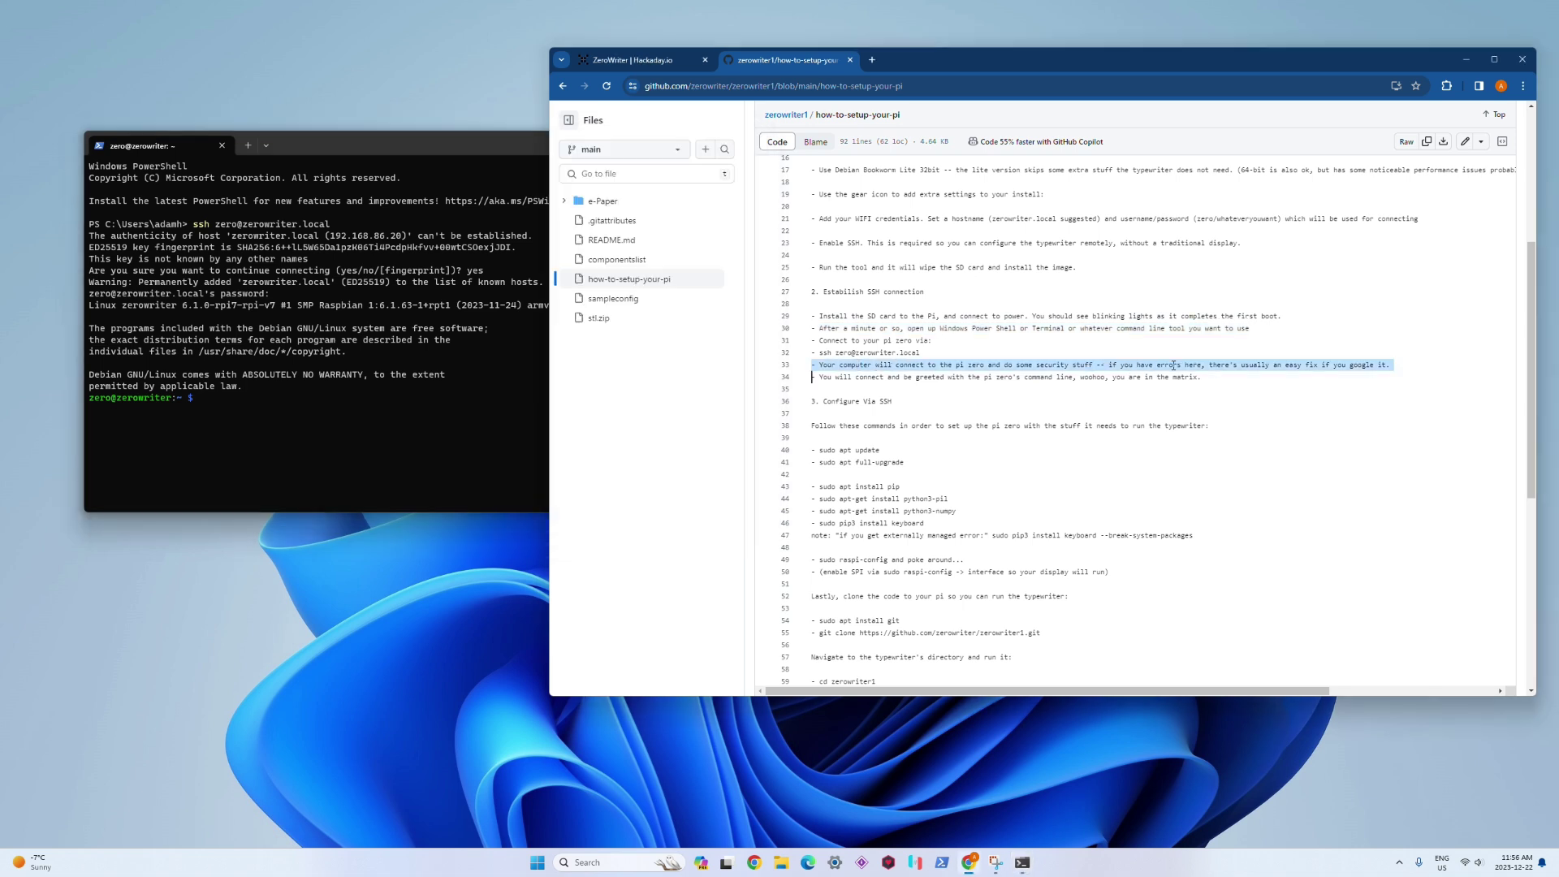
triple_click(1125, 382)
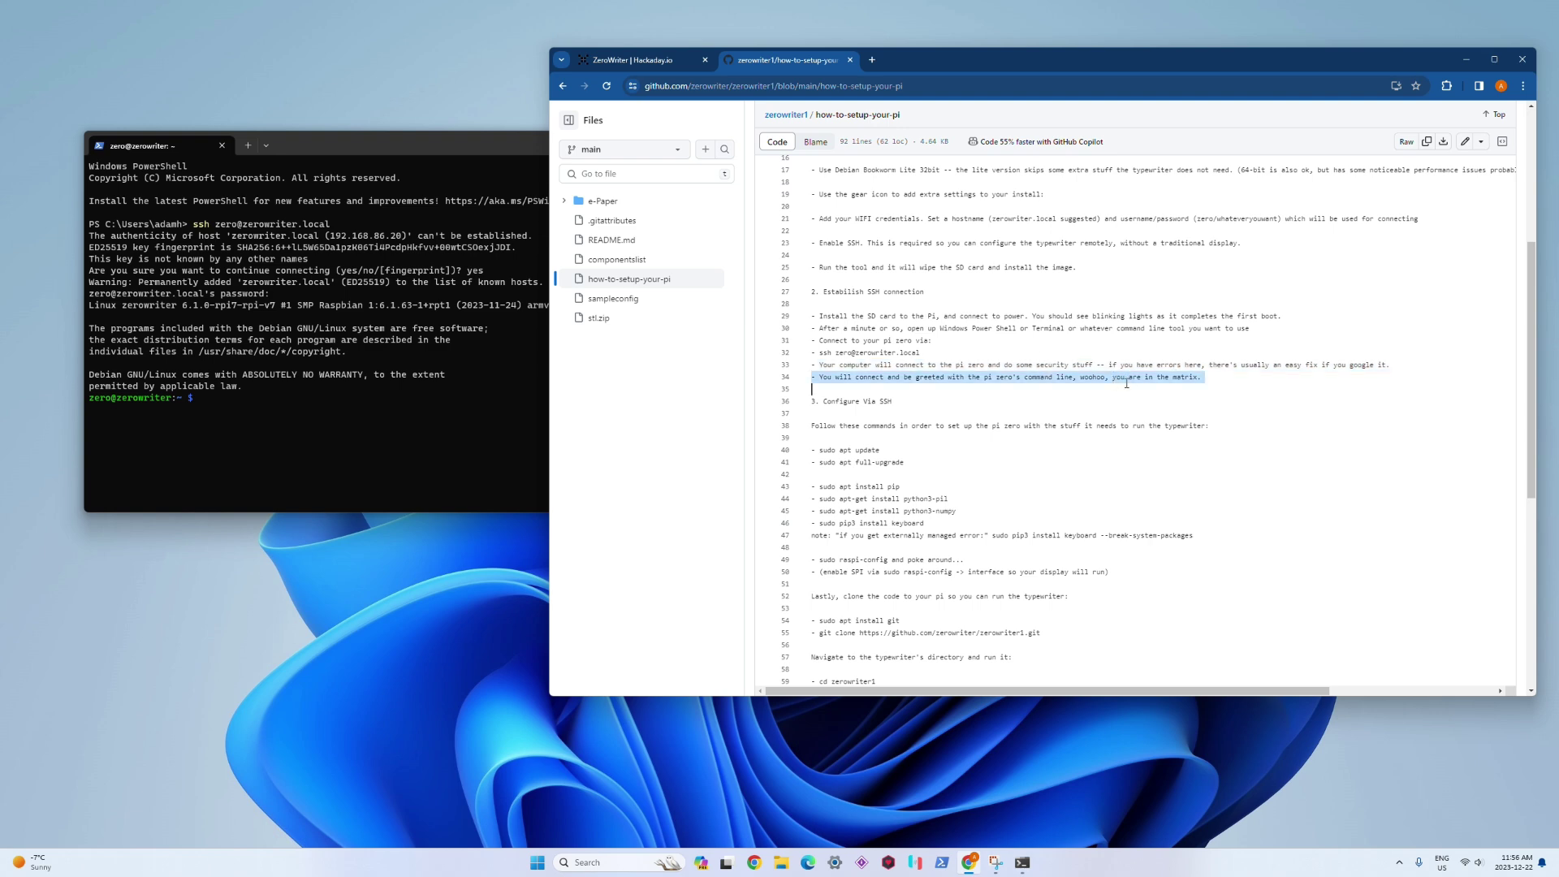
click(1165, 380)
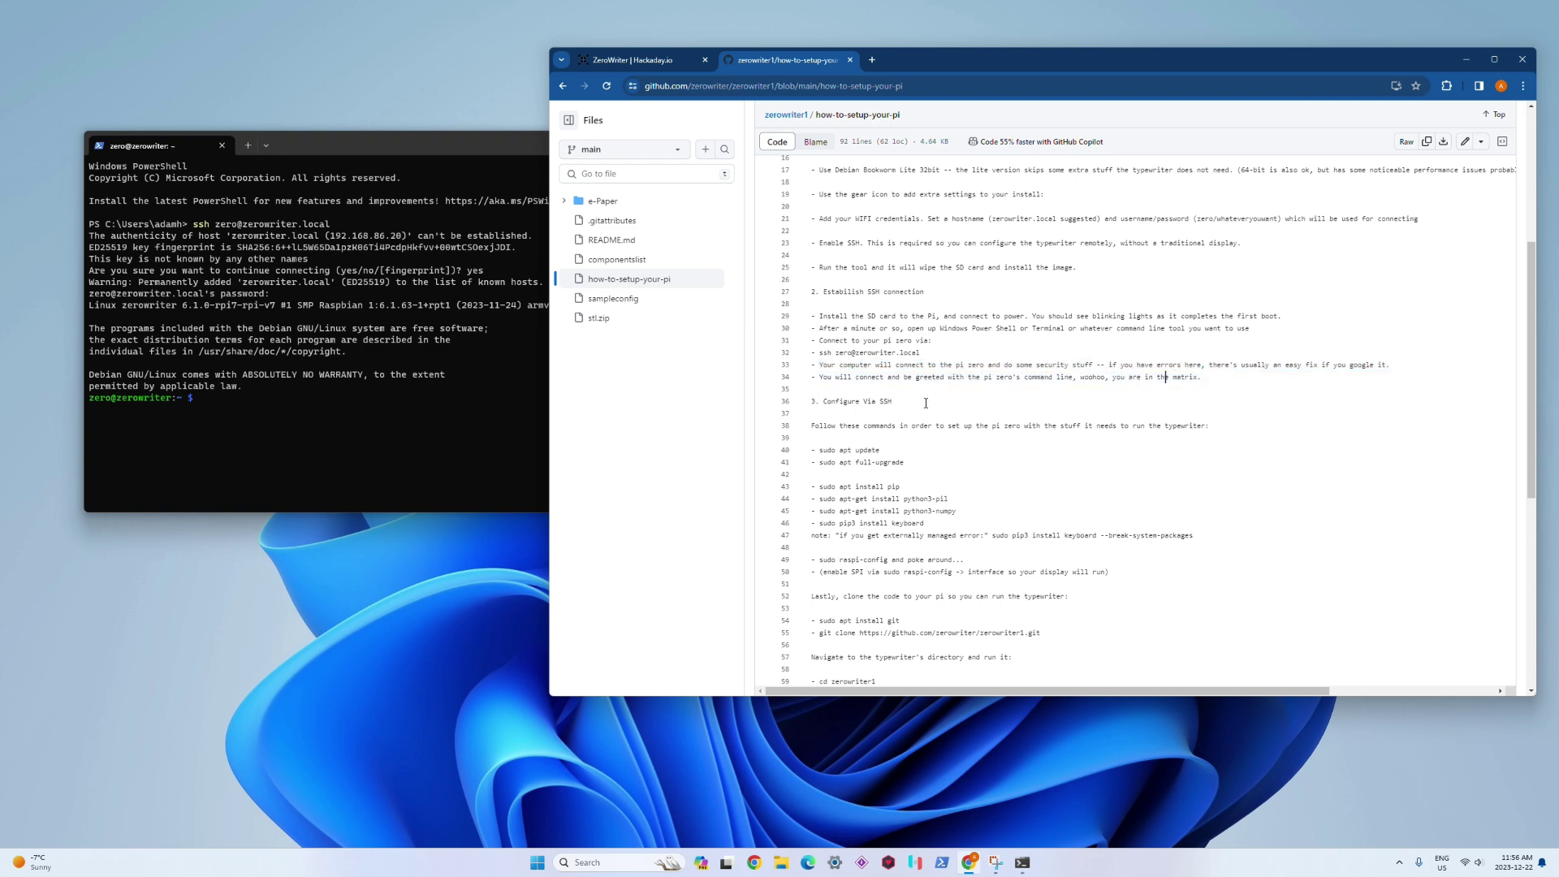
scroll(838, 401, down, 2)
drag(813, 278, 1224, 534)
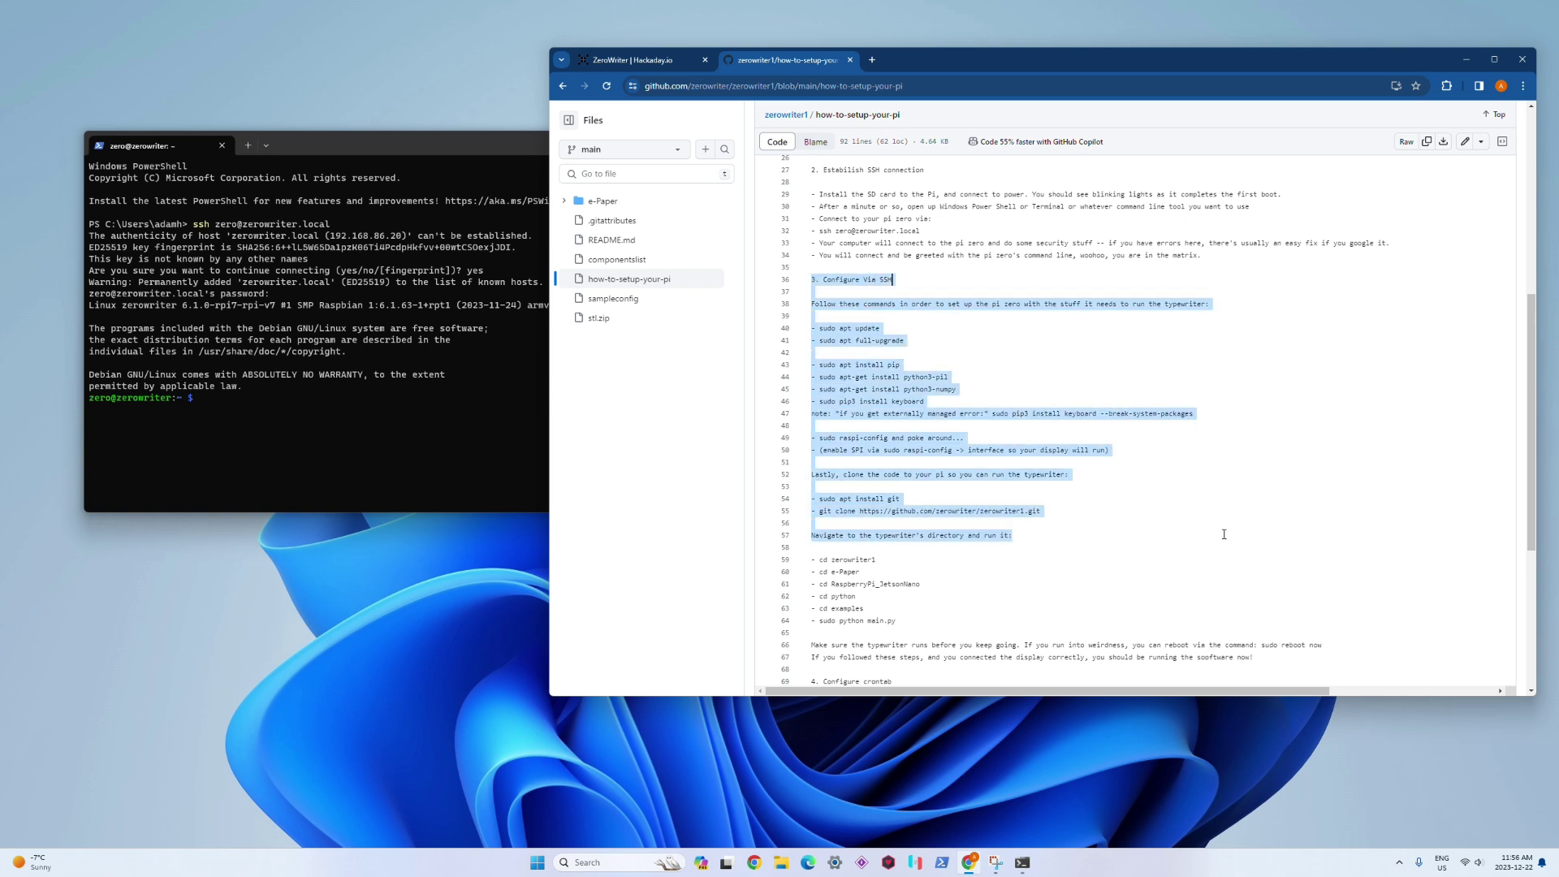
click(1204, 530)
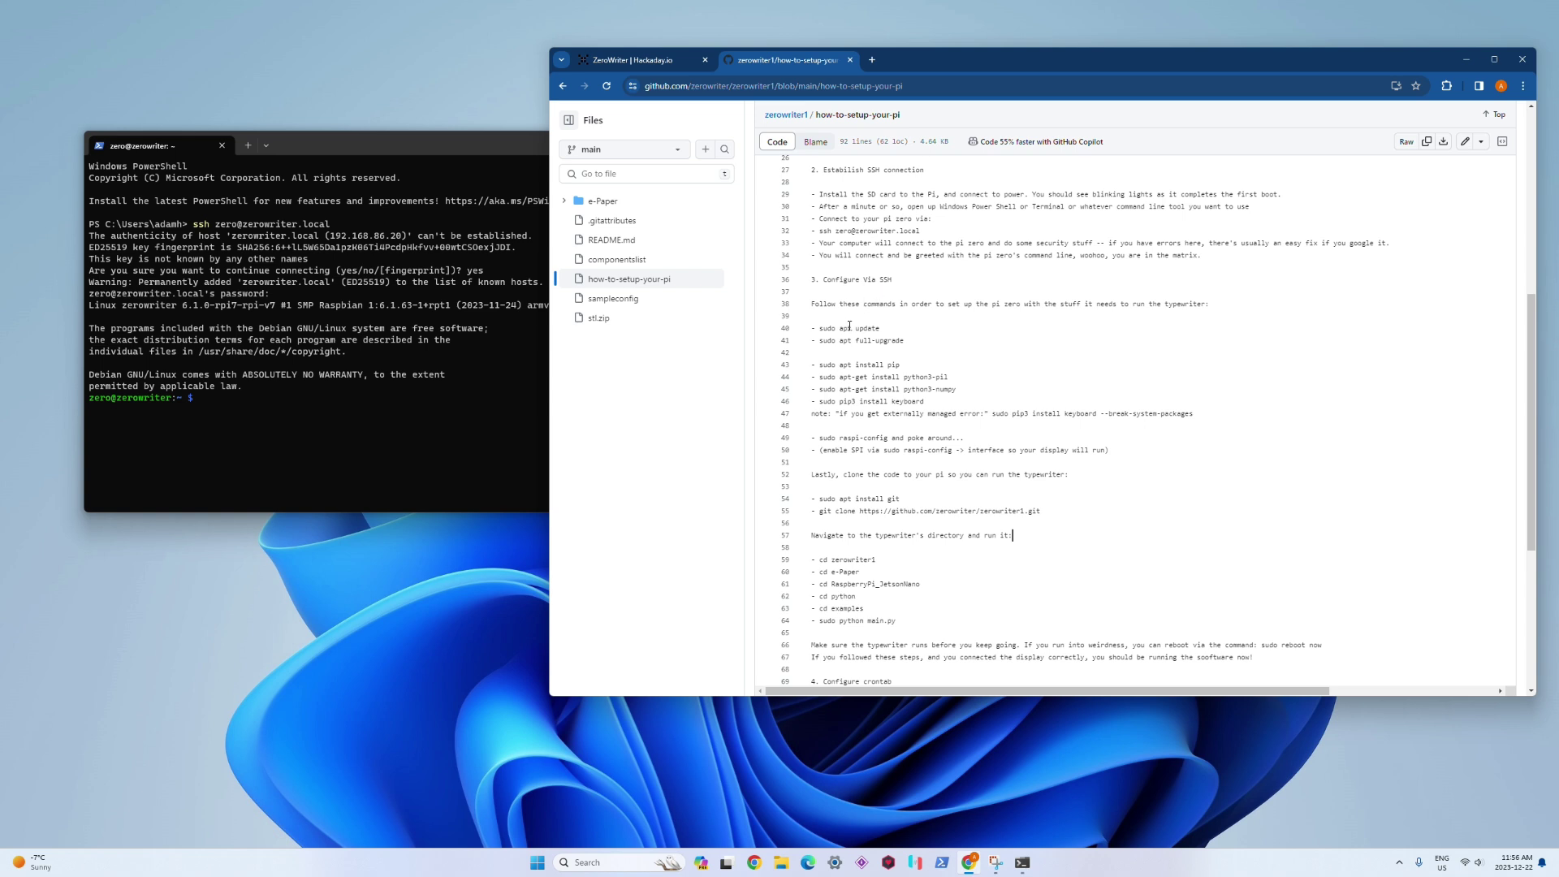
Step: Run sudo apt update on the Pi and begin typing sudo apt-get install python3-pu
click(438, 323)
drag(877, 330, 811, 330)
click(314, 375)
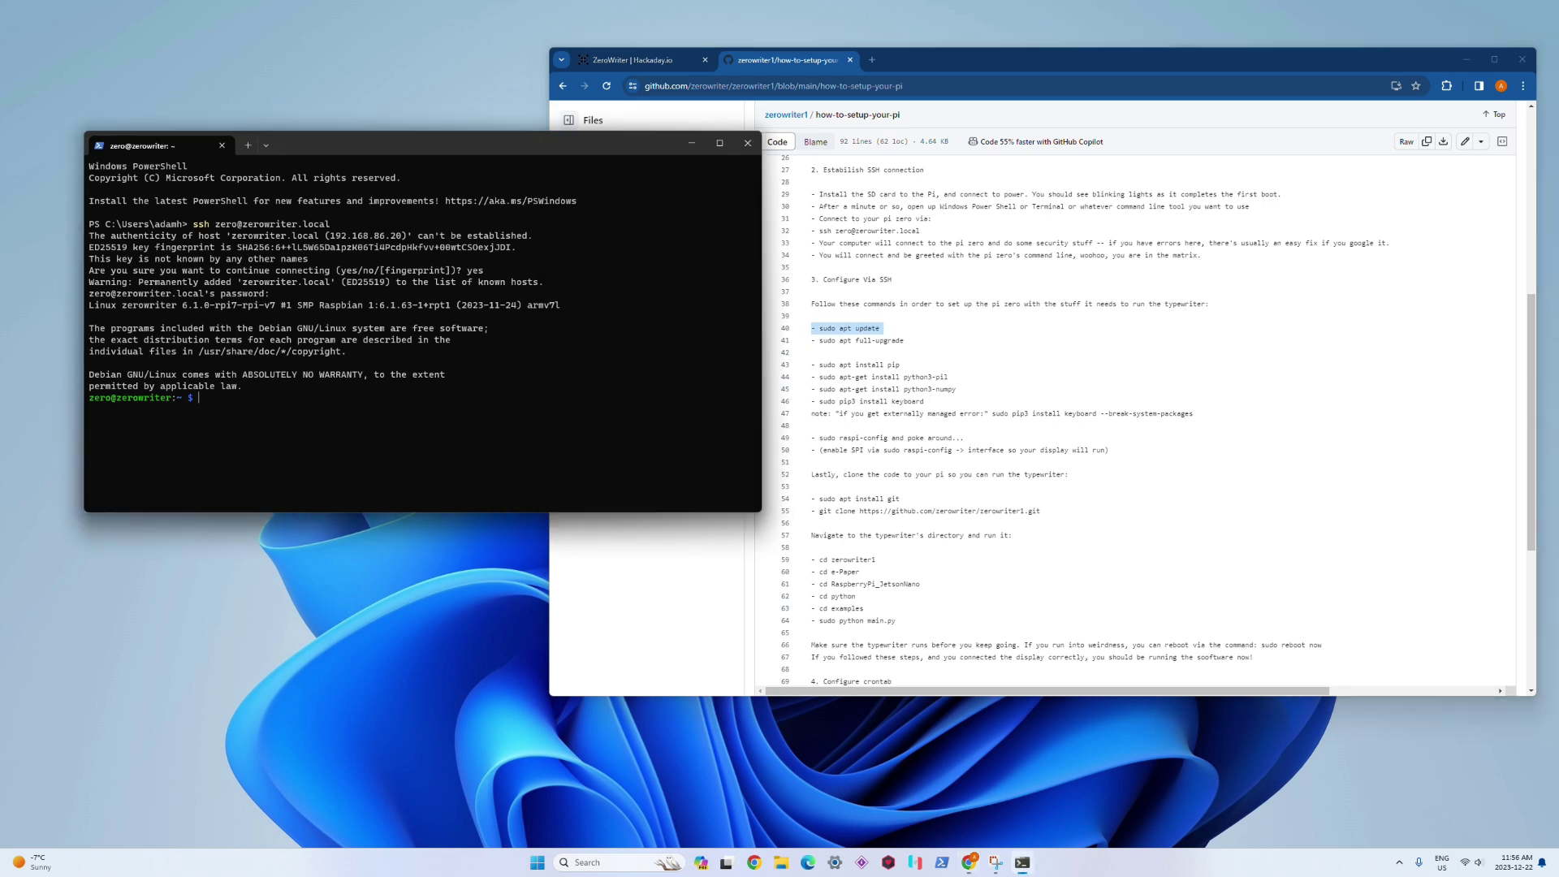
text(sudo apt update)
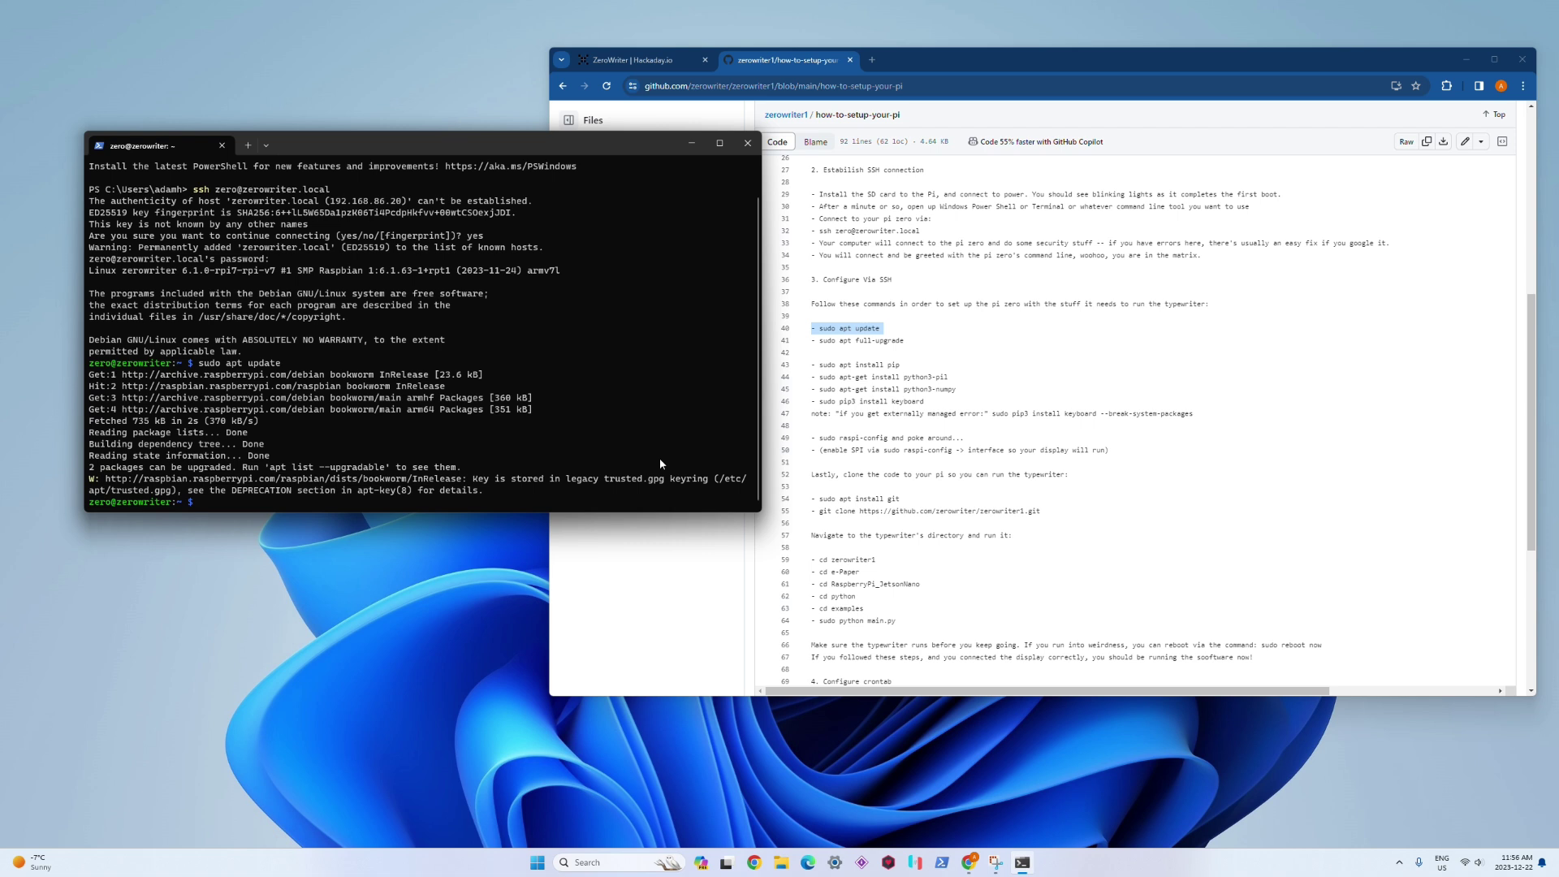
text(sudo apt-get install python3-pu)
Step: Correct the package name to python3-pil, run the install, and confirm with y
key(BackSpace)
text(il)
key(Return)
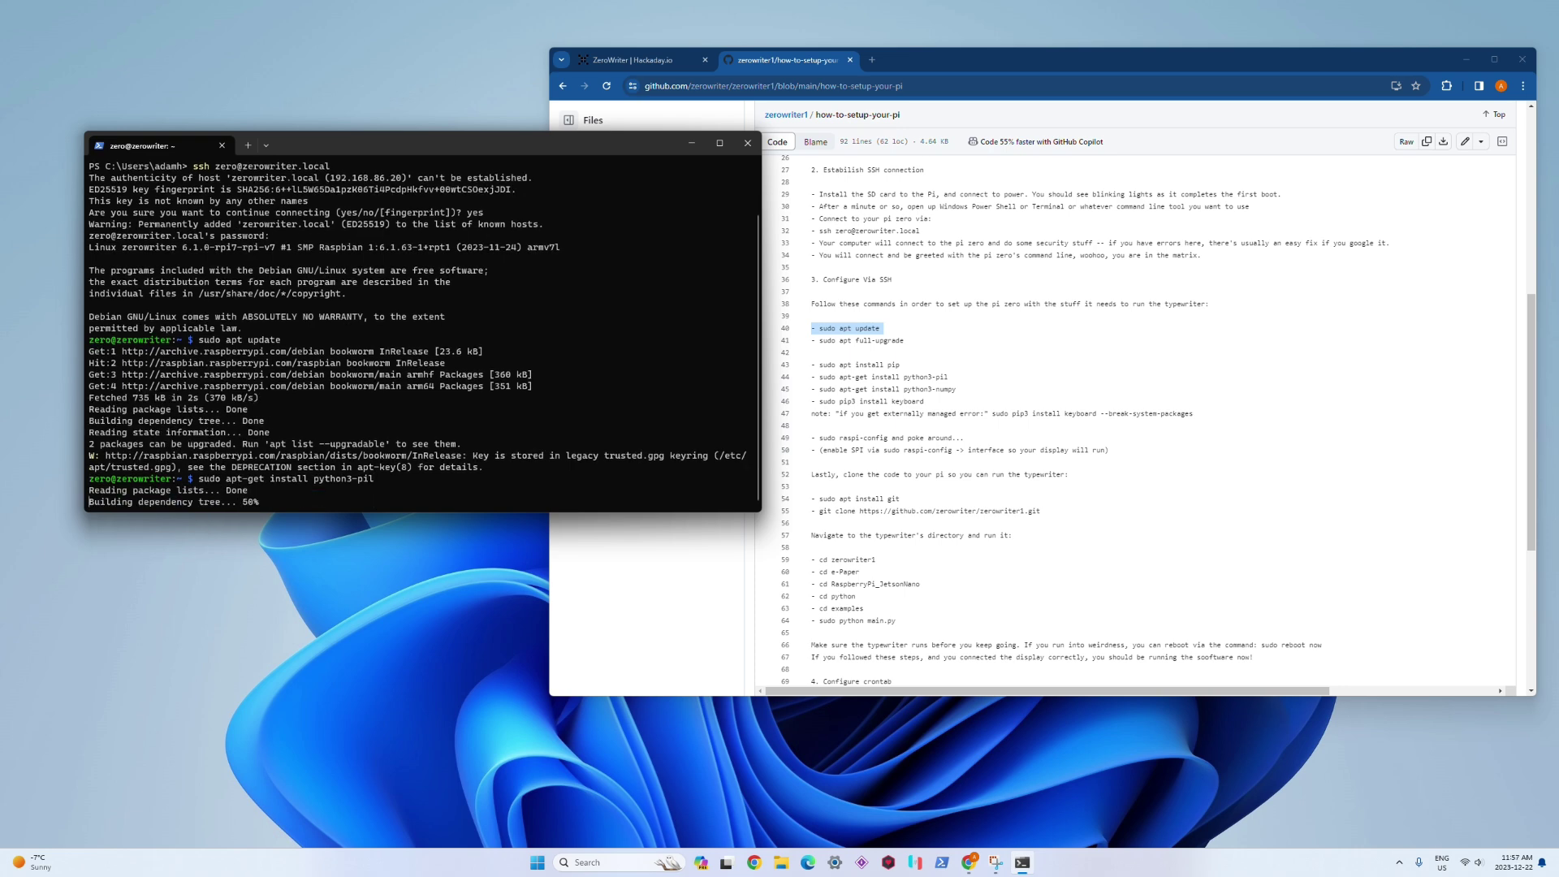
click(898, 371)
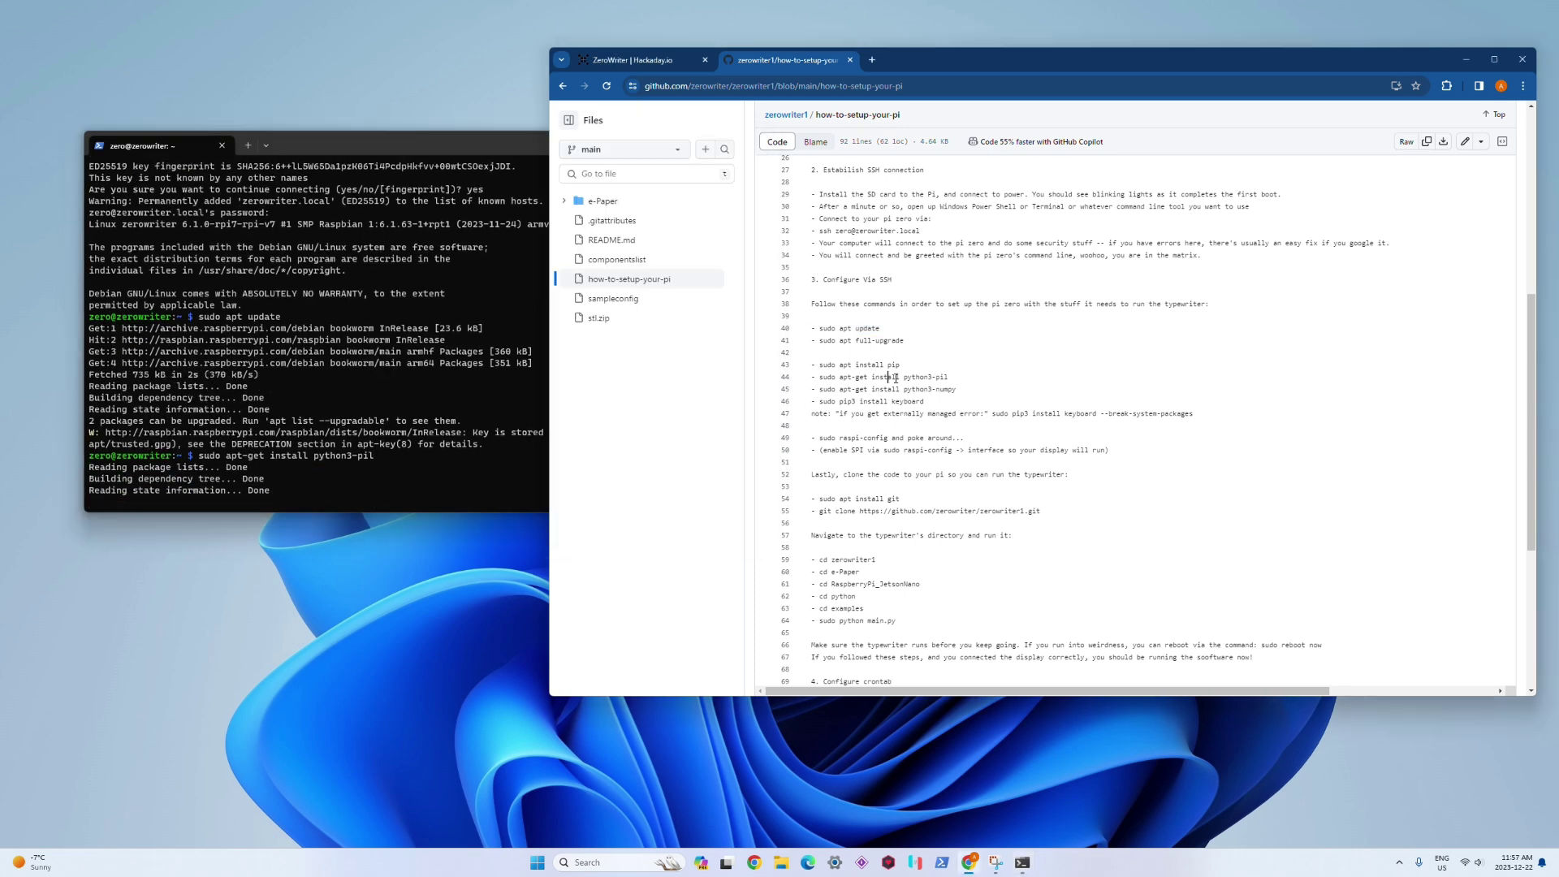
triple_click(903, 378)
drag(903, 377, 813, 365)
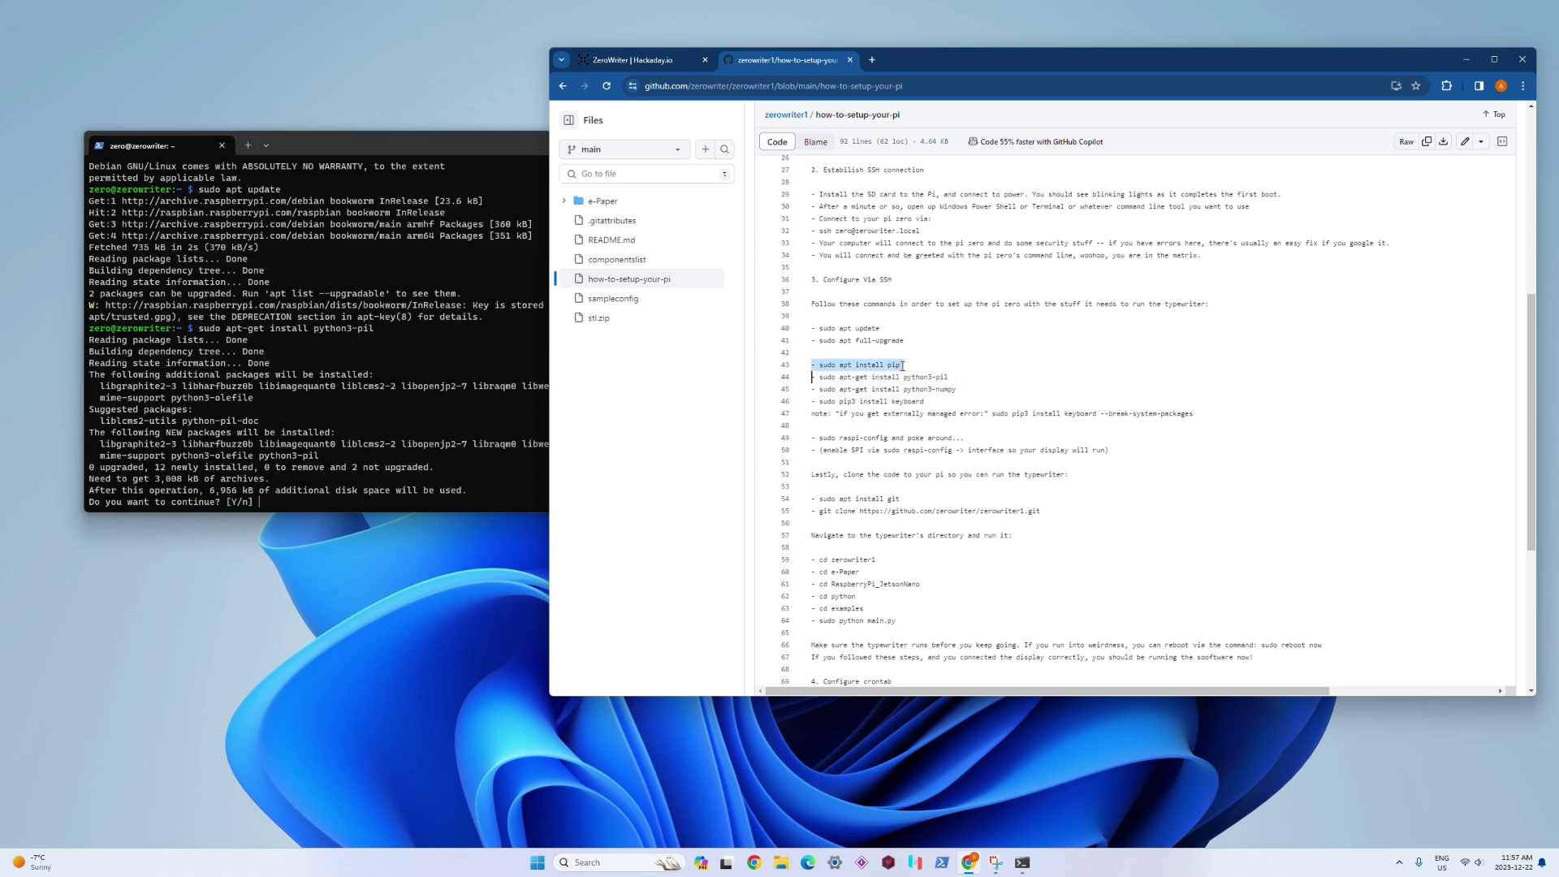
double_click(916, 378)
double_click(921, 390)
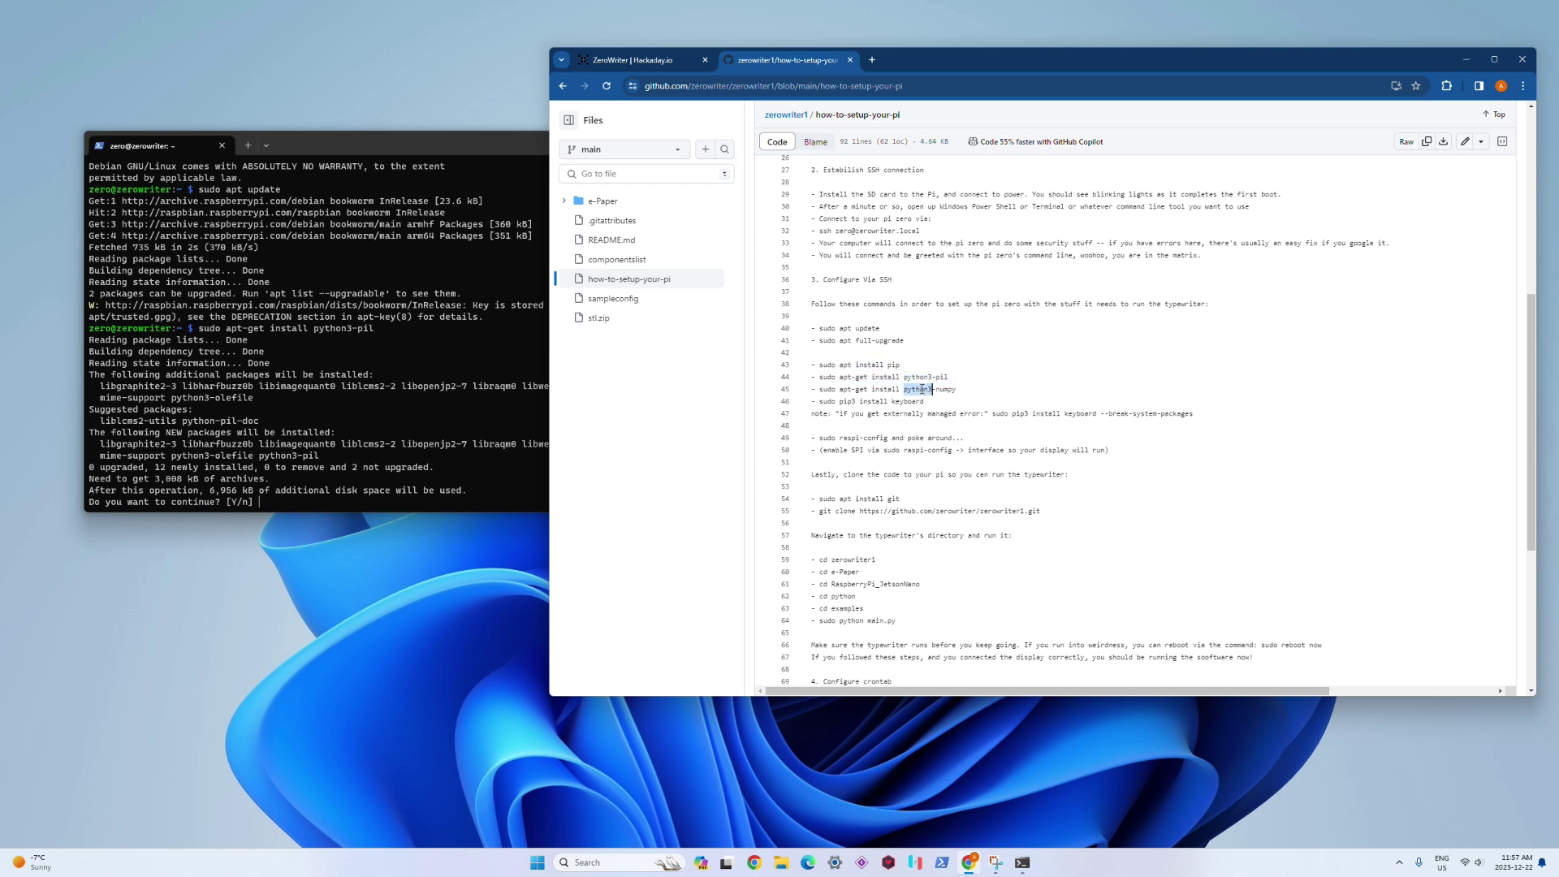
click(245, 387)
text(y)
key(Return)
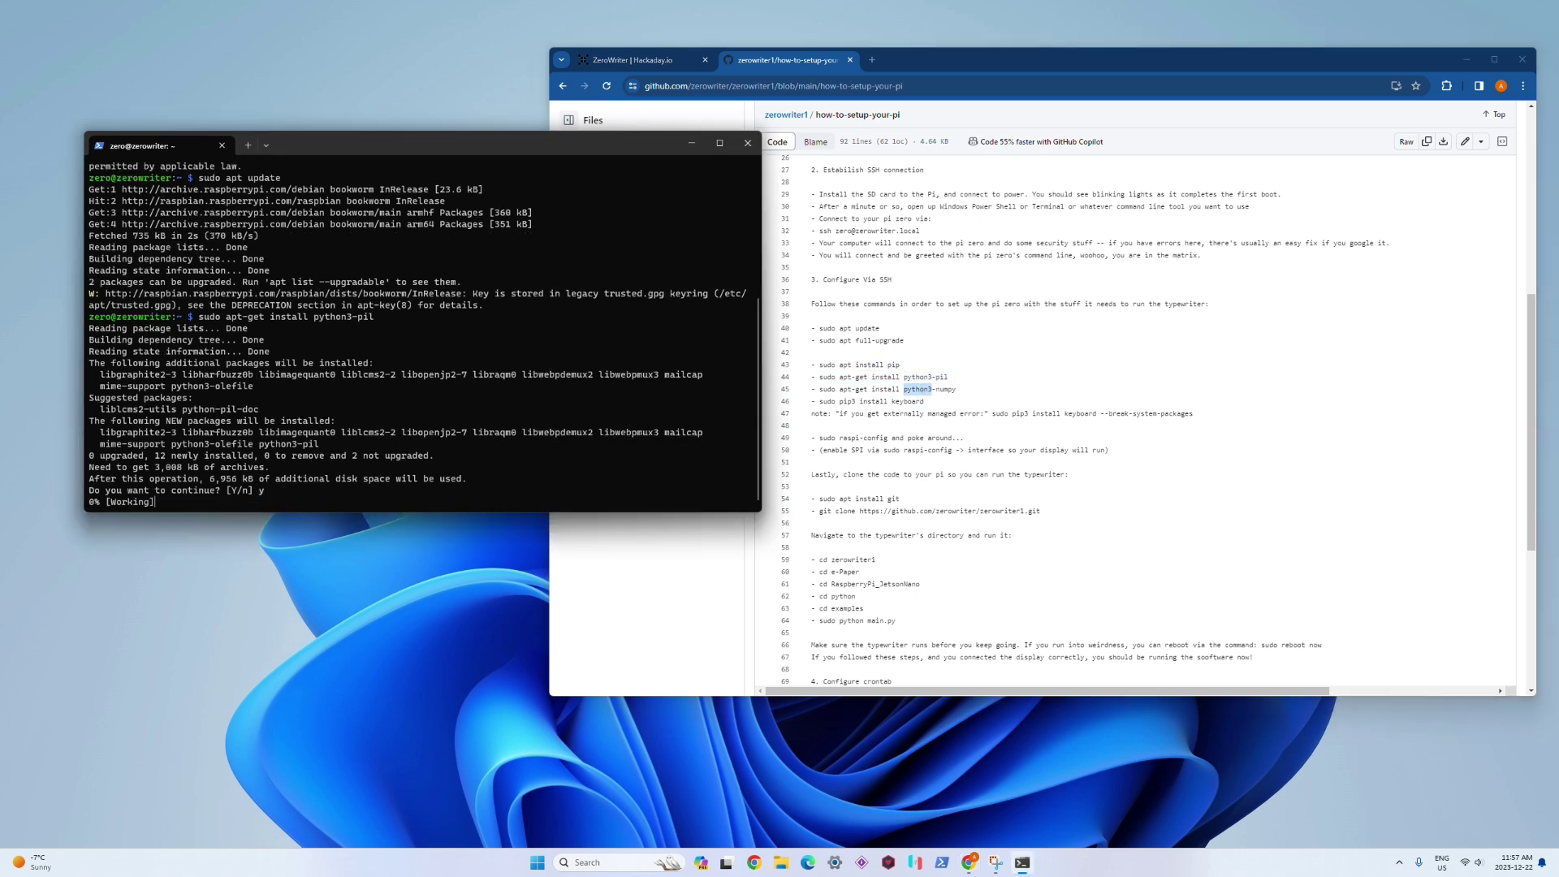
Step: Copy the sudo apt-get install python3-numpy command from line 45 of the guide
click(885, 389)
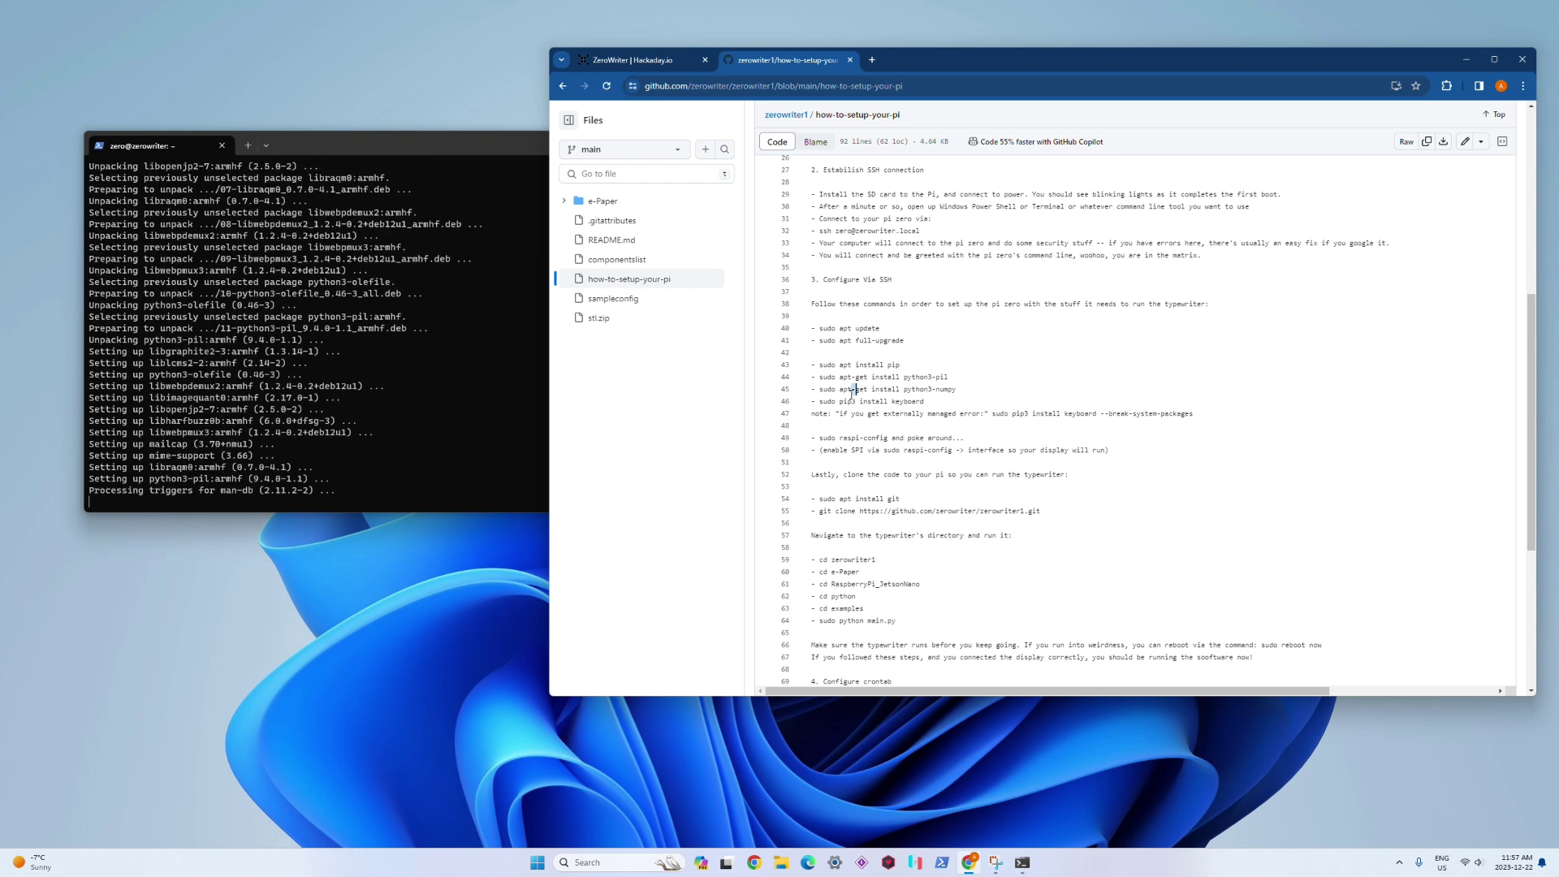
triple_click(852, 390)
click(852, 391)
drag(819, 389, 960, 390)
right_click(927, 391)
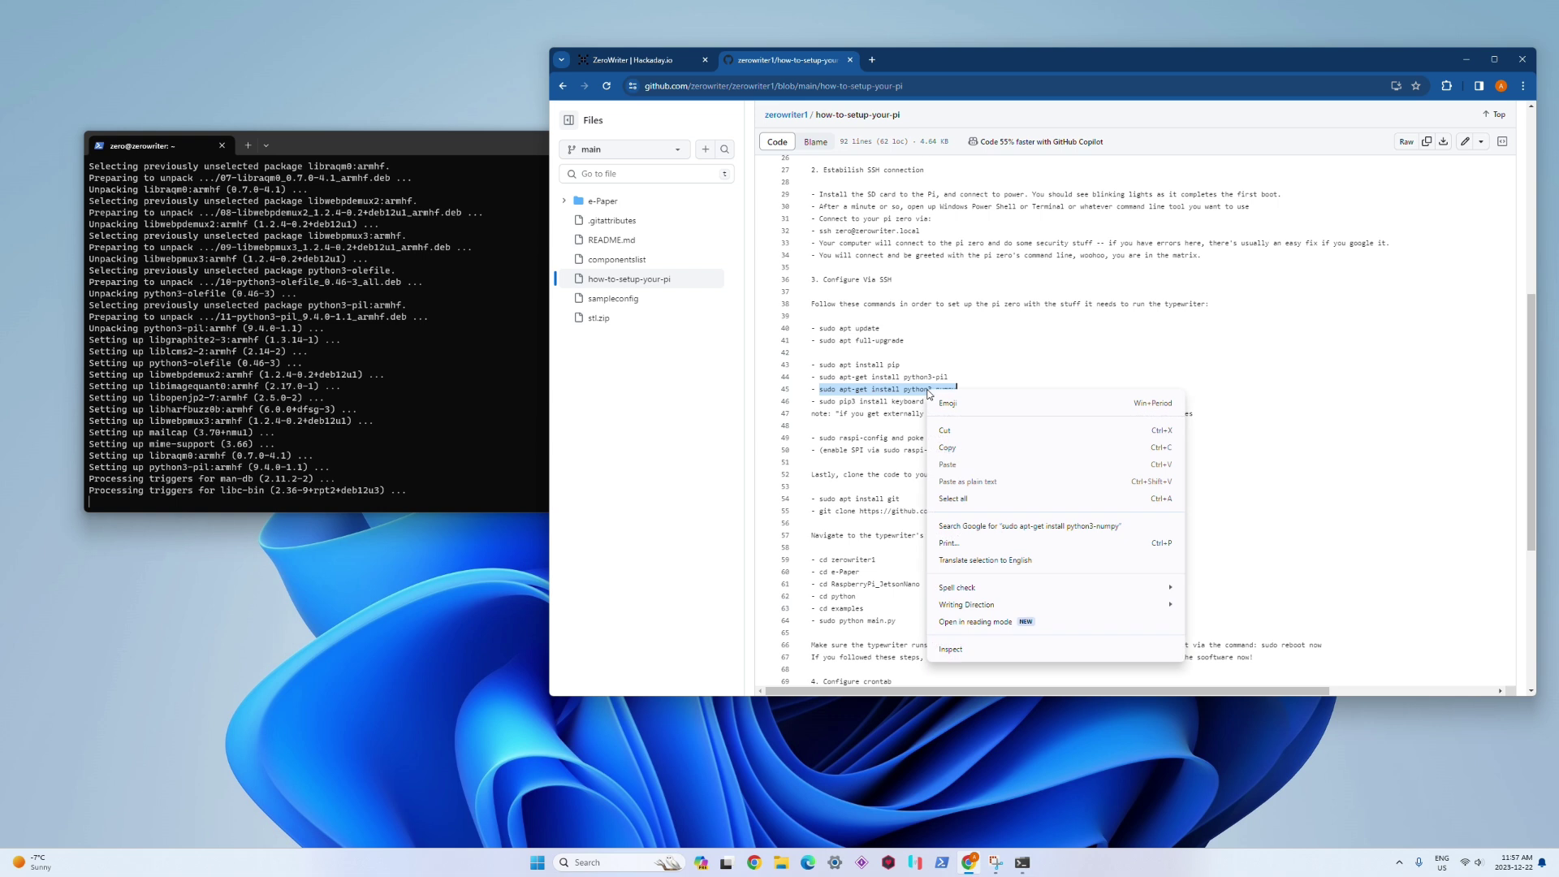
click(952, 448)
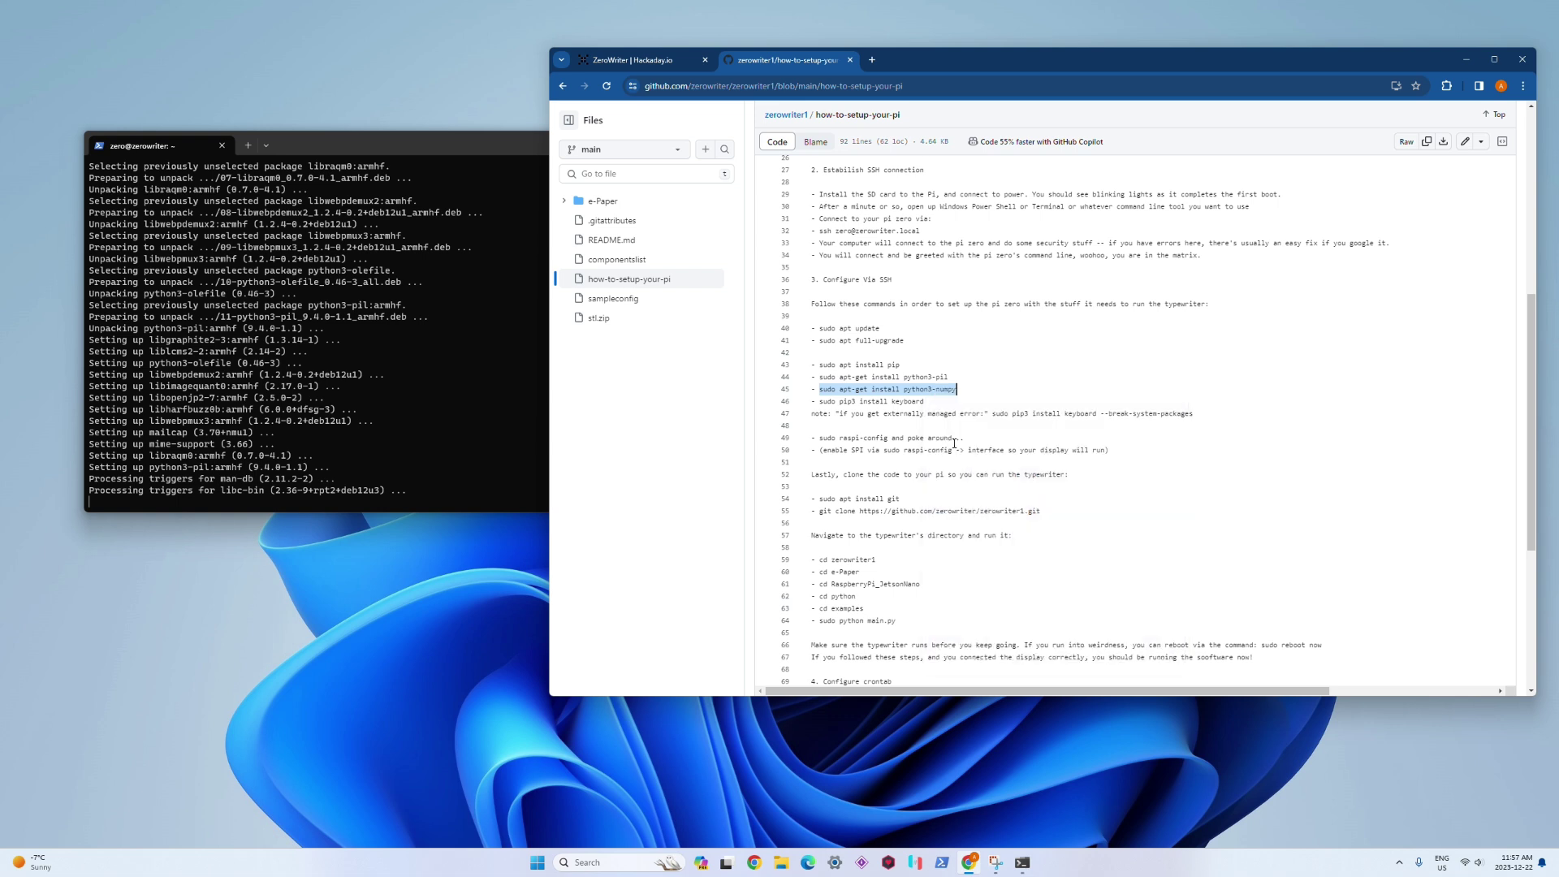
Step: Paste and run the python3-numpy install command, confirming with y
click(430, 412)
key(ctrl+v)
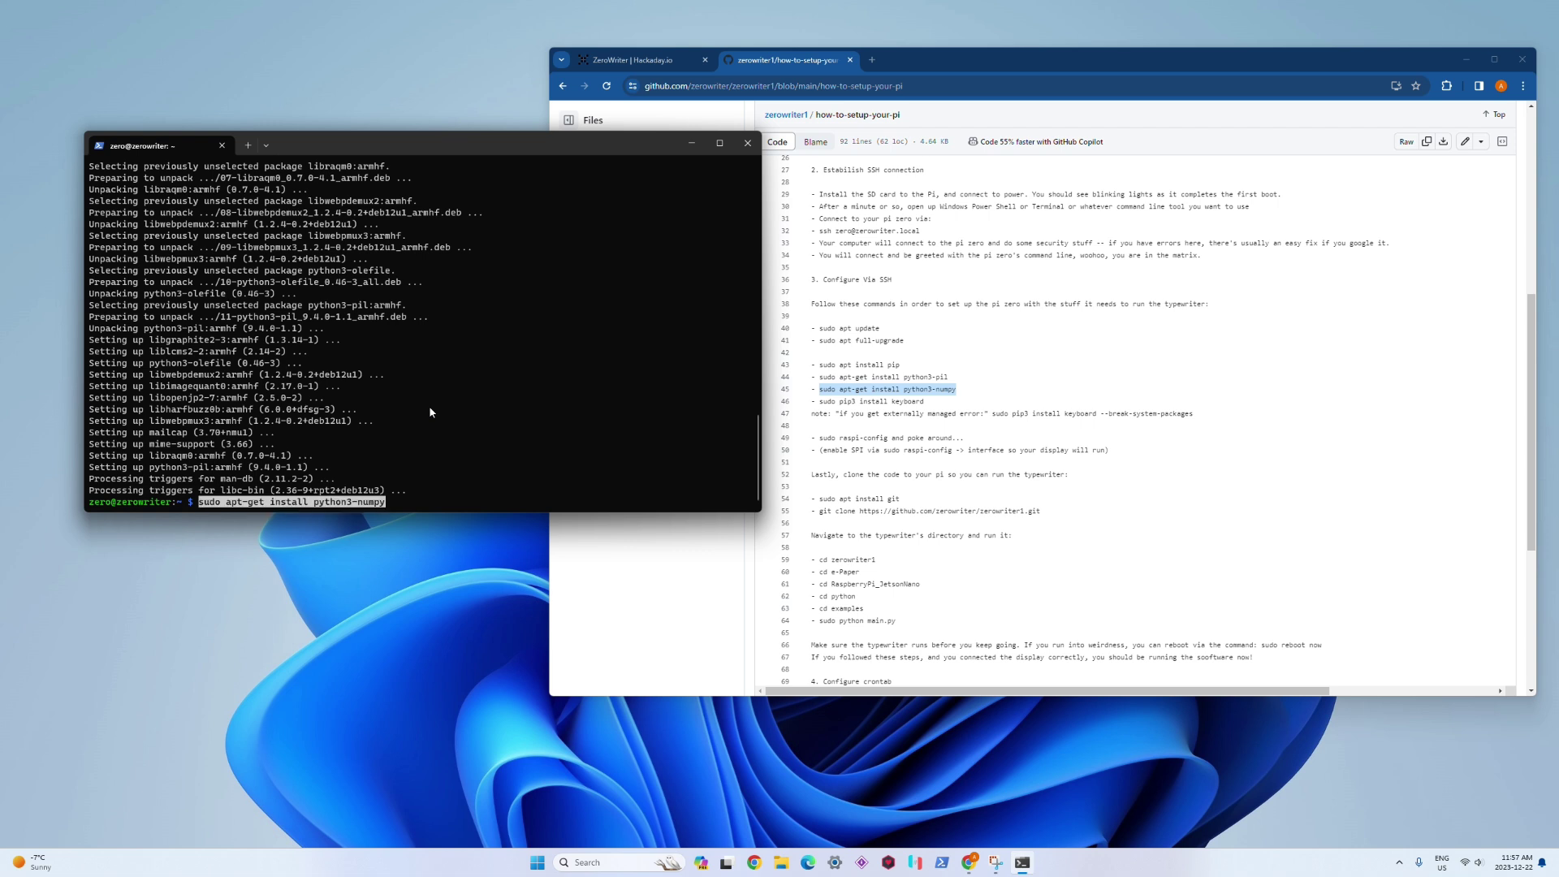
key(Return)
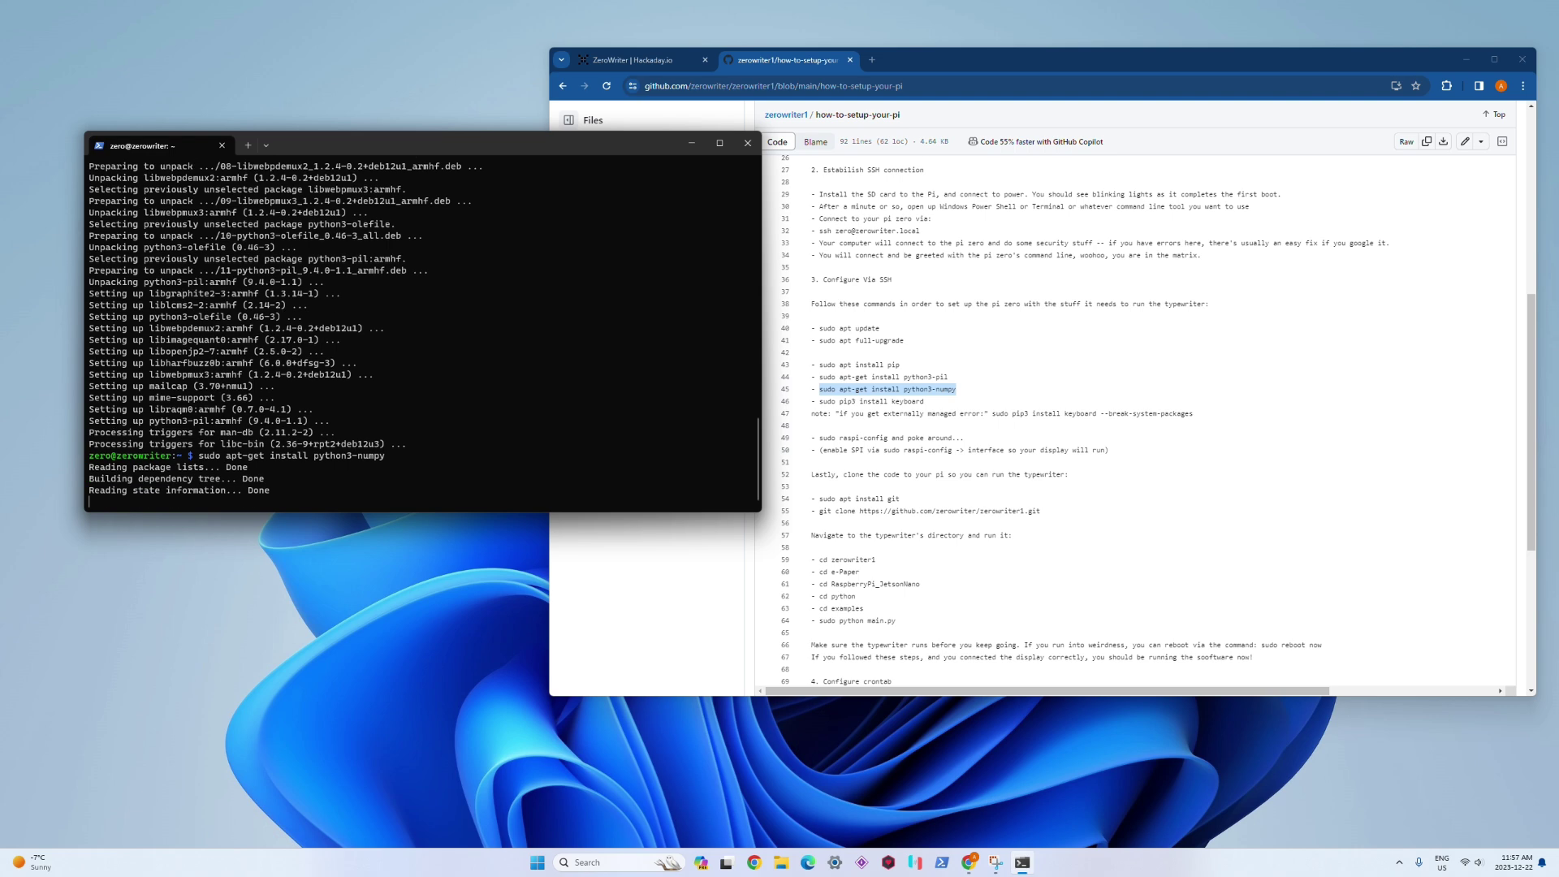
click(822, 403)
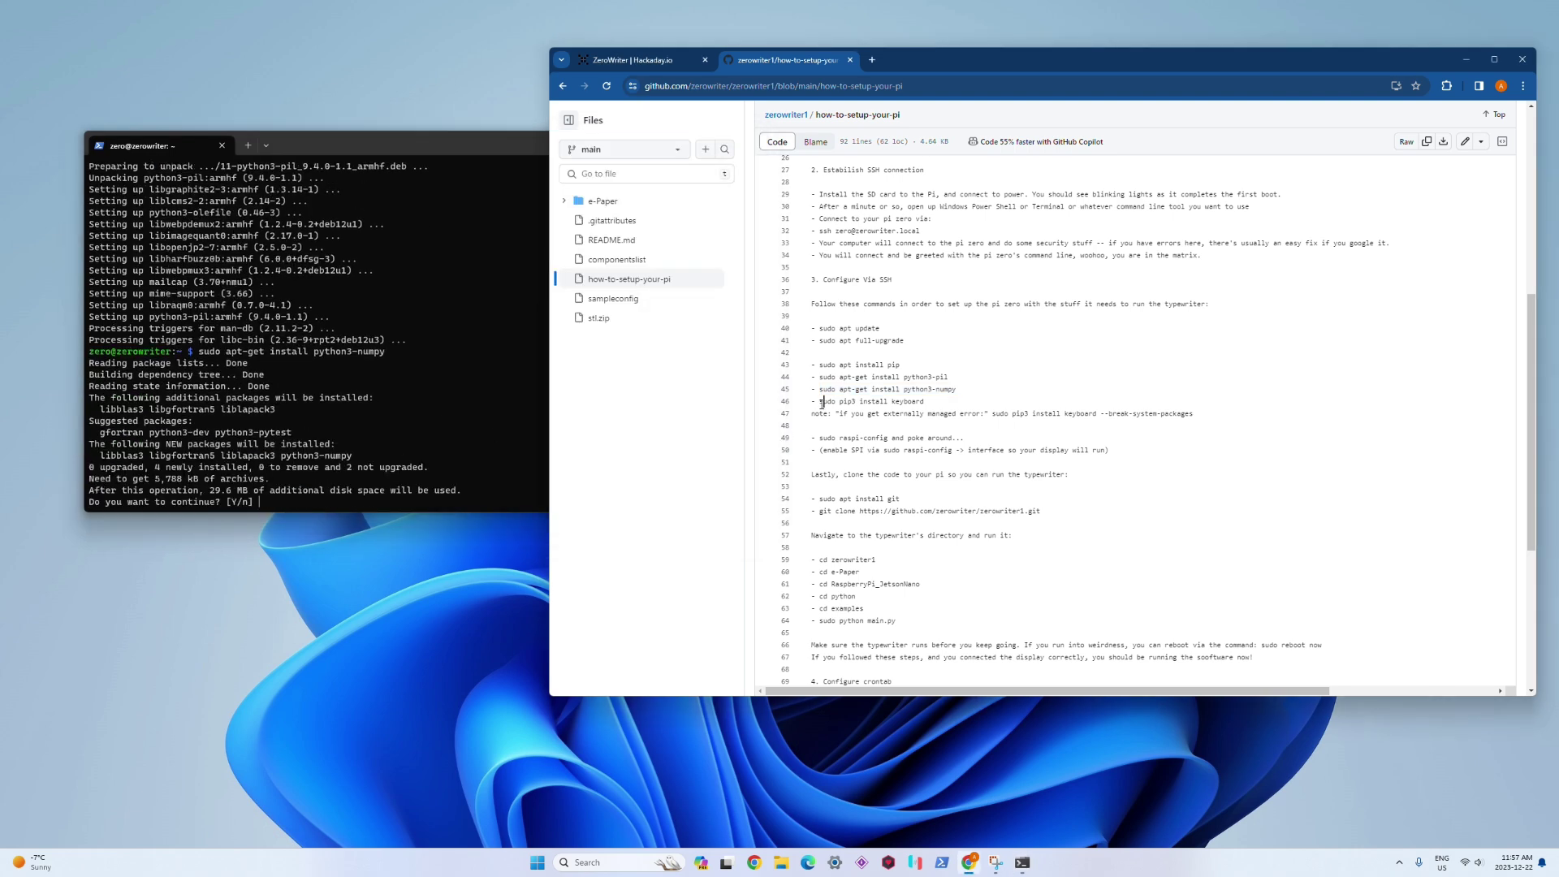
click(281, 403)
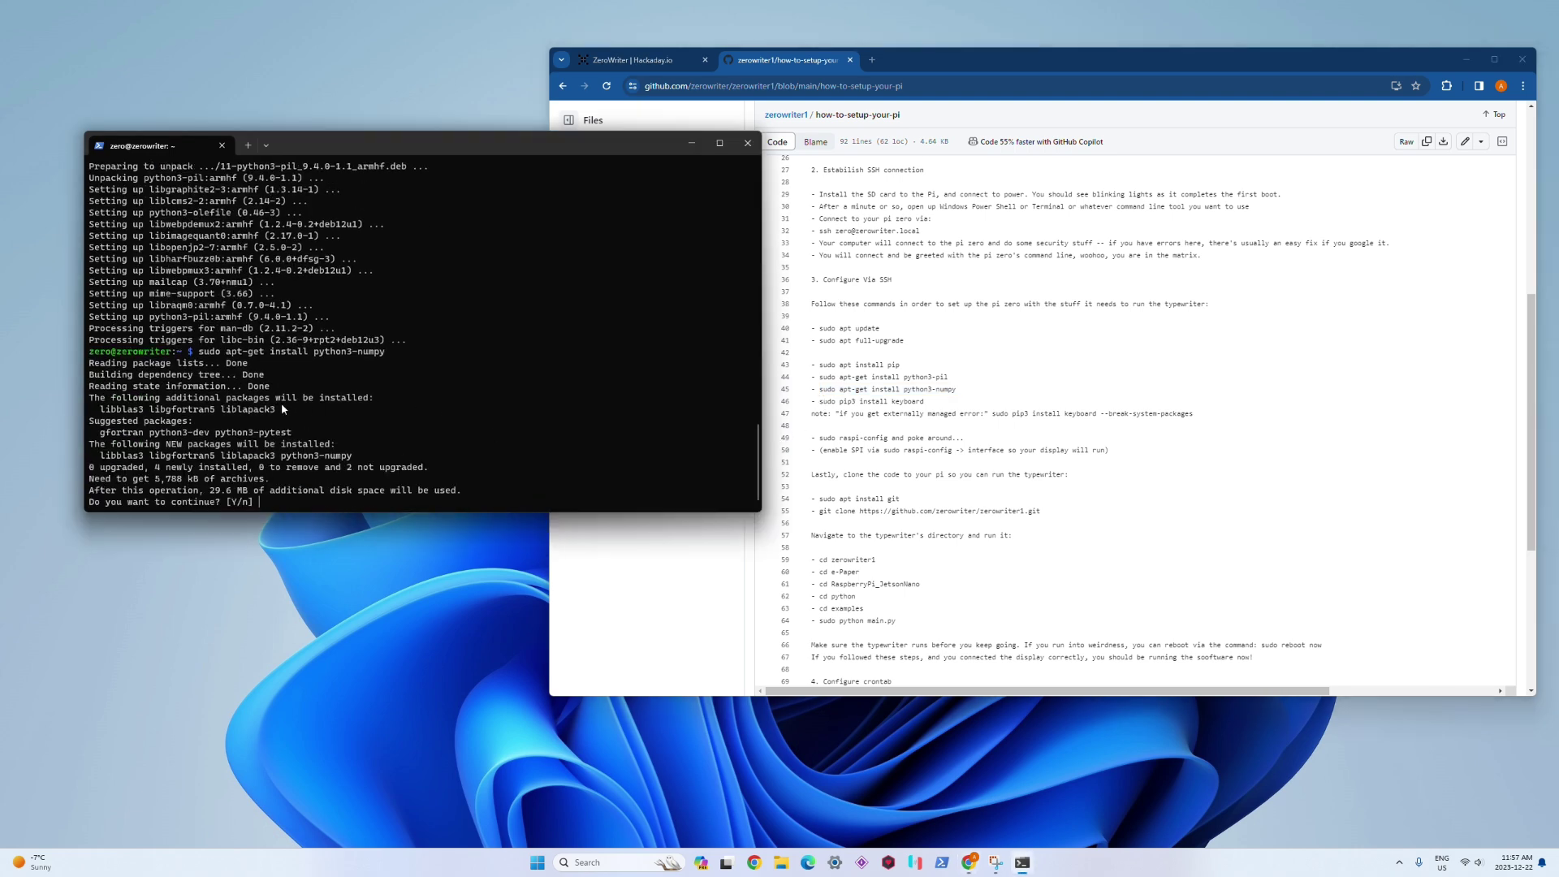
text(y)
key(Return)
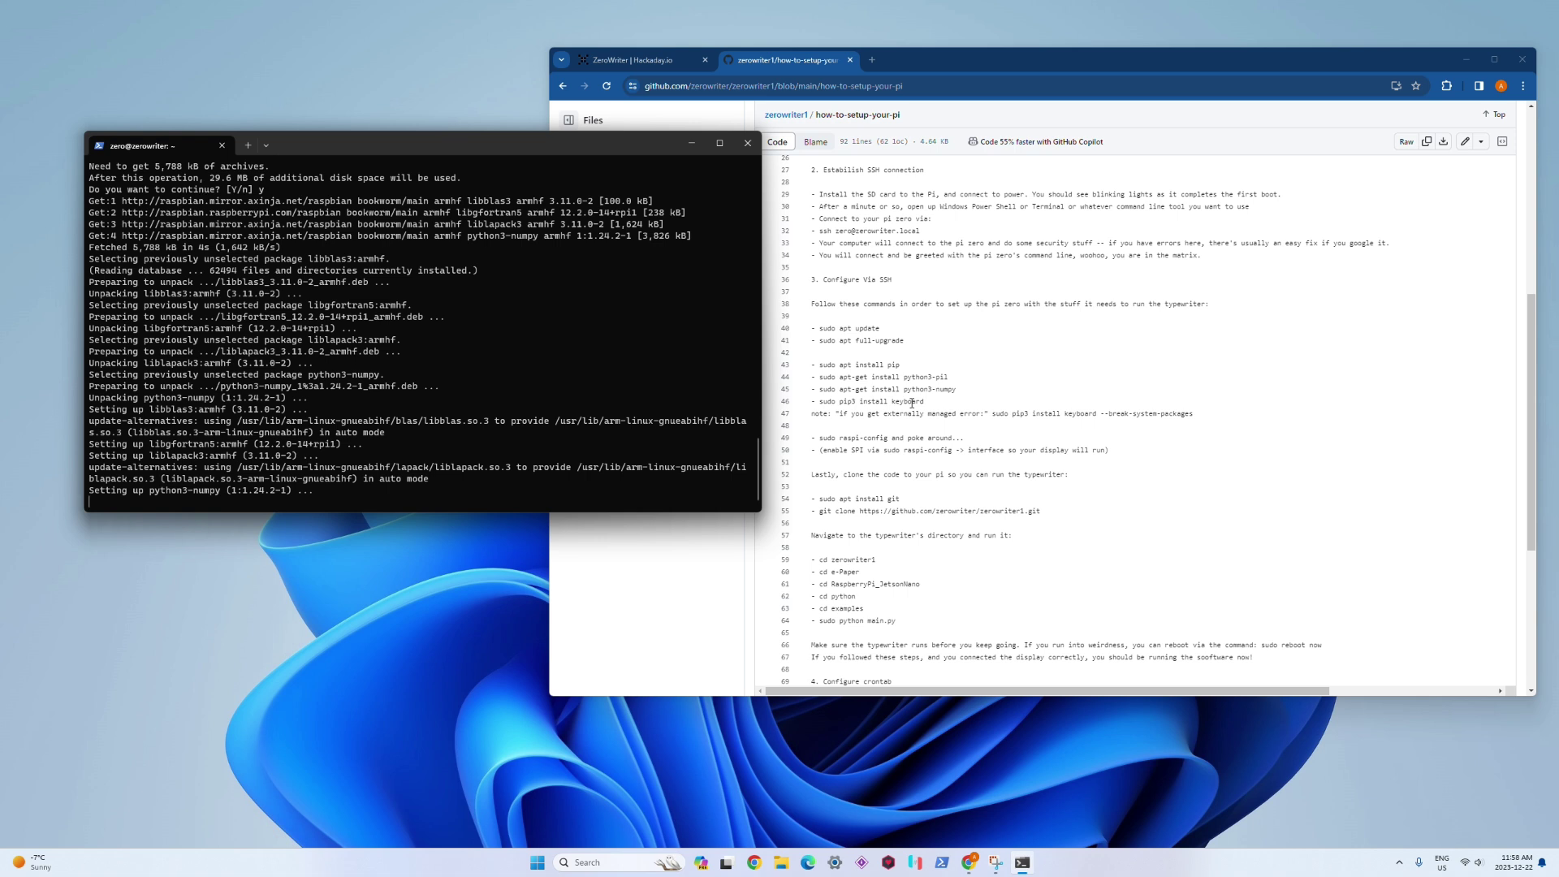
Step: Copy and run sudo pip3 install keyboard, which fails with 'pip3: command not found'
click(911, 403)
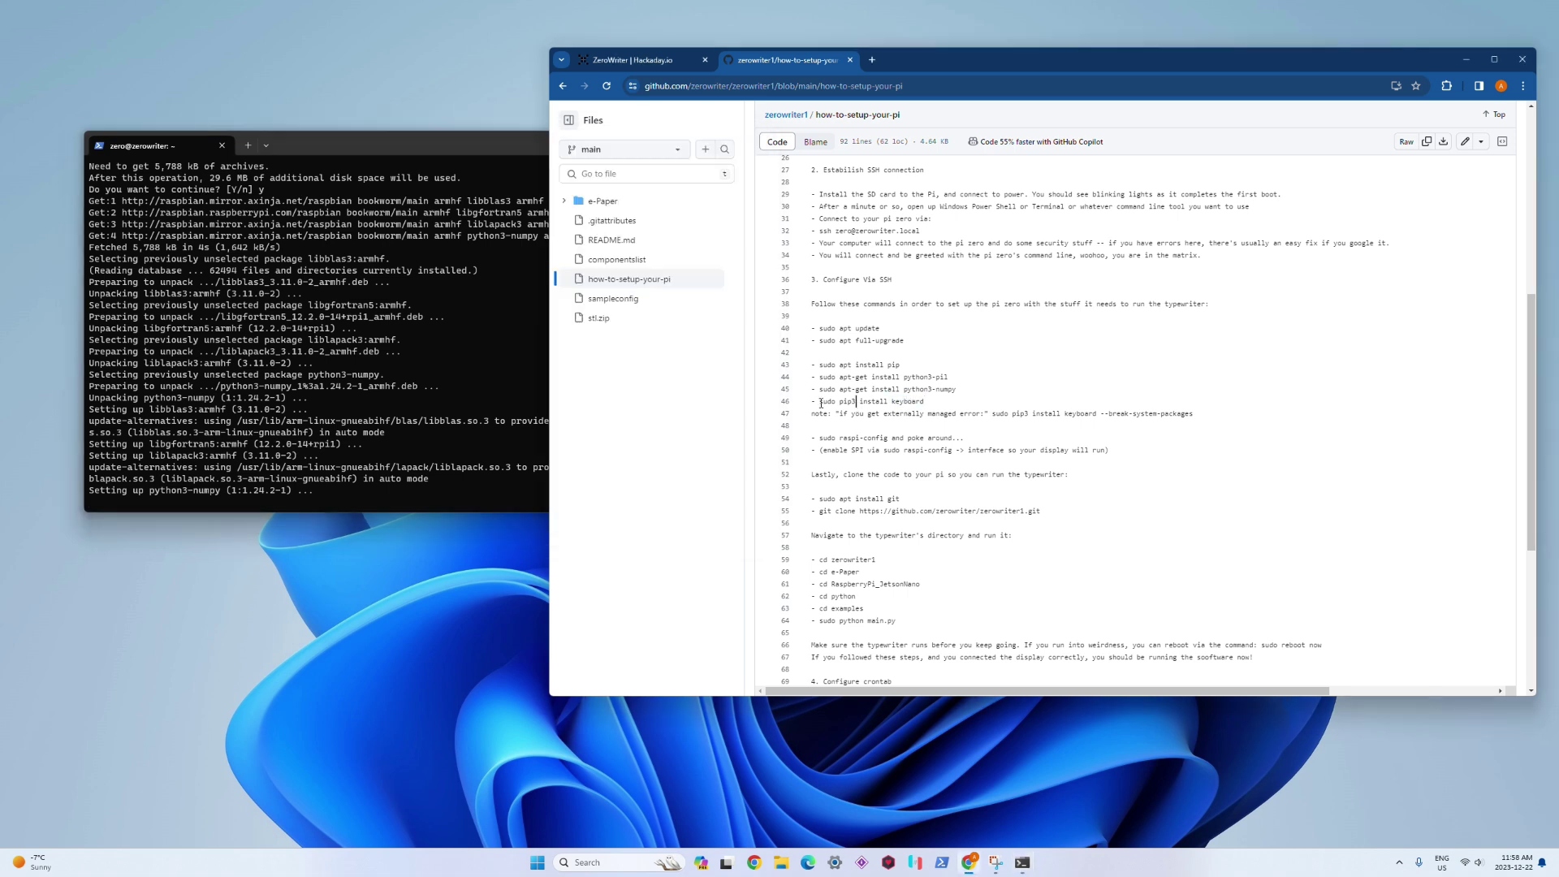
drag(821, 403, 926, 402)
right_click(902, 404)
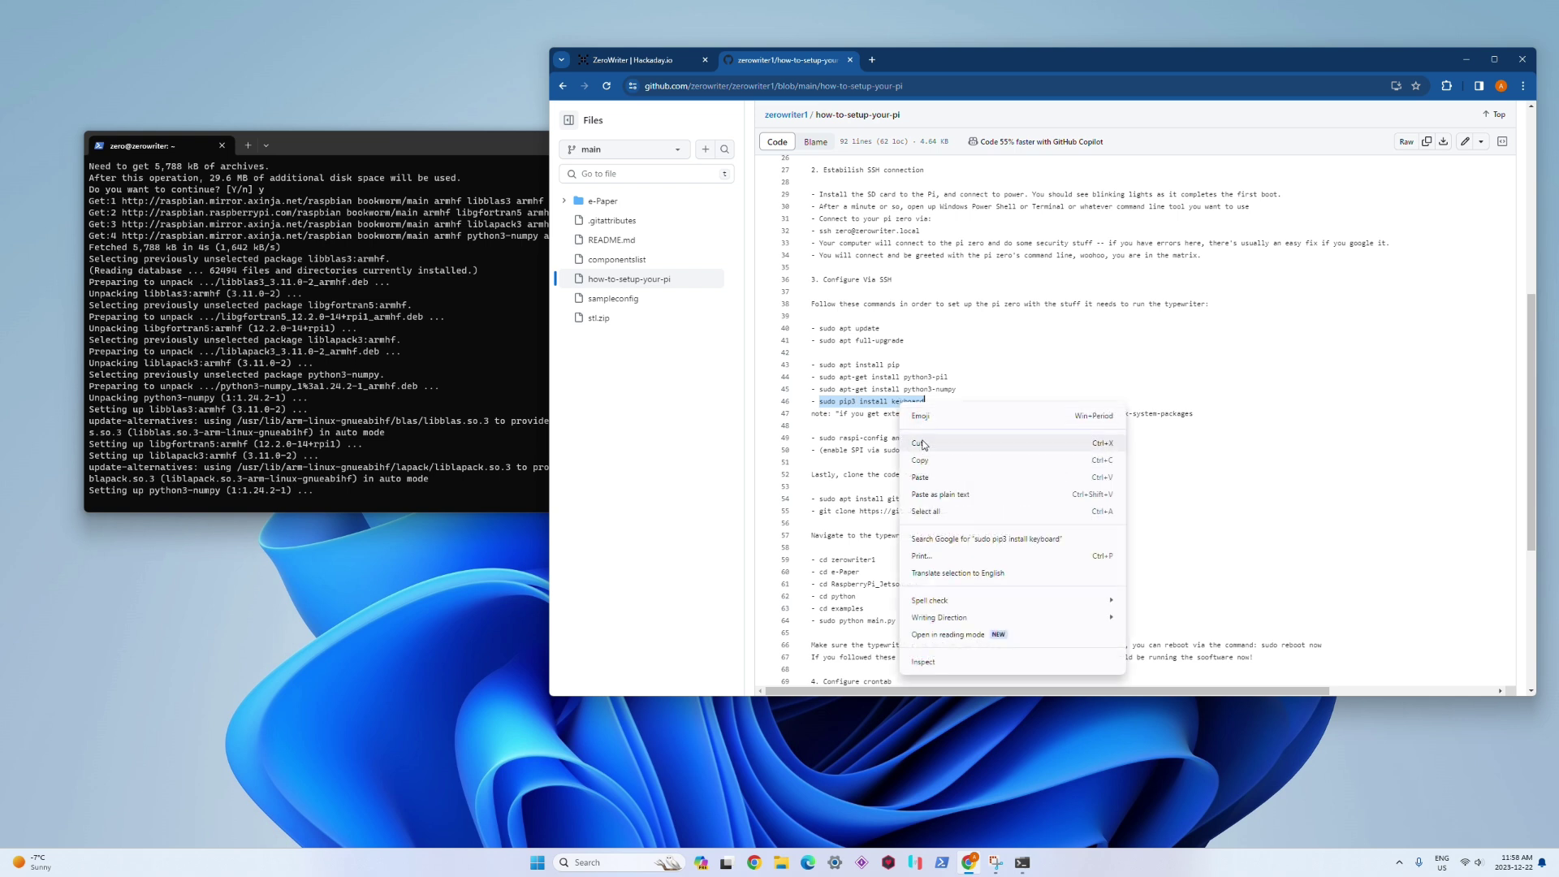
click(924, 461)
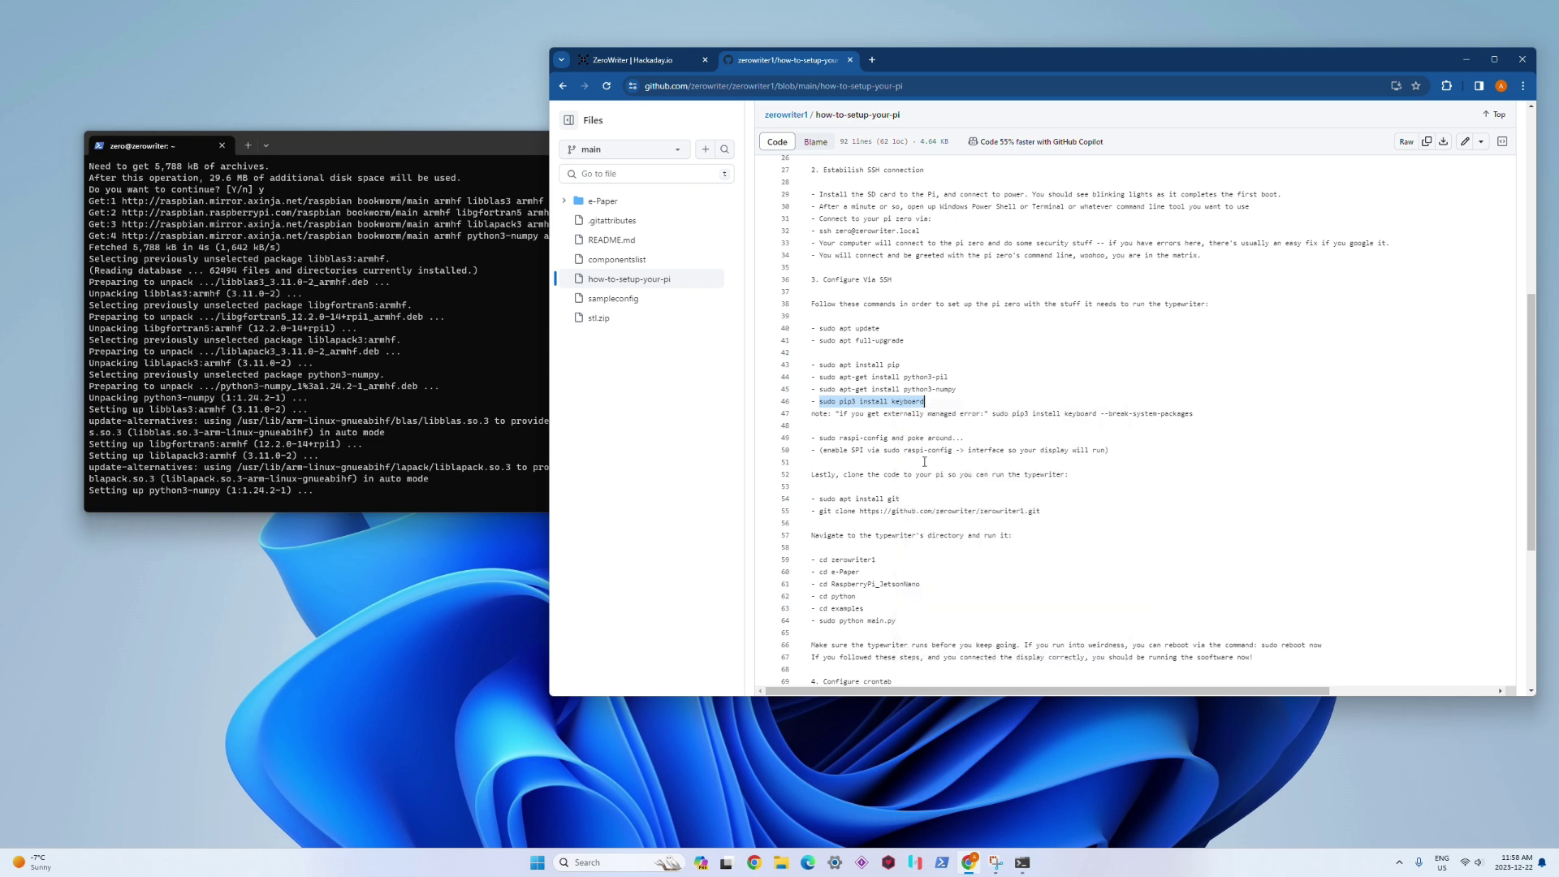
click(1005, 415)
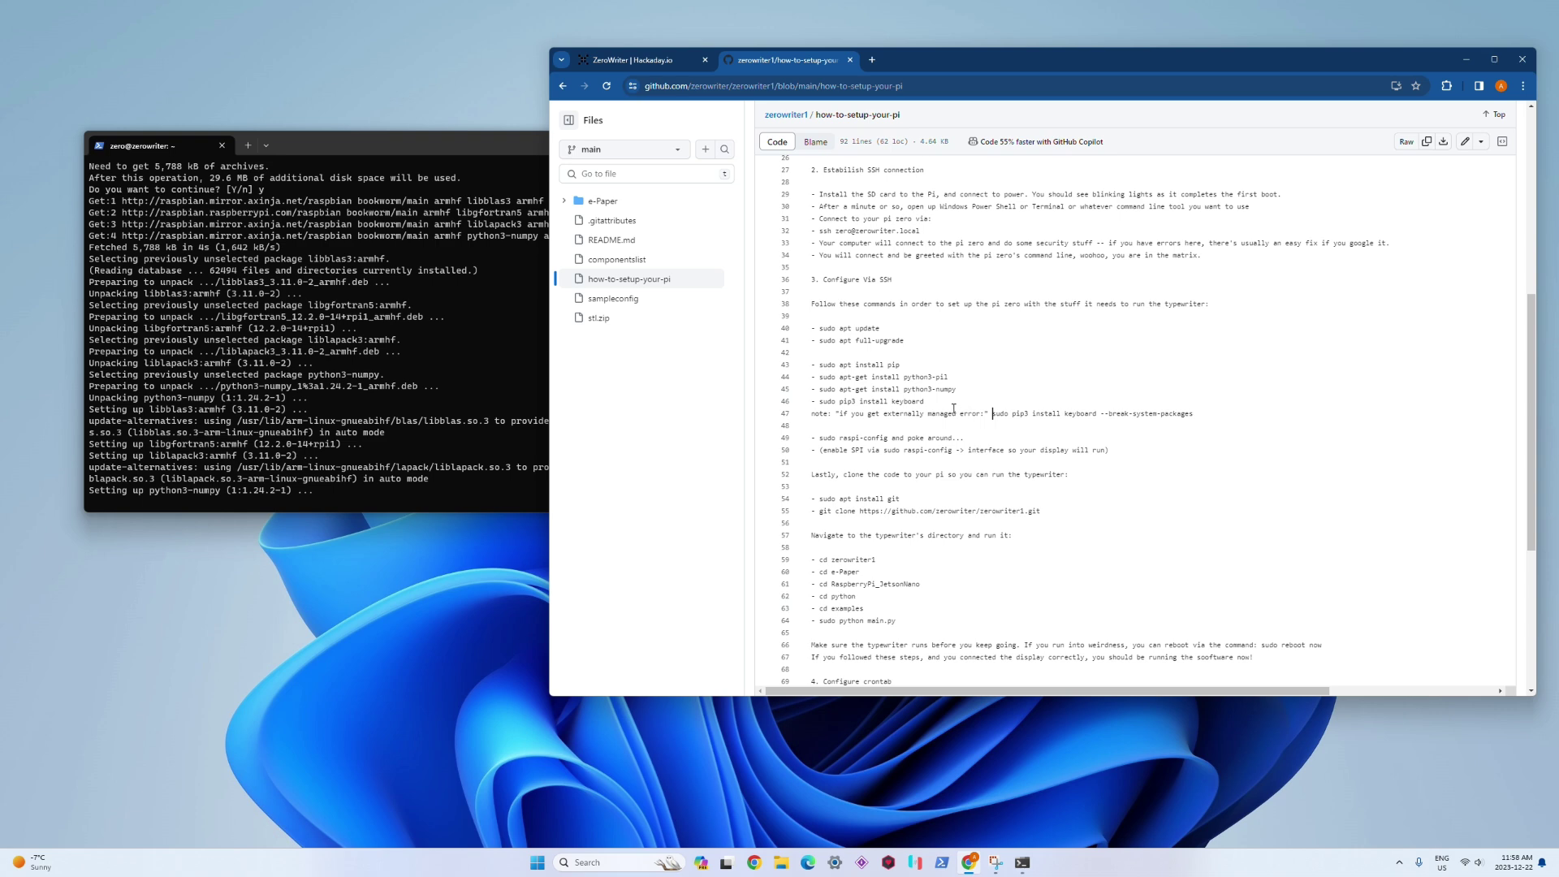
click(416, 421)
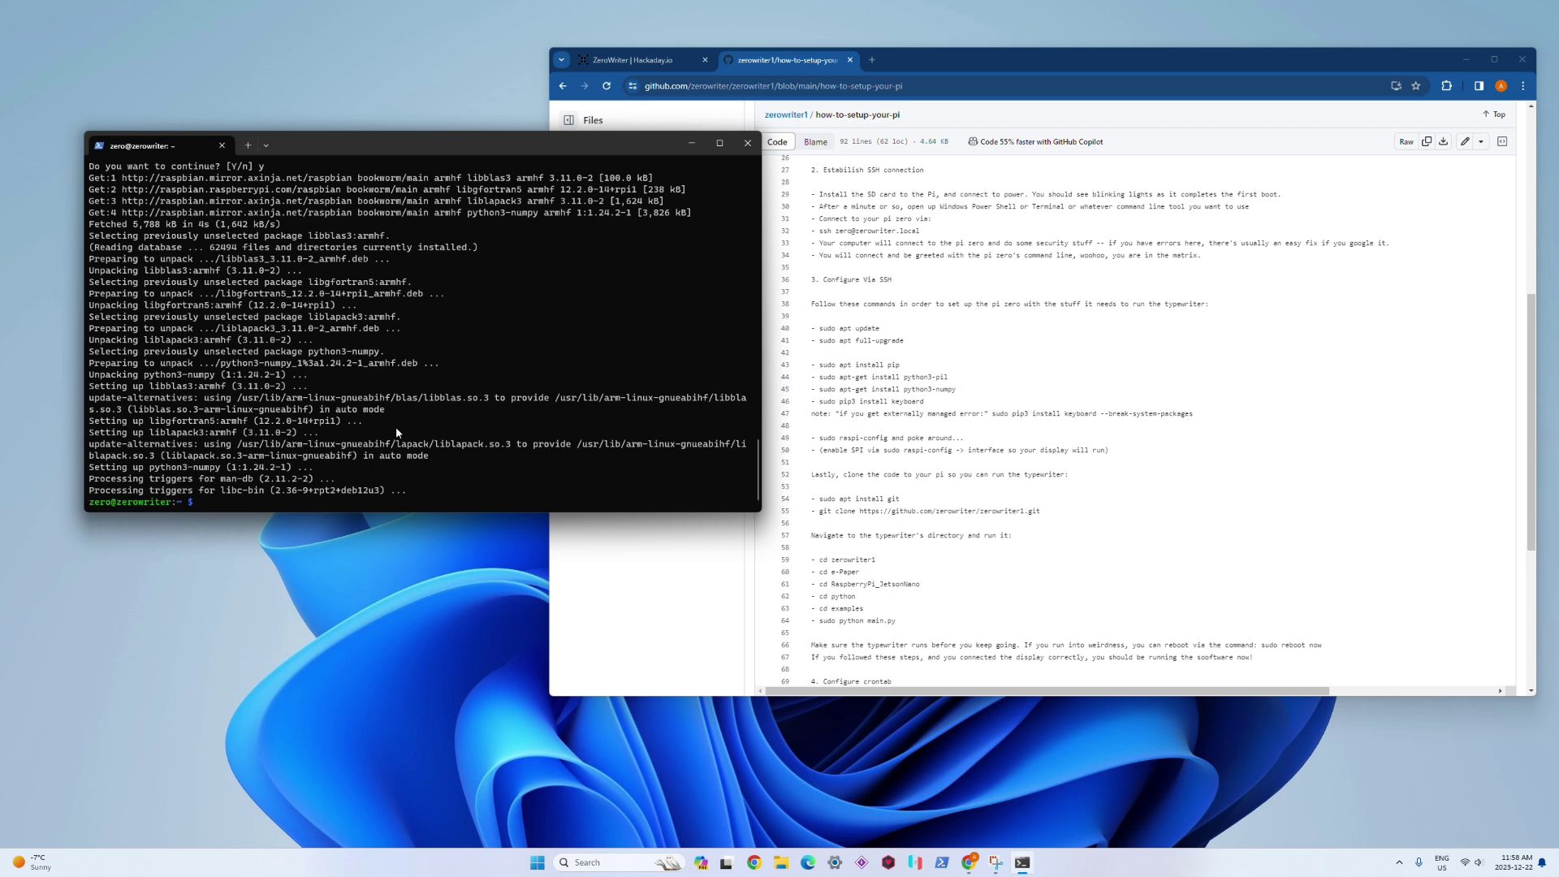
key(ctrl+v)
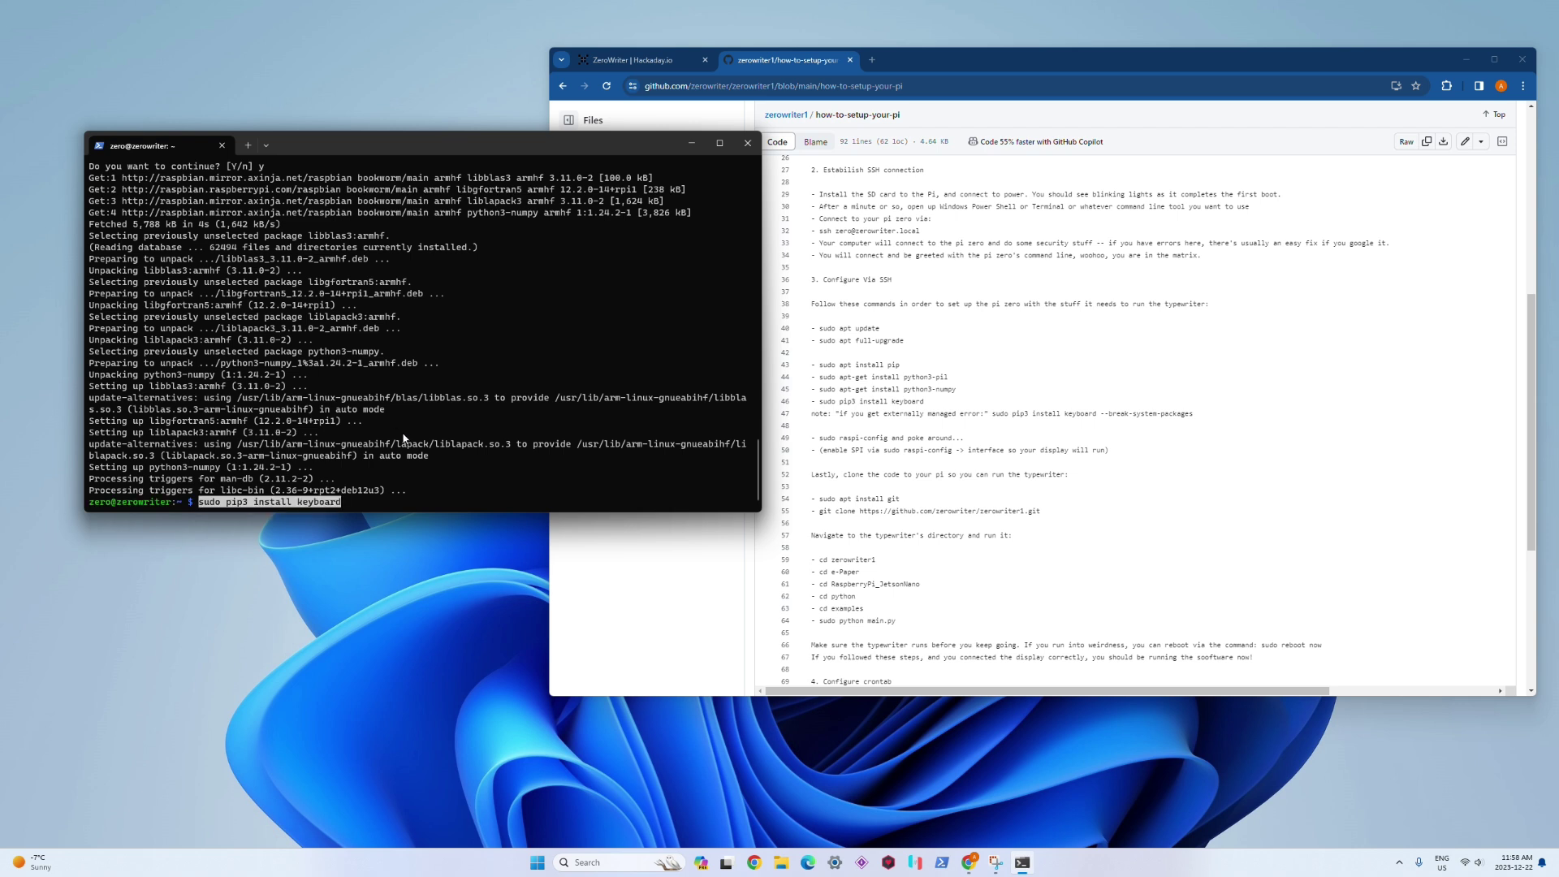
key(Return)
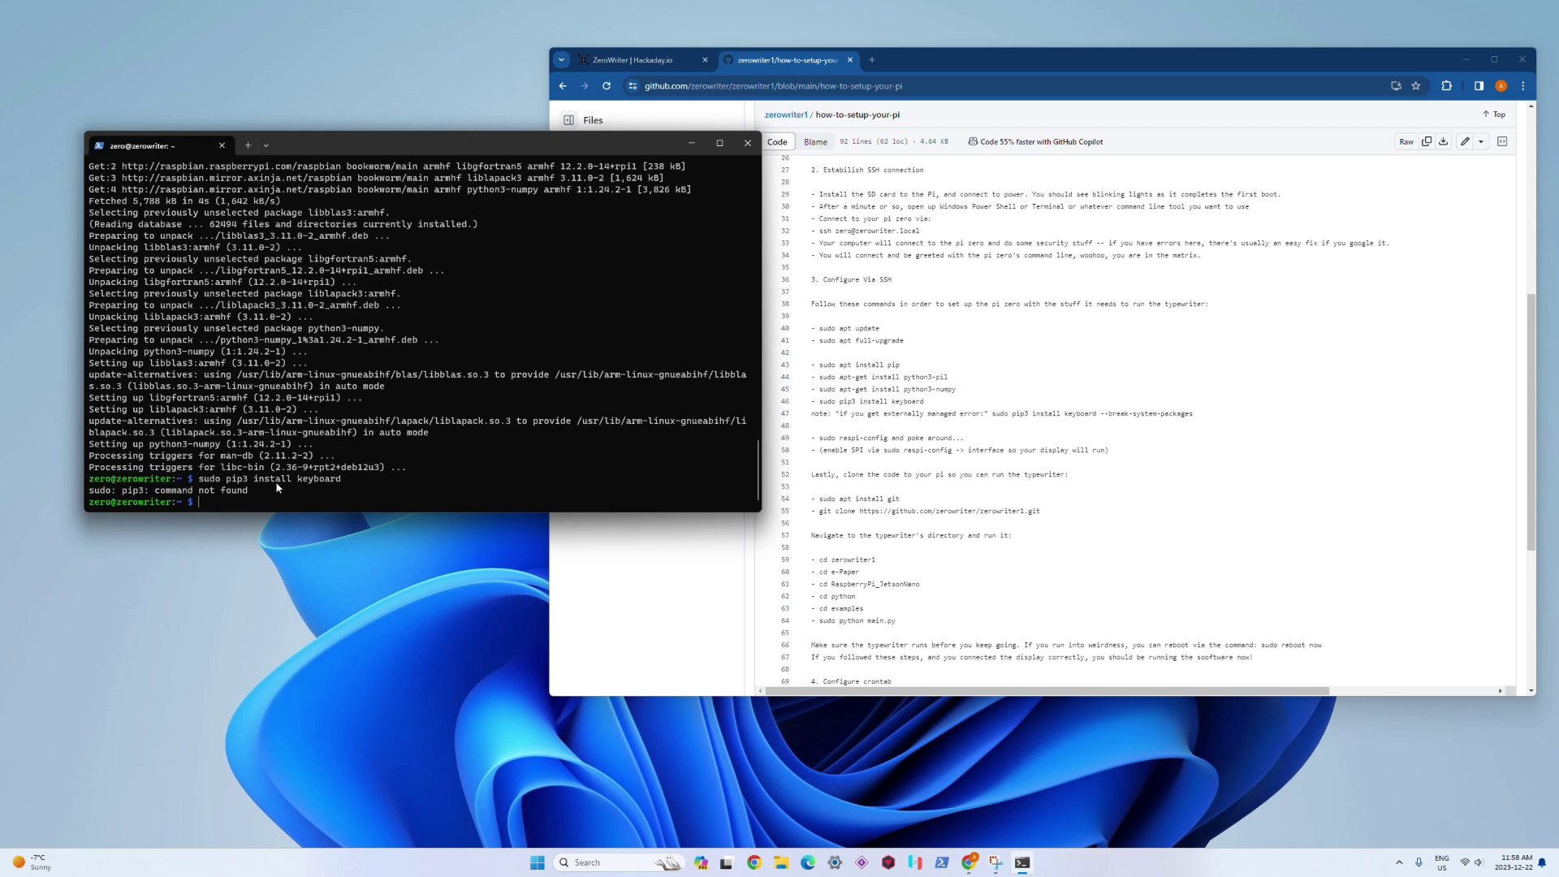
Step: Run the guide's 'sudo apt install pip' on the Pi and answer y to install python3-pip and python3-dev
click(865, 366)
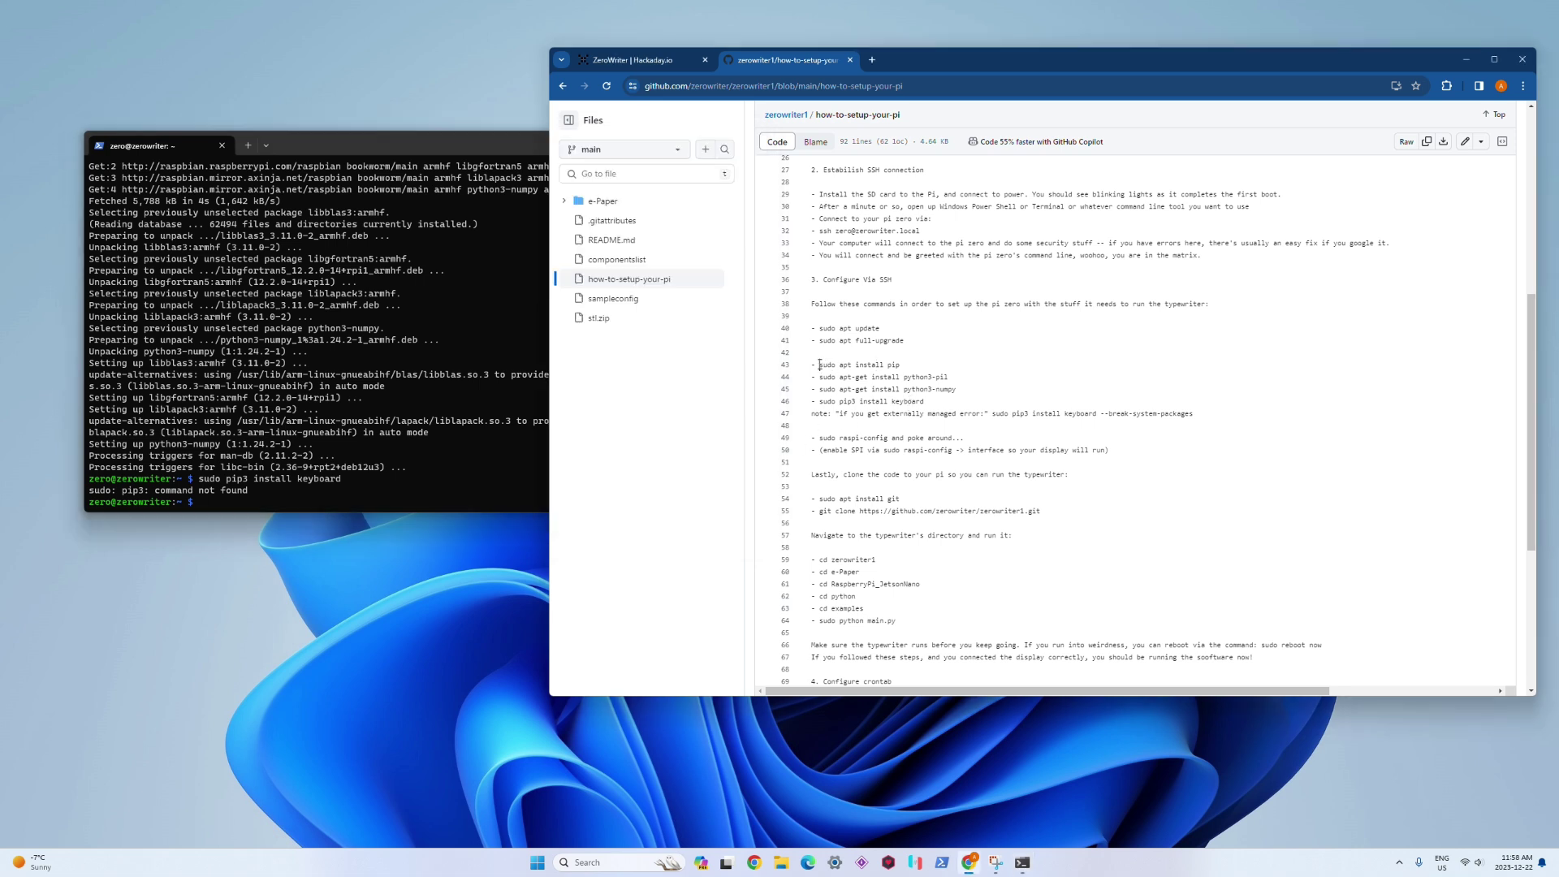
drag(820, 364, 902, 364)
right_click(887, 365)
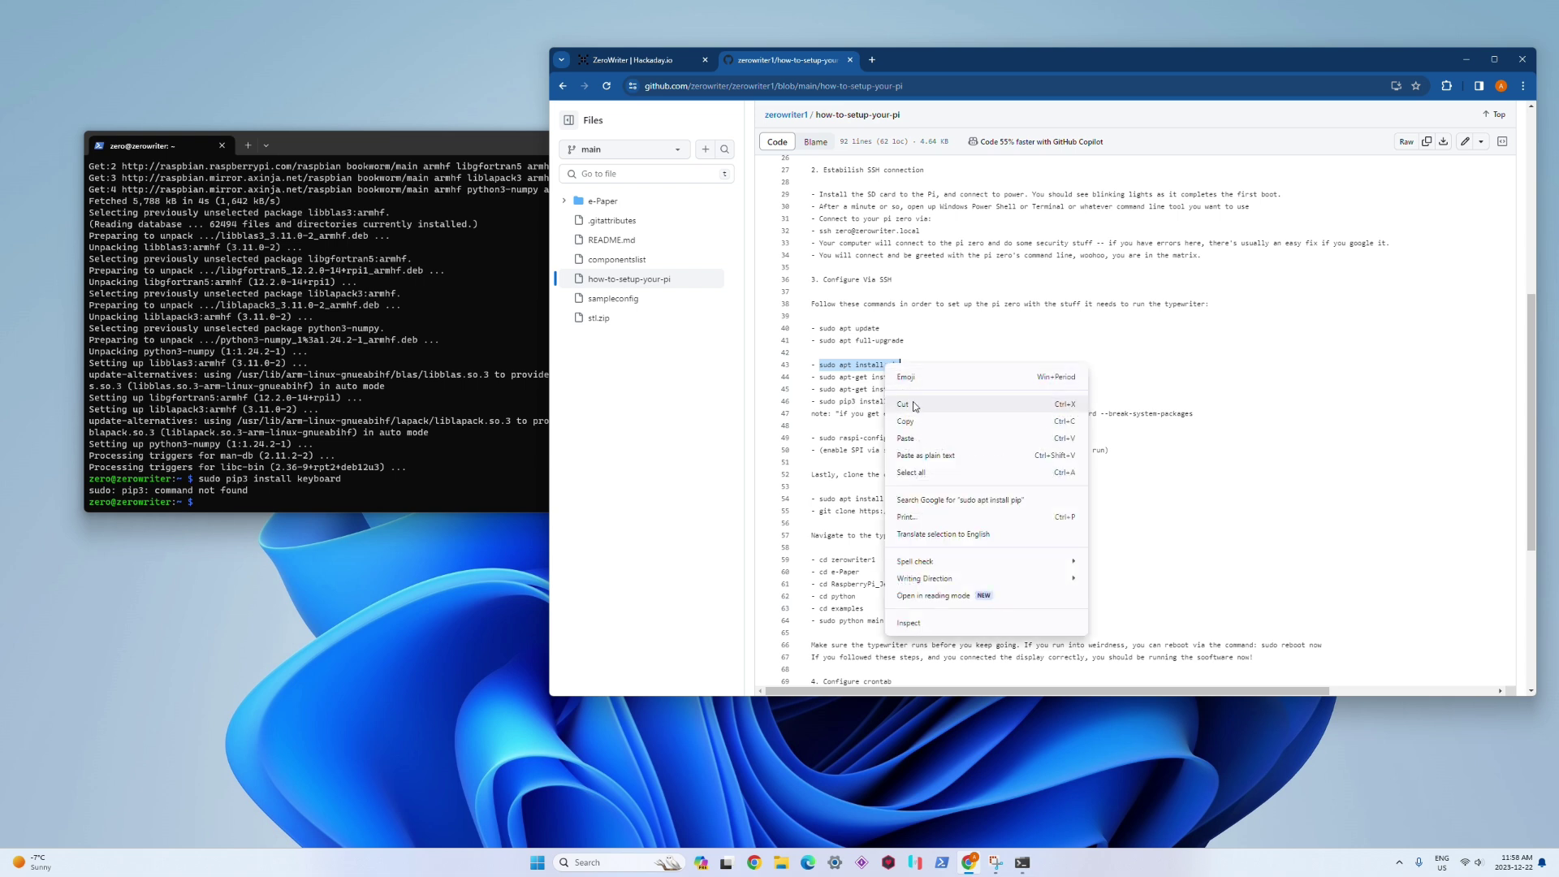
click(898, 420)
click(400, 431)
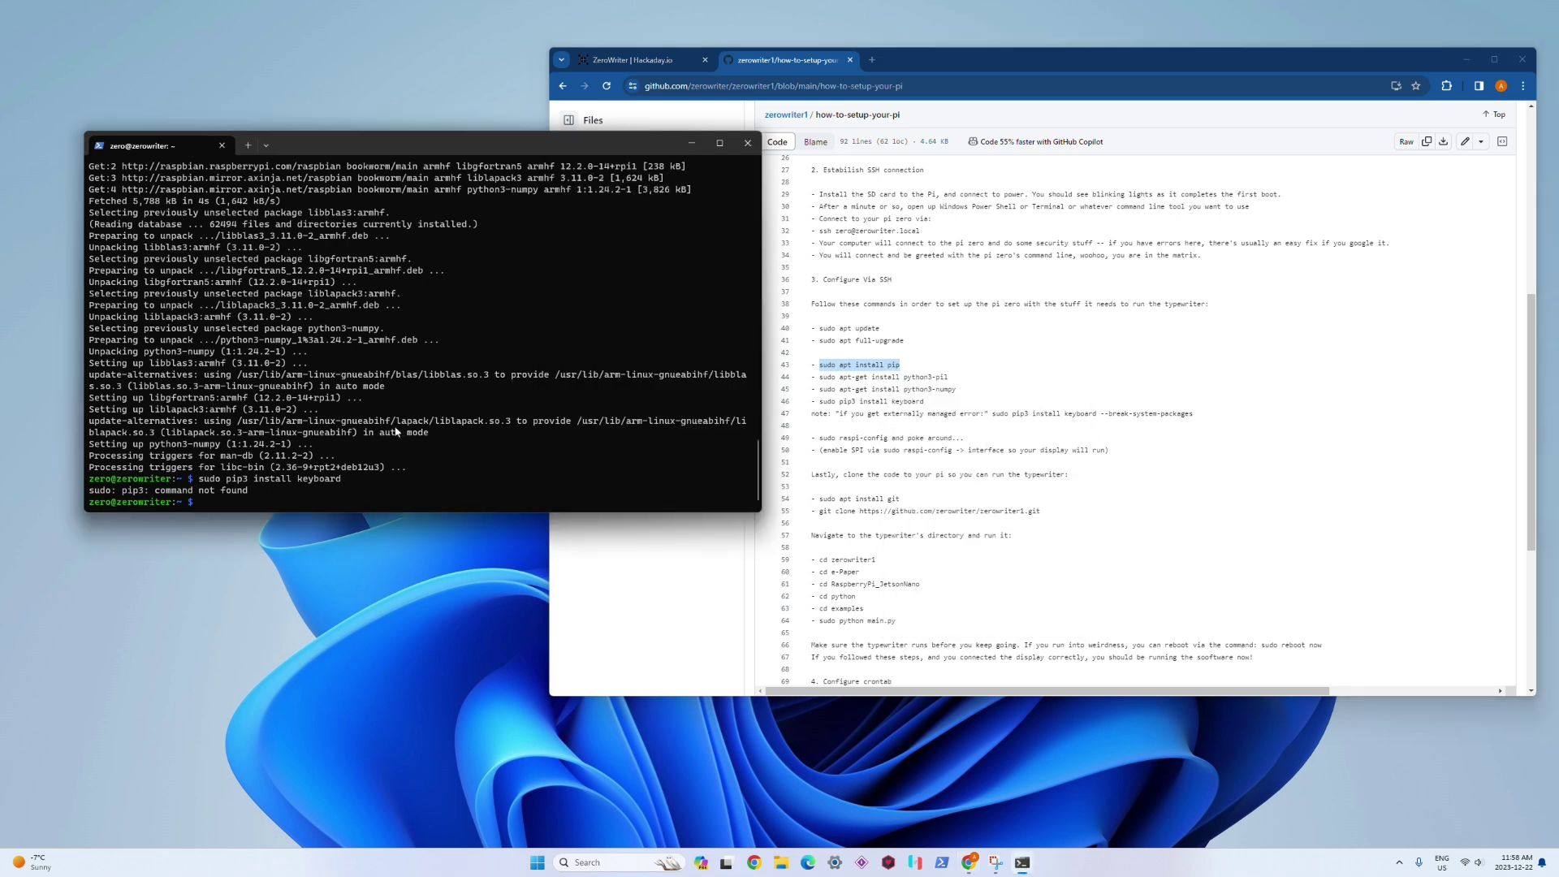
key(ctrl+v)
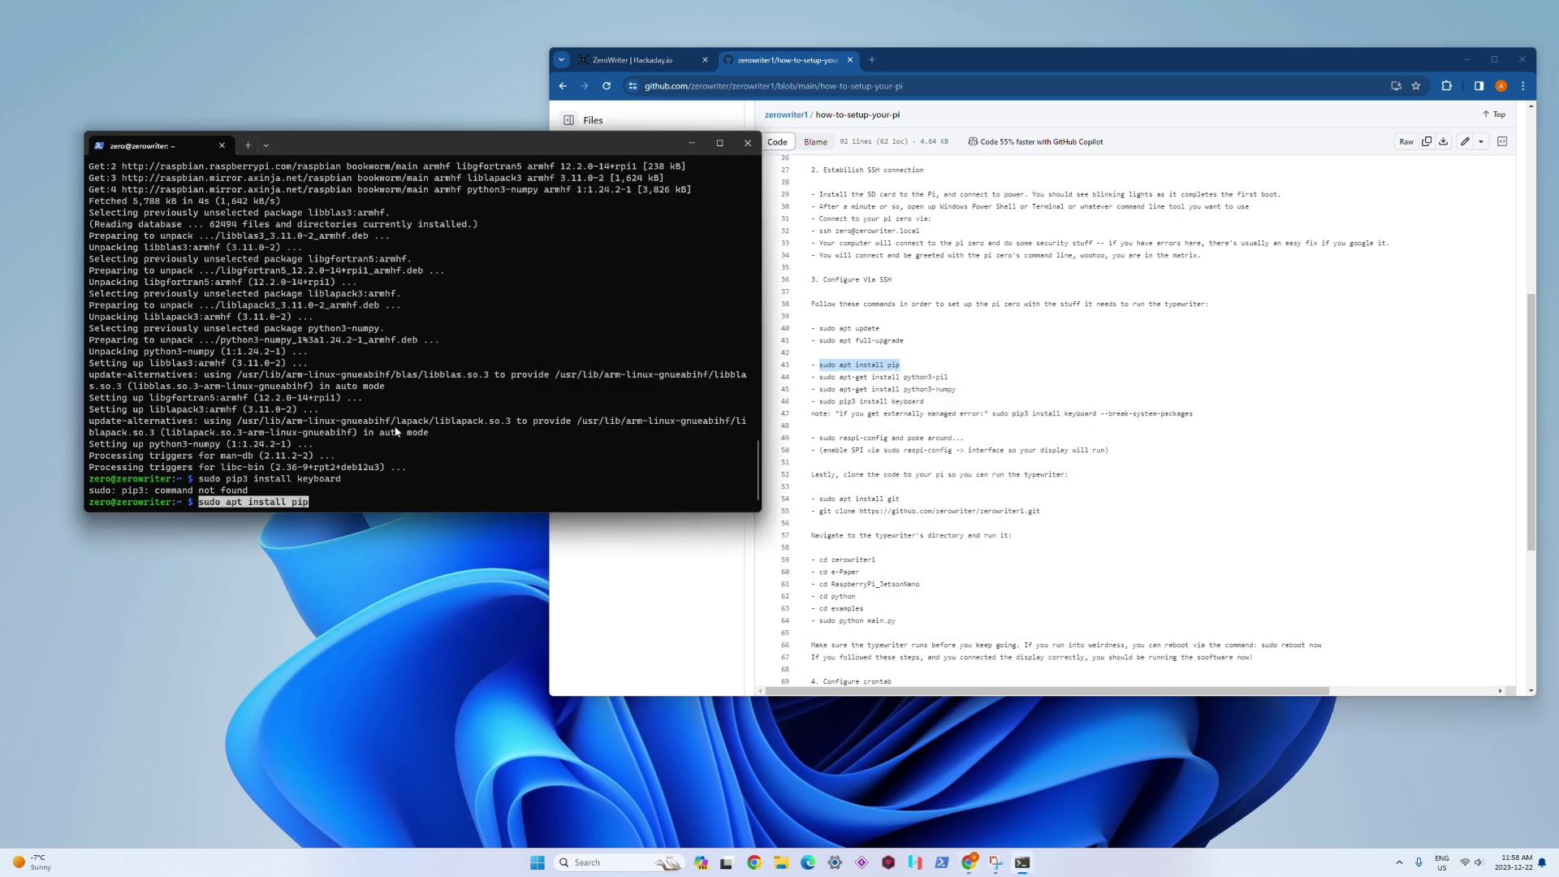
key(Return)
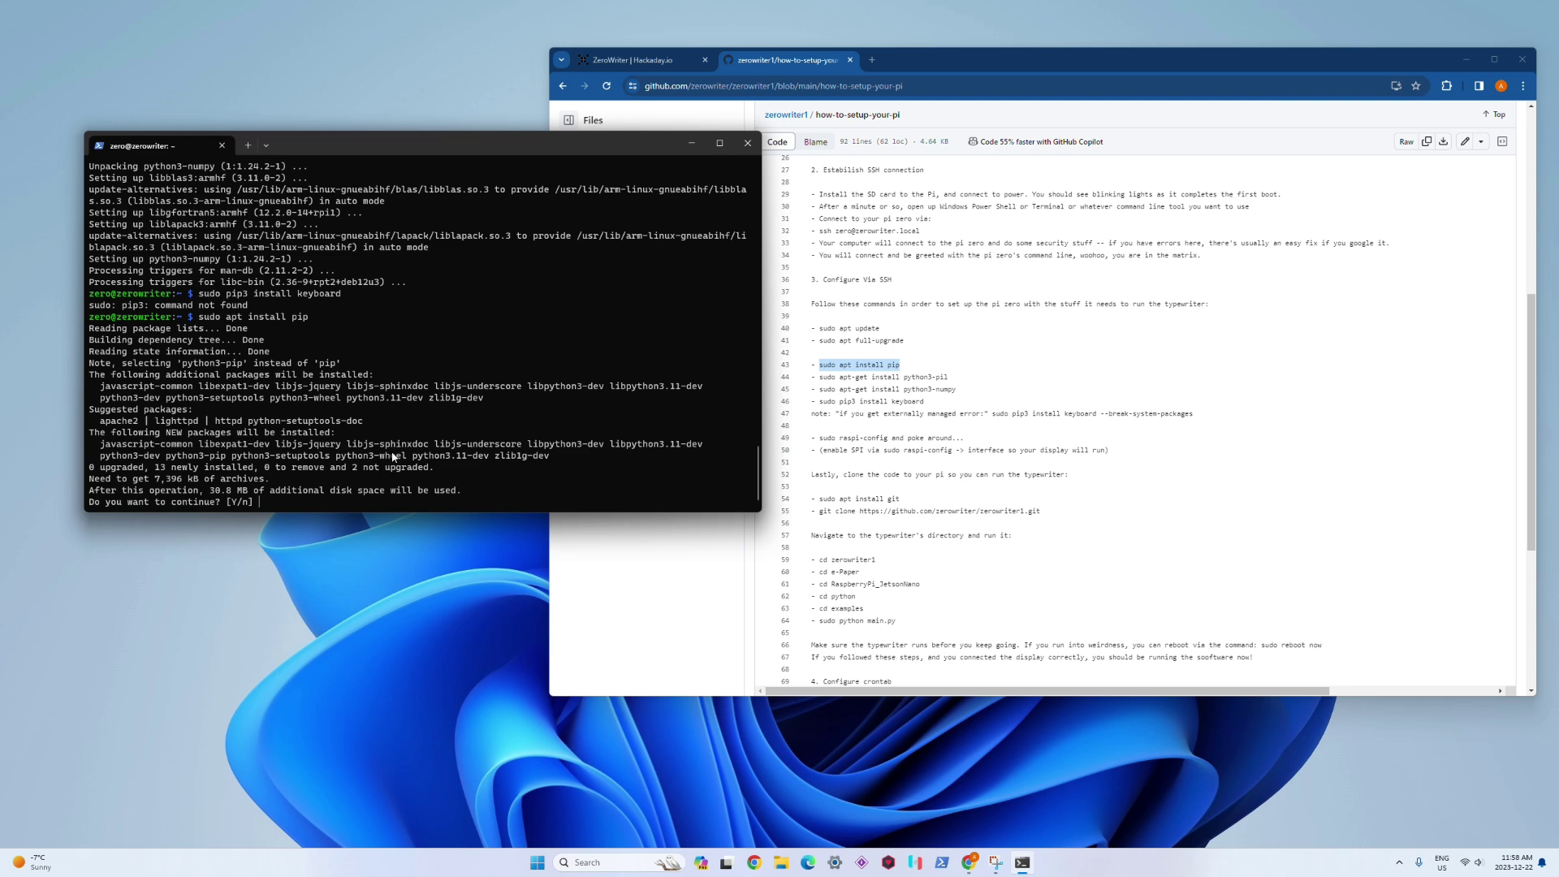
text(y)
key(Return)
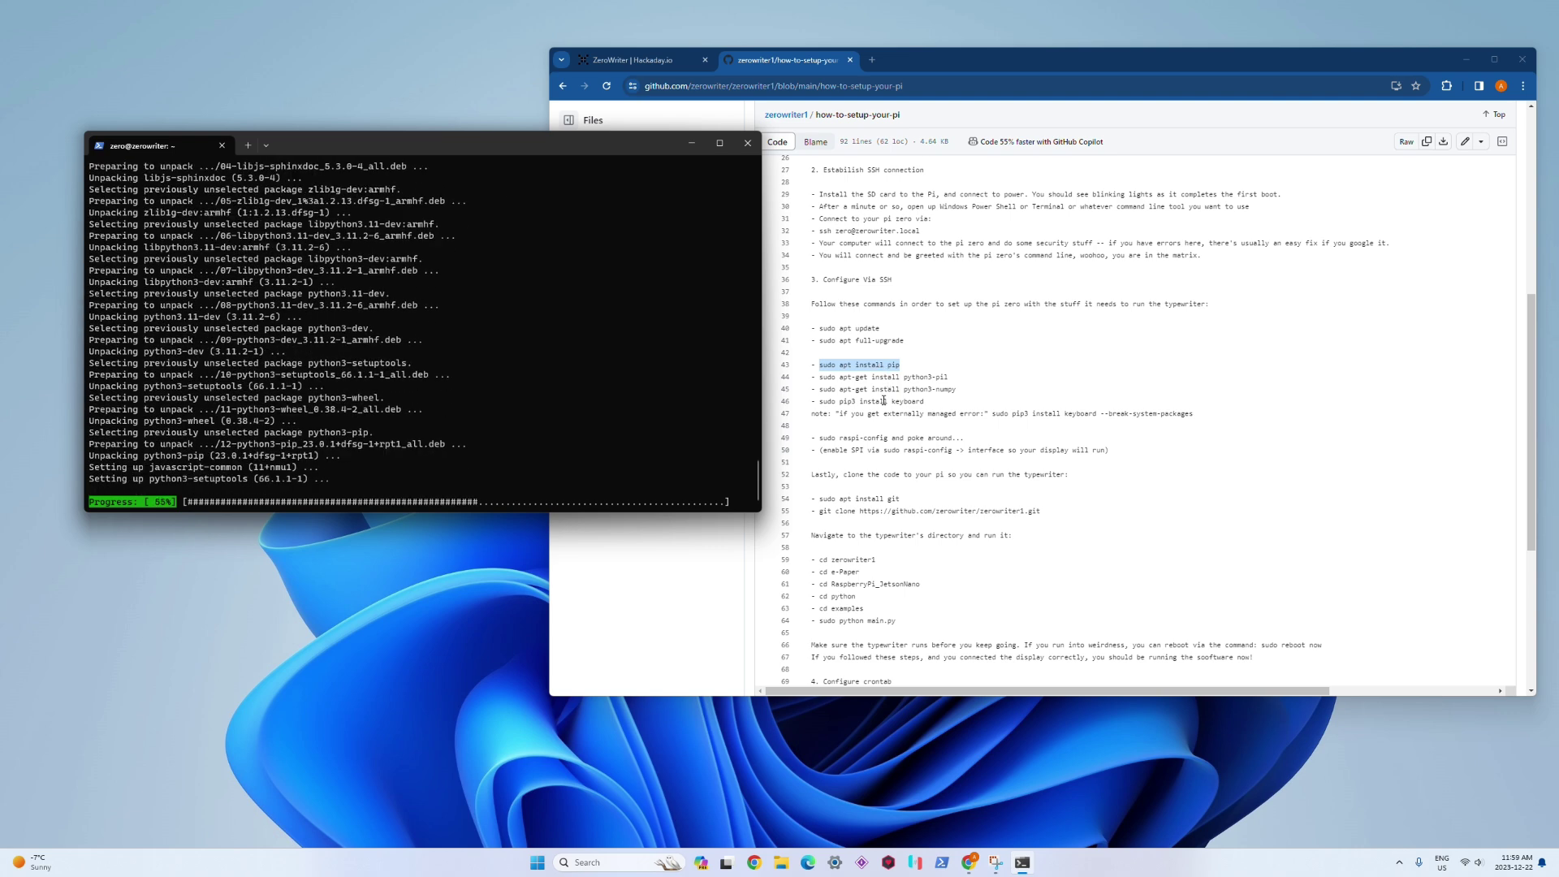
click(884, 401)
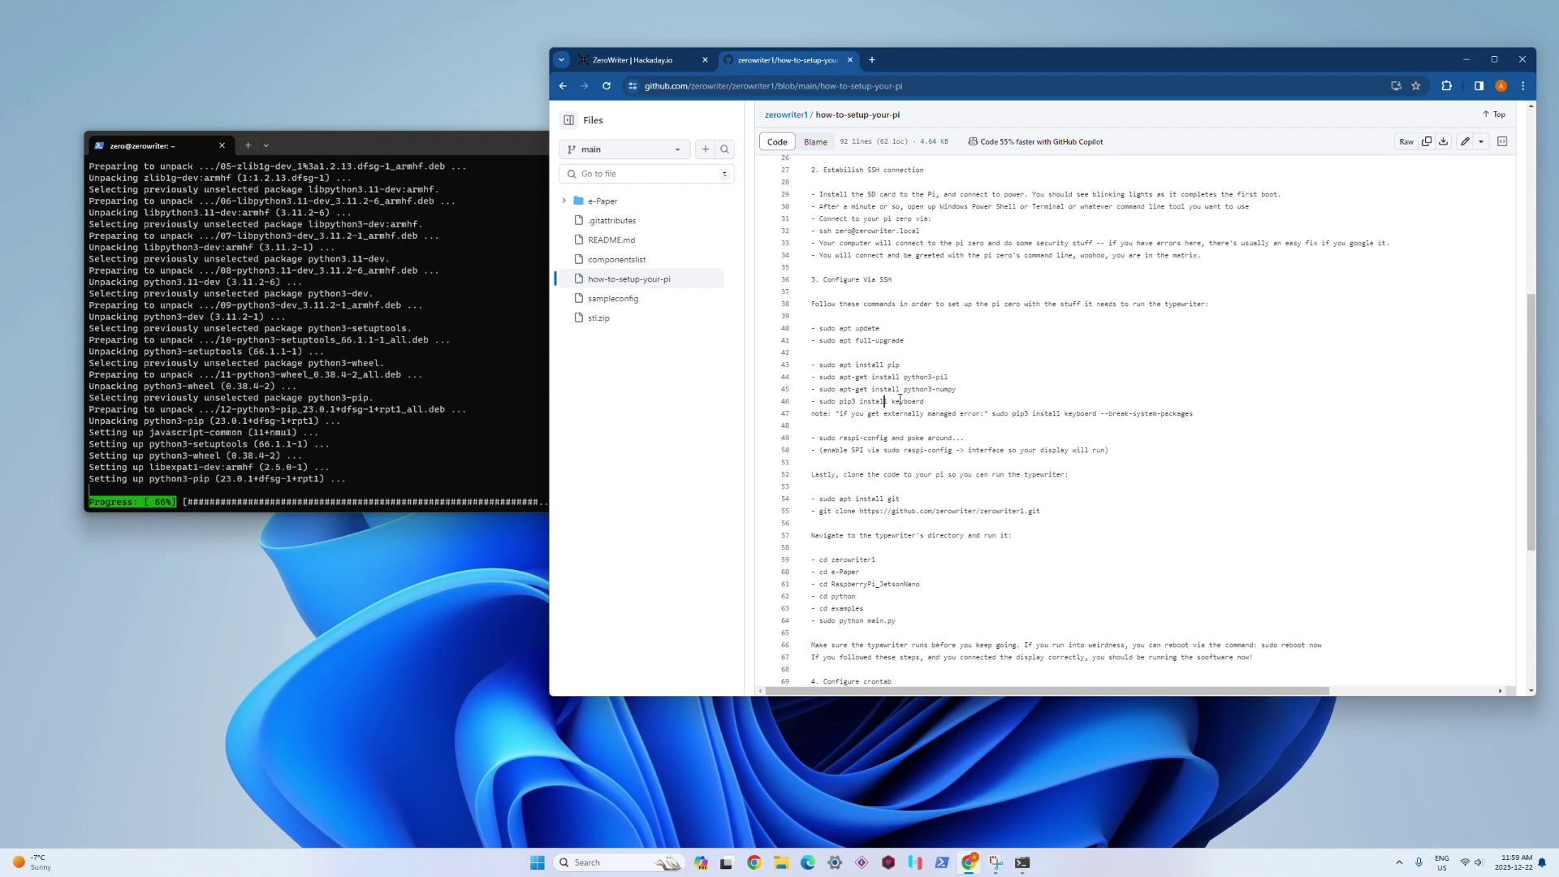
click(370, 408)
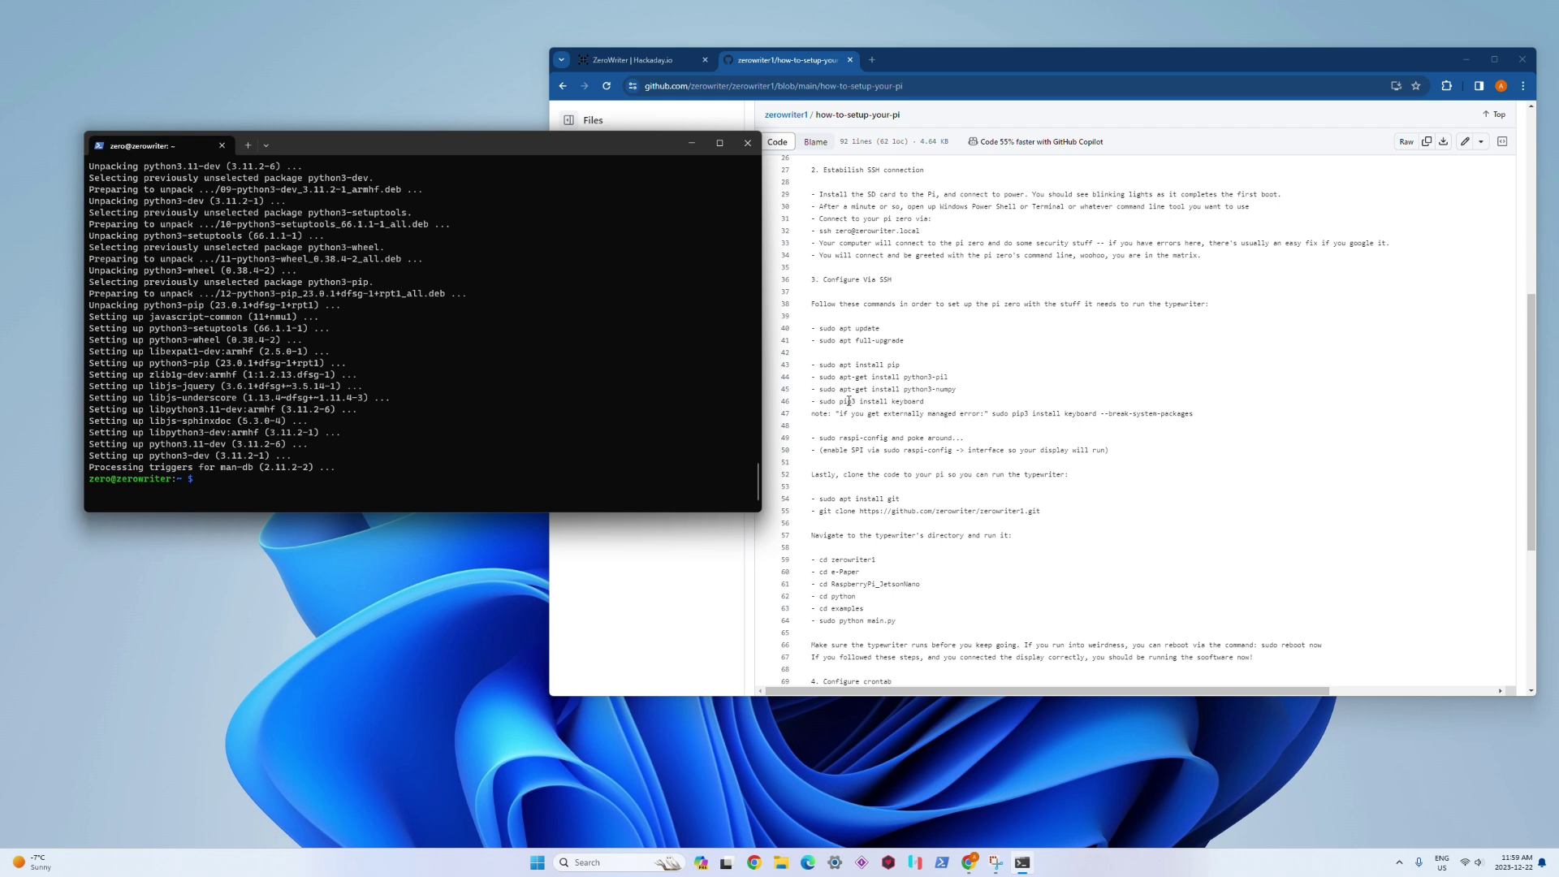
Step: Run 'sudo pip3 install keyboard' on the Pi, which fails with an externally-managed-environment error
click(861, 401)
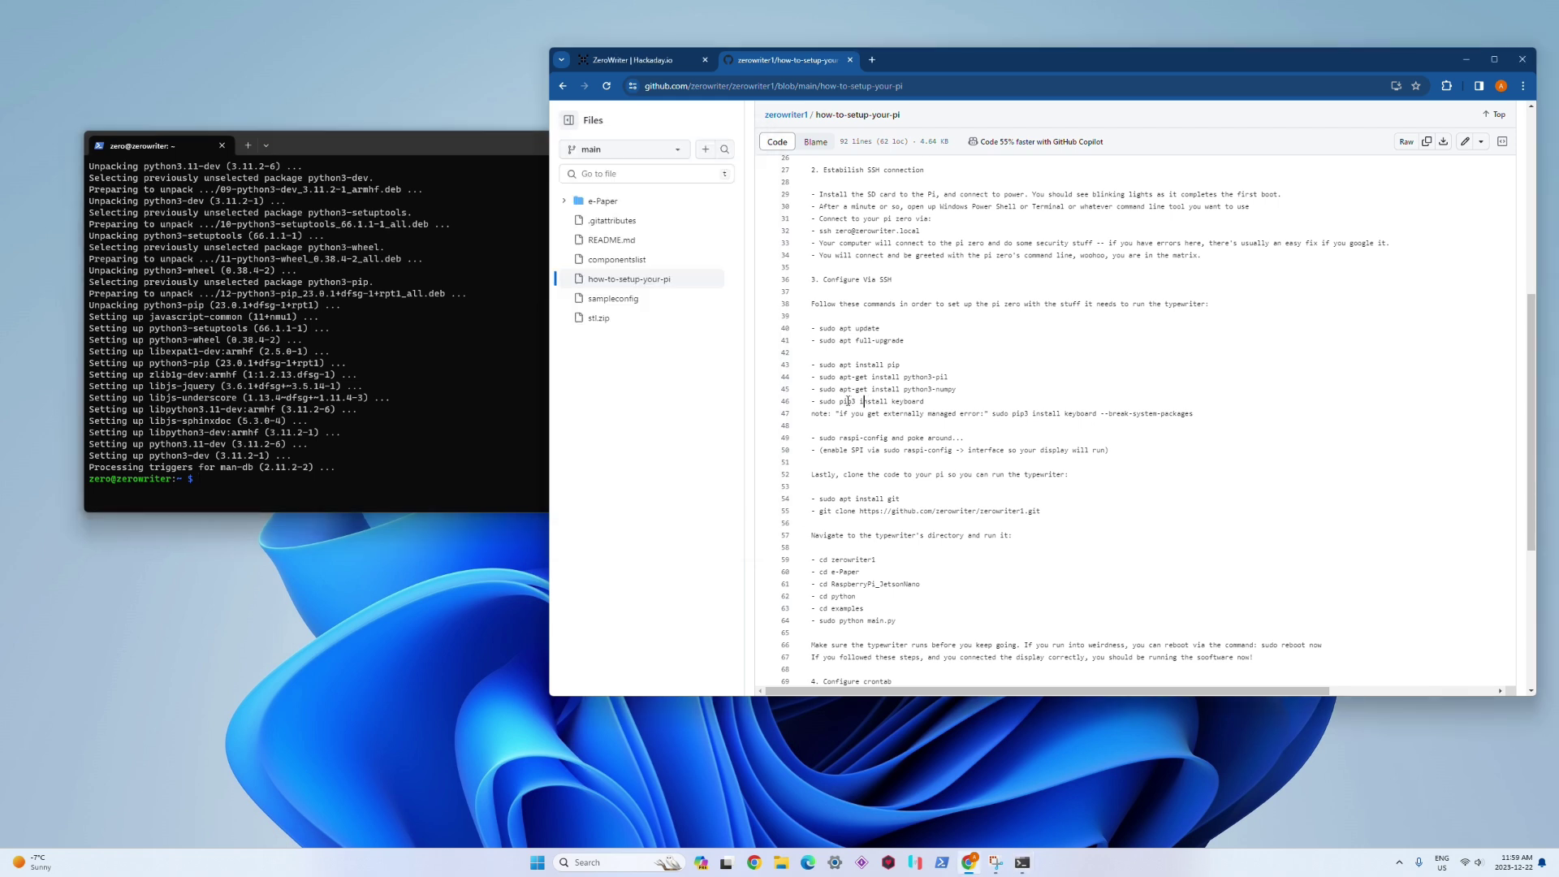
triple_click(847, 401)
click(360, 439)
key(ctrl+v)
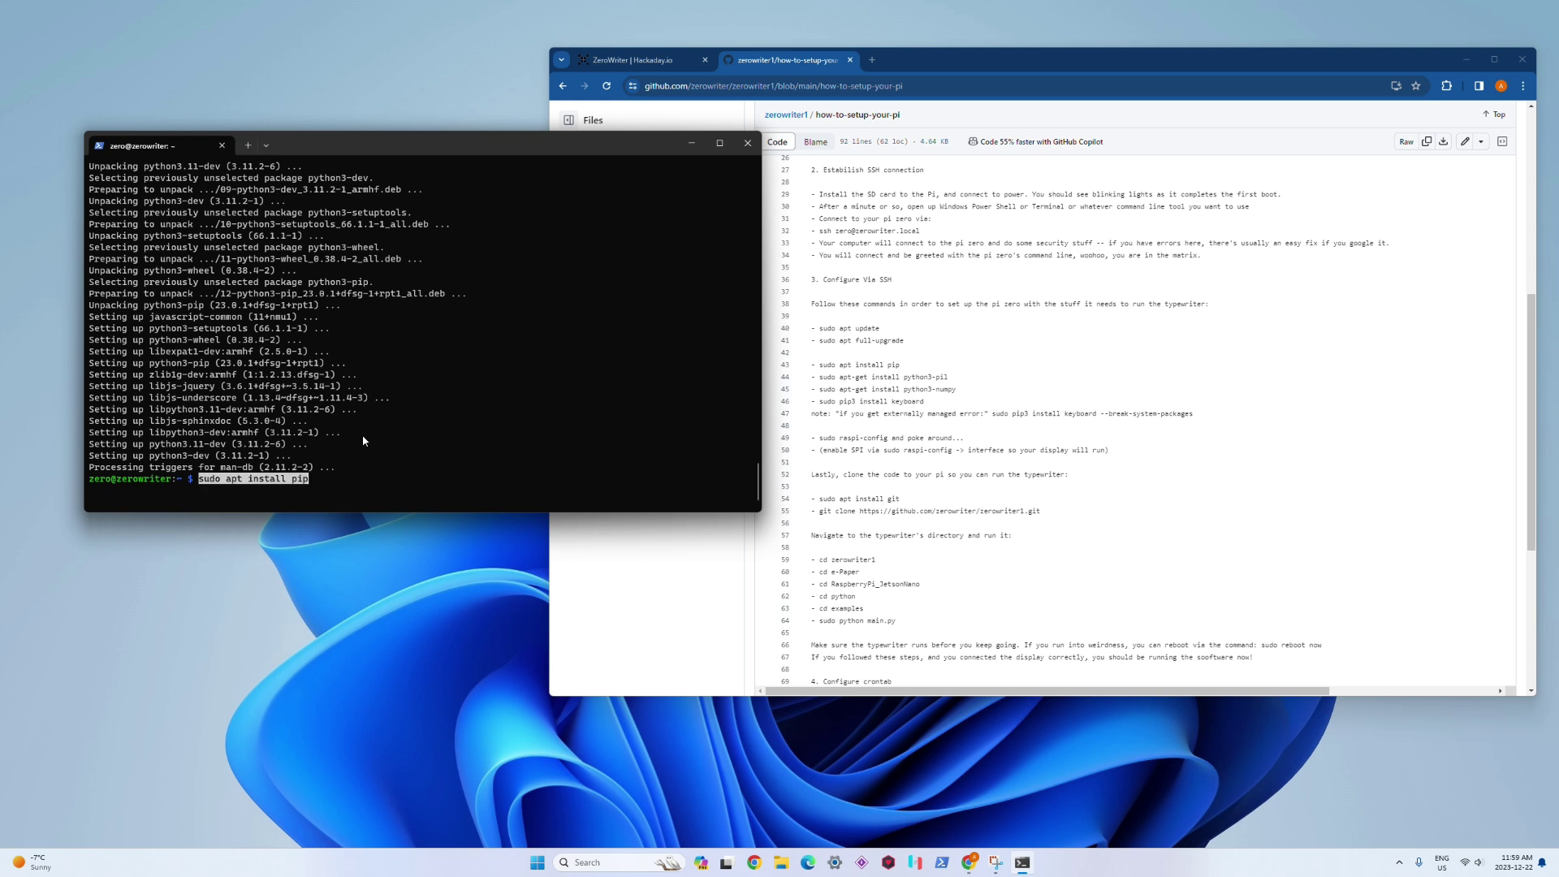
key(BackSpace)
key(BackSpace)
key(BackSpace)
key(BackSpace)
key(BackSpace)
key(BackSpace)
key(BackSpace)
key(BackSpace)
key(BackSpace)
key(BackSpace)
key(BackSpace)
key(BackSpace)
key(BackSpace)
key(BackSpace)
key(BackSpace)
key(BackSpace)
key(BackSpace)
click(900, 438)
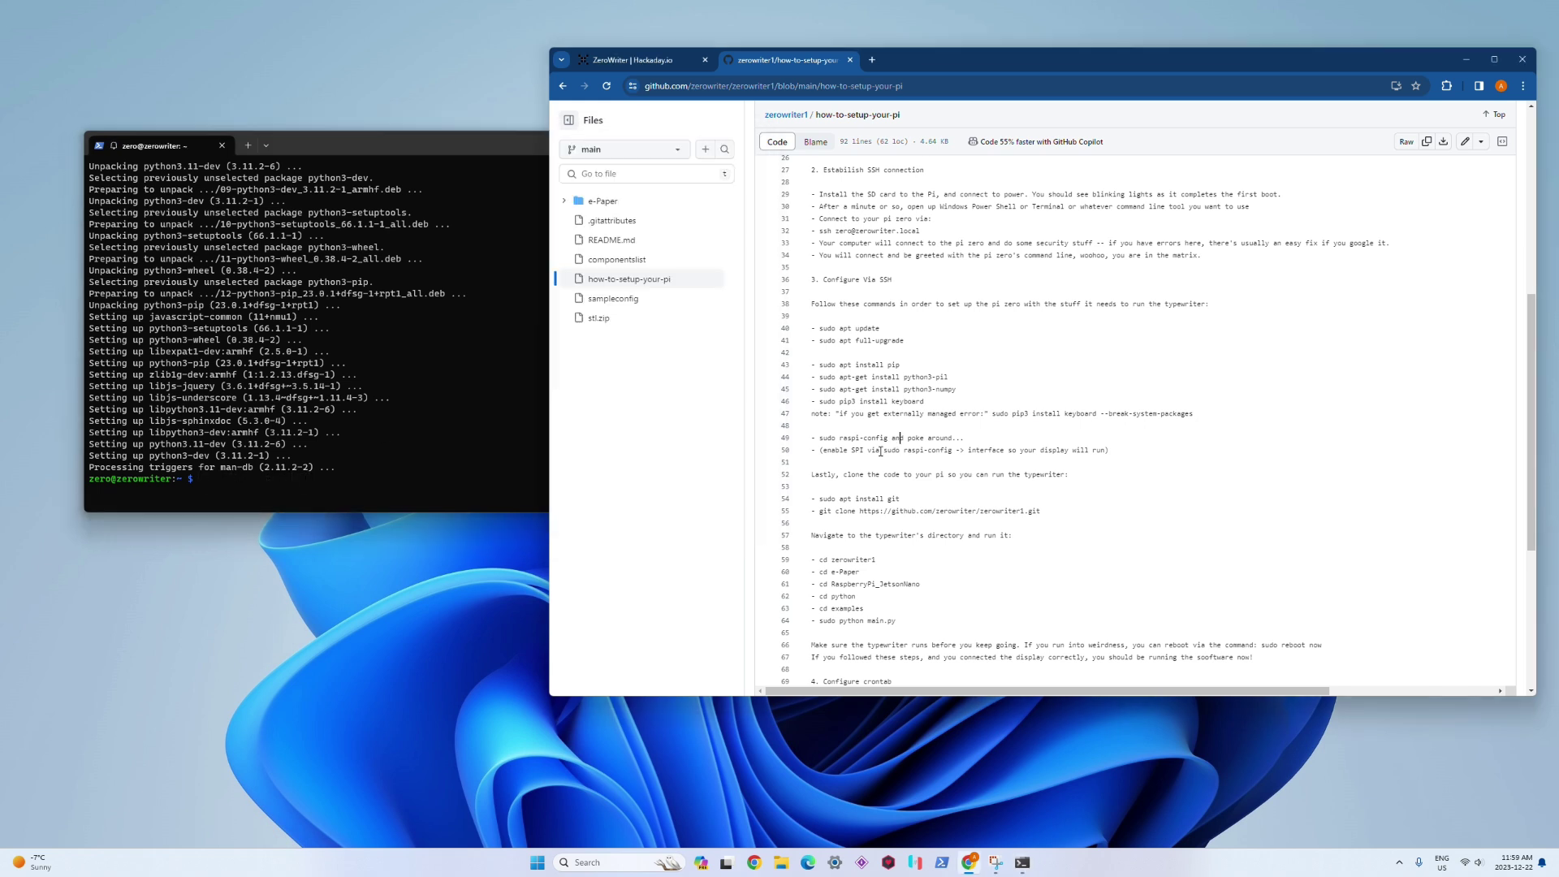
drag(820, 401, 926, 402)
right_click(926, 402)
click(936, 460)
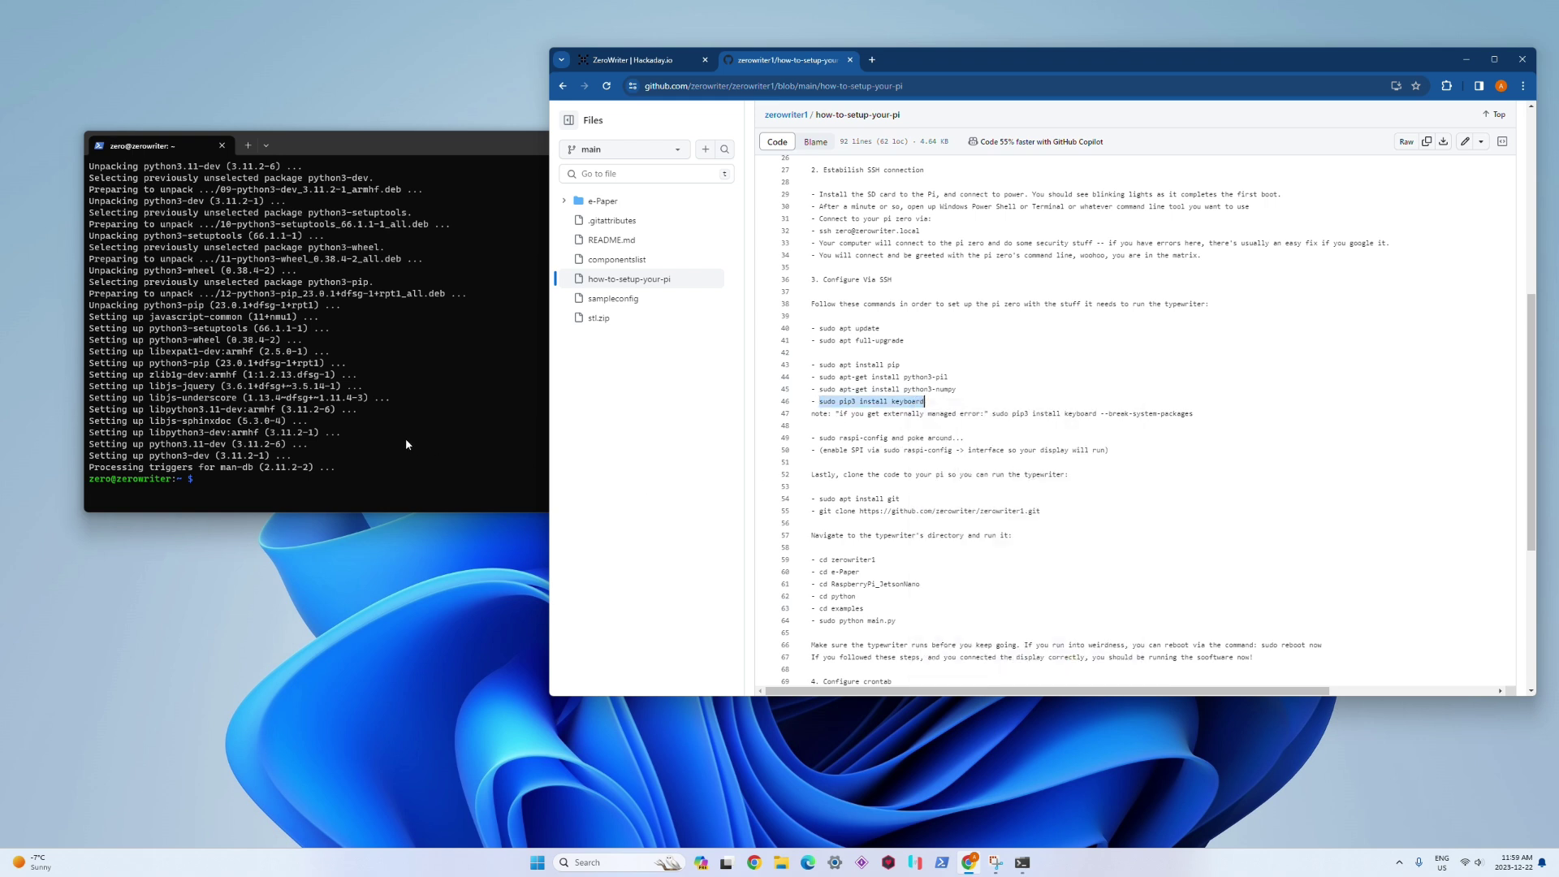
click(405, 438)
right_click(405, 438)
key(Return)
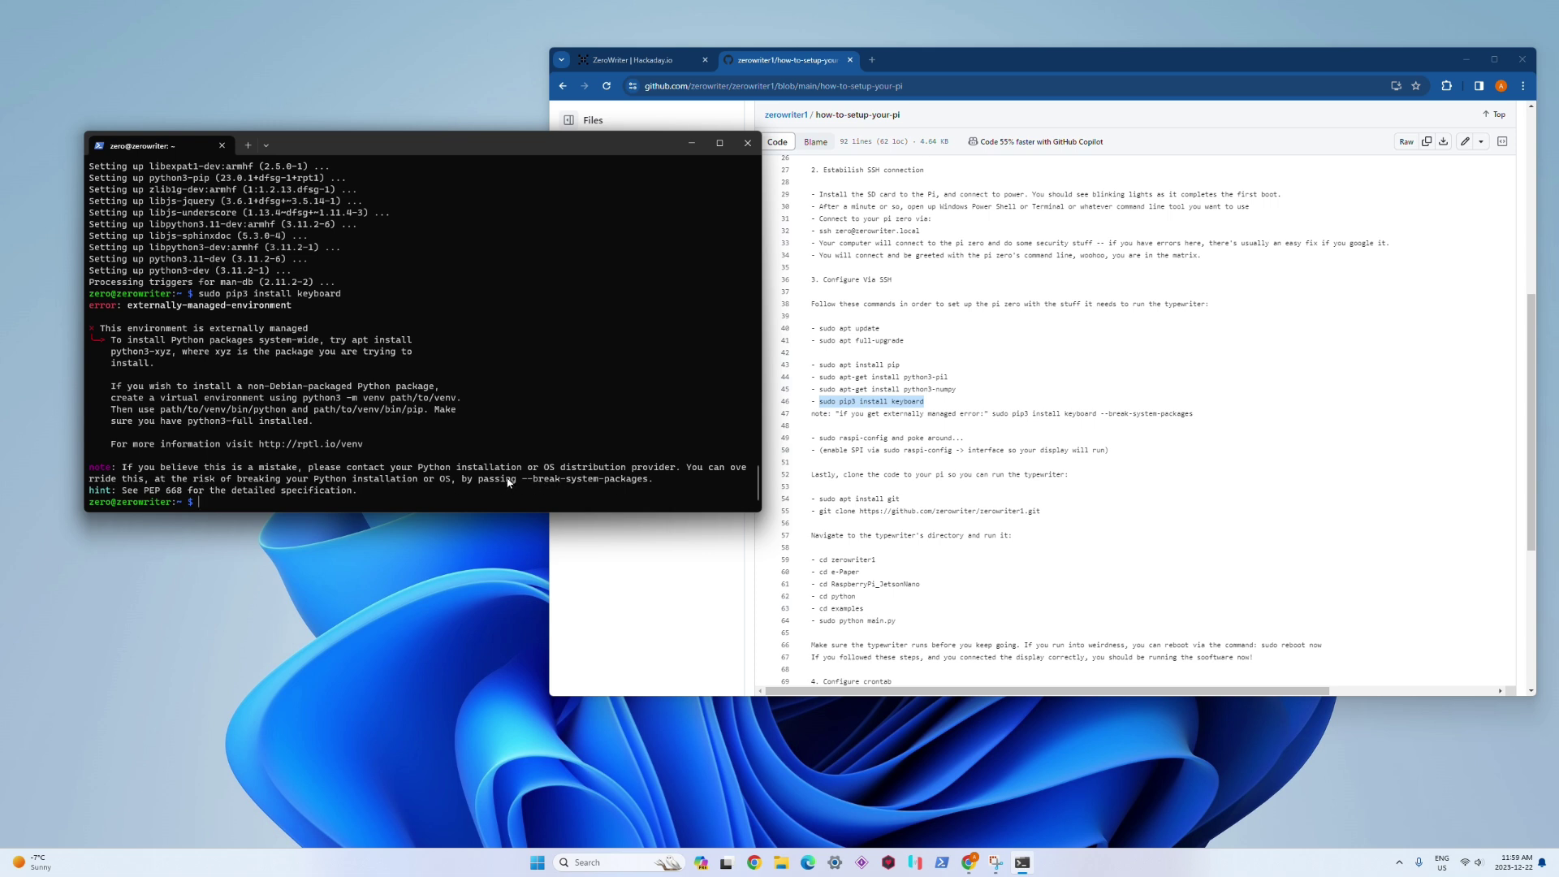
Step: Rerun it as 'sudo pip3 install keyboard --break-system-packages' to install keyboard 0.13.5
drag(459, 477, 650, 485)
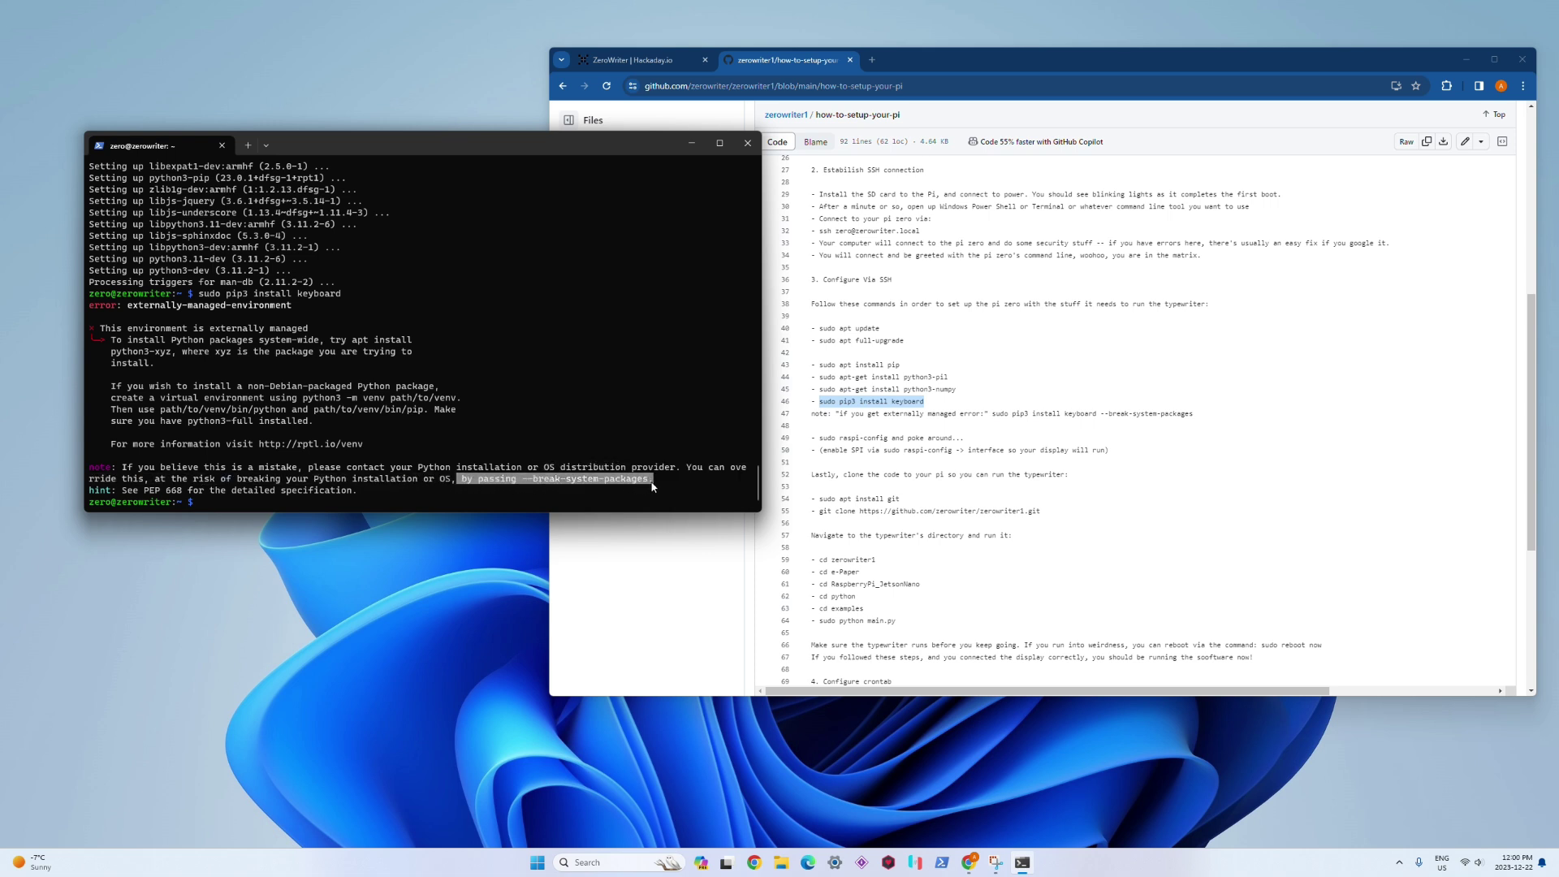
click(1072, 406)
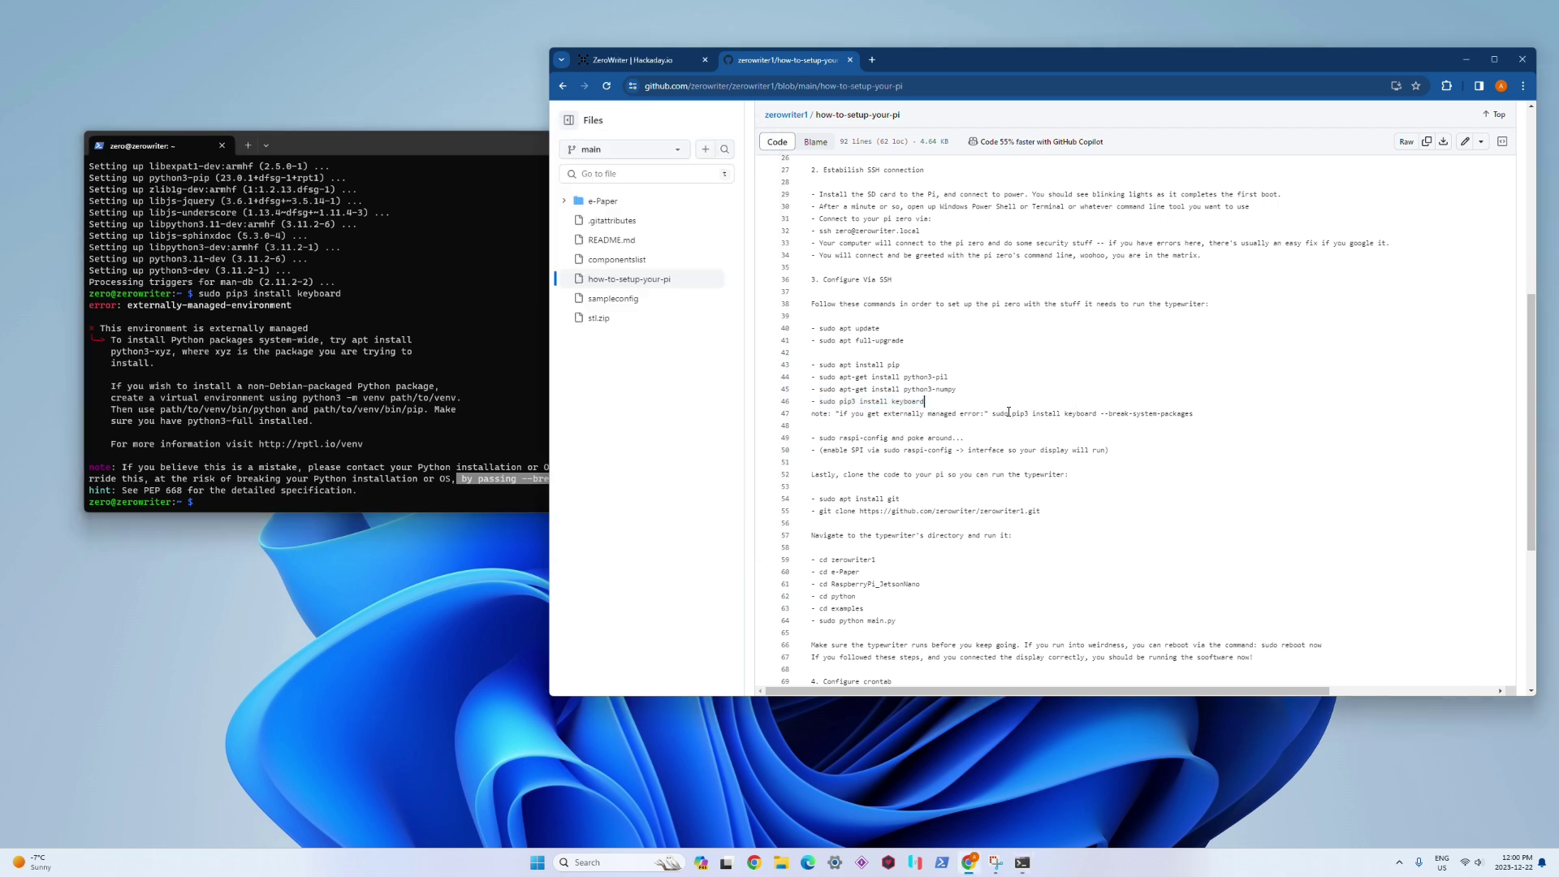
drag(994, 413, 1196, 415)
right_click(1185, 420)
click(1206, 475)
click(376, 480)
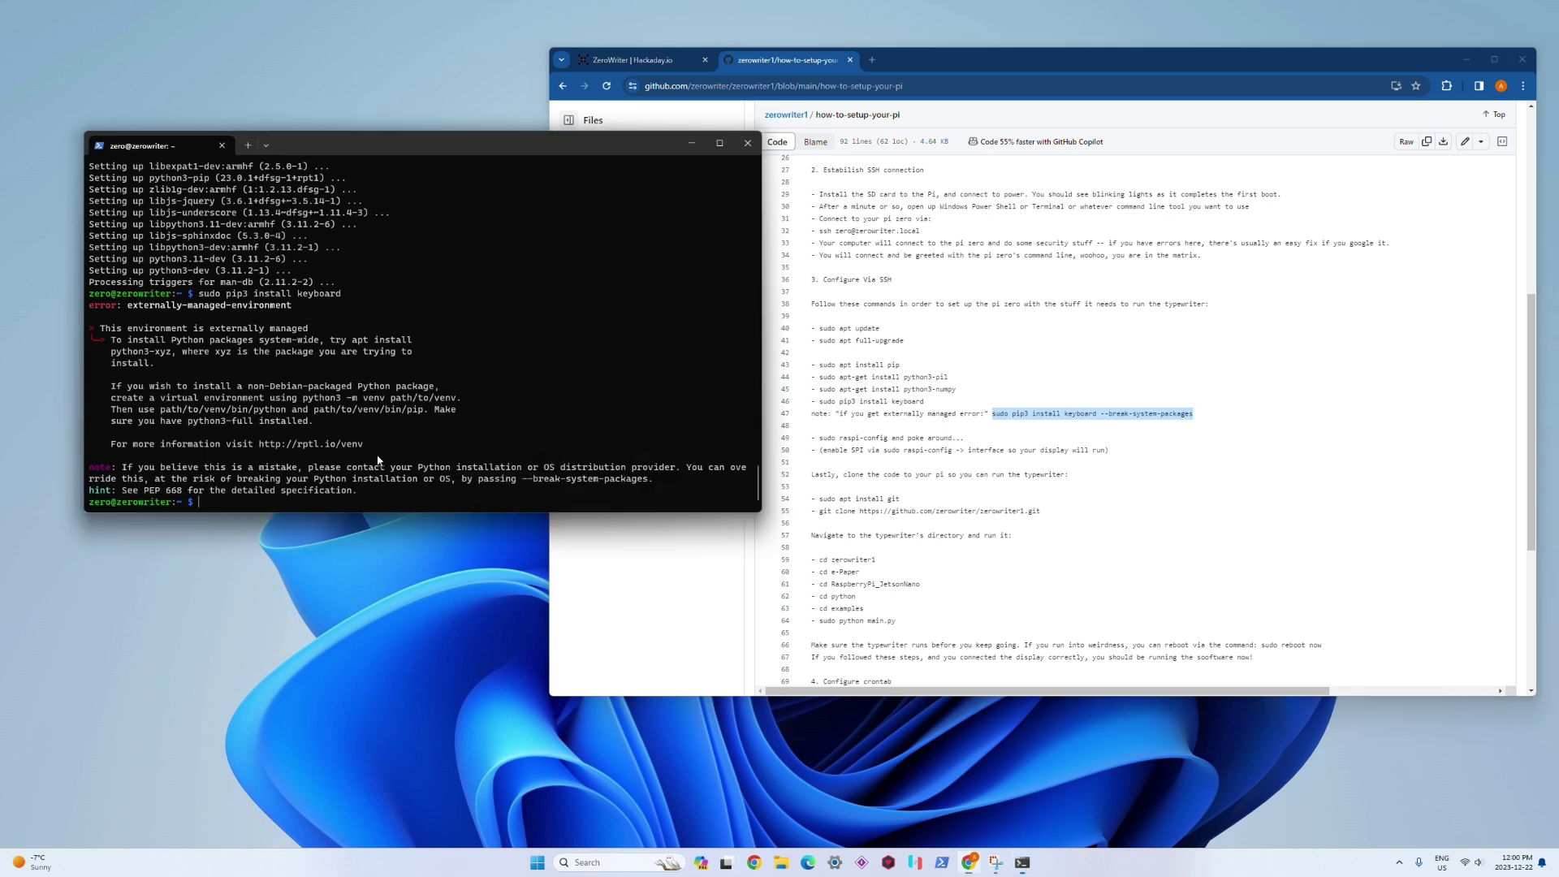
right_click(375, 479)
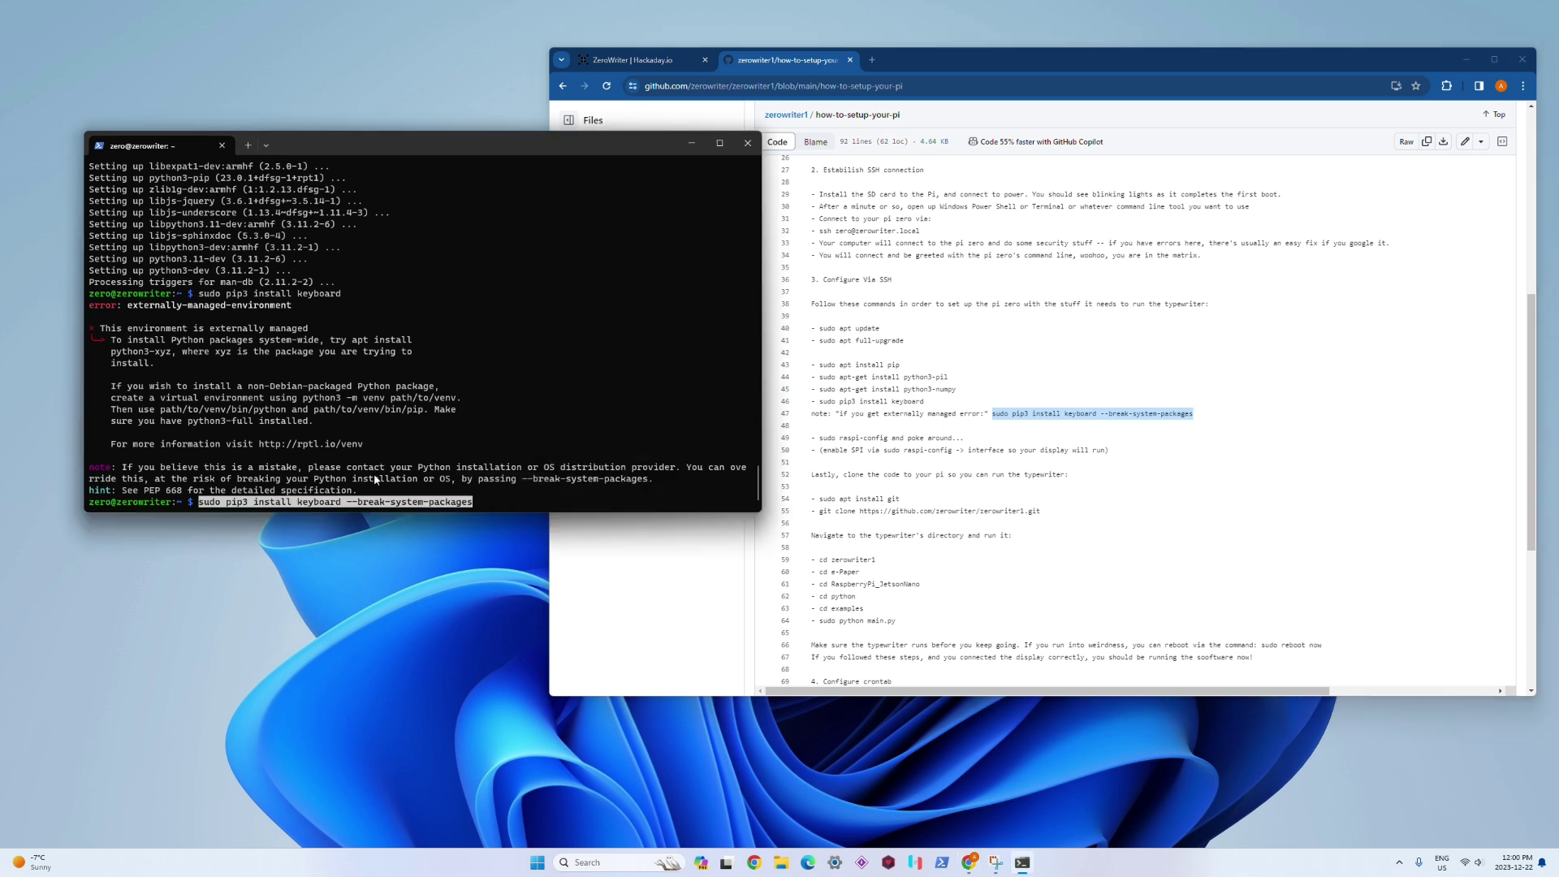
key(Return)
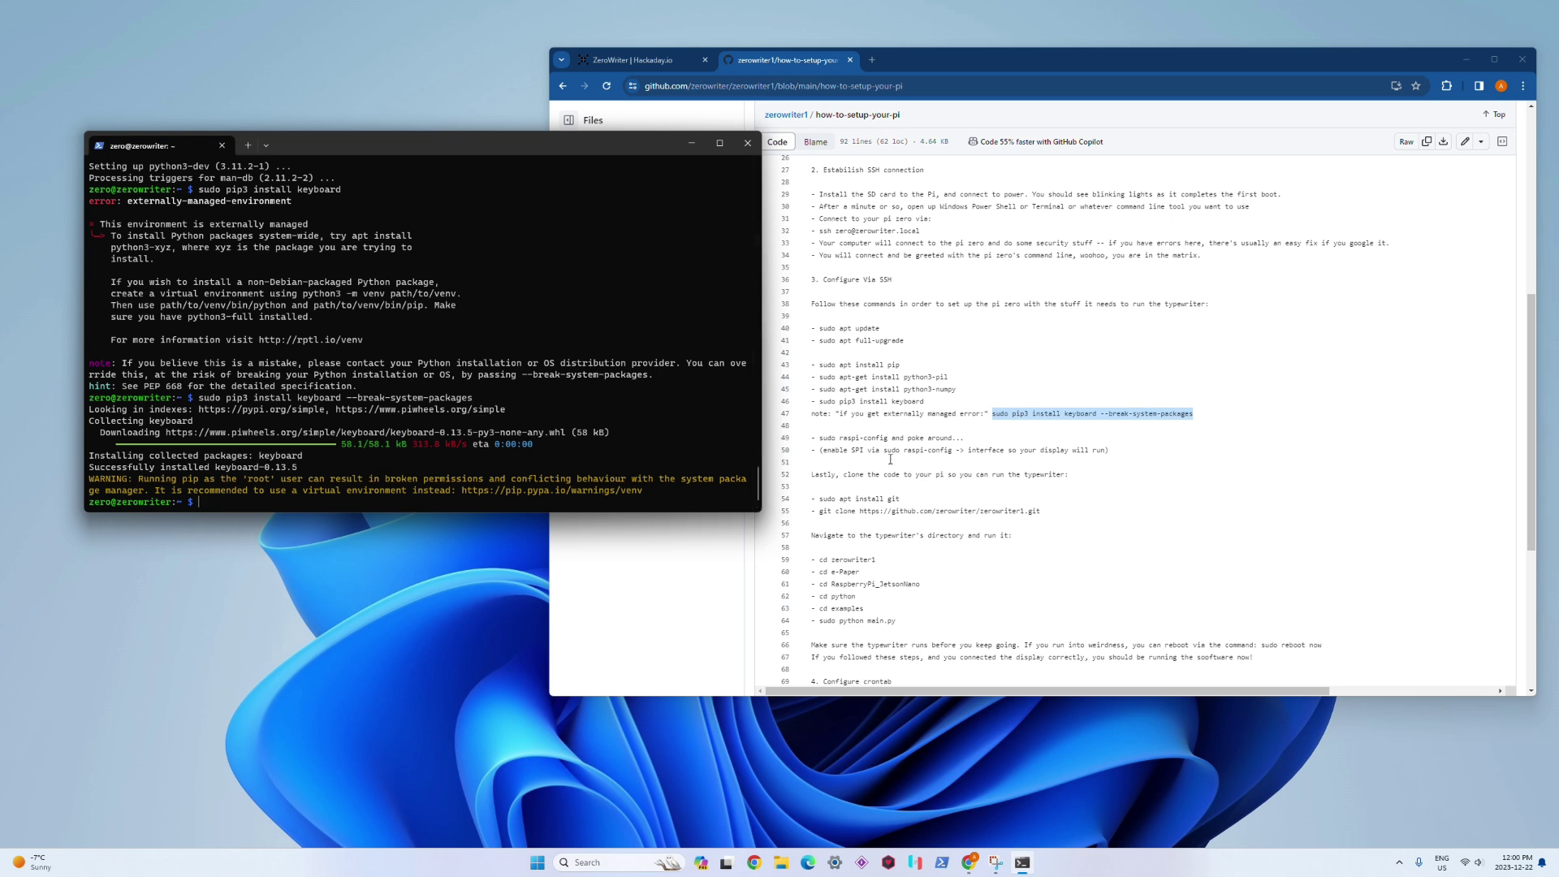
Step: Launch 'sudo raspi-config' on the Pi using the command copied from the guide
click(963, 431)
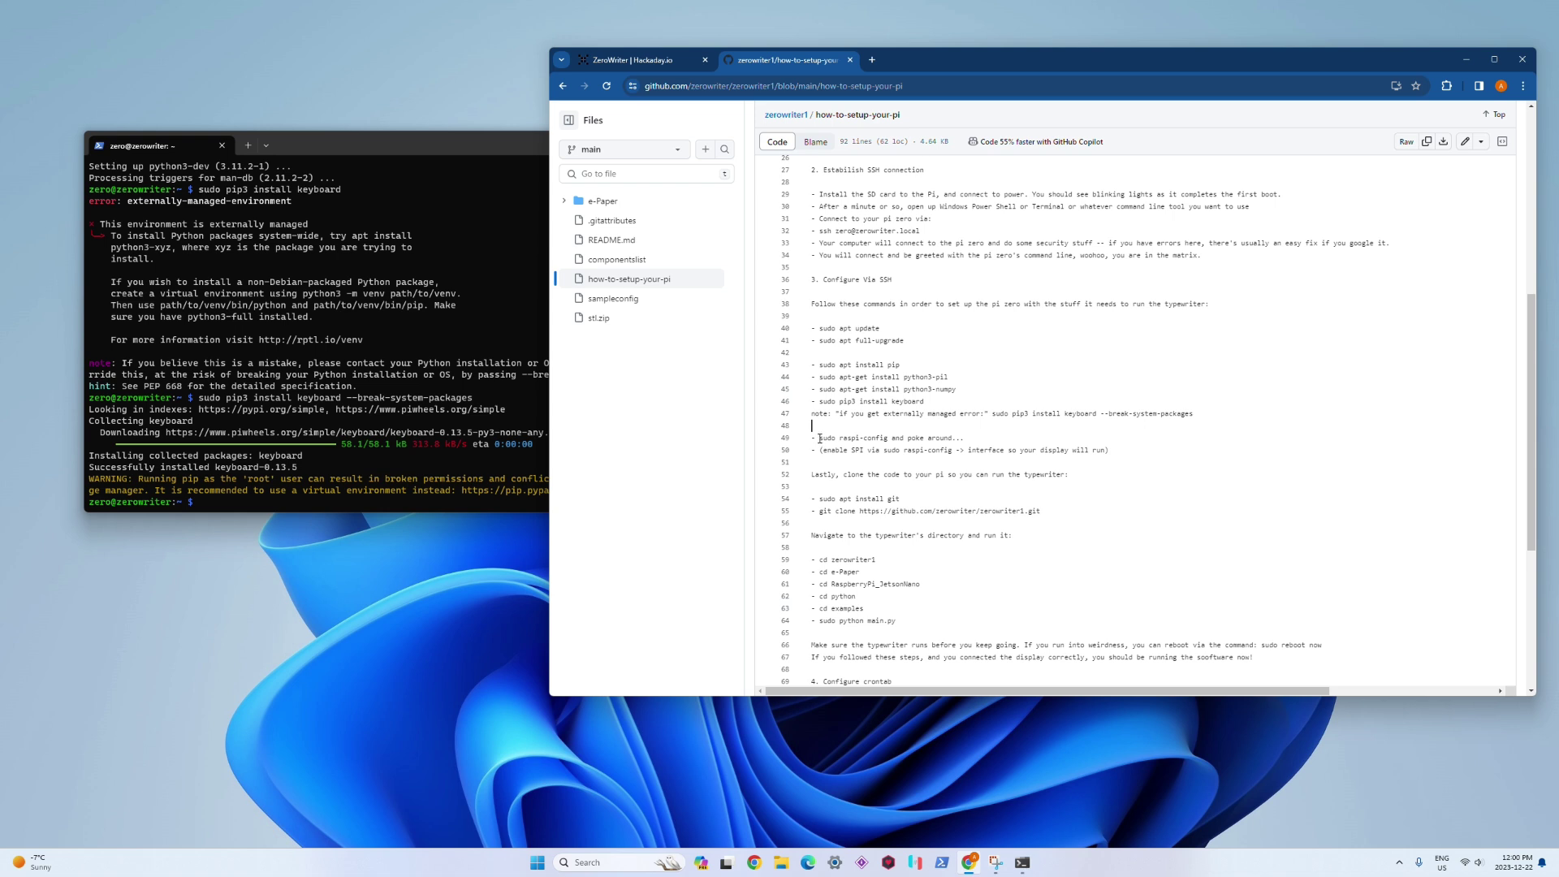
drag(820, 439, 889, 437)
right_click(869, 433)
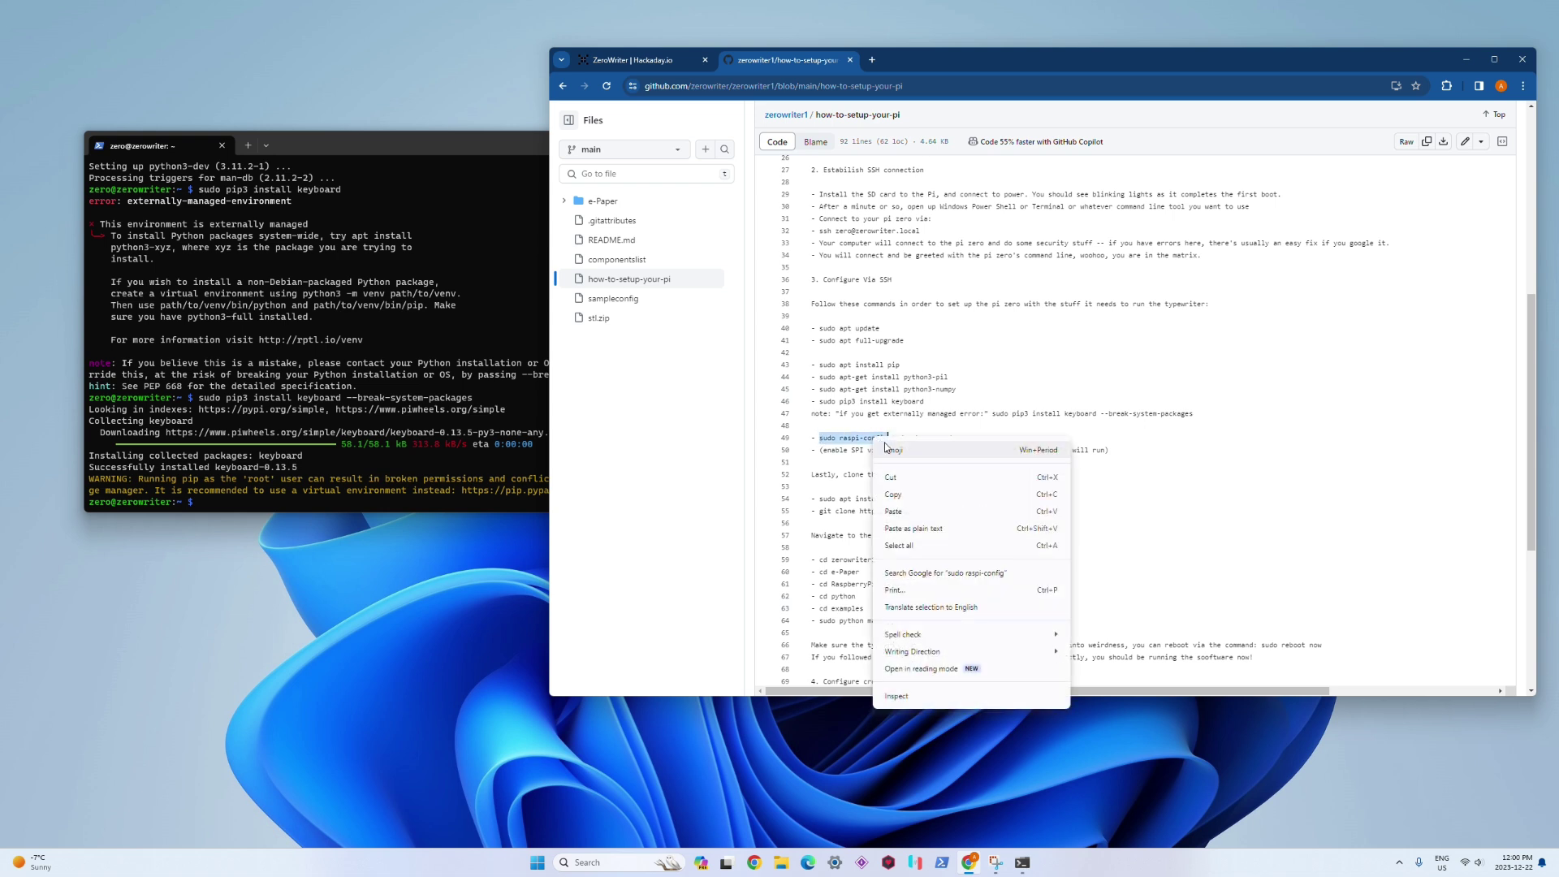
click(893, 497)
click(526, 446)
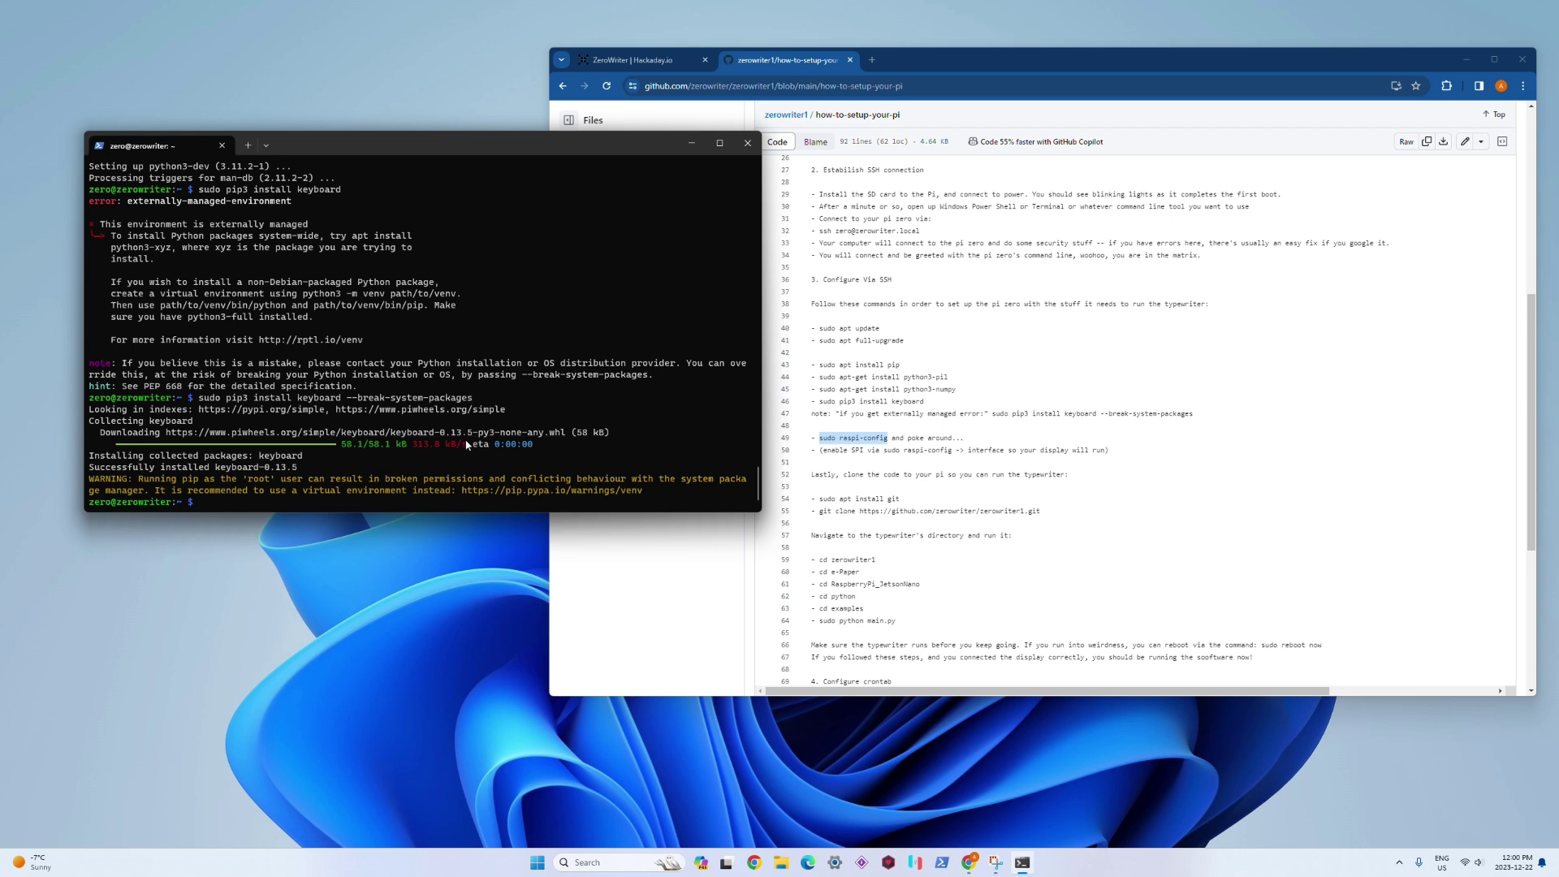
key(ctrl+v)
key(Return)
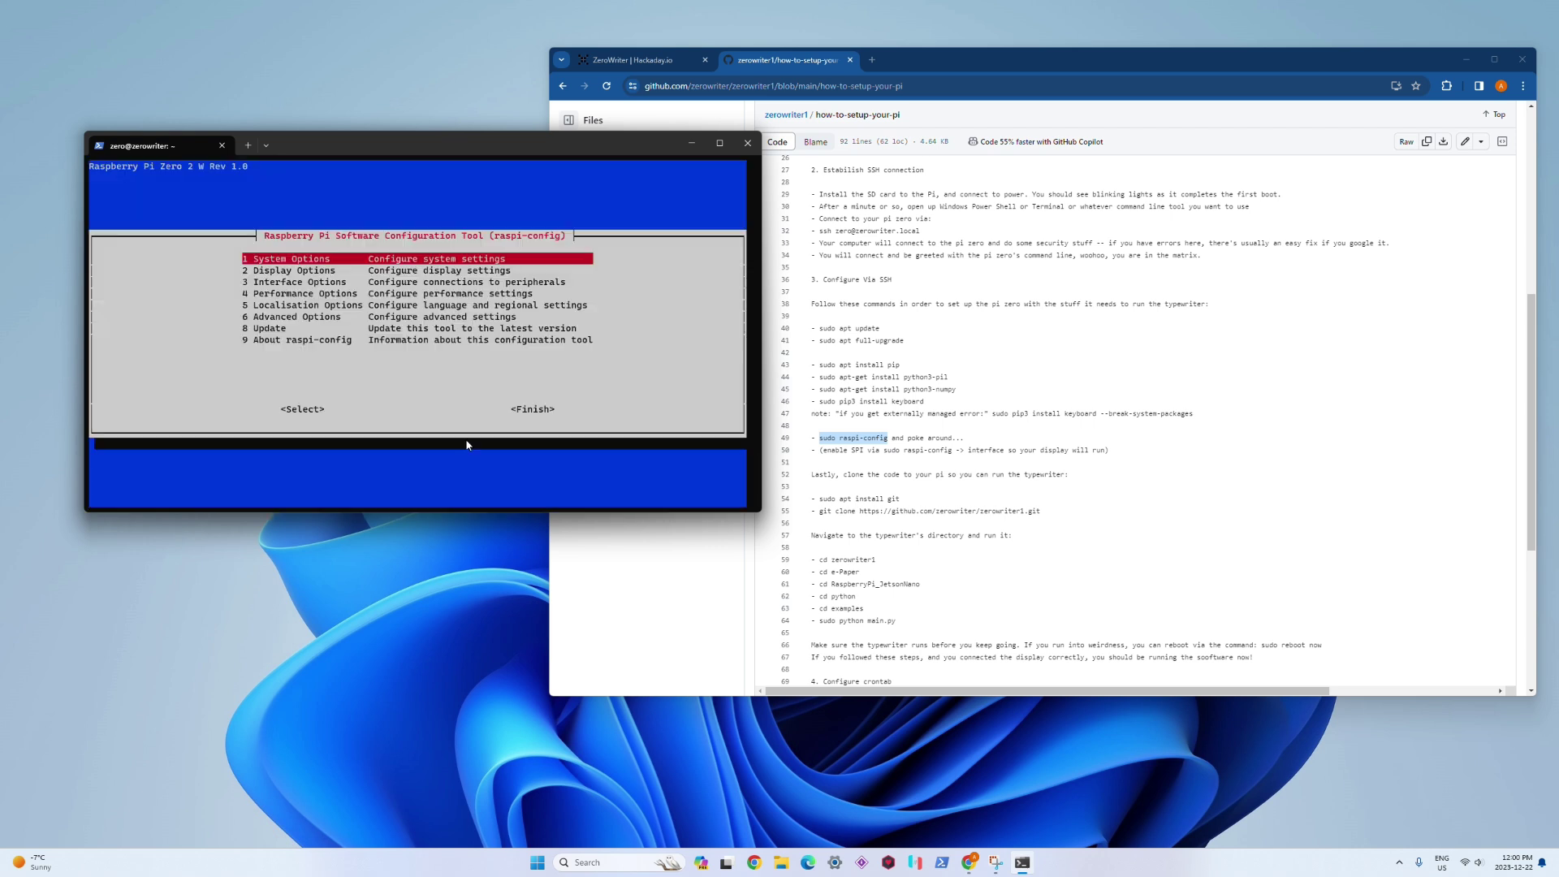
Step: Under Interface Options, enable I3 SPI by choosing Yes and acknowledging the message
key(Down)
key(Down)
key(Down)
key(Down)
key(Down)
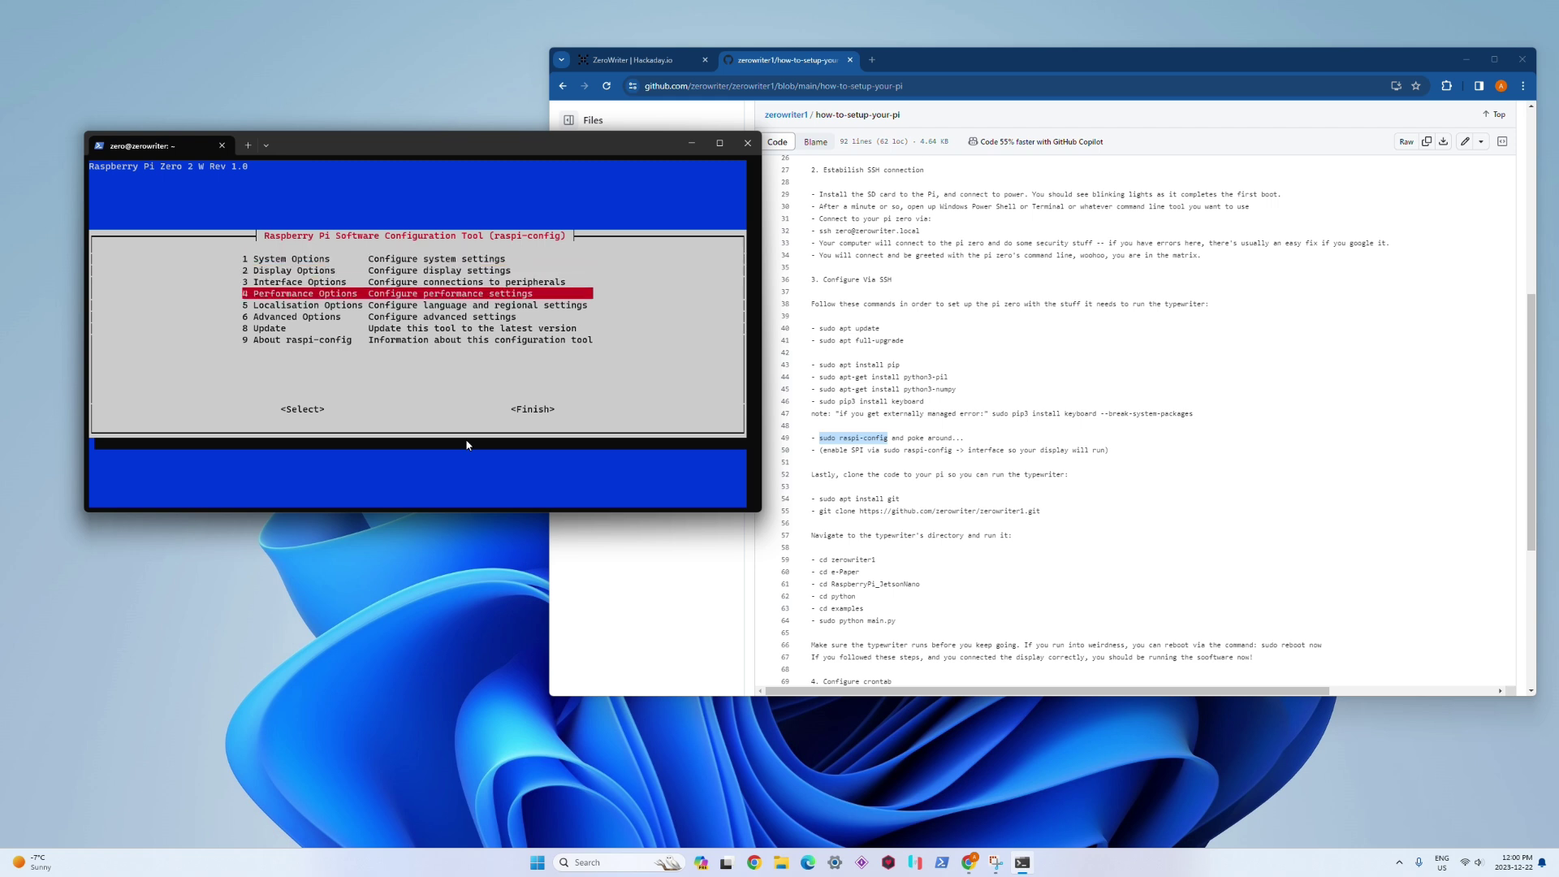
key(Up)
key(Up)
key(Up)
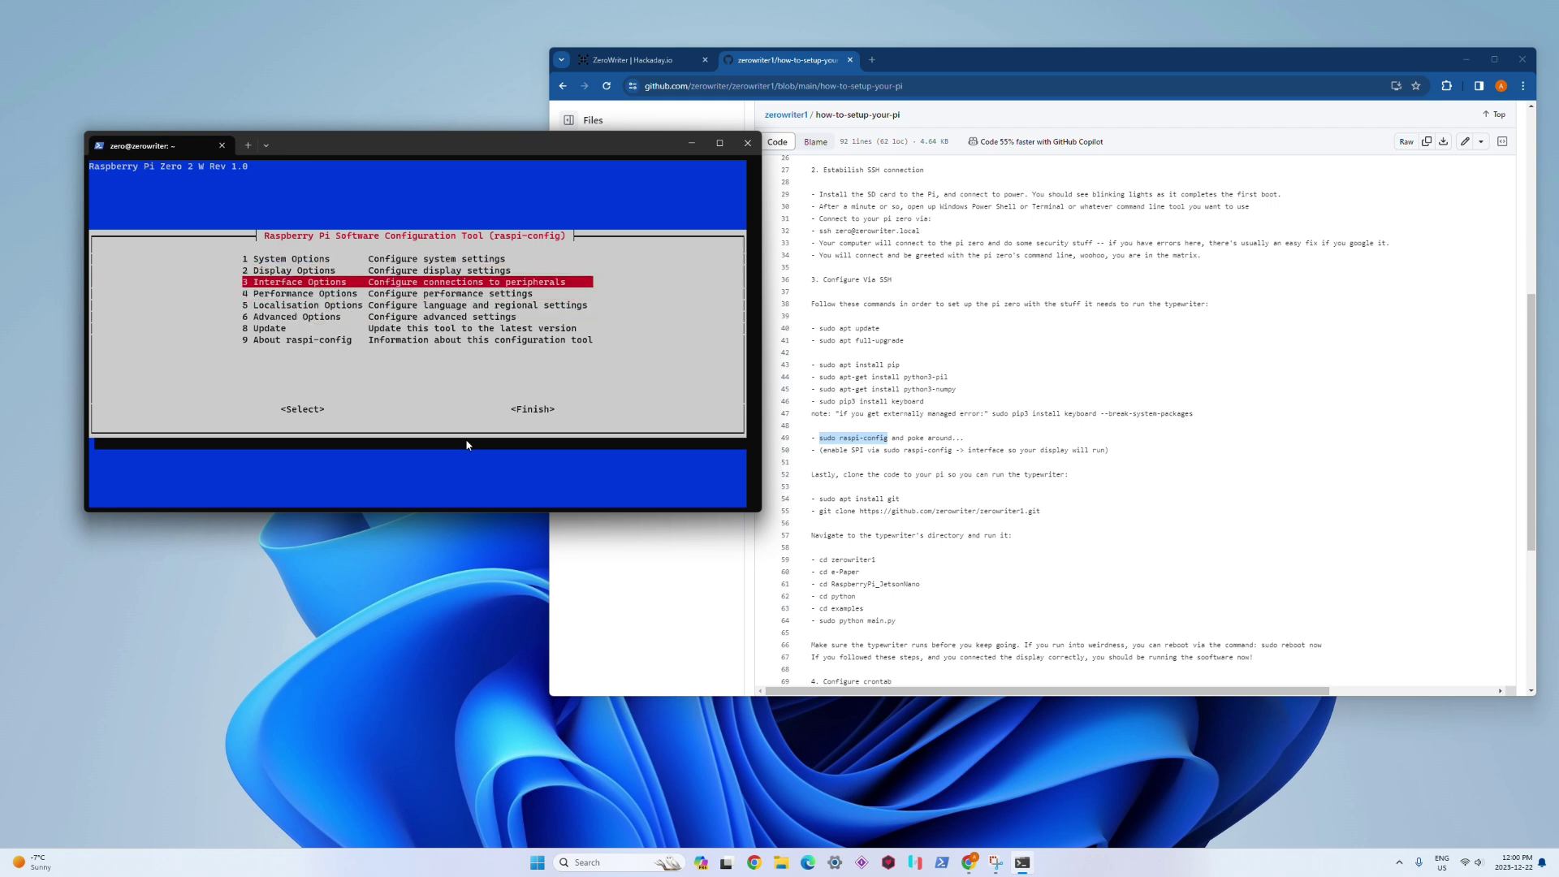
key(Up)
key(Up)
key(Down)
key(Down)
key(Return)
key(Down)
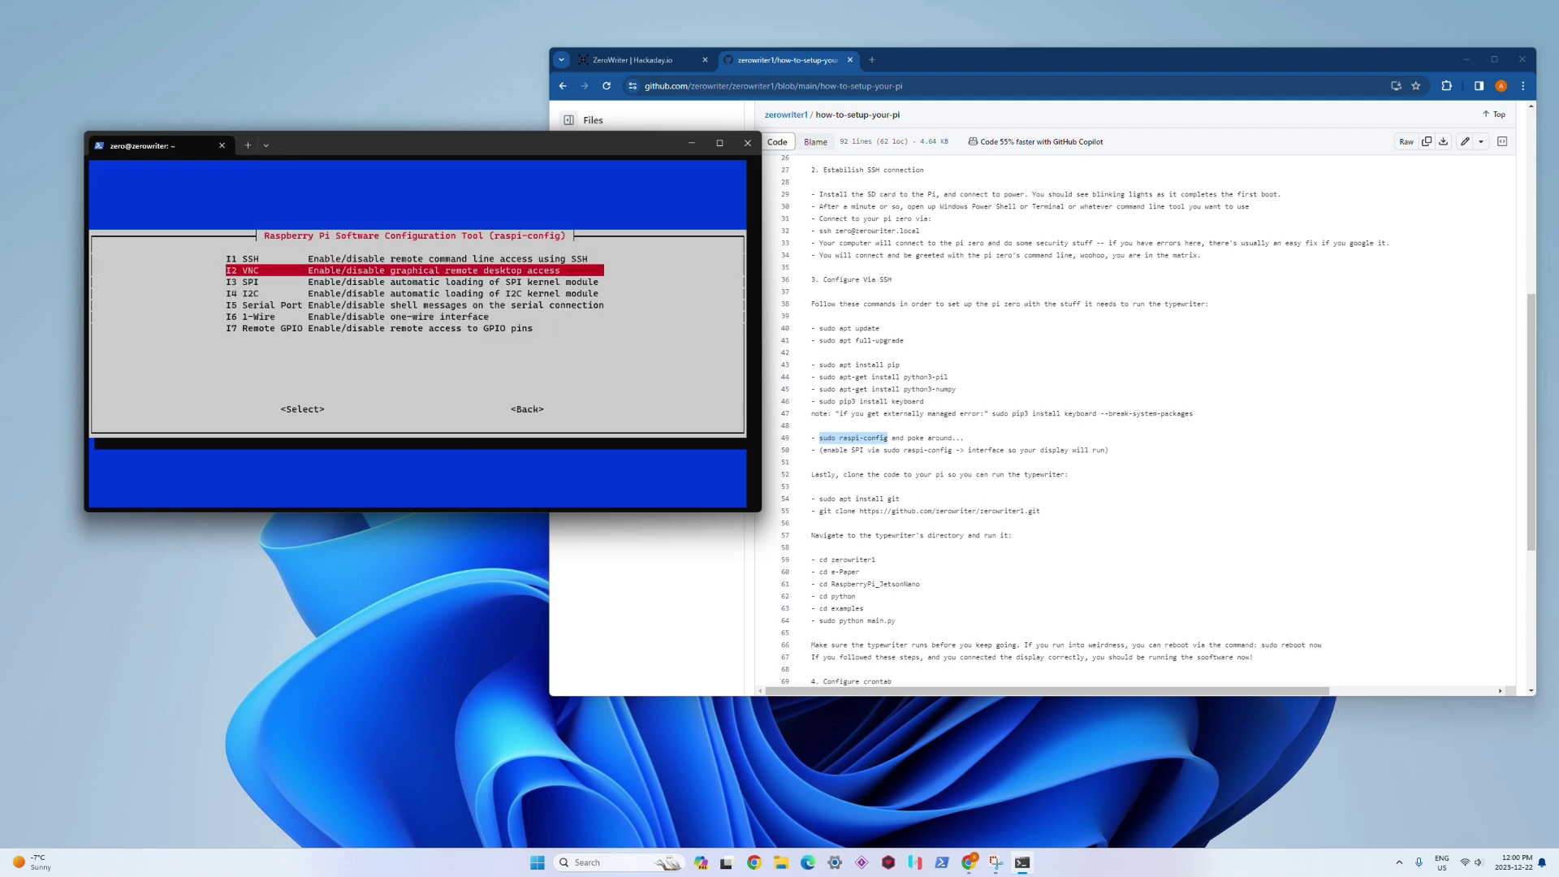
key(Down)
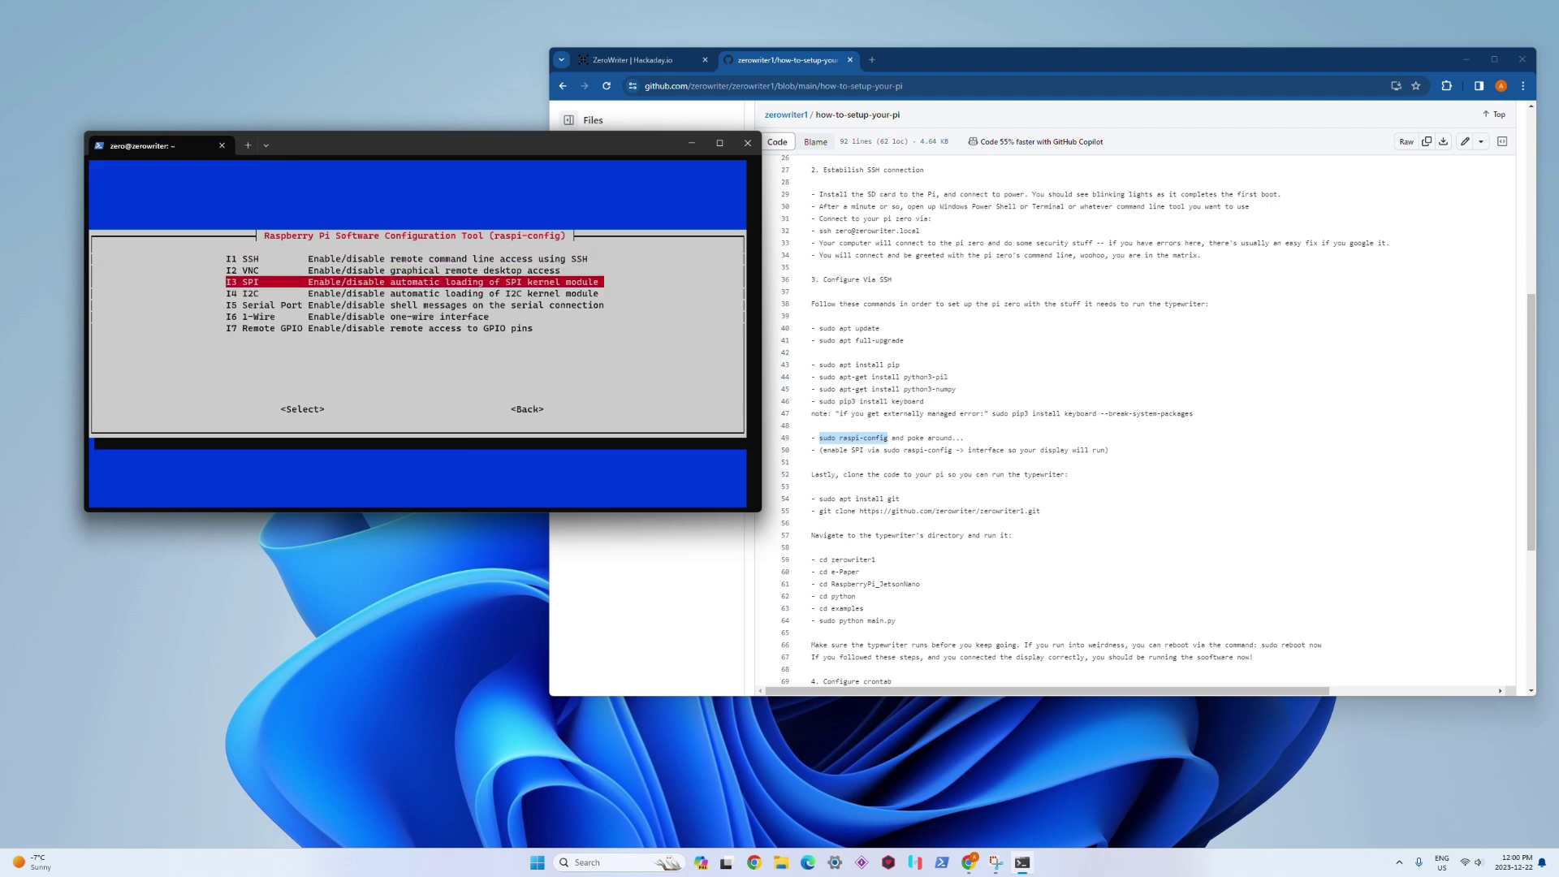
key(Return)
key(Left)
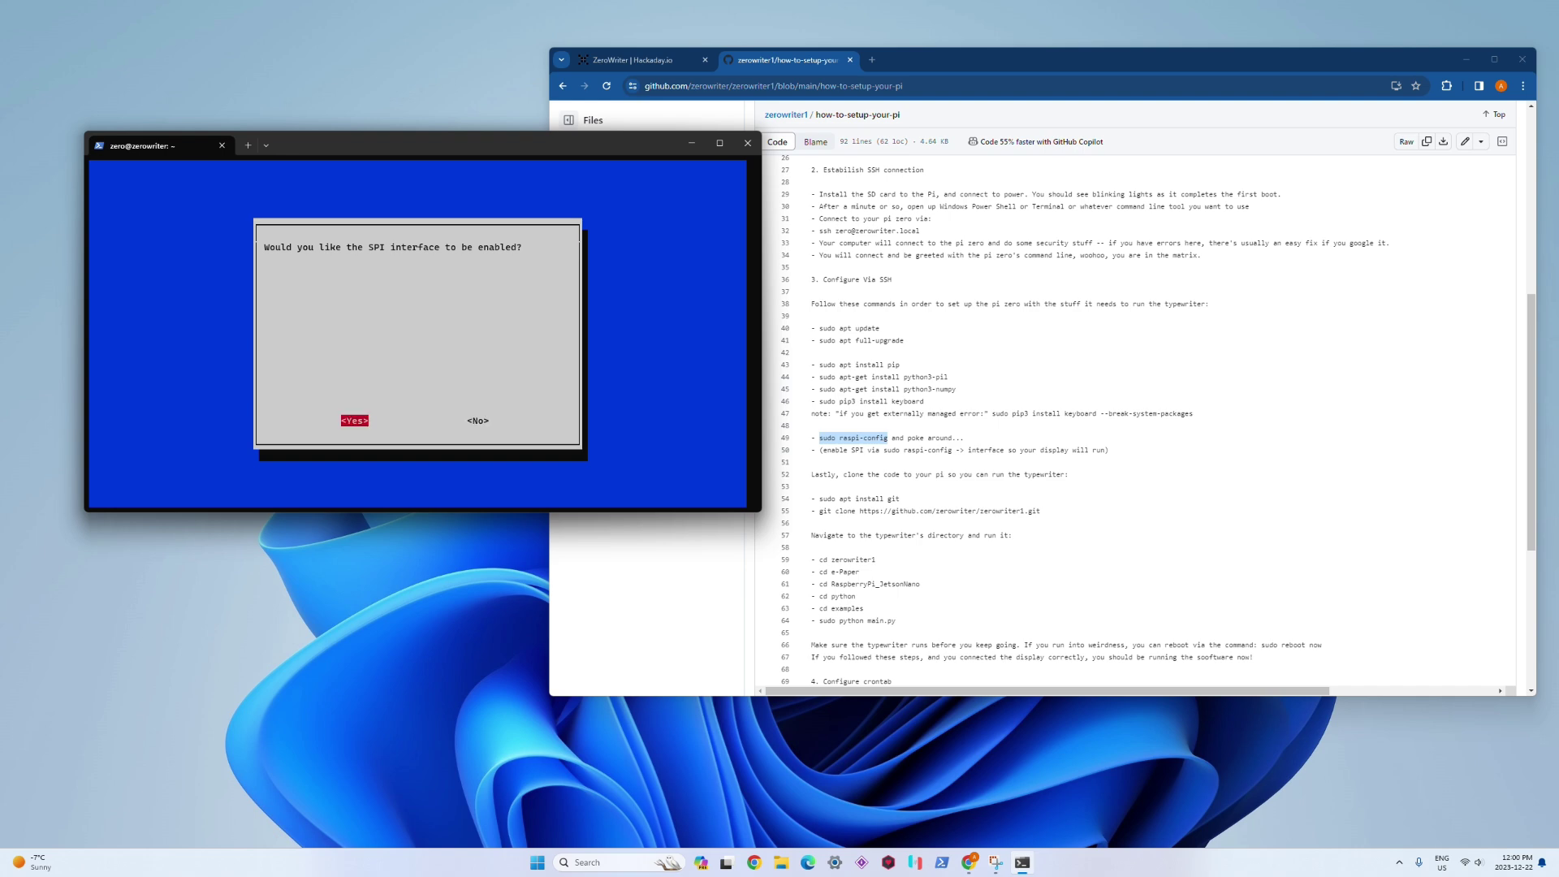
key(Return)
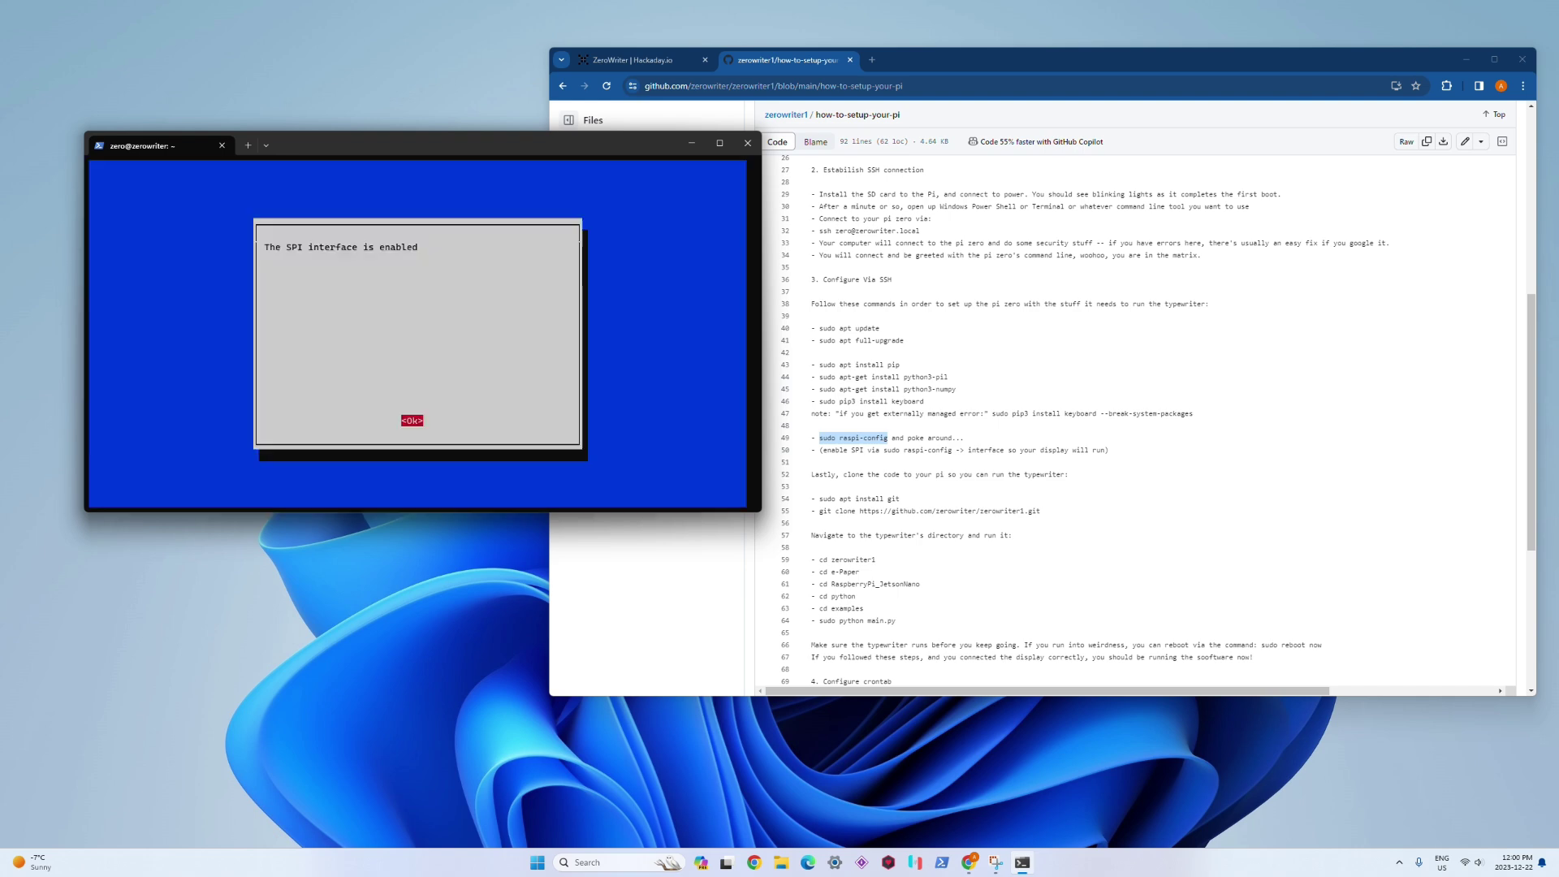
key(Return)
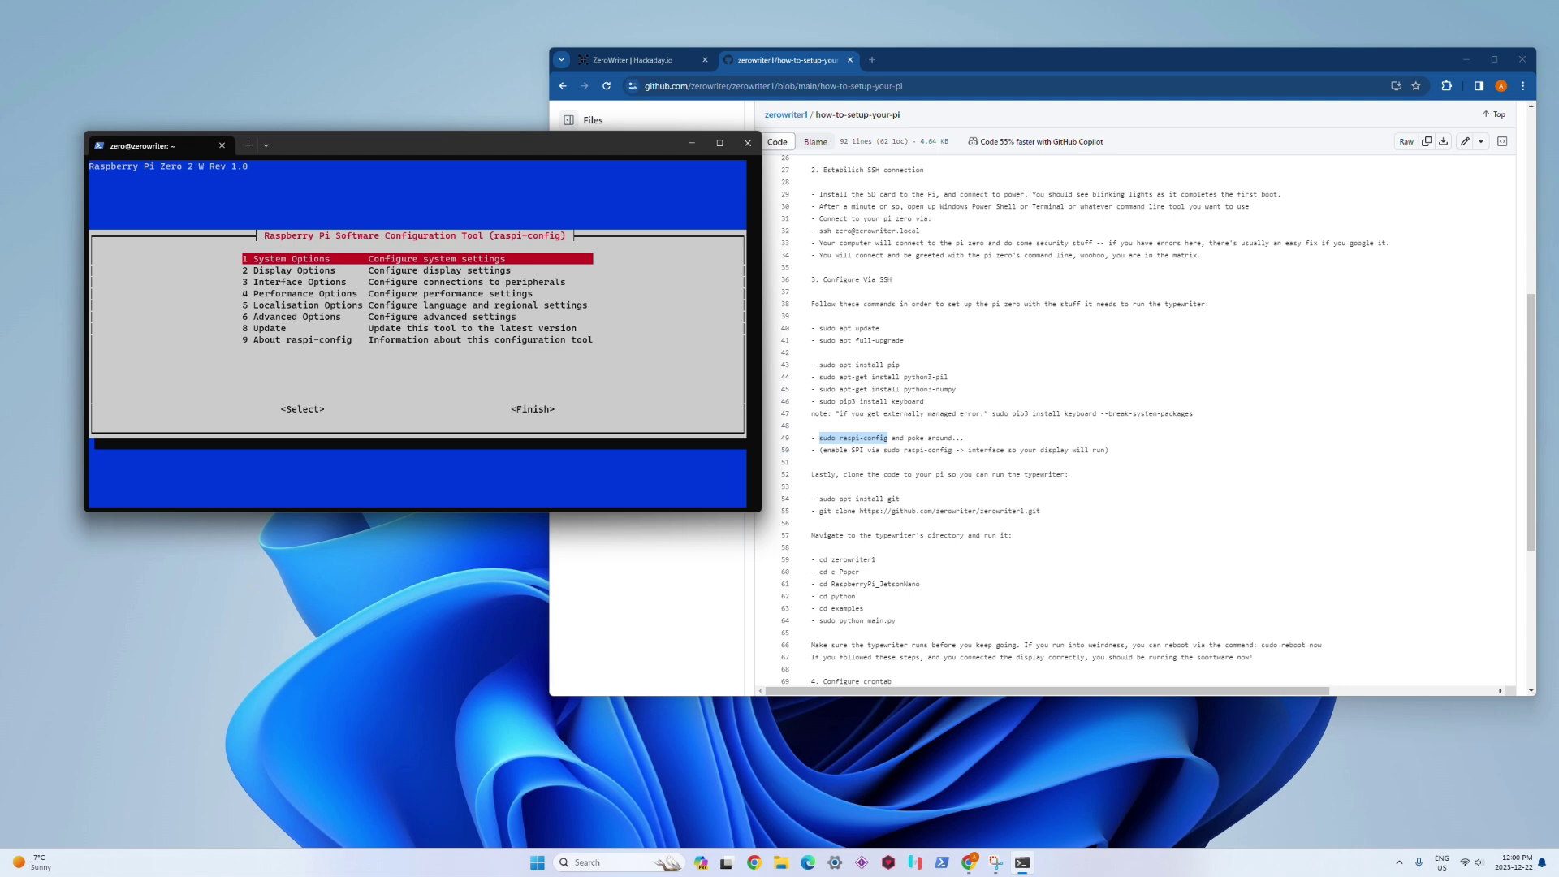
Step: Select Finish to leave raspi-config and return to the shell
key(Down)
key(Down)
key(Down)
key(Down)
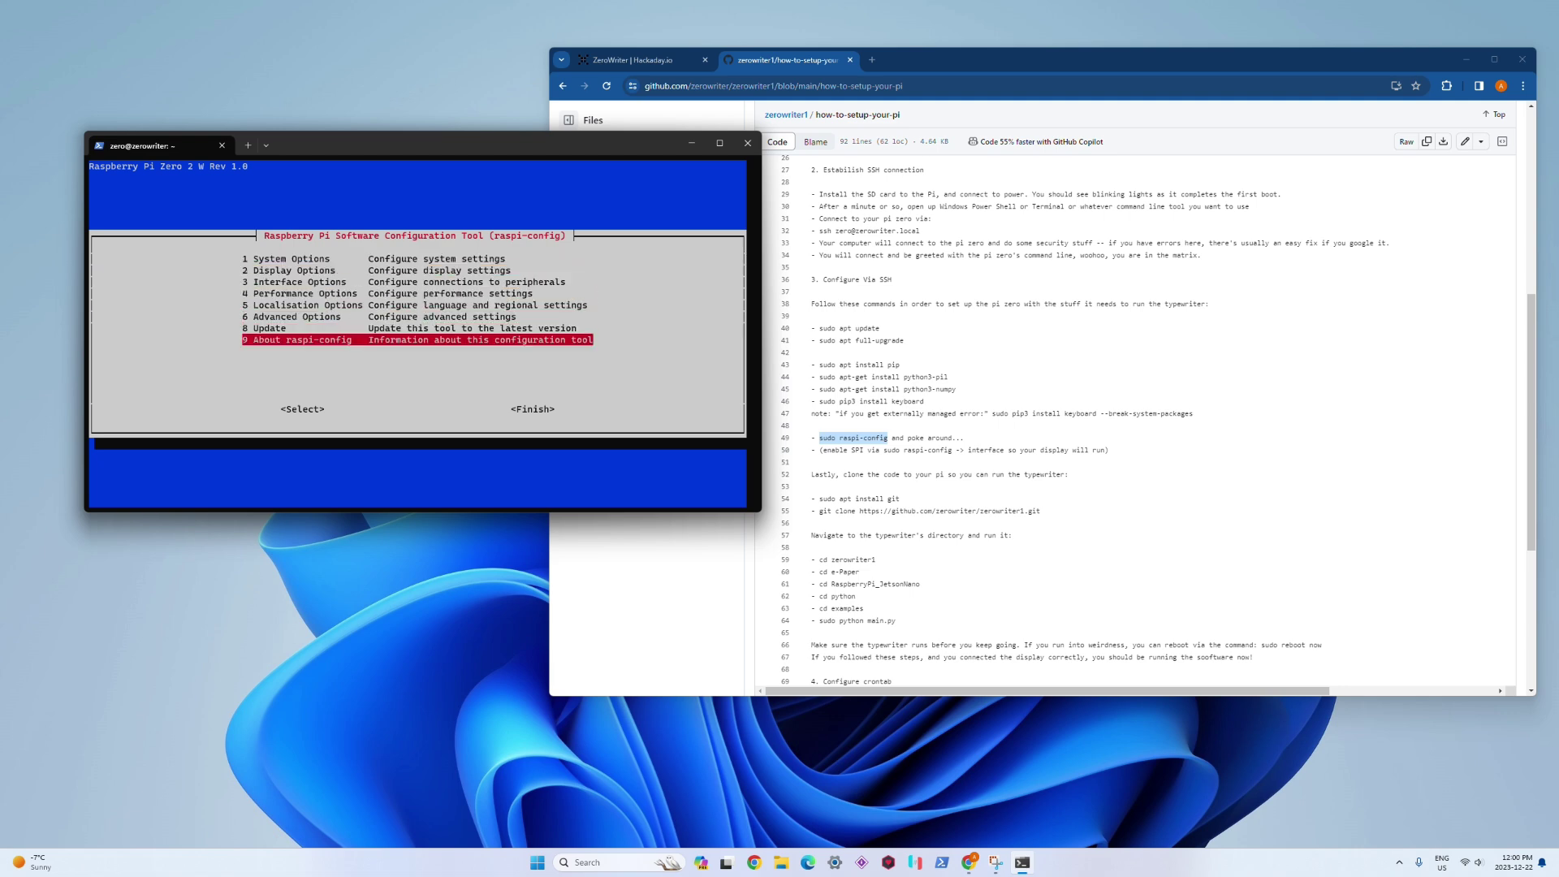
key(Tab)
key(Tab)
key(Return)
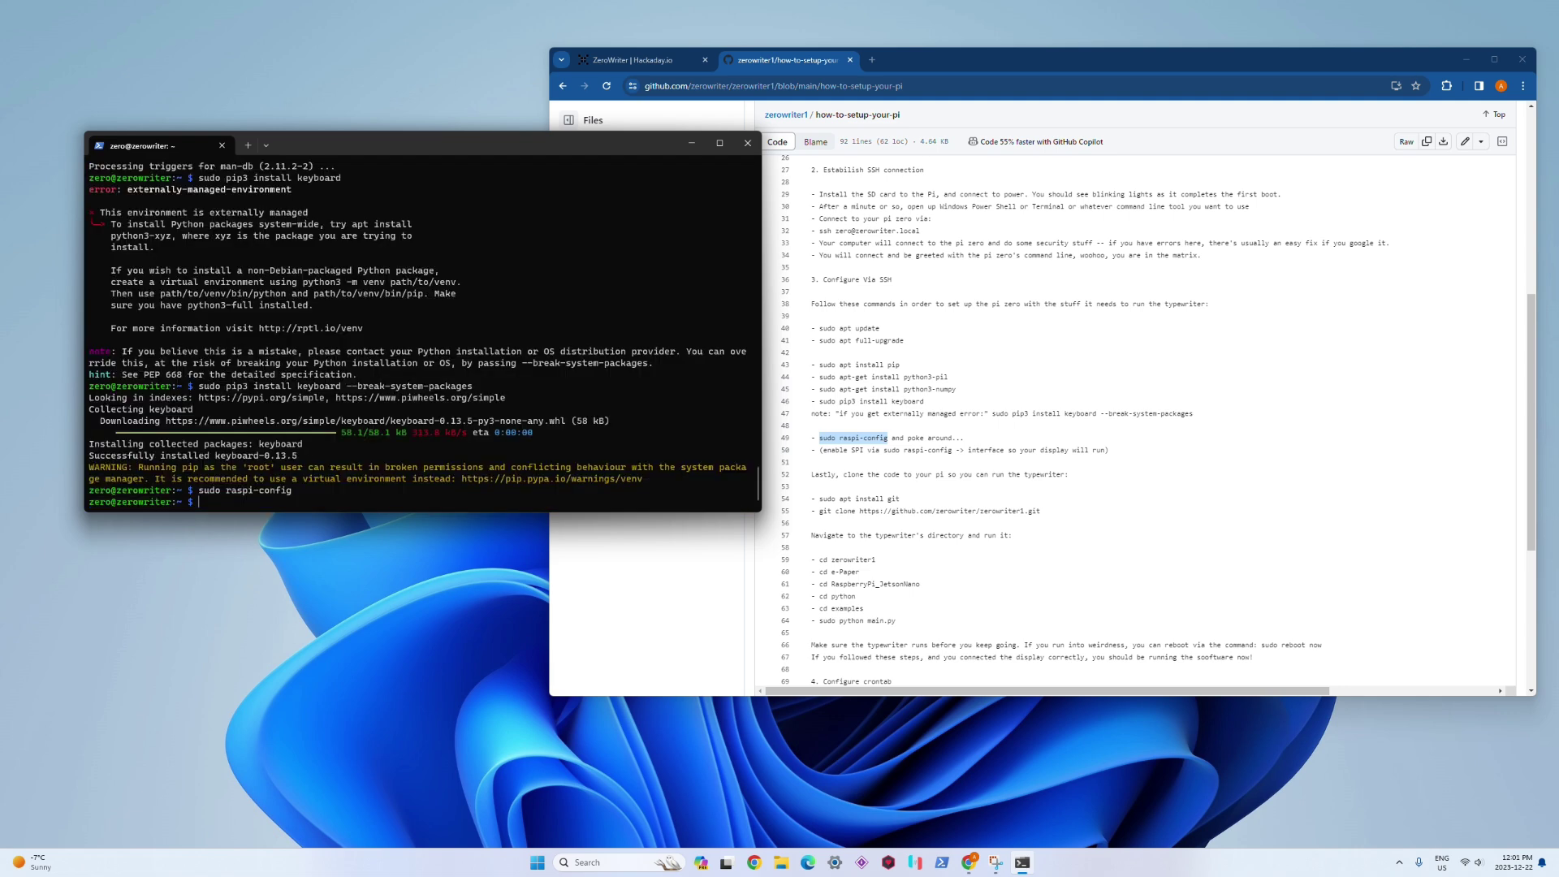
Step: Install git 2.39.2 on the Pi with the guide's 'sudo apt install git', answering y
click(901, 479)
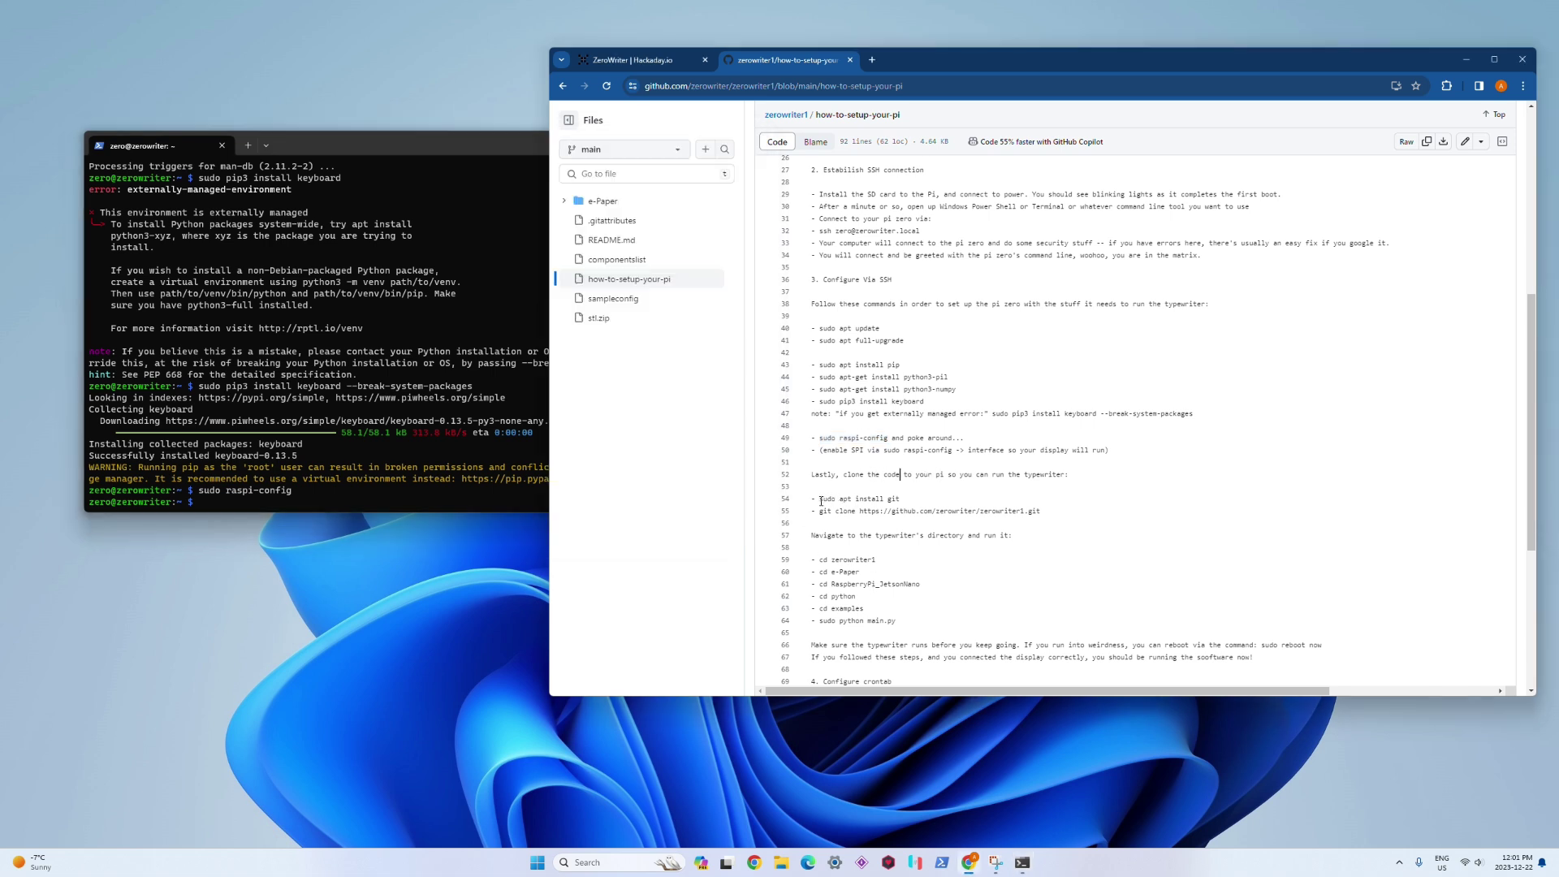
drag(820, 501, 901, 501)
right_click(891, 502)
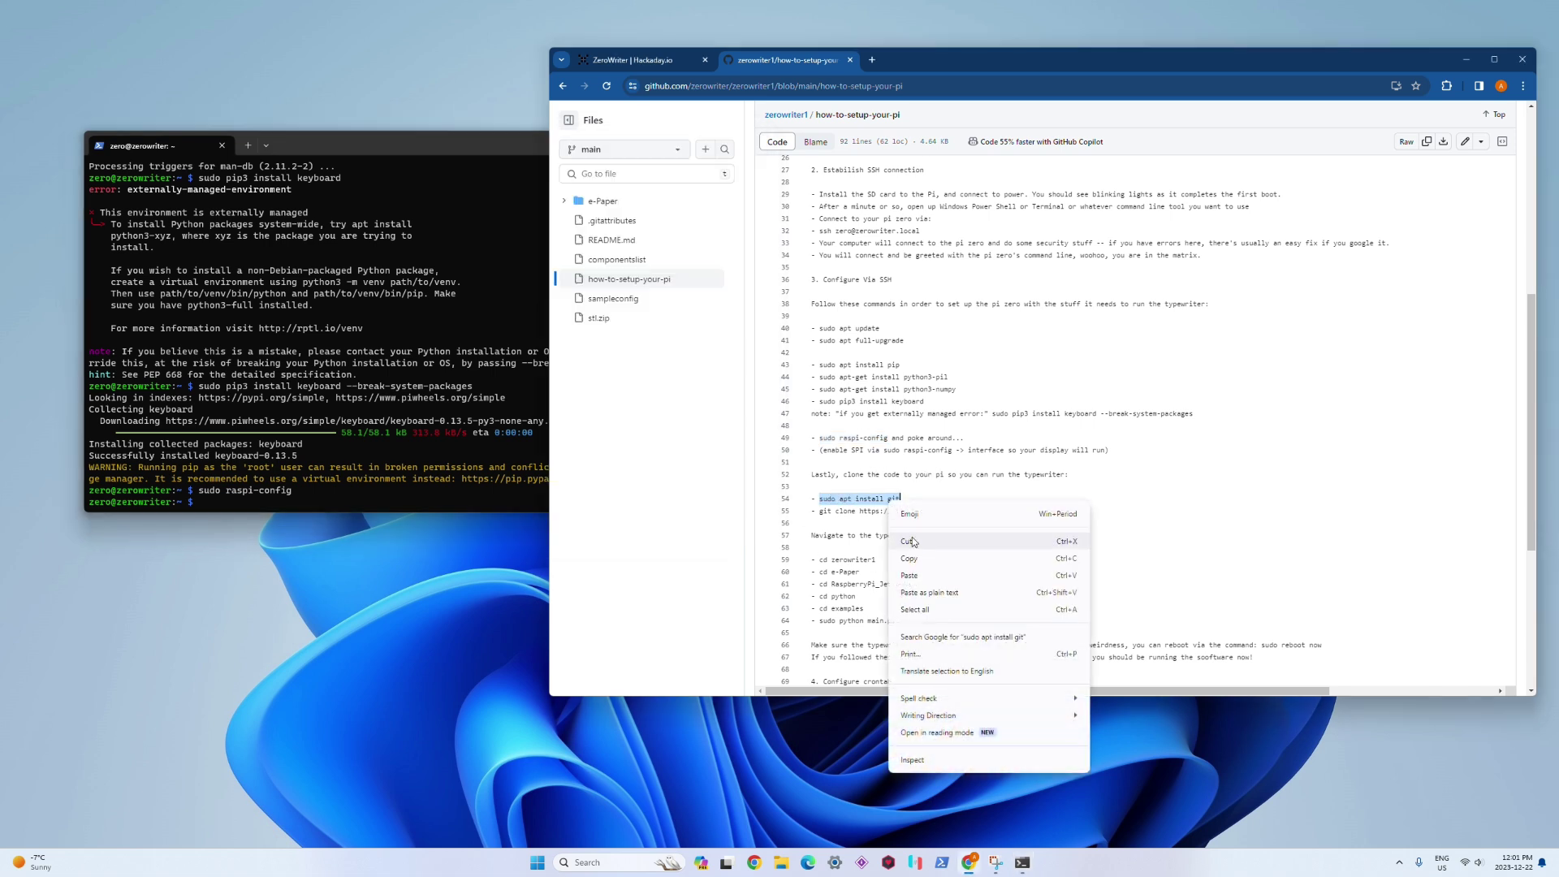
click(914, 542)
click(317, 436)
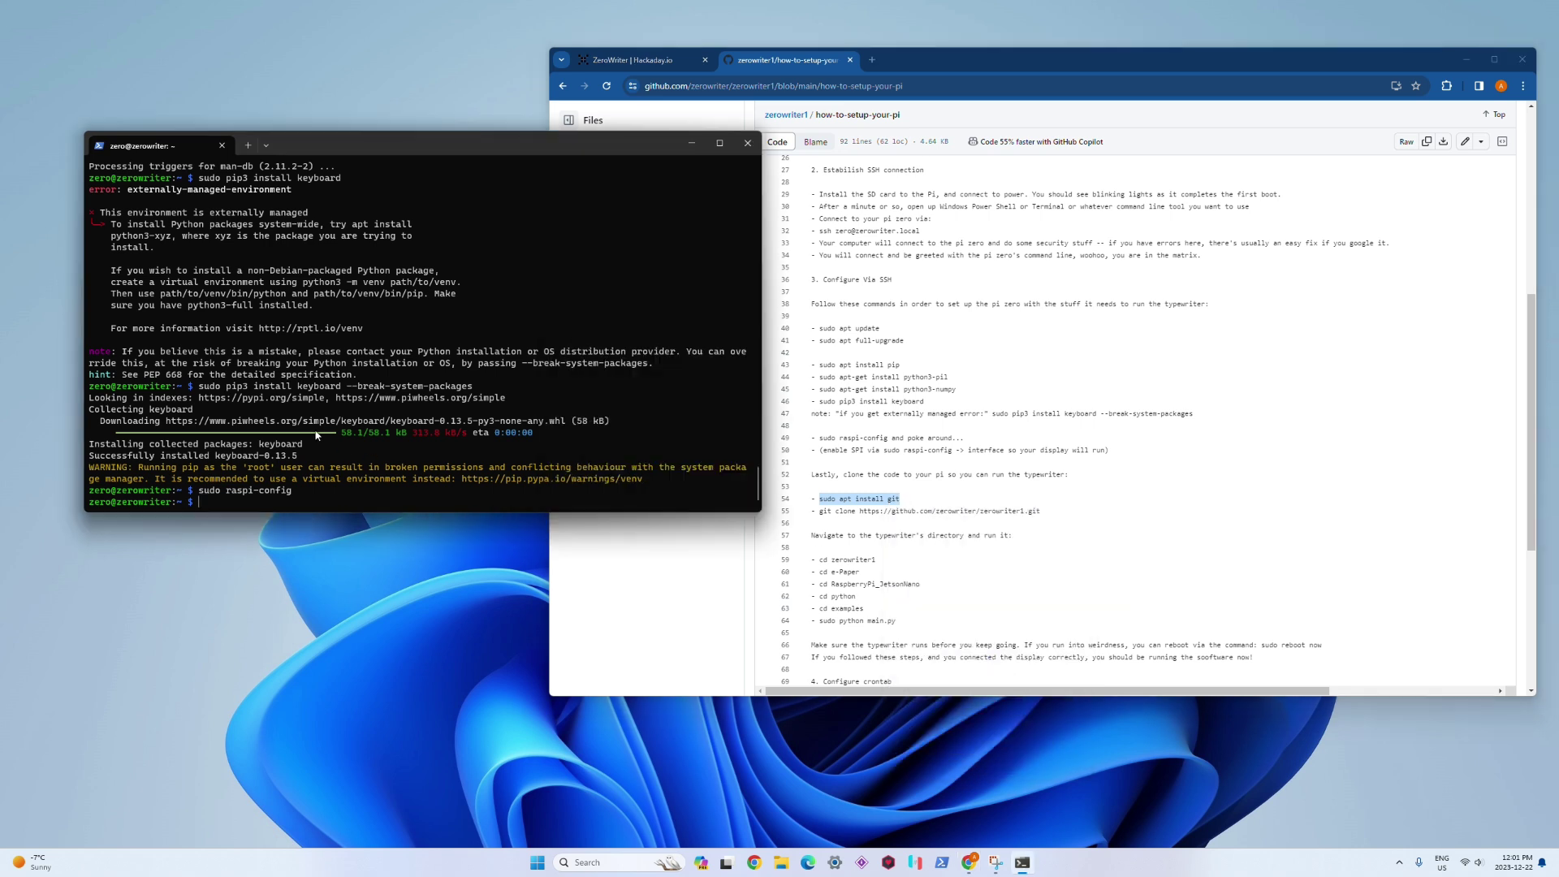
key(ctrl+v)
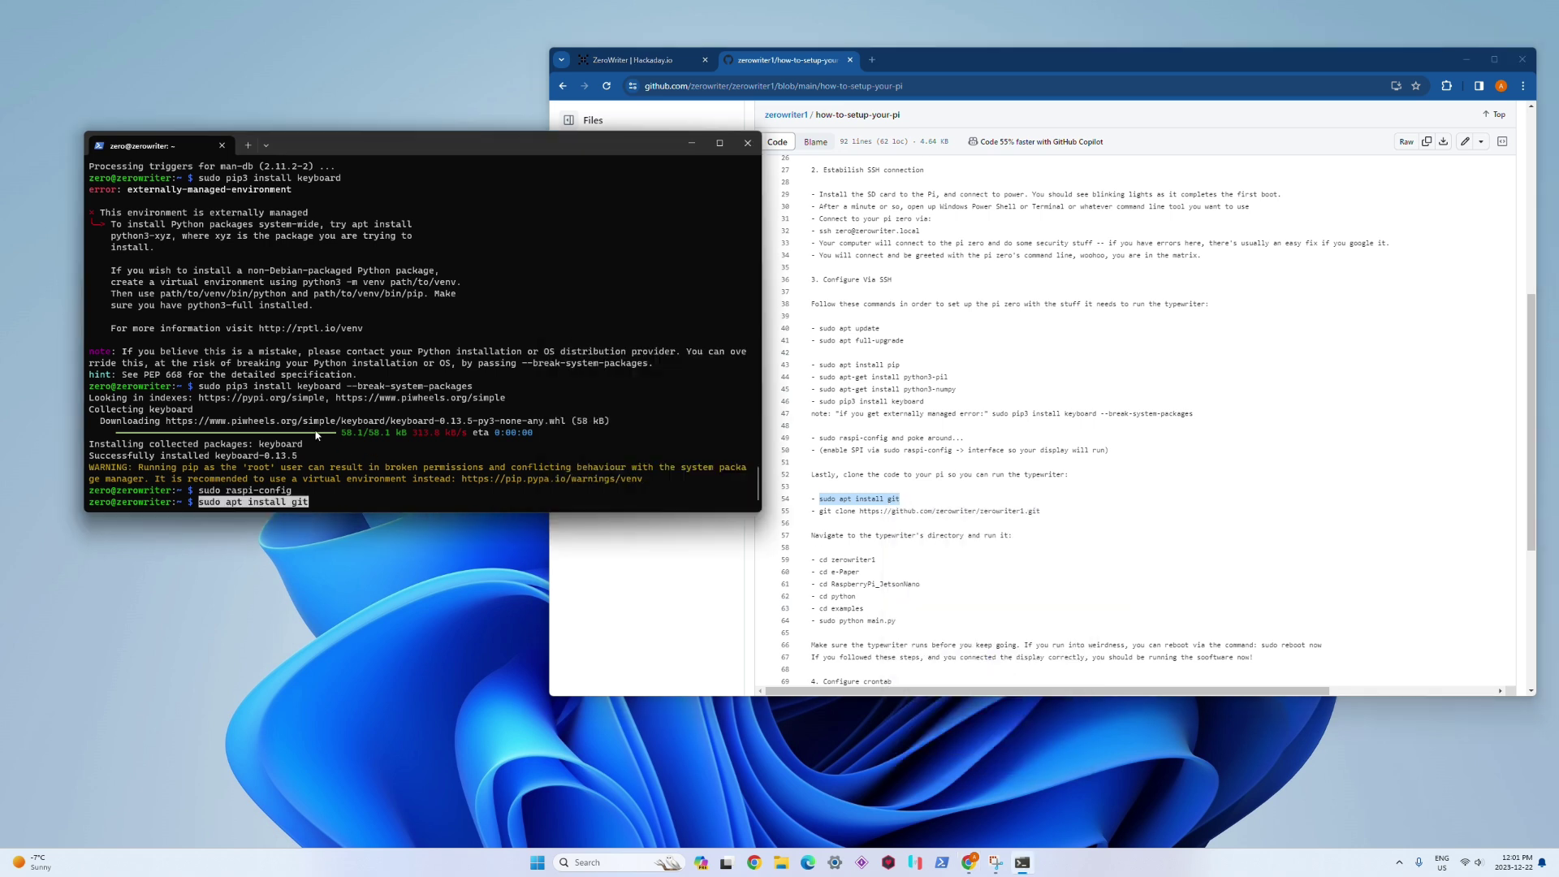
key(Return)
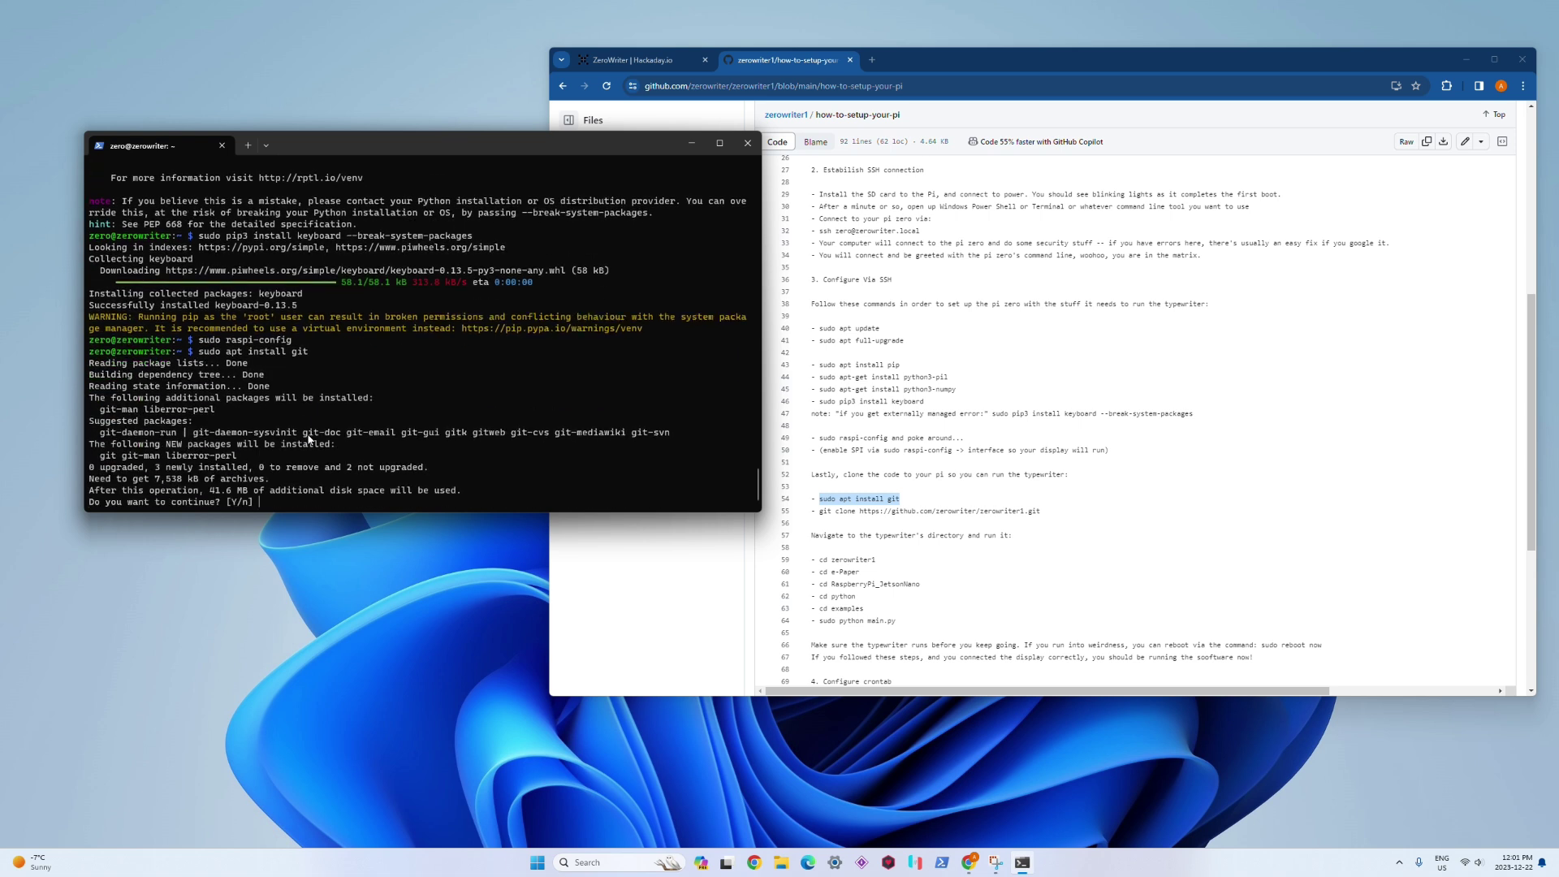
text(y)
key(Return)
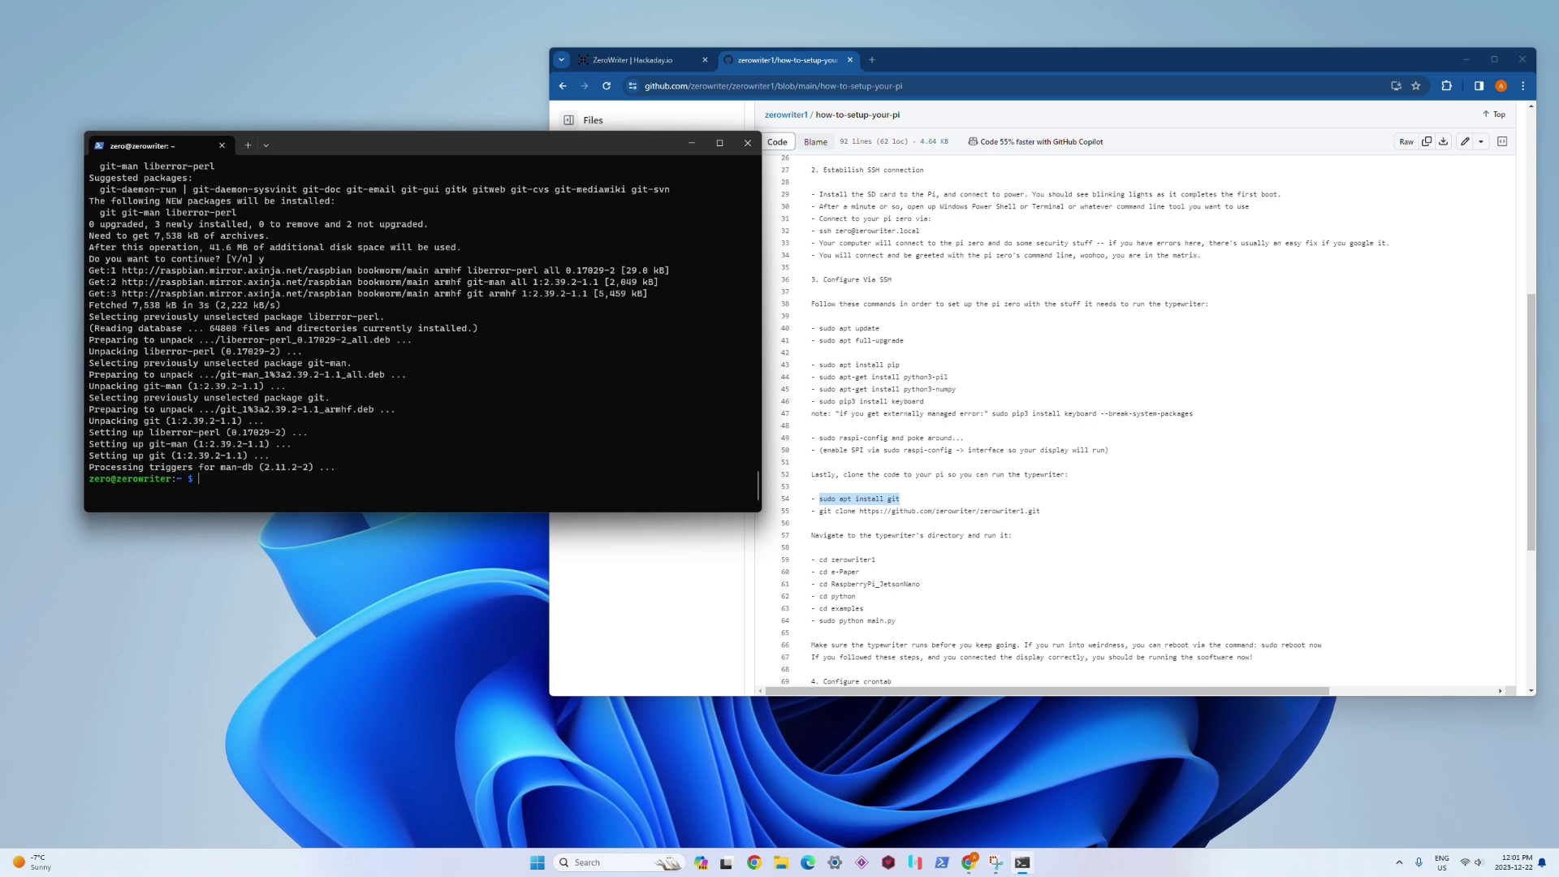
Step: Clone the zerowriter1 repository onto the Pi with the guide's git clone command
click(827, 501)
drag(819, 511, 1041, 515)
right_click(1041, 515)
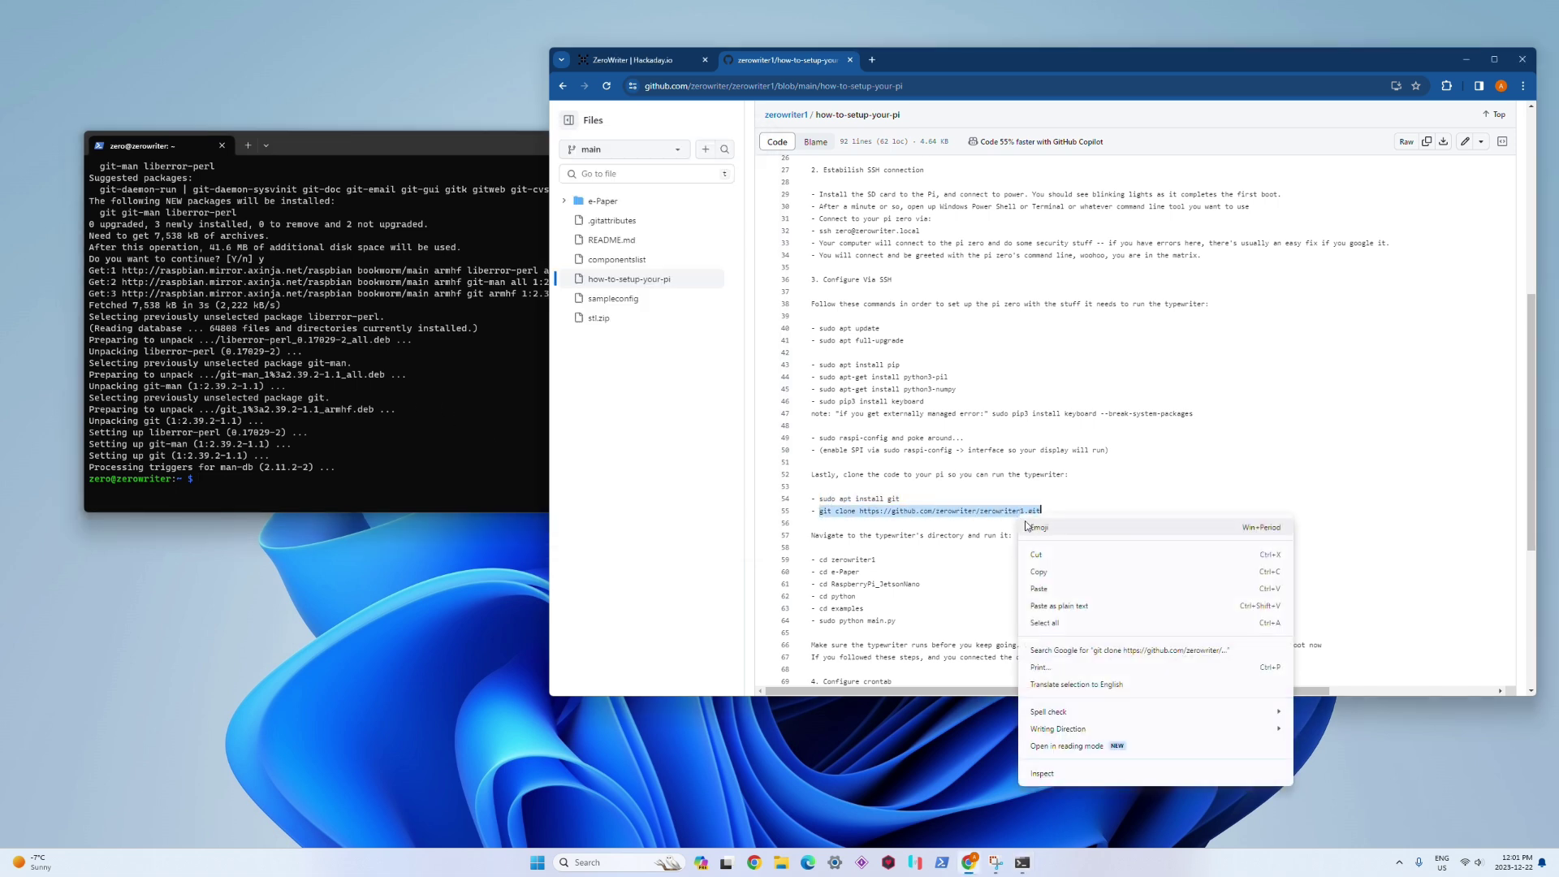
click(1050, 574)
click(386, 459)
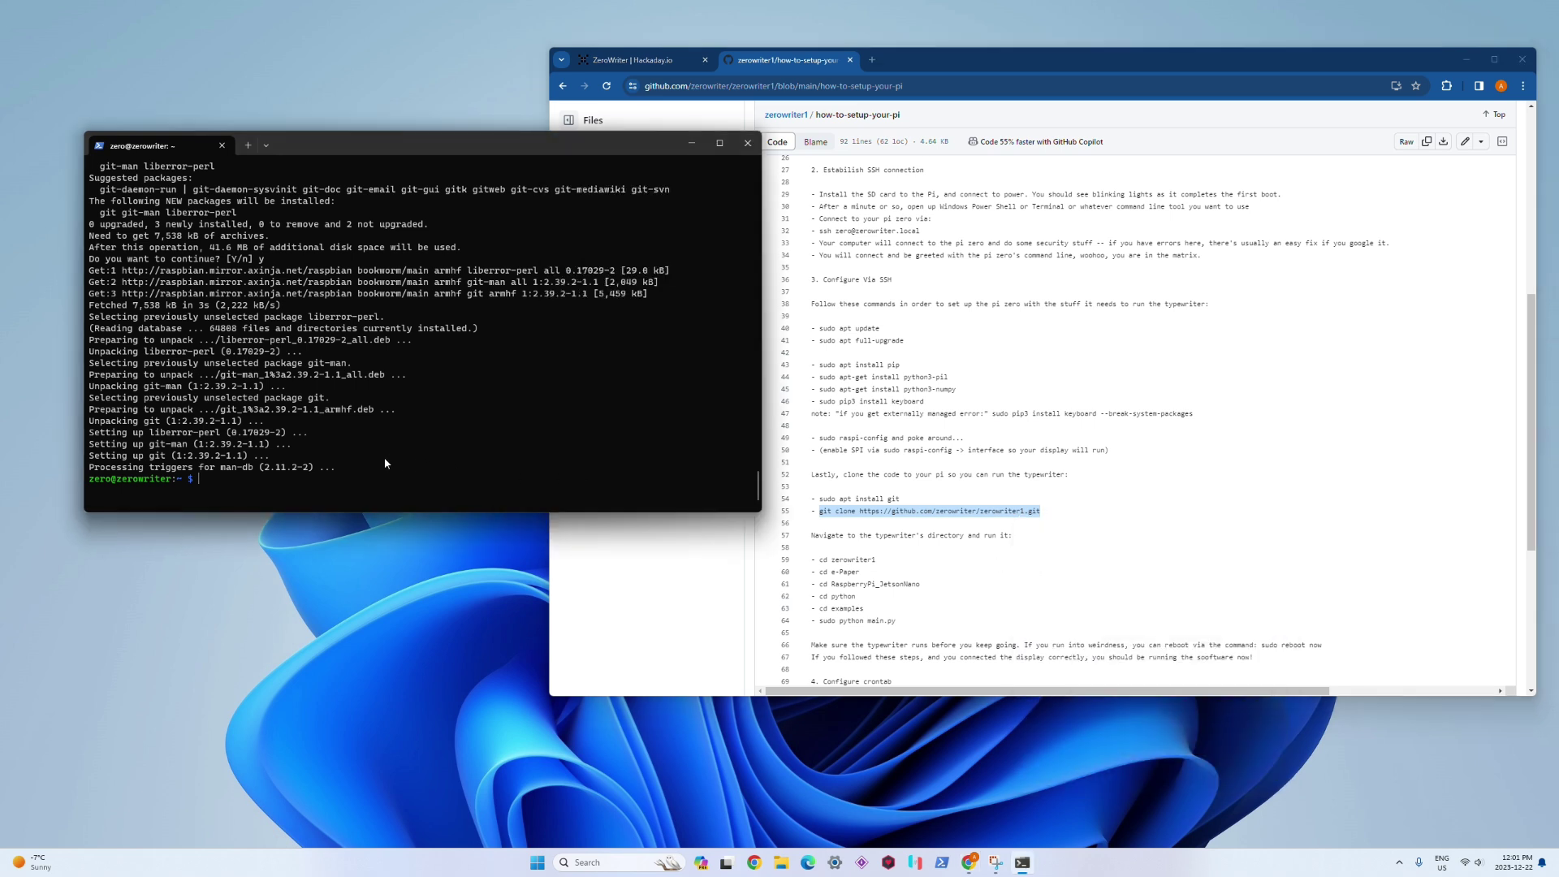
key(ctrl+v)
key(Return)
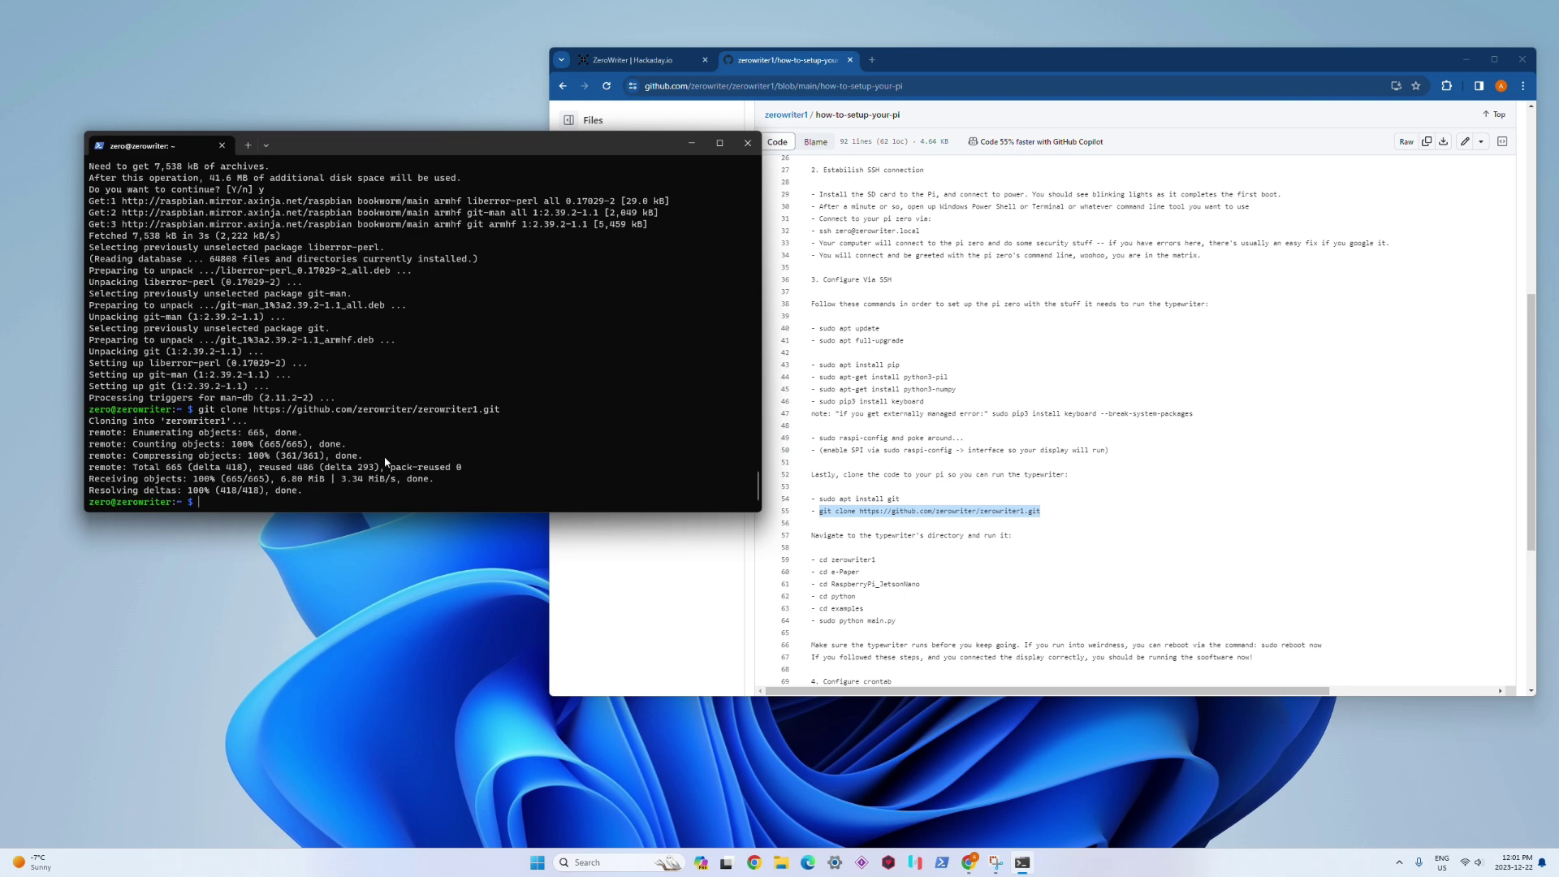
Step: Change into zerowriter1/e-Paper/RaspberryPi_JetsonNano/python/examples, listing the repository contents along the way
click(865, 499)
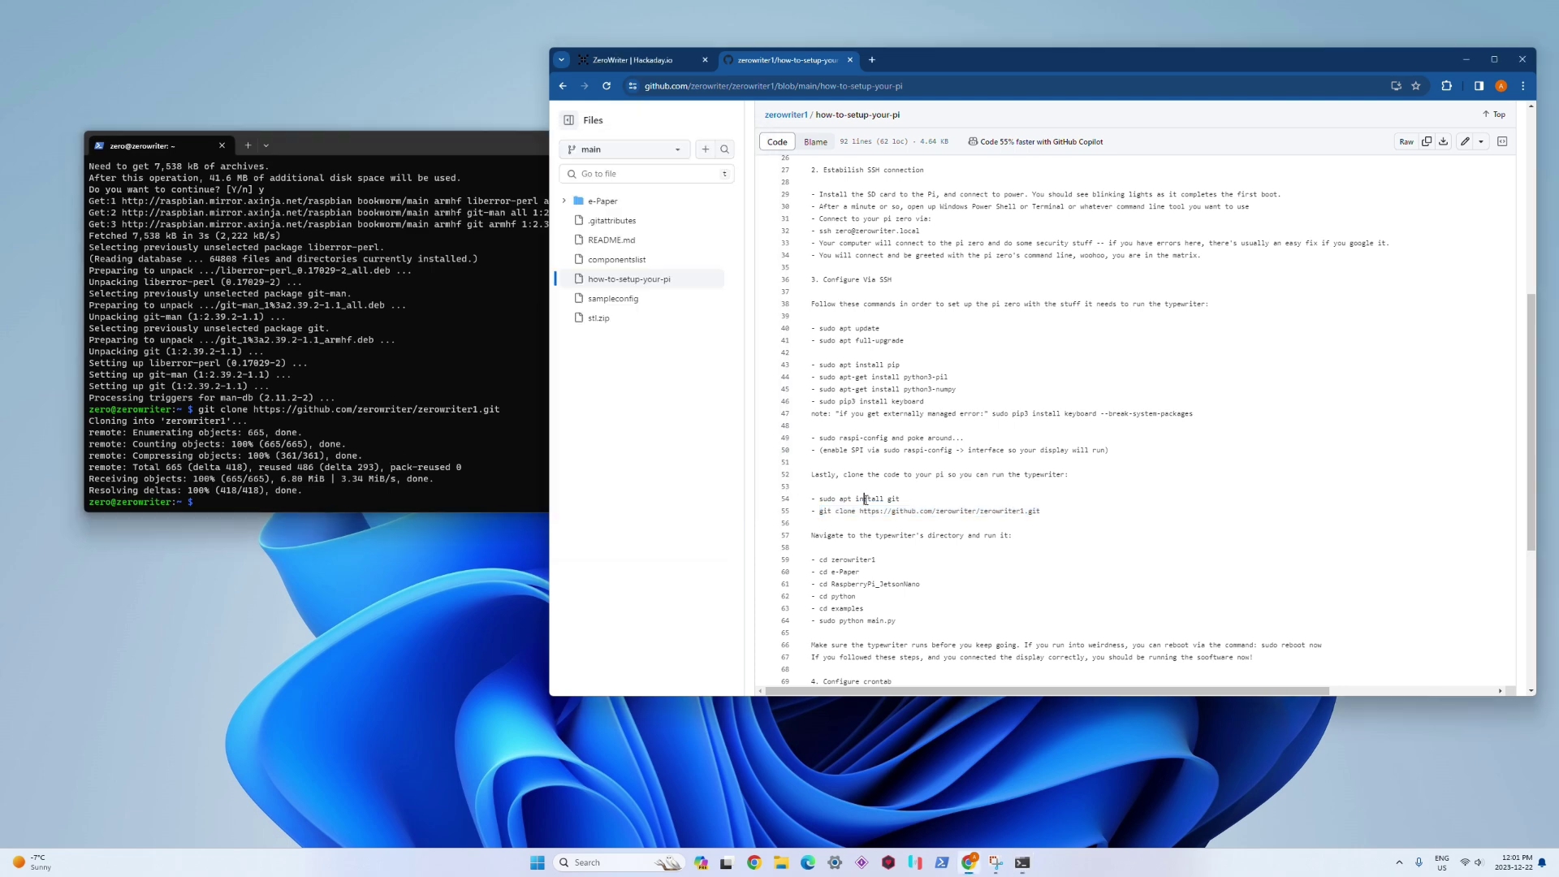
scroll(863, 479, down, 3)
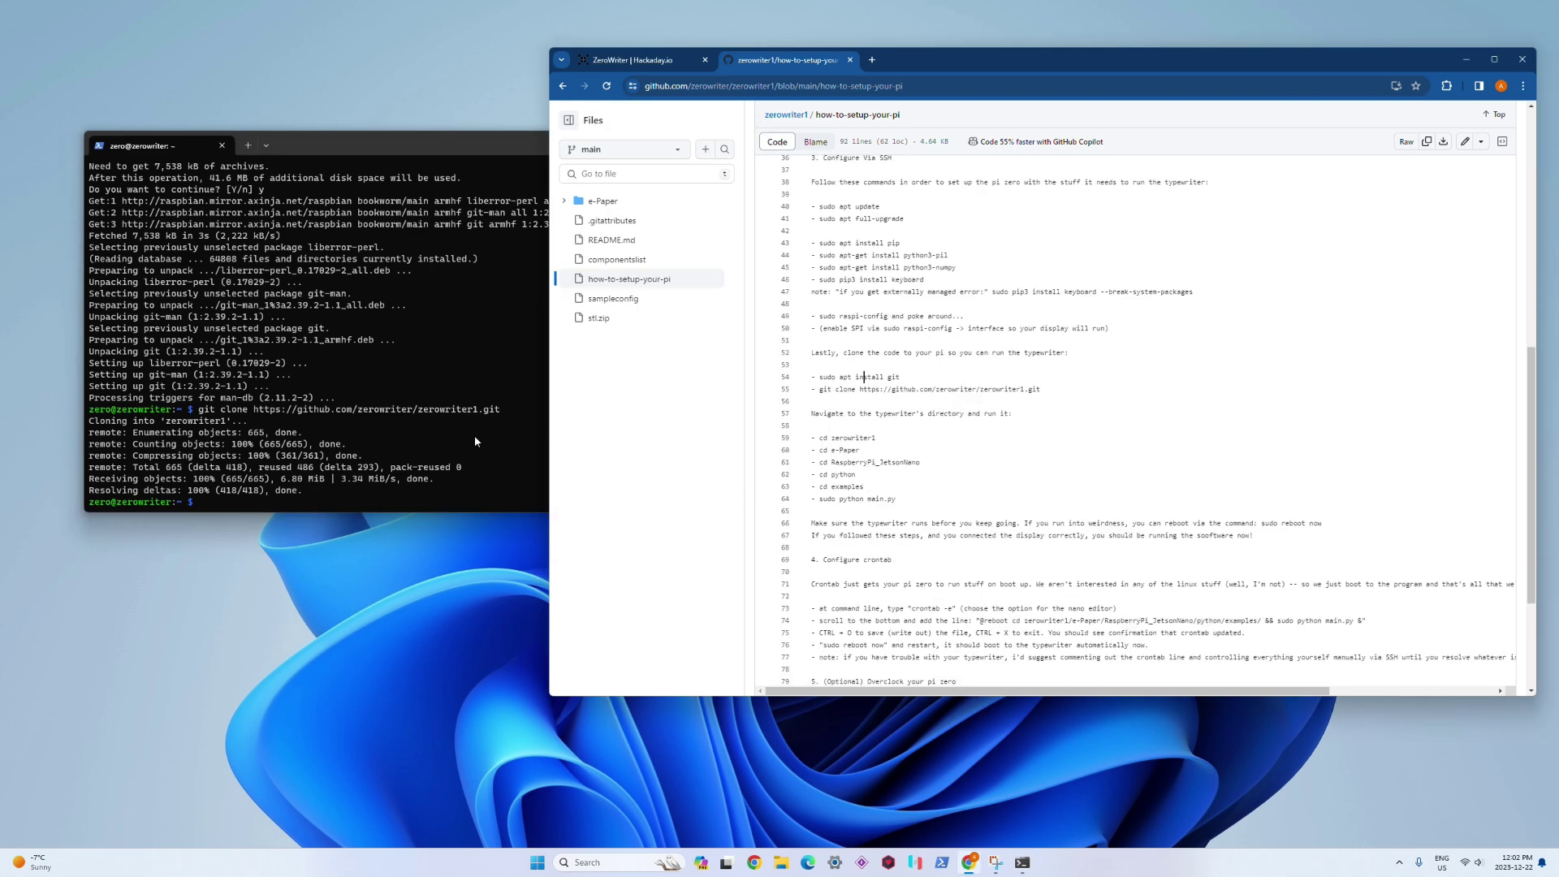
click(423, 443)
text(cd z)
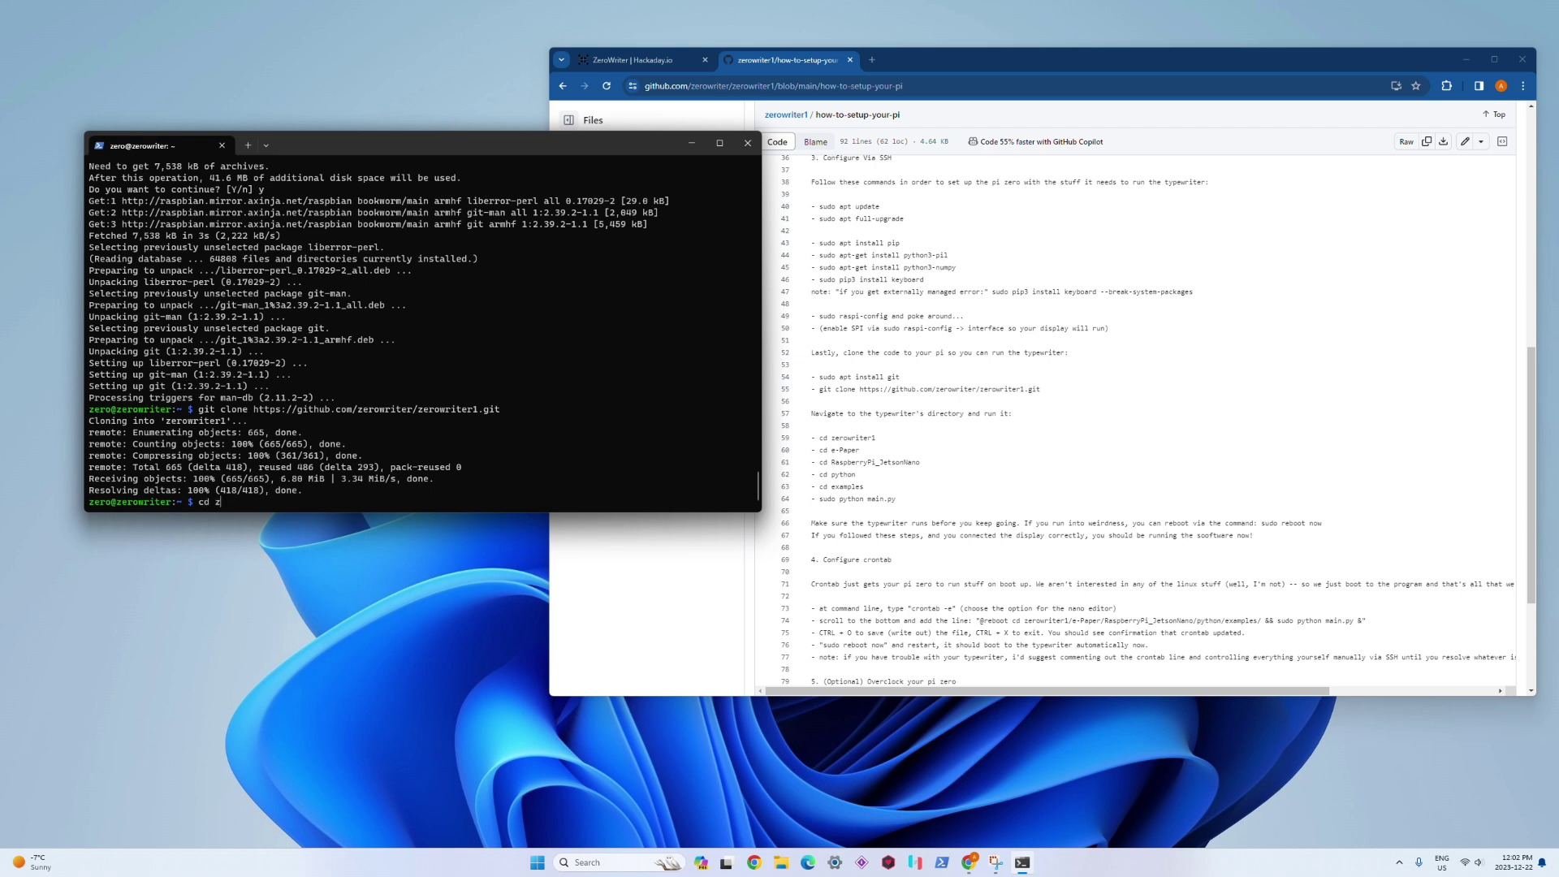
text(erowriter1)
key(Return)
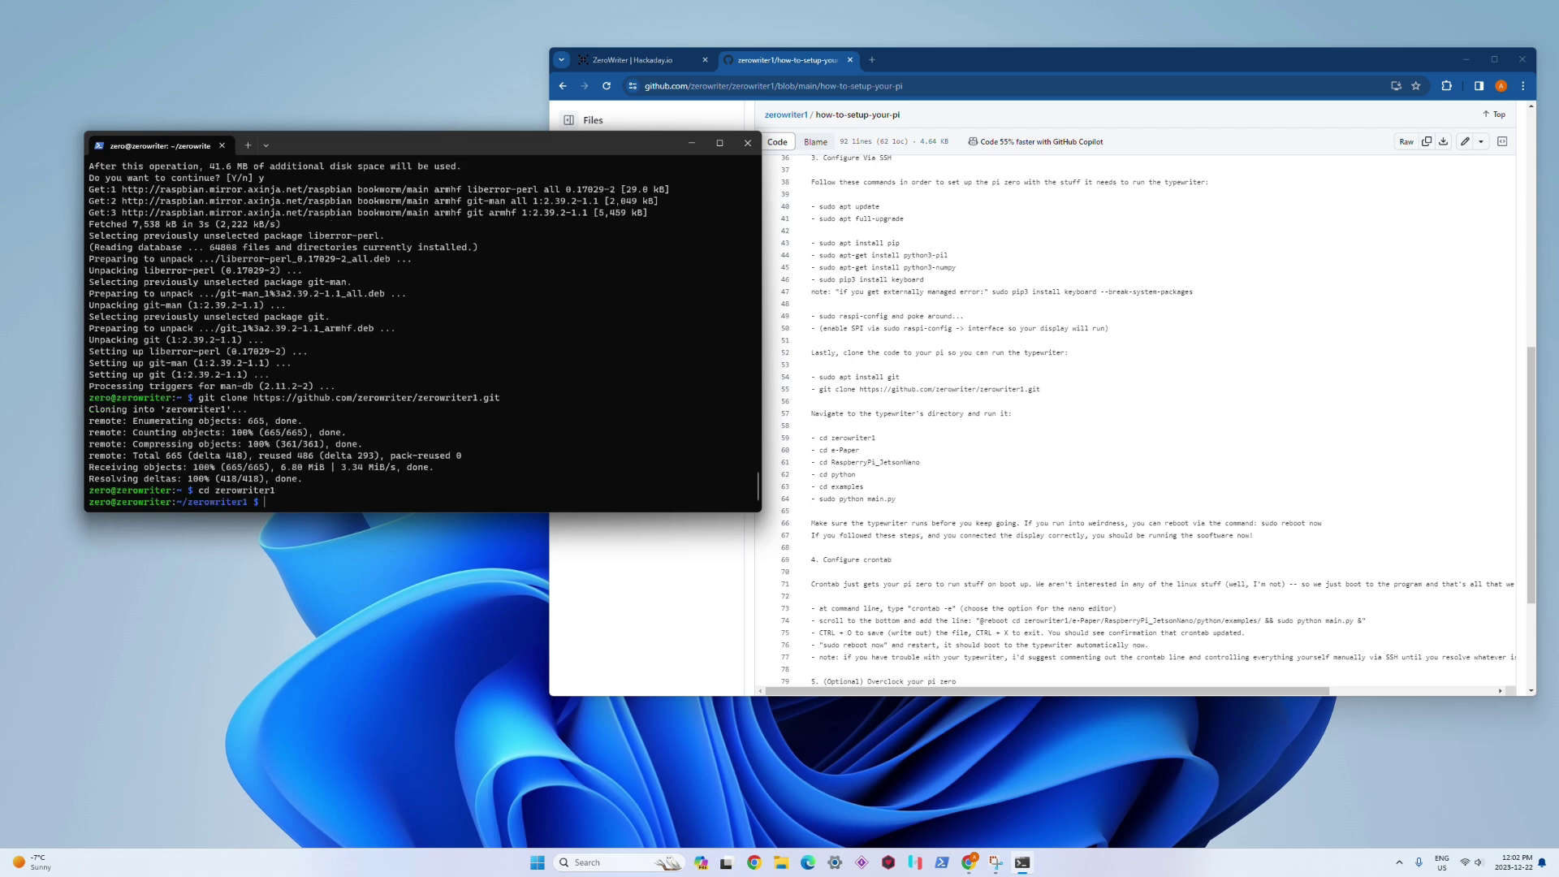
text(ls)
key(Return)
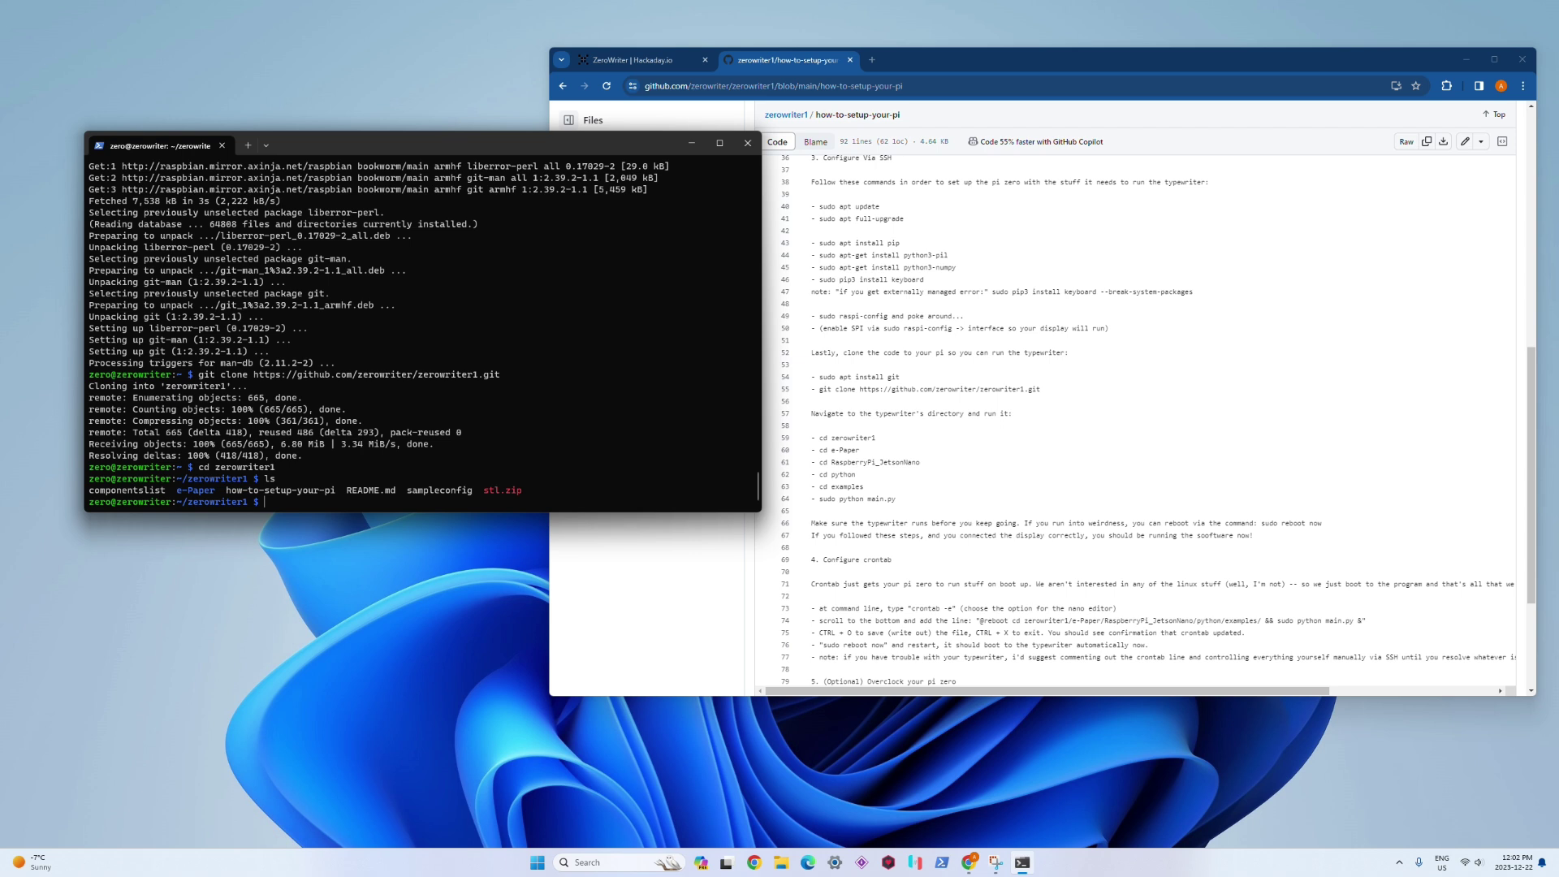
text(cd e-Pap)
text(er)
key(Return)
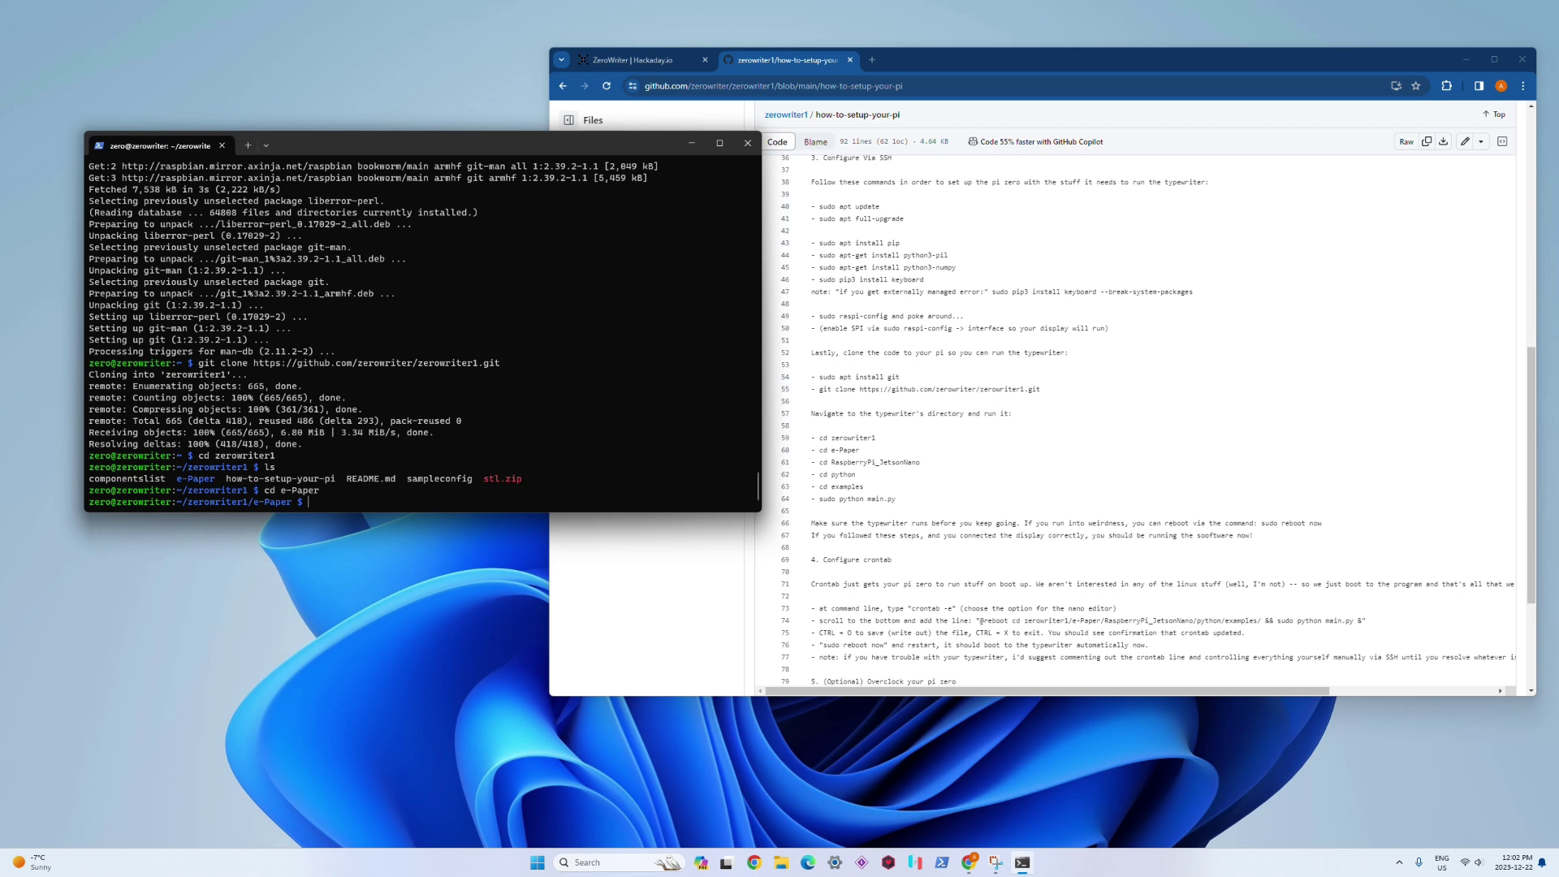
text(cd RaspberryPi_JetsonNano)
key(Return)
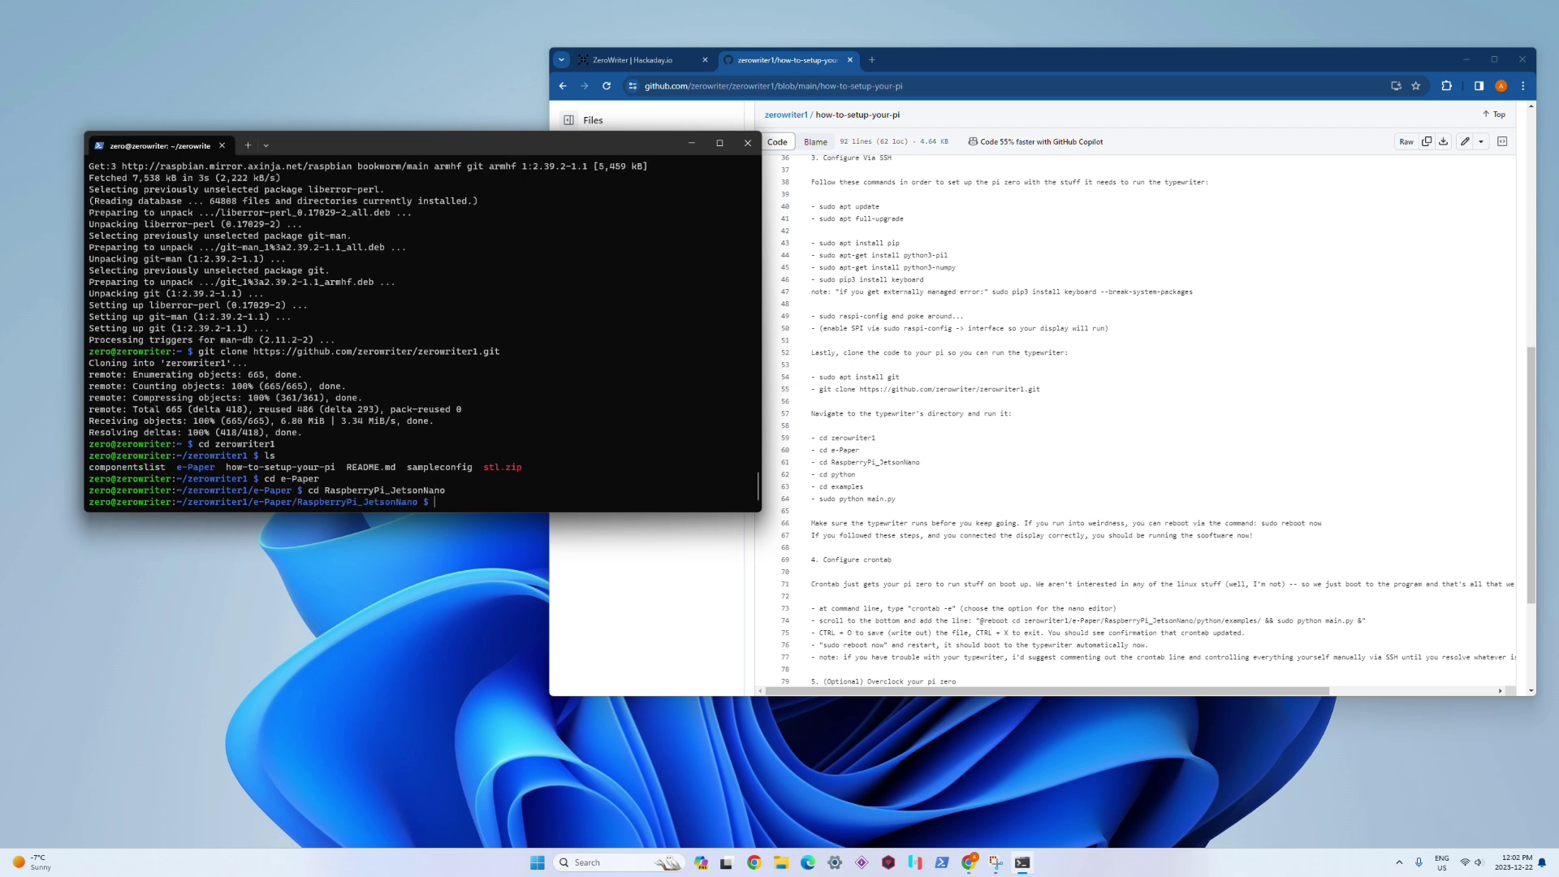
text(cd python)
key(Return)
text(cd examples)
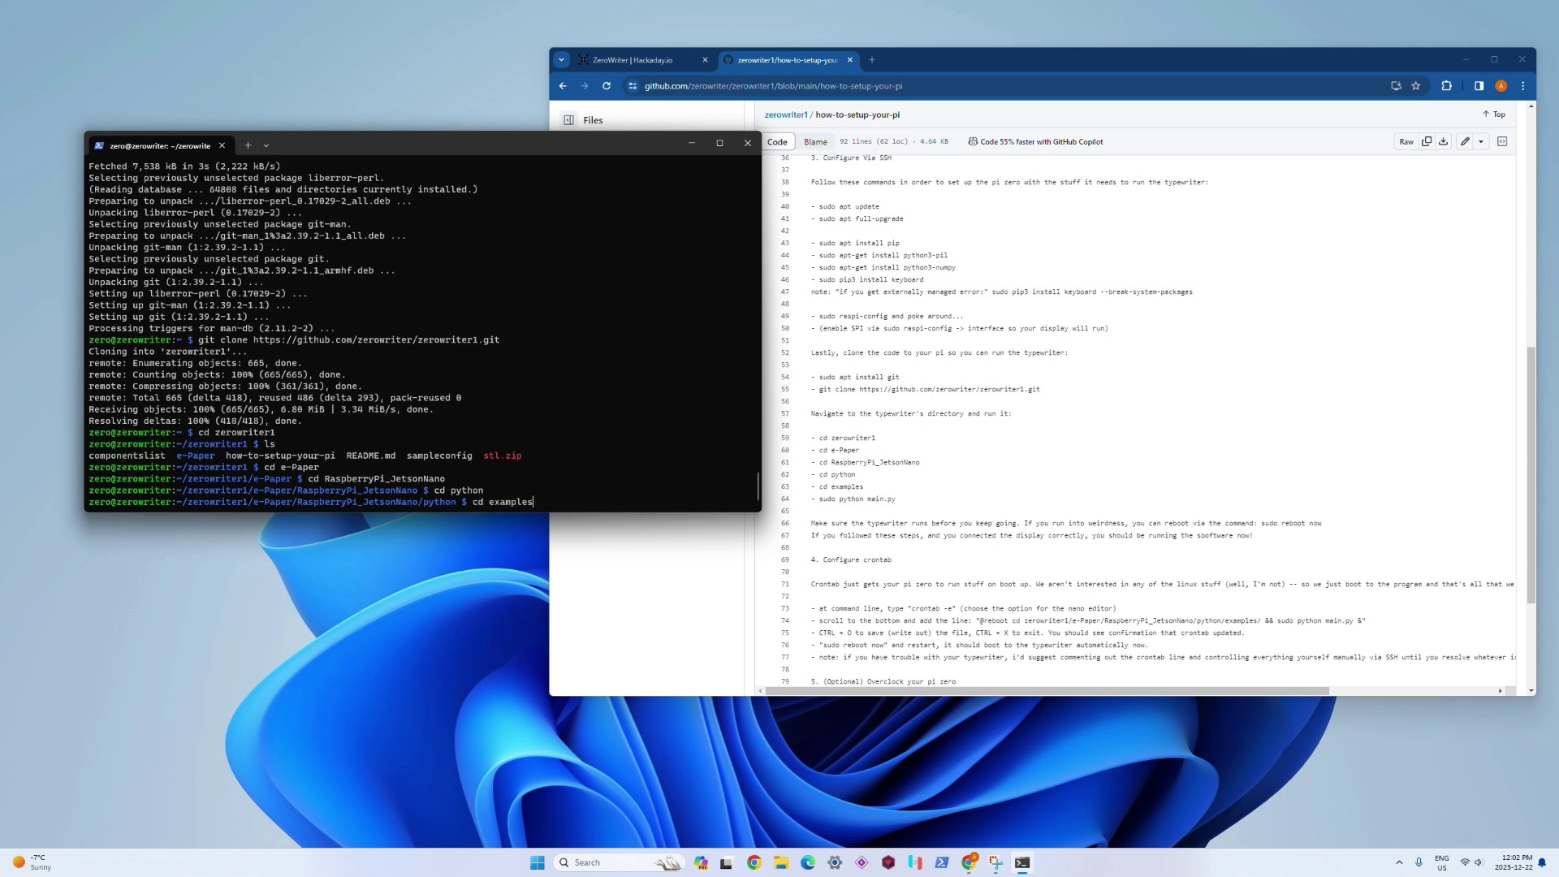
key(Return)
Step: Start 'sudo python main.py', then stop it with Ctrl+C
text(su)
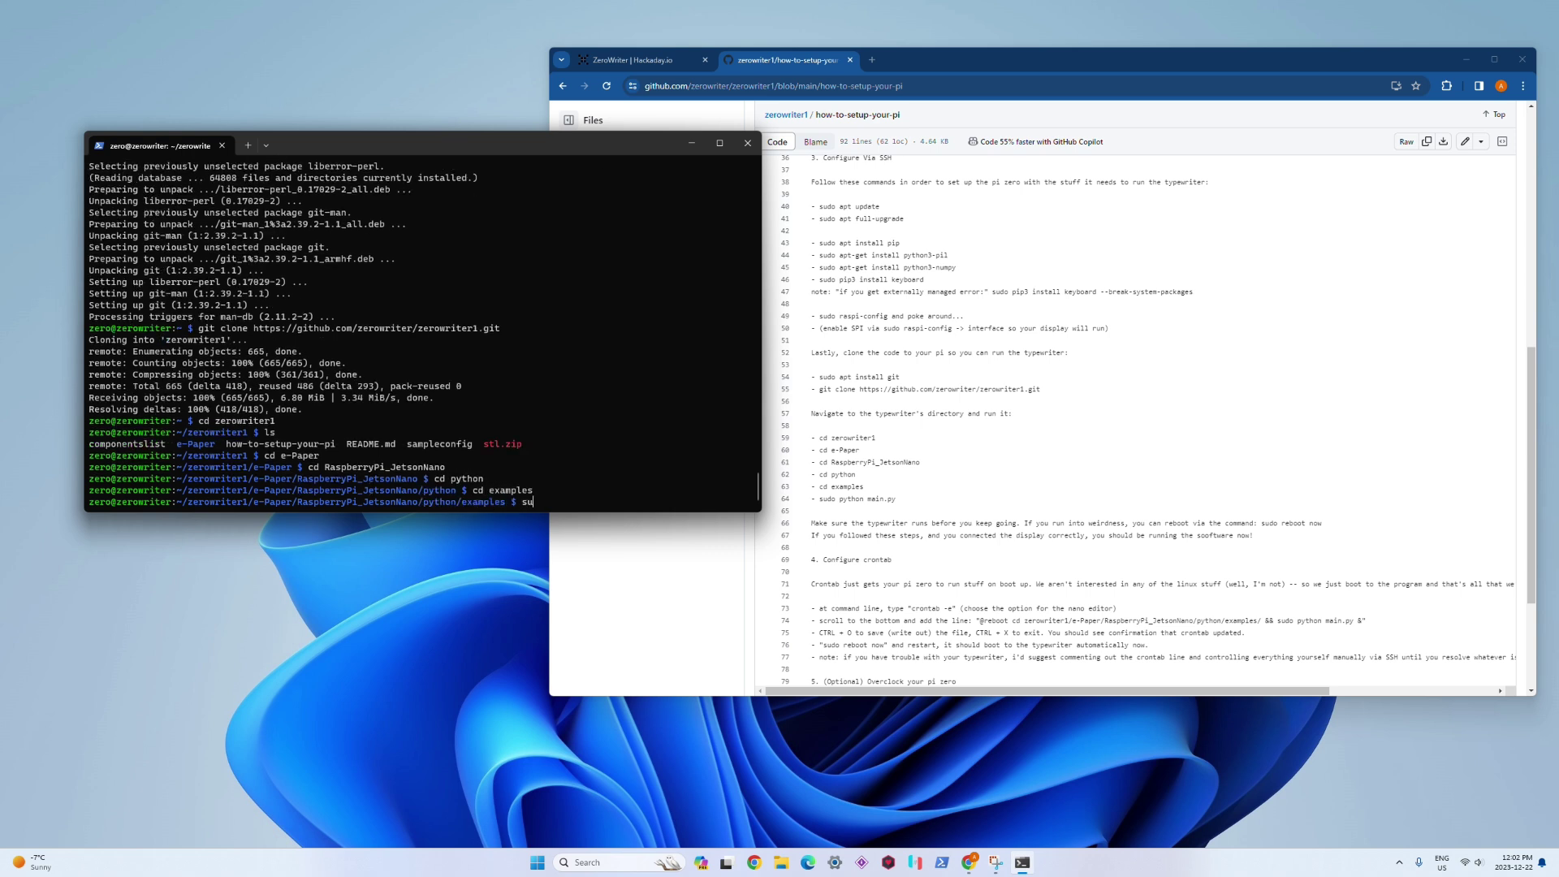
text(do python main.py)
key(Return)
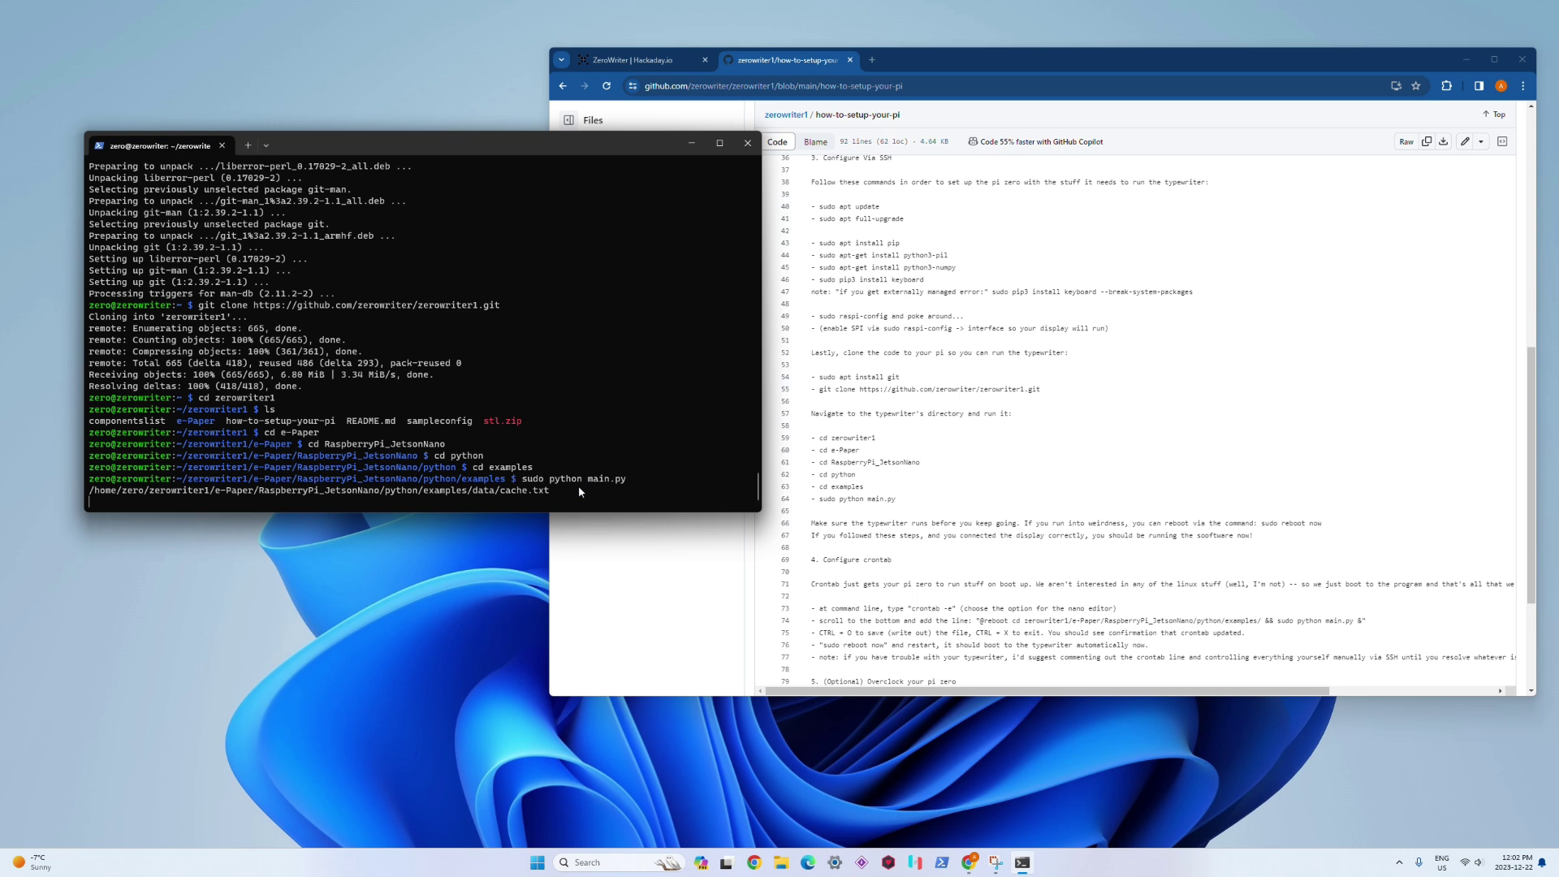
key(ctrl+c)
Step: Return to the home folder with cd
click(958, 523)
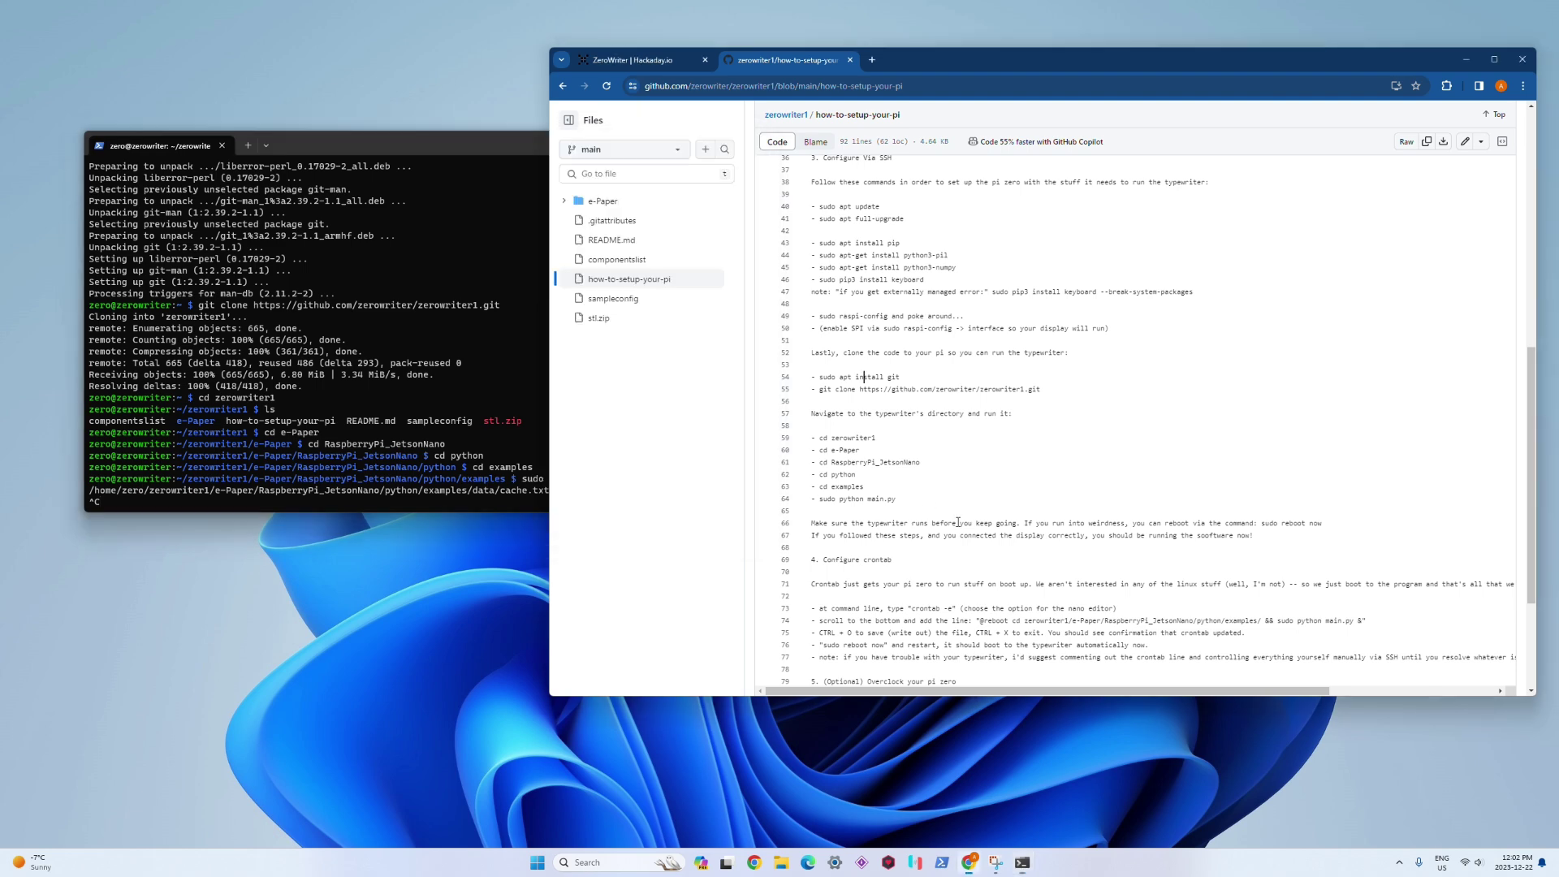
scroll(1273, 537, down, 3)
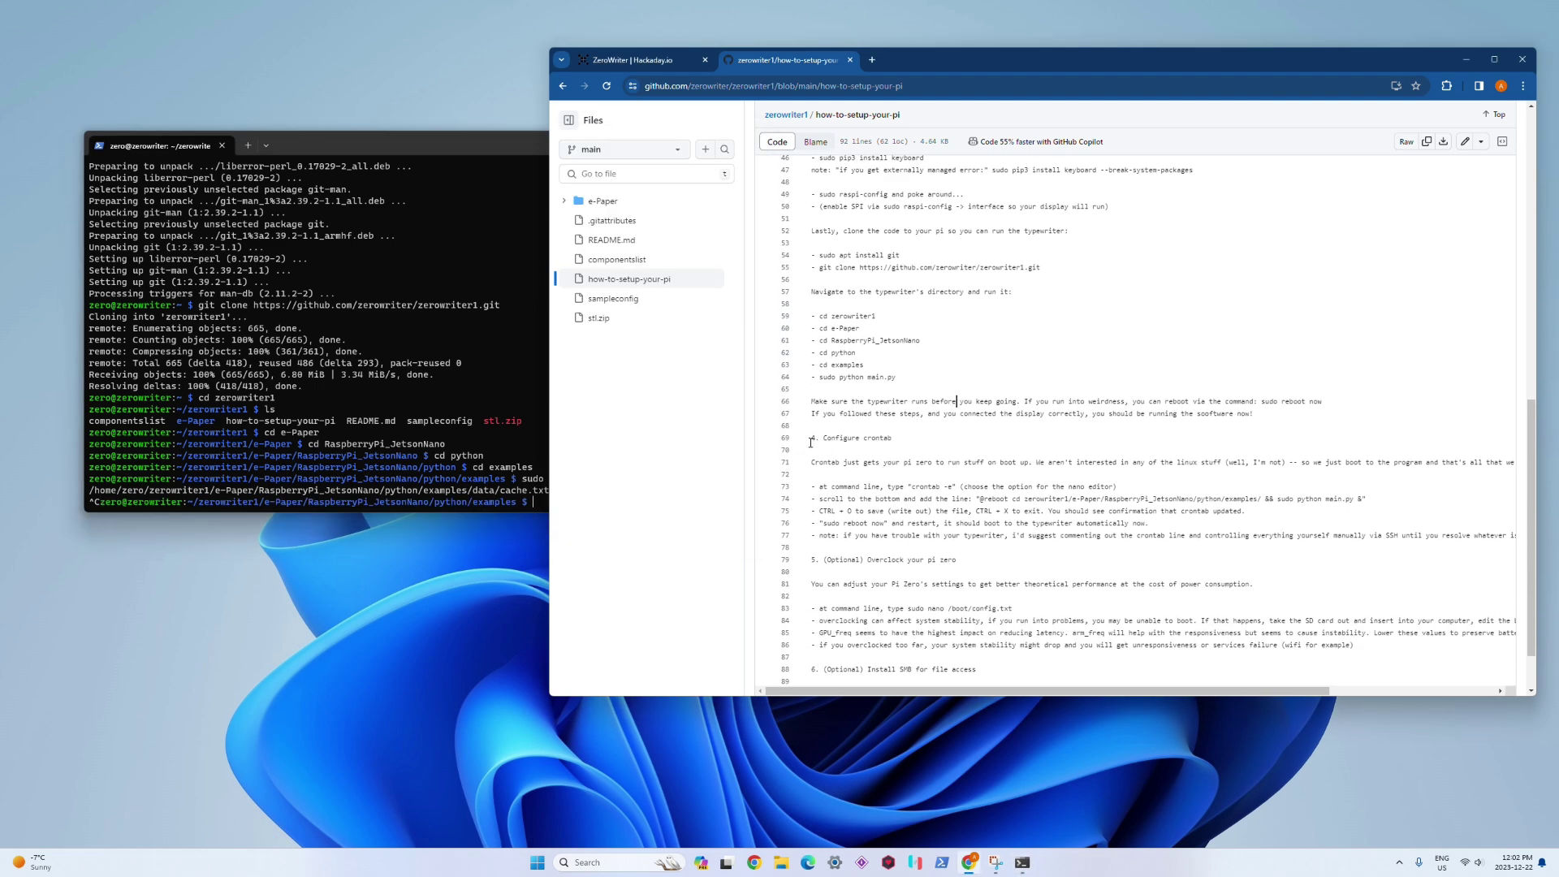
click(457, 423)
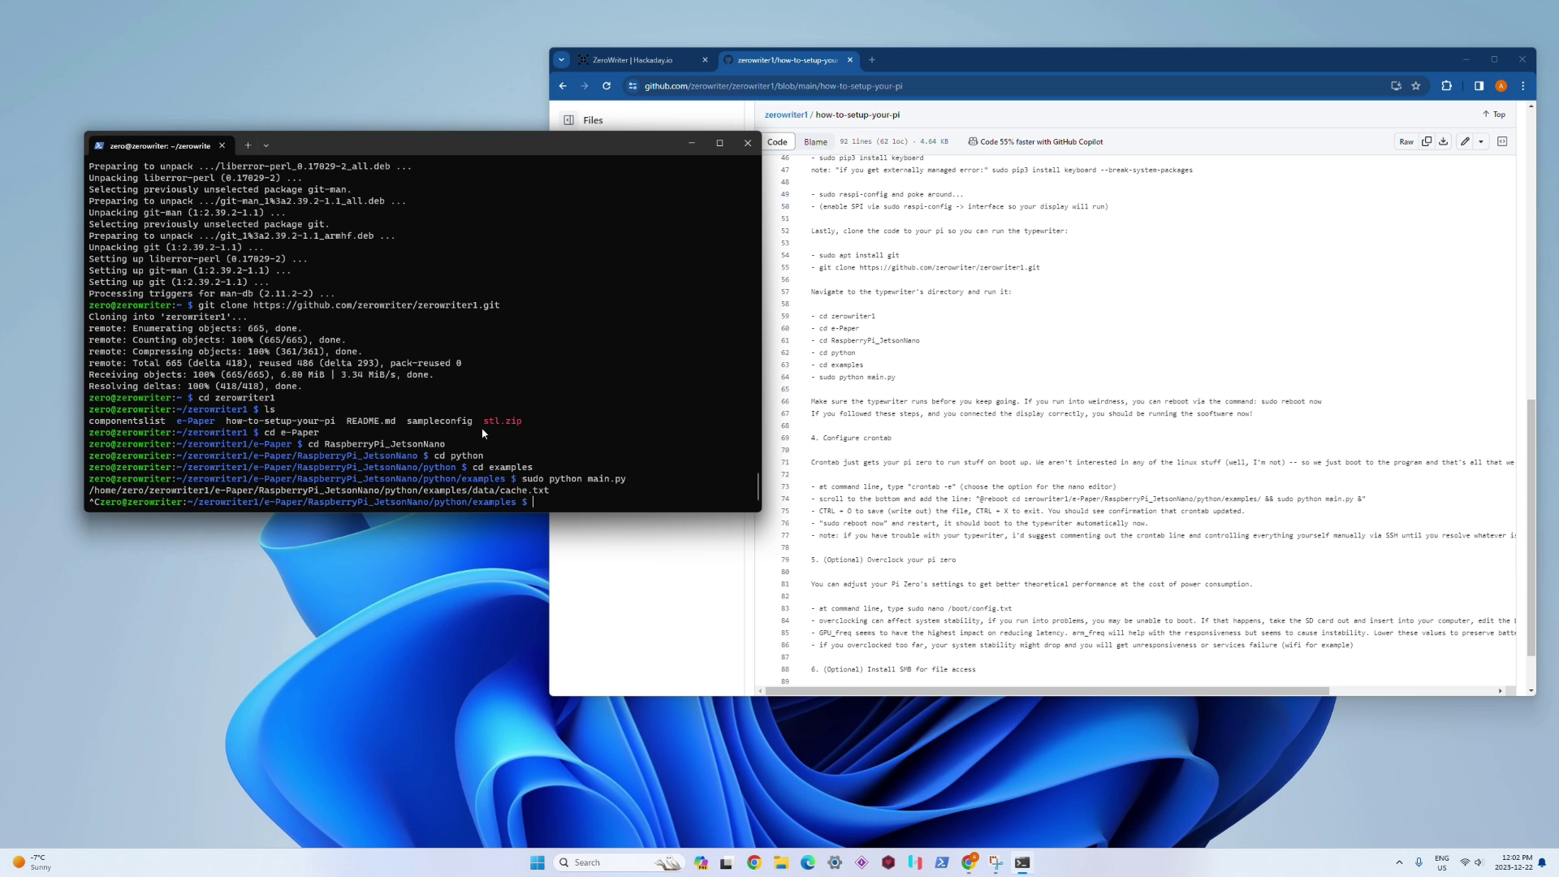
text(cd)
key(Return)
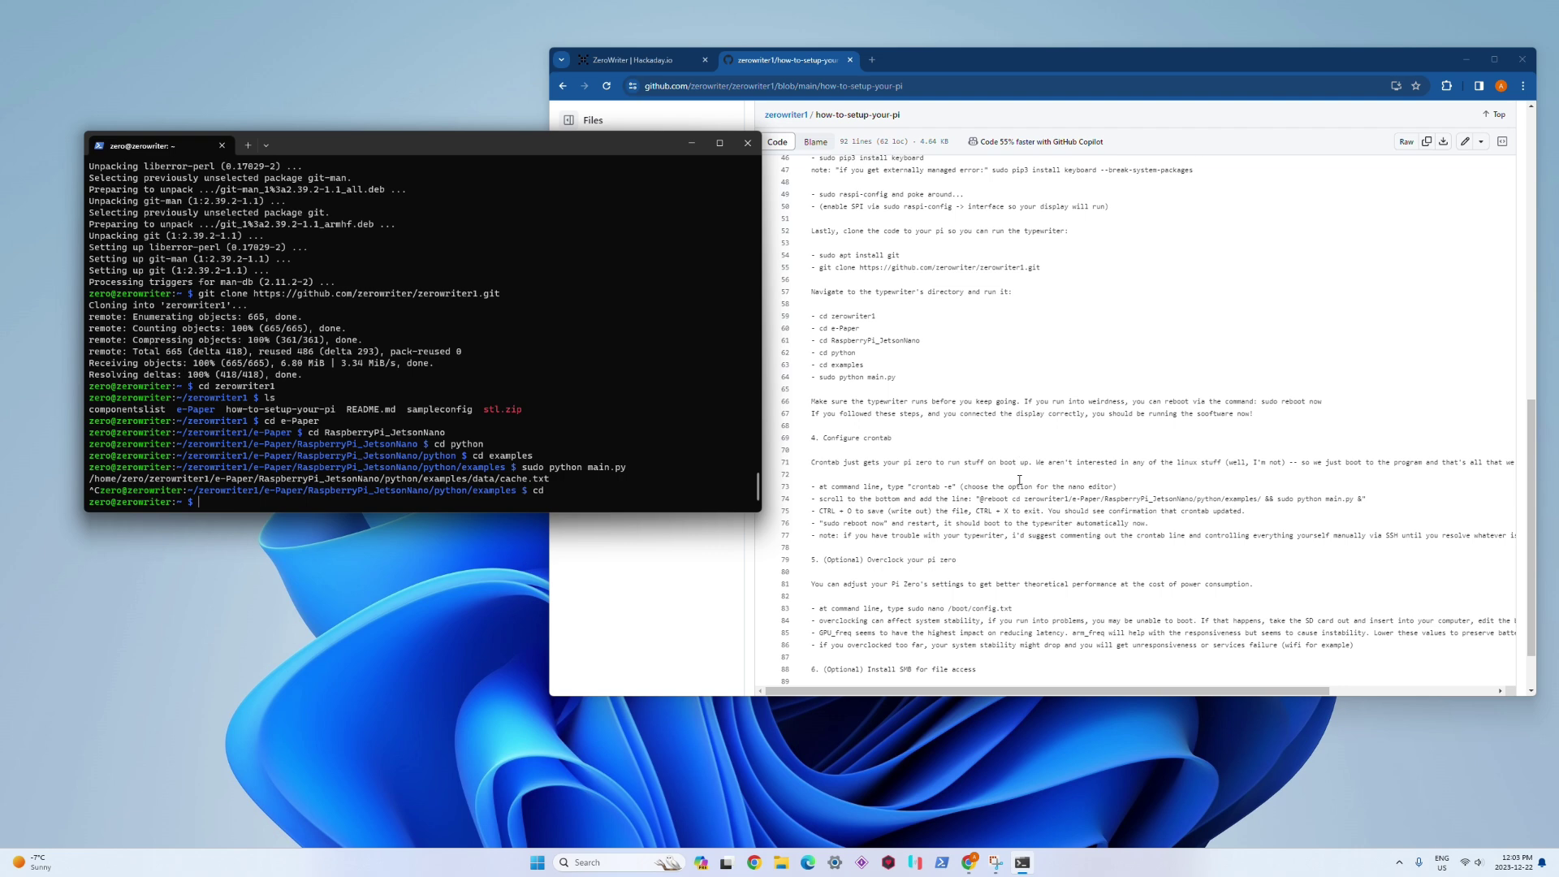
Step: Run 'crontab -e' to begin editing the crontab, noting the nano option in the editor list
click(820, 474)
scroll(868, 442, down, 1)
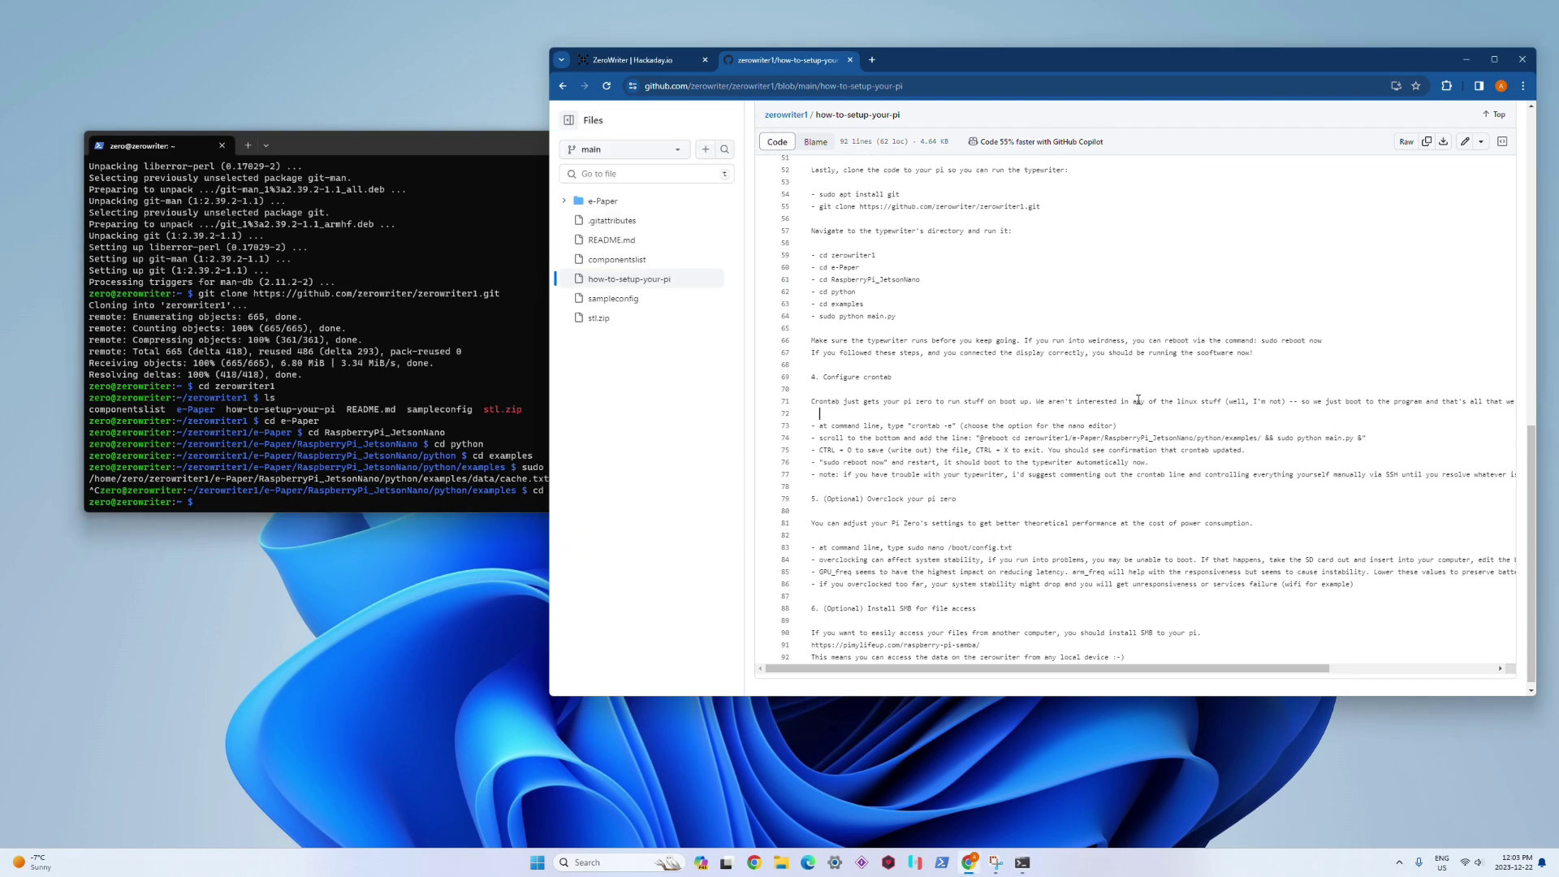
triple_click(1077, 403)
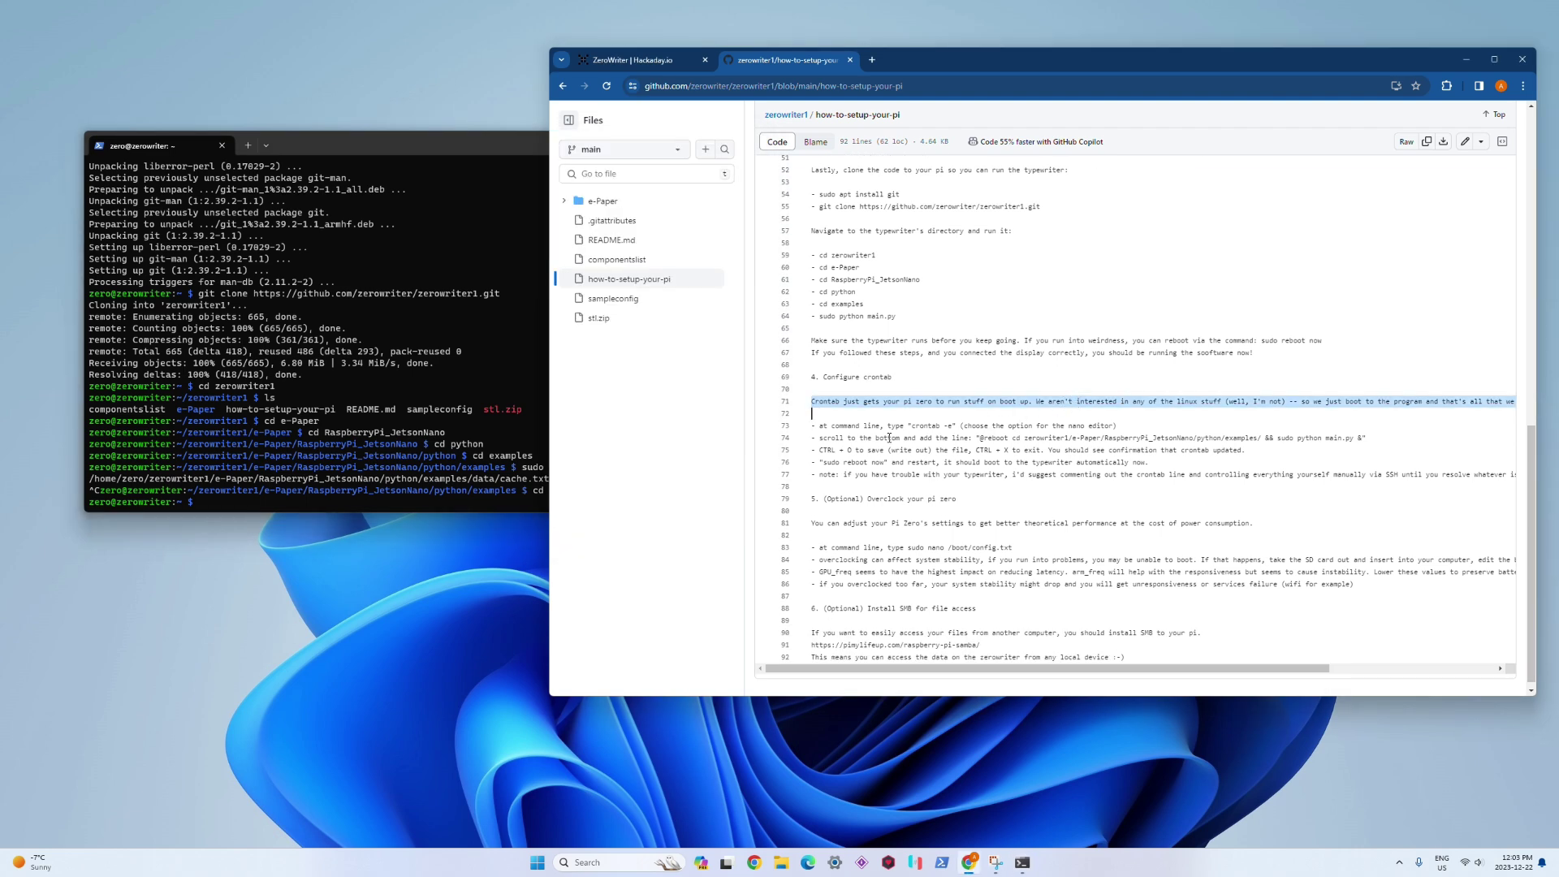
click(416, 450)
text(crontab -e)
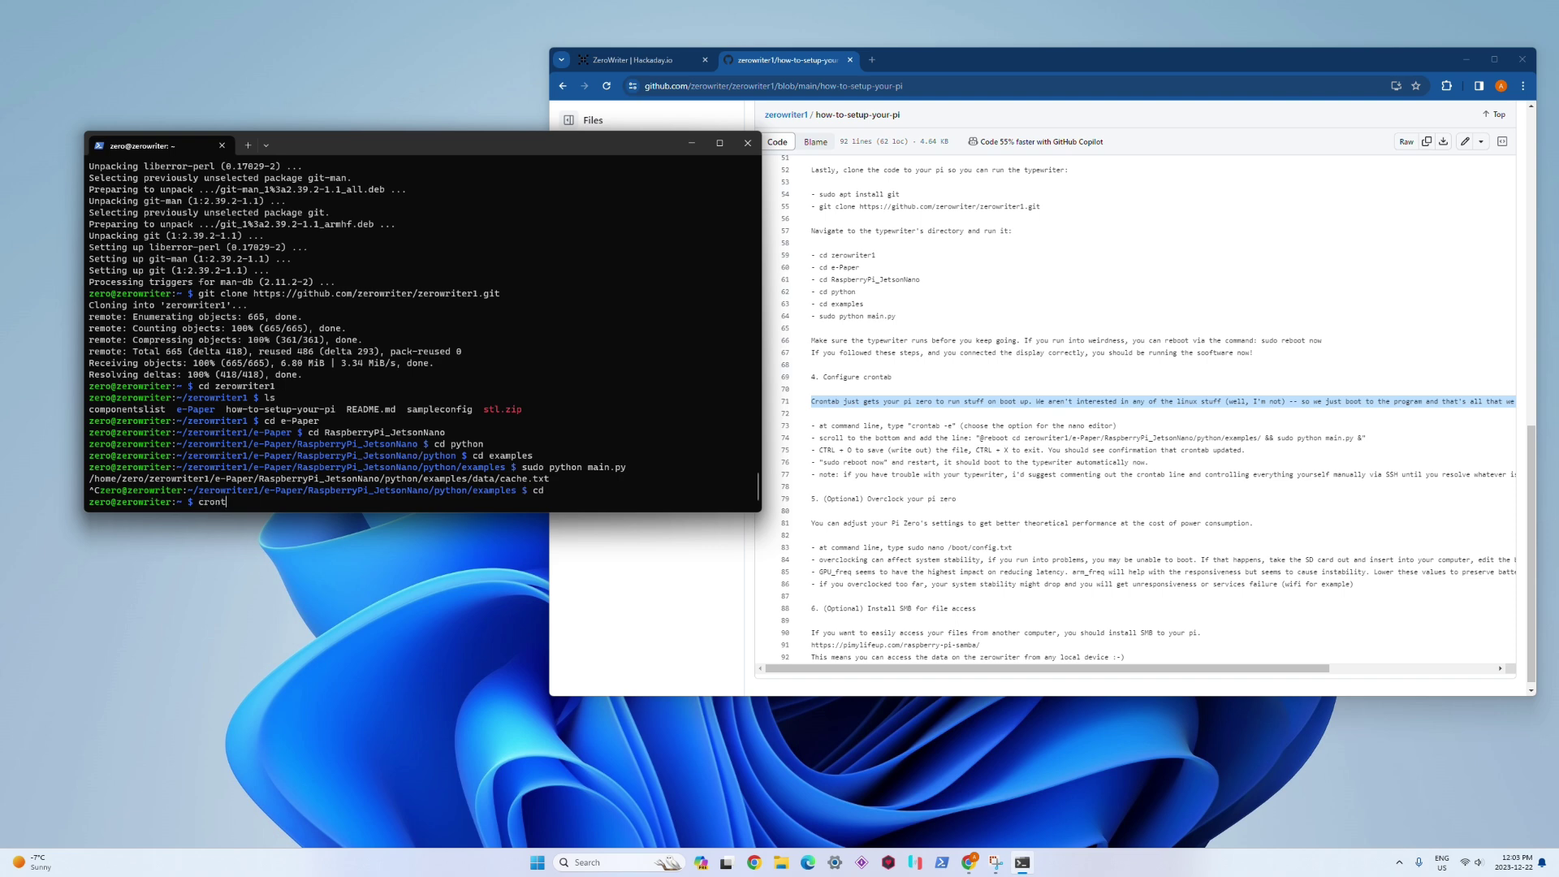
key(Return)
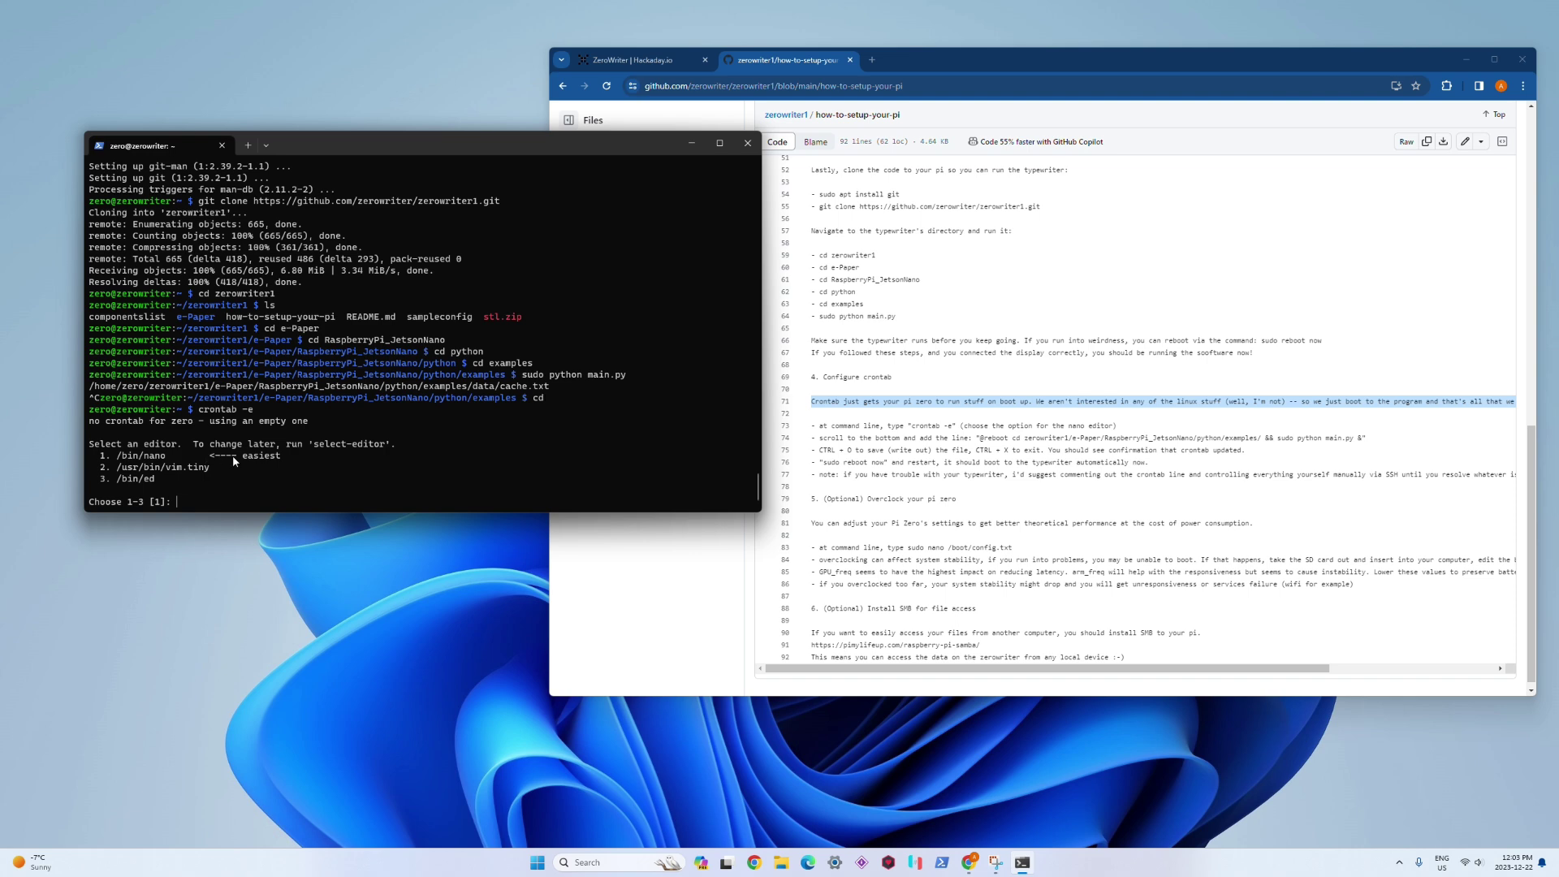
drag(285, 453, 98, 461)
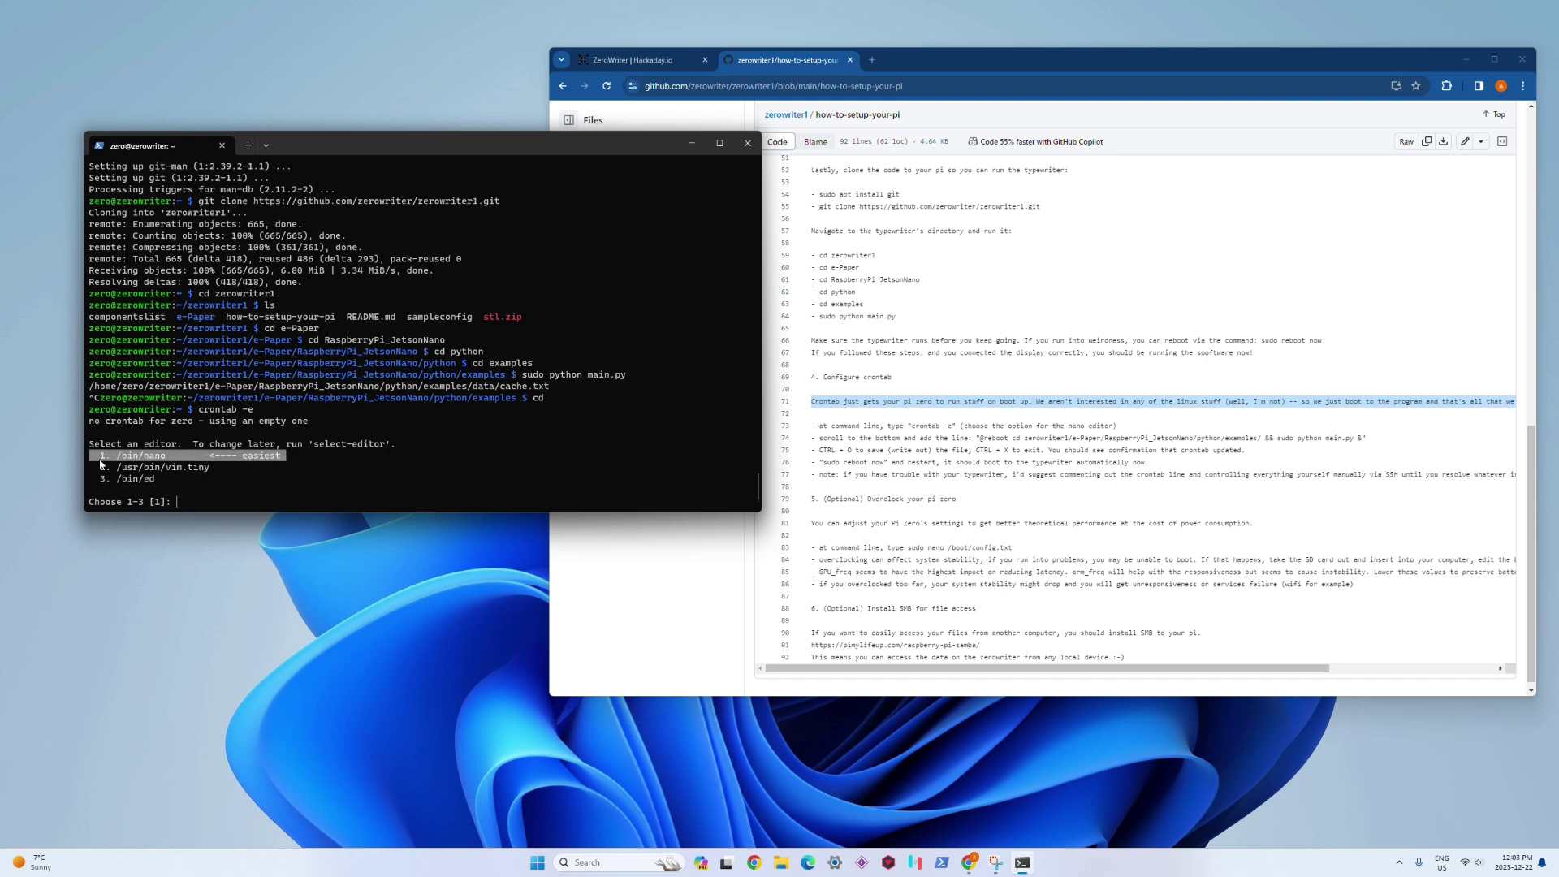
click(201, 493)
Step: Choose option 1, /bin/nano, as the crontab editor and move to the file's end
text(1)
key(Return)
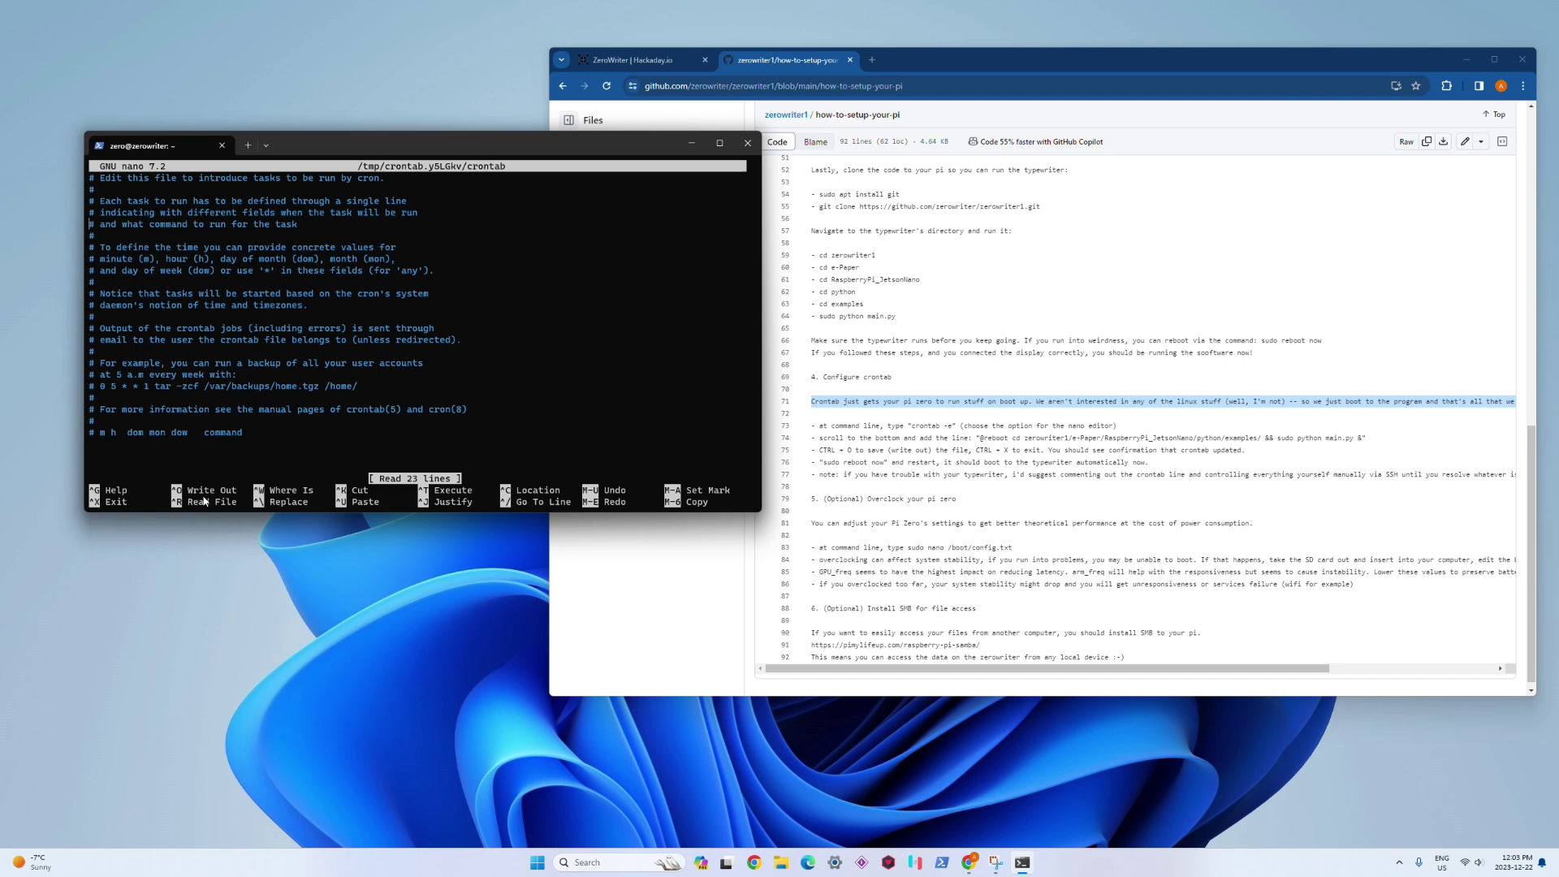
key(Down)
key(Down)
key(Down)
key(Down)
key(Down)
key(Down)
key(Down)
key(Down)
key(Down)
key(Down)
key(Down)
key(Down)
key(Down)
key(Down)
key(Down)
key(Down)
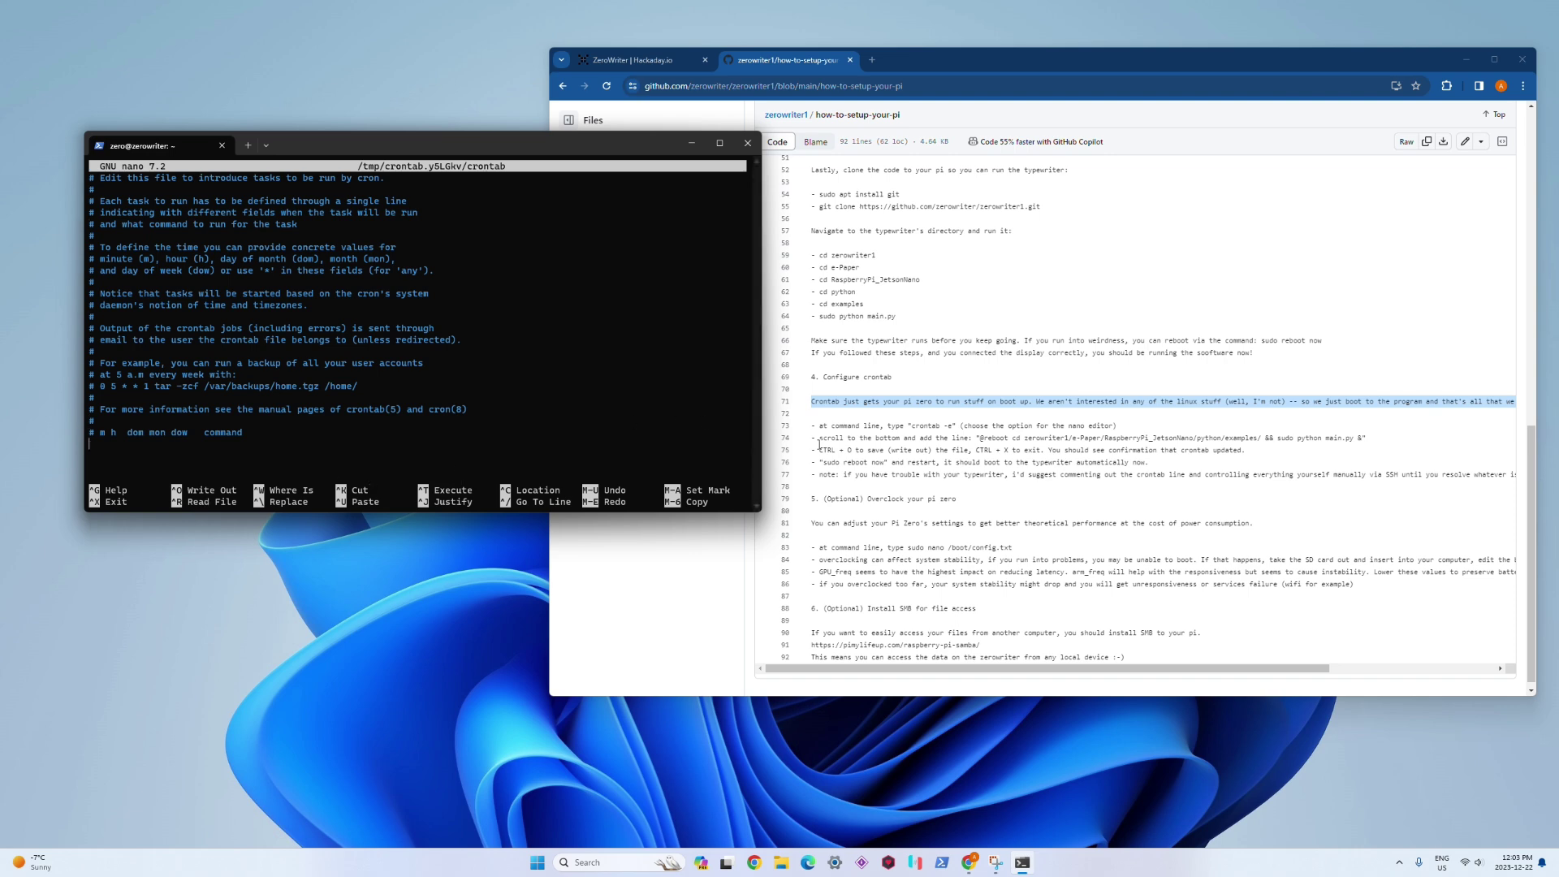
click(1008, 462)
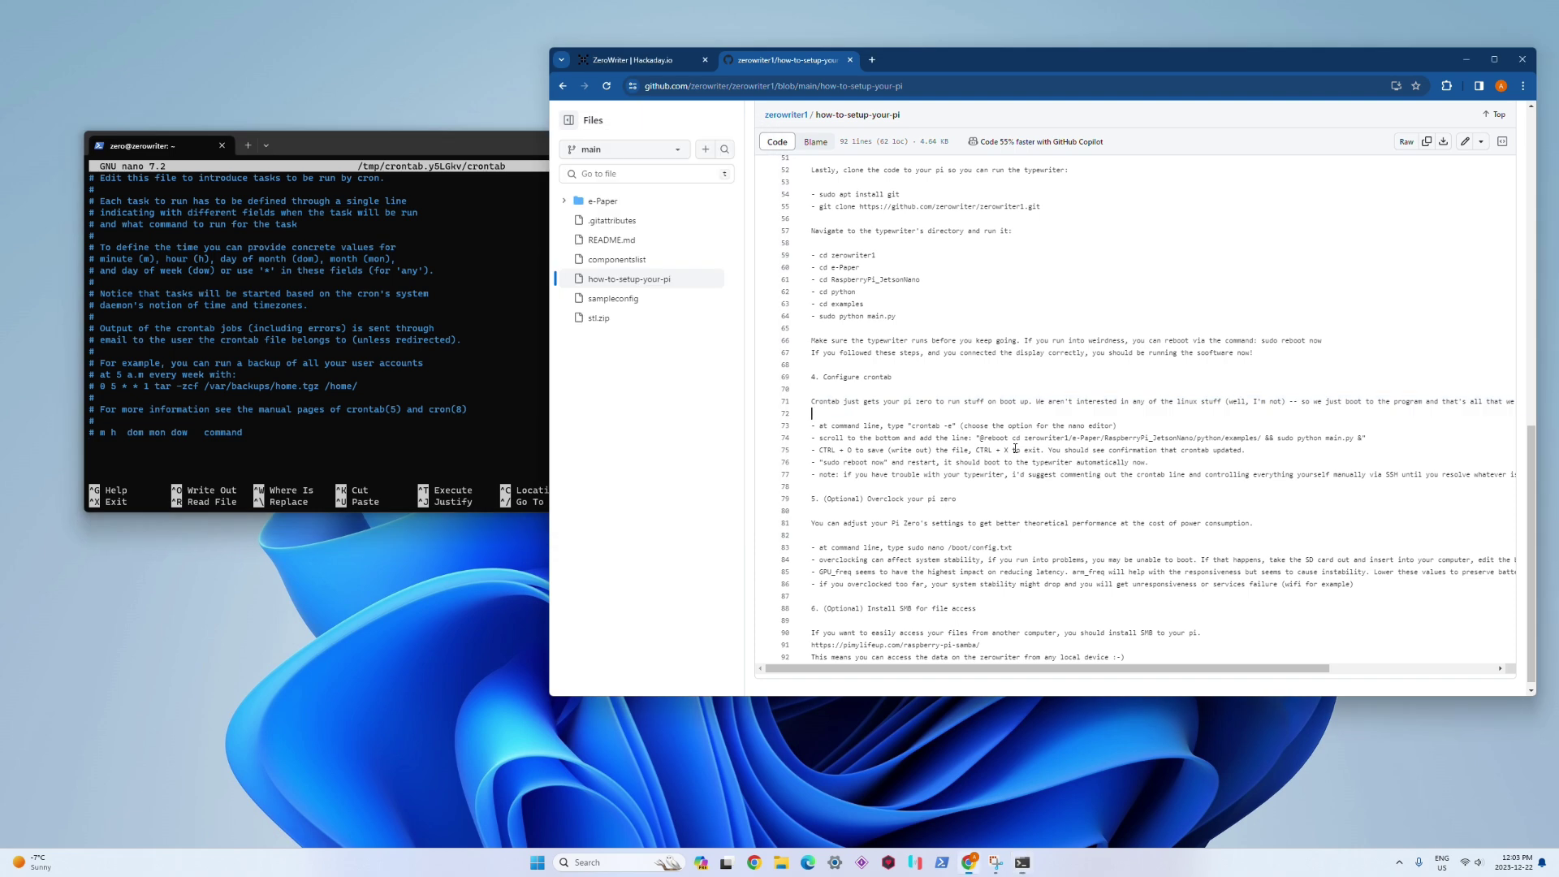
drag(980, 439, 1364, 441)
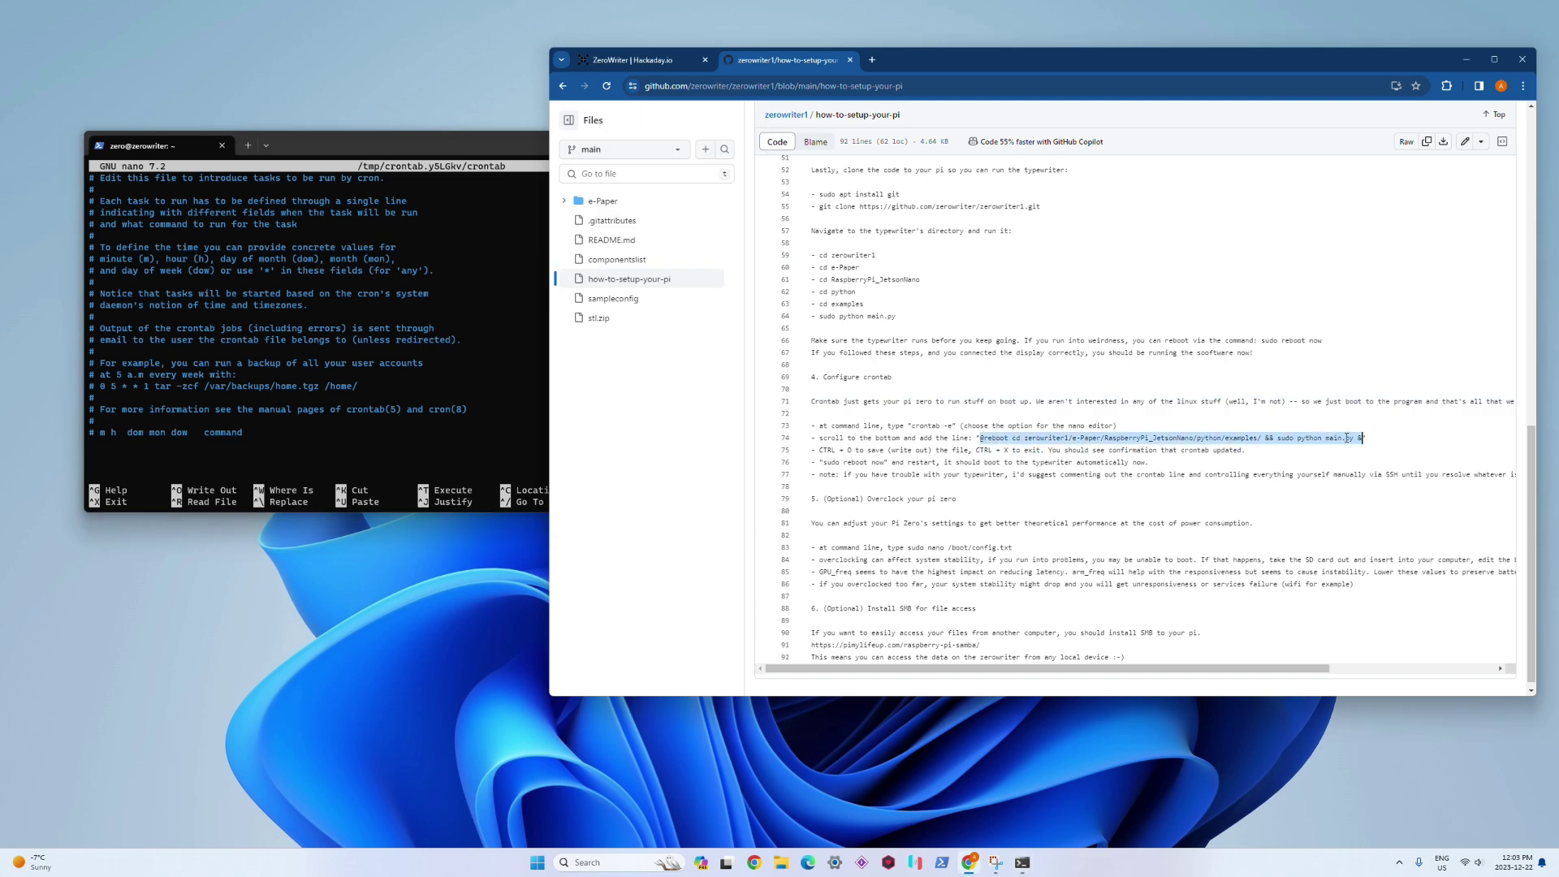
right_click(1347, 438)
click(1273, 489)
click(419, 390)
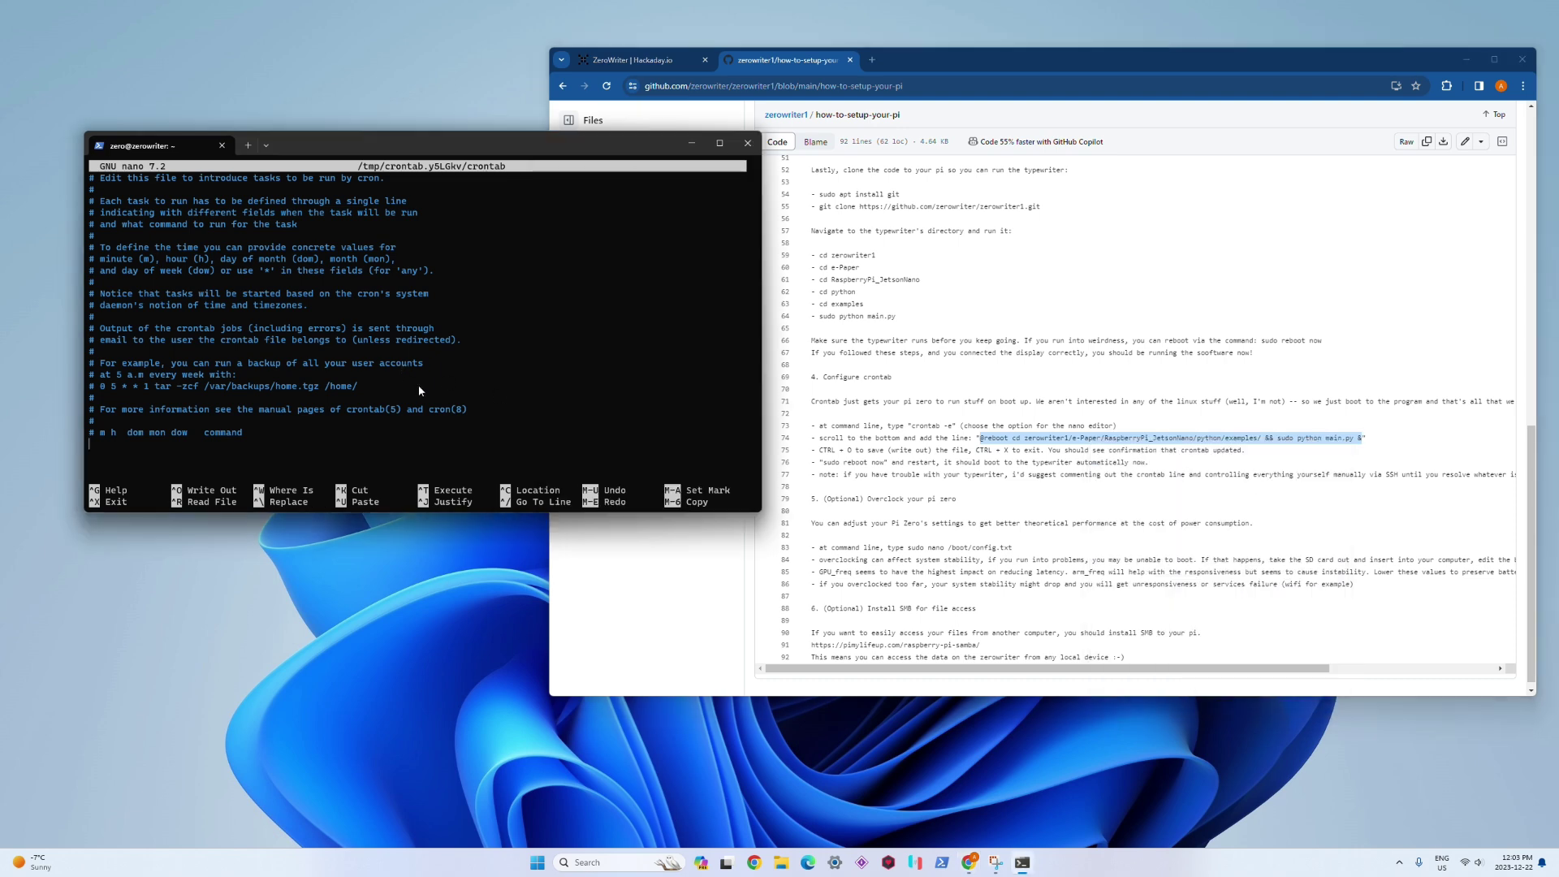
key(ctrl+v)
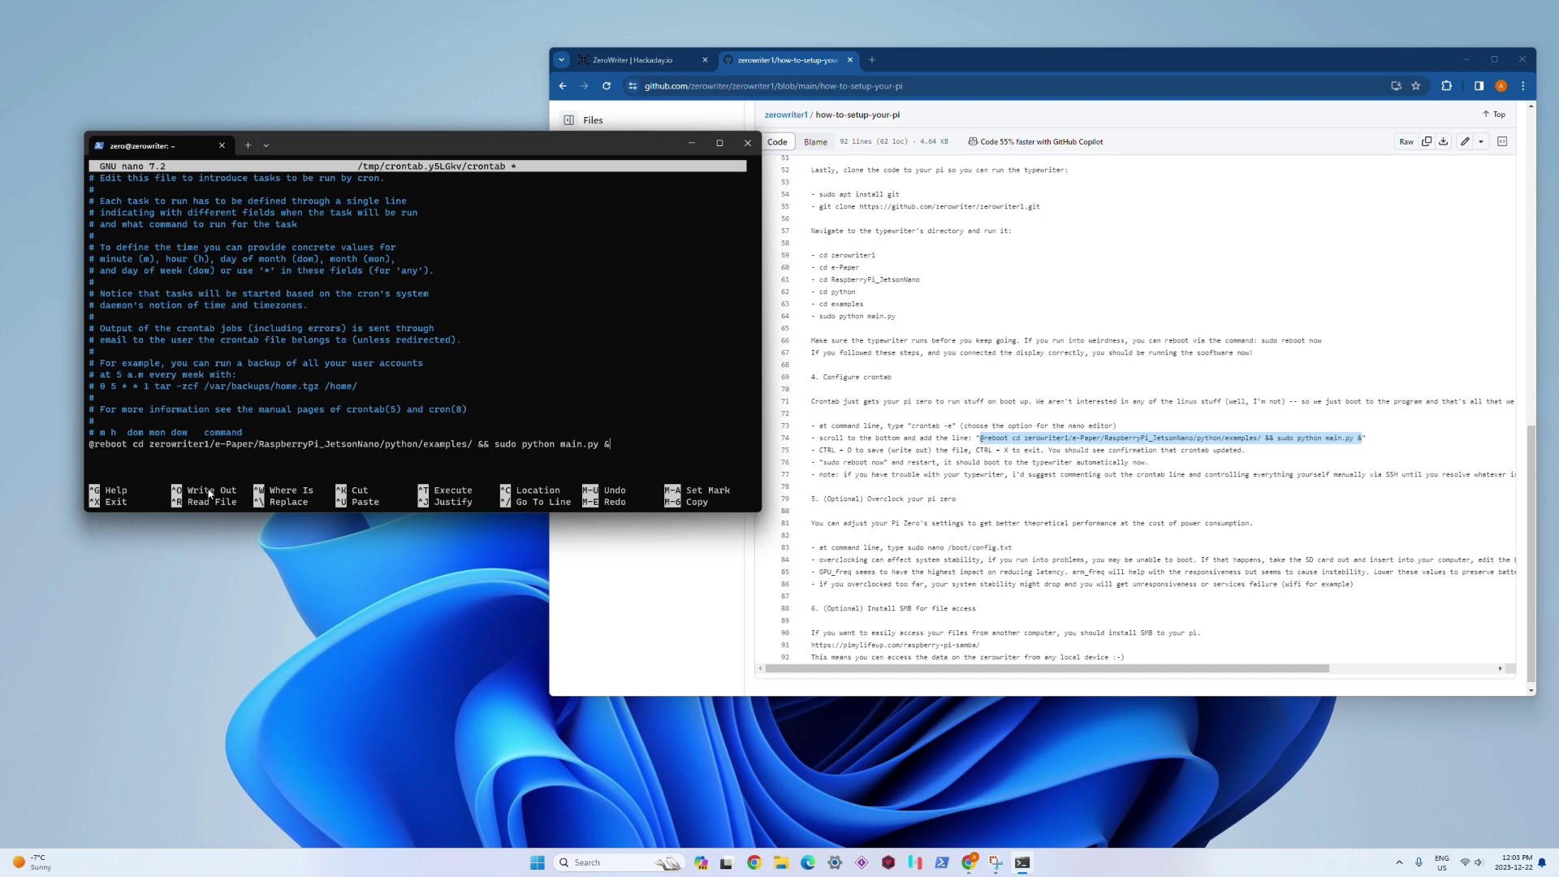
key(ctrl+o)
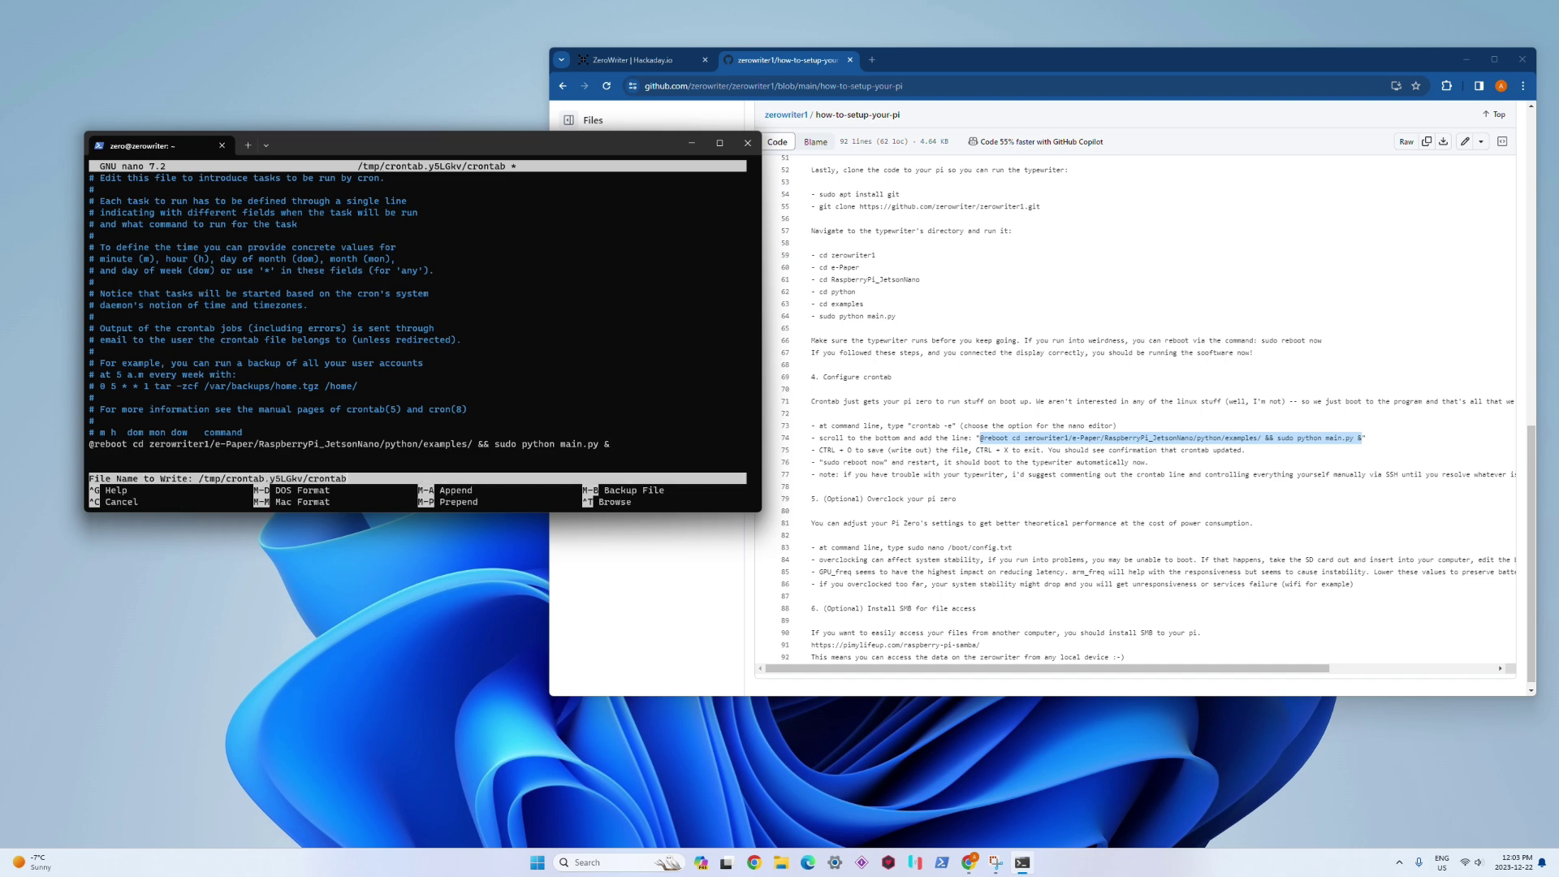
key(Return)
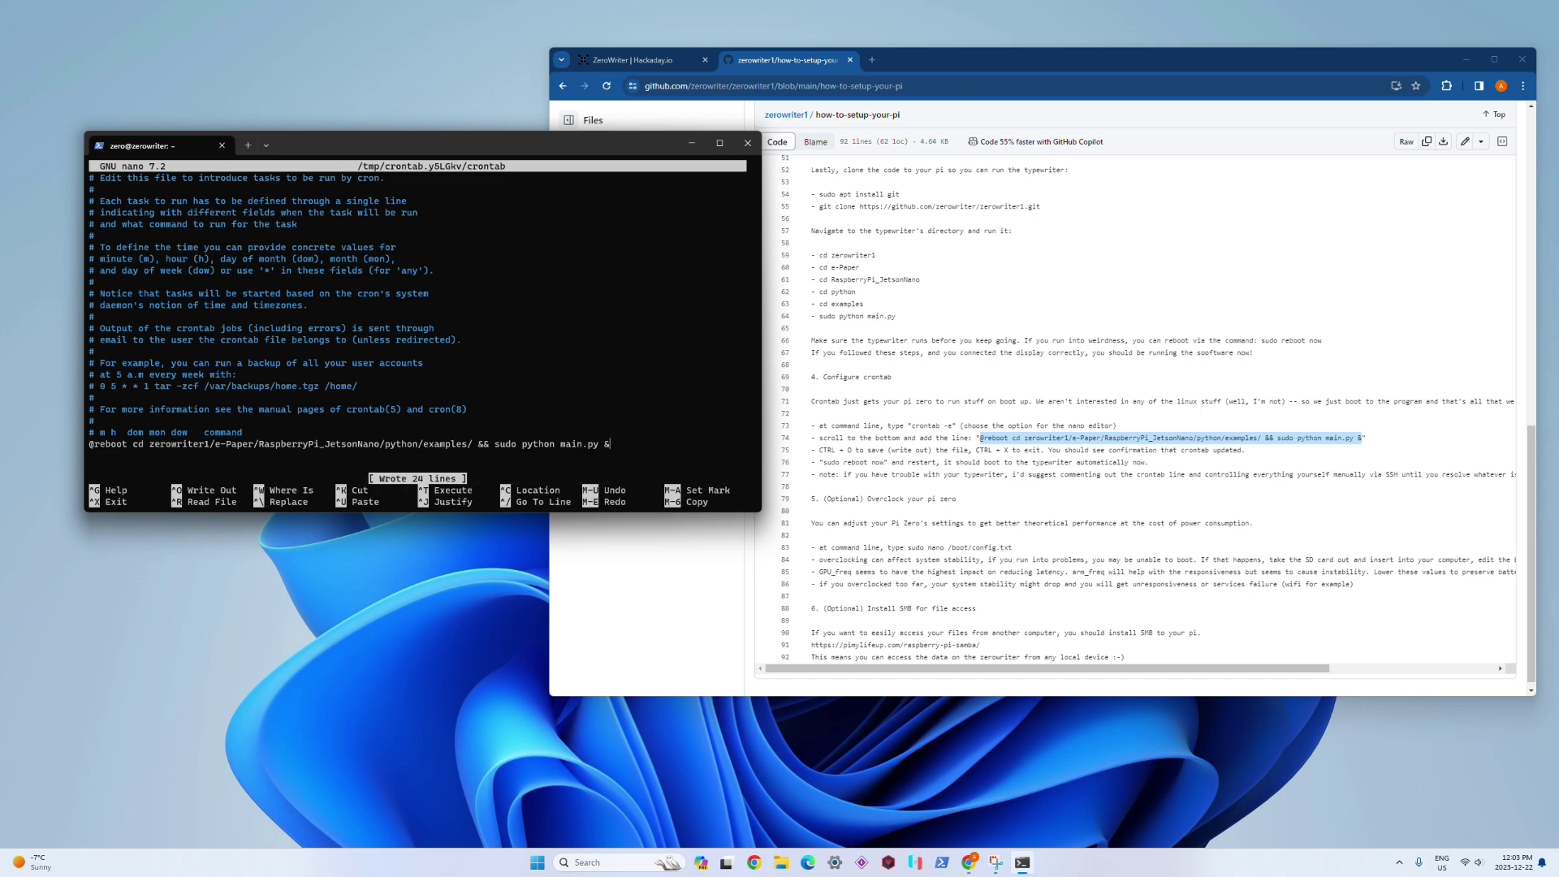
key(ctrl+x)
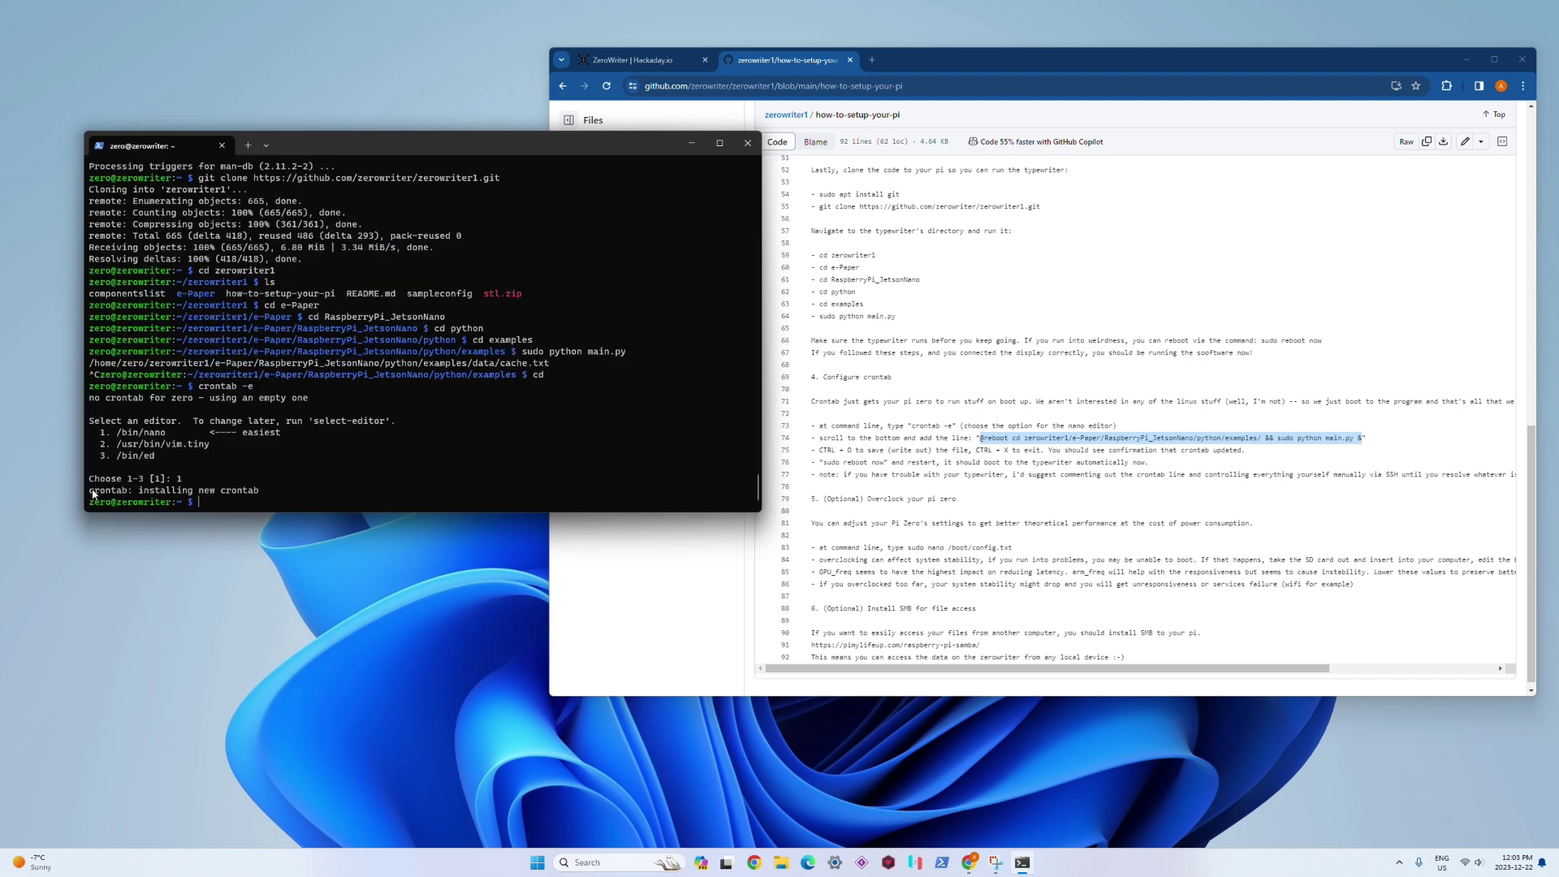
Step: Copy the crontab's 'installing new crontab' confirmation text from the terminal
drag(89, 490, 262, 498)
right_click(272, 502)
scroll(878, 502, down, 1)
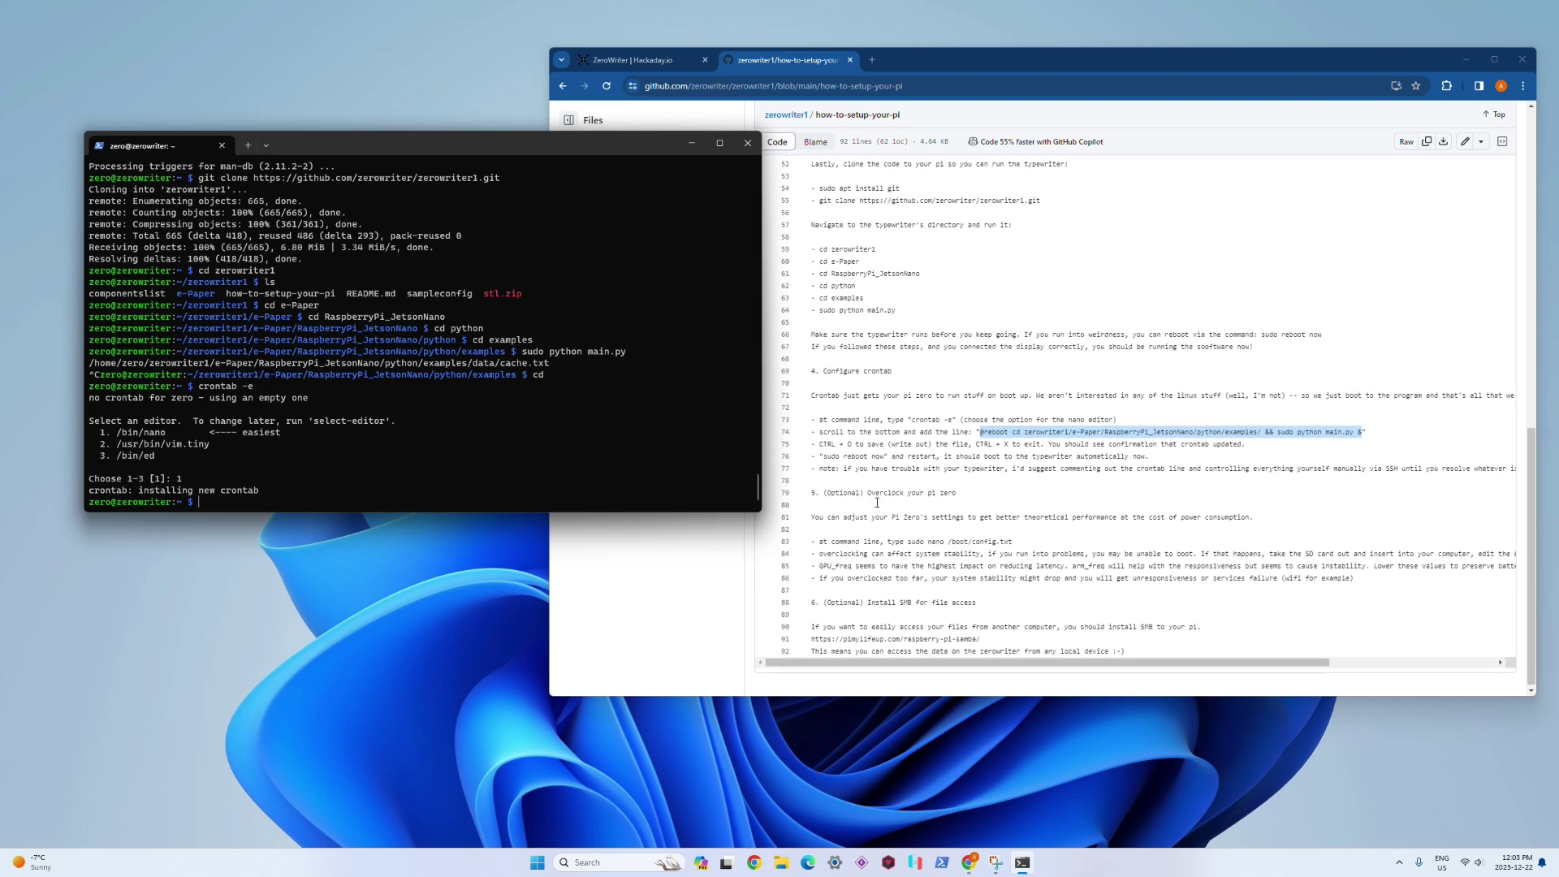
scroll(873, 500, down, 1)
Step: Open /boot/config.txt in nano with 'sudo nano /boot/config.txt' and scroll to its end
click(881, 499)
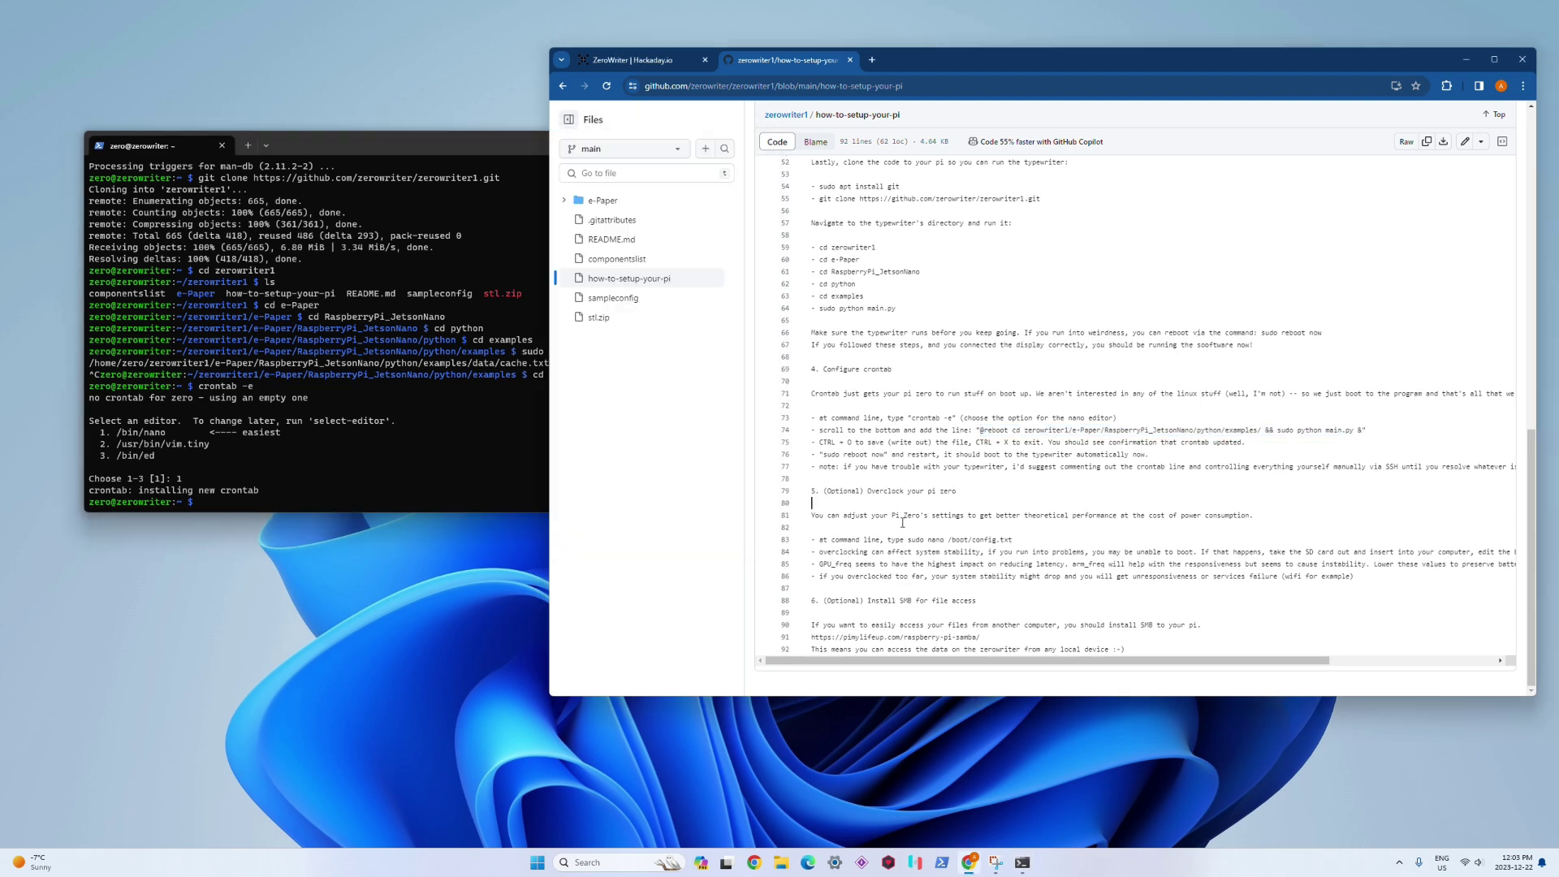
click(318, 399)
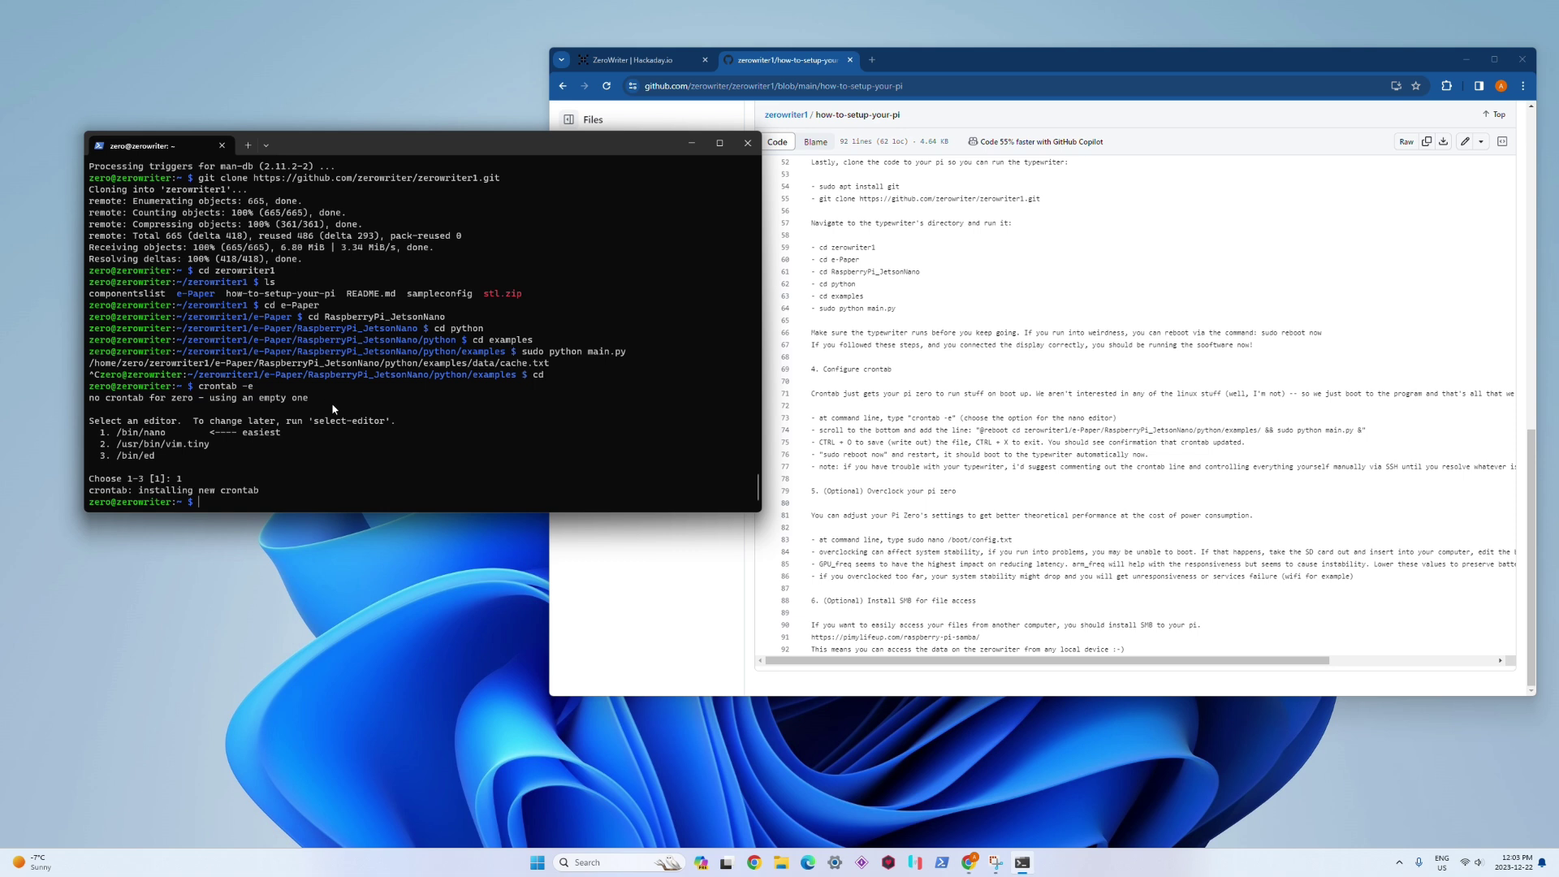
text(sudo nano /boot/config.txt)
key(Return)
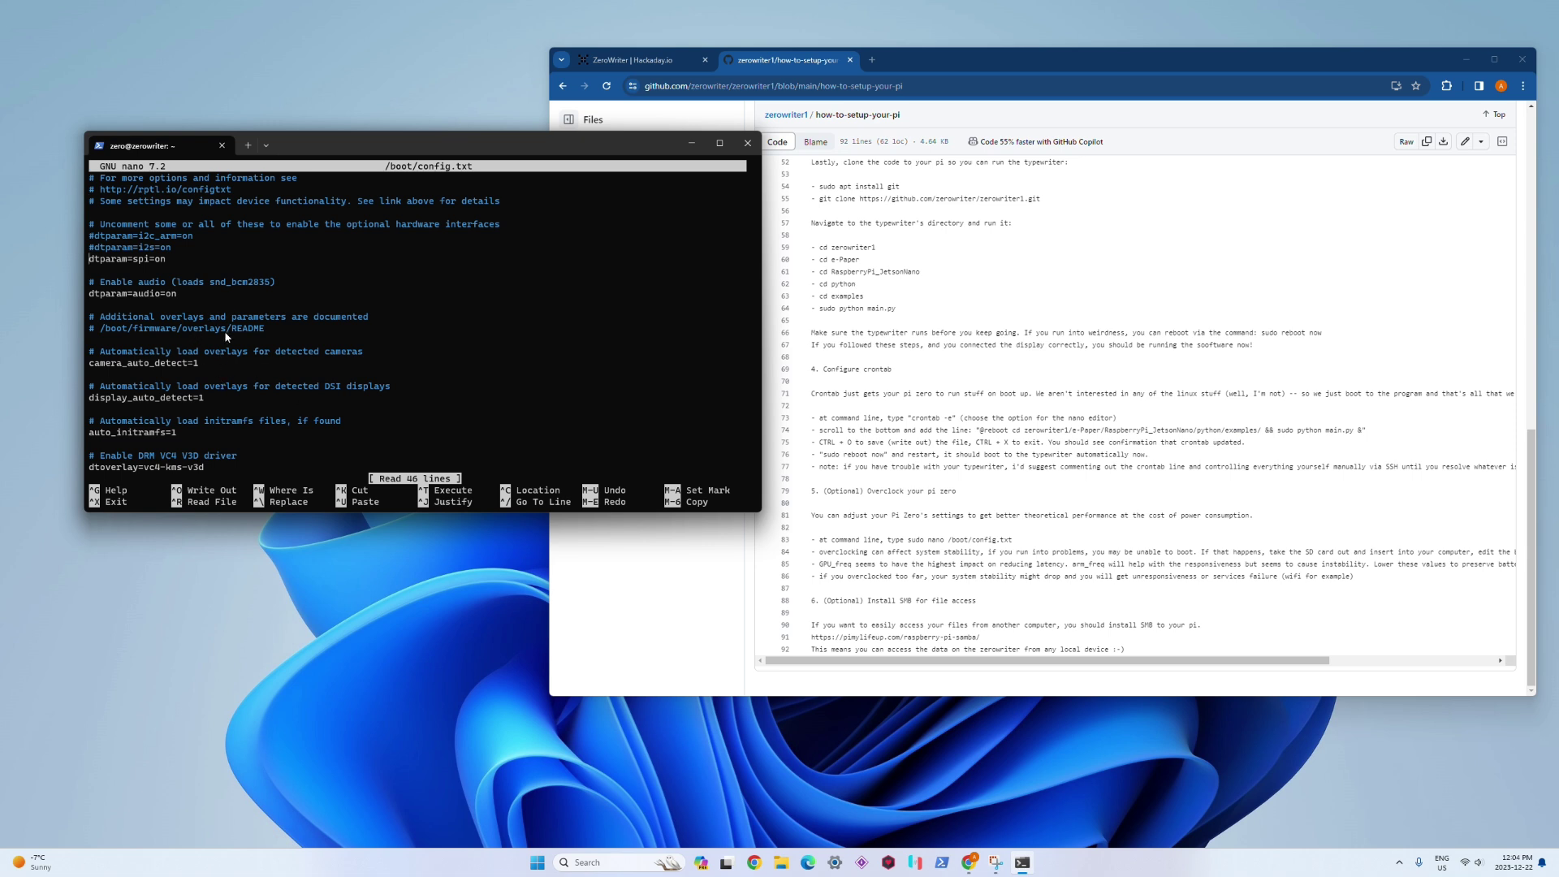
scroll(225, 335, down, 13)
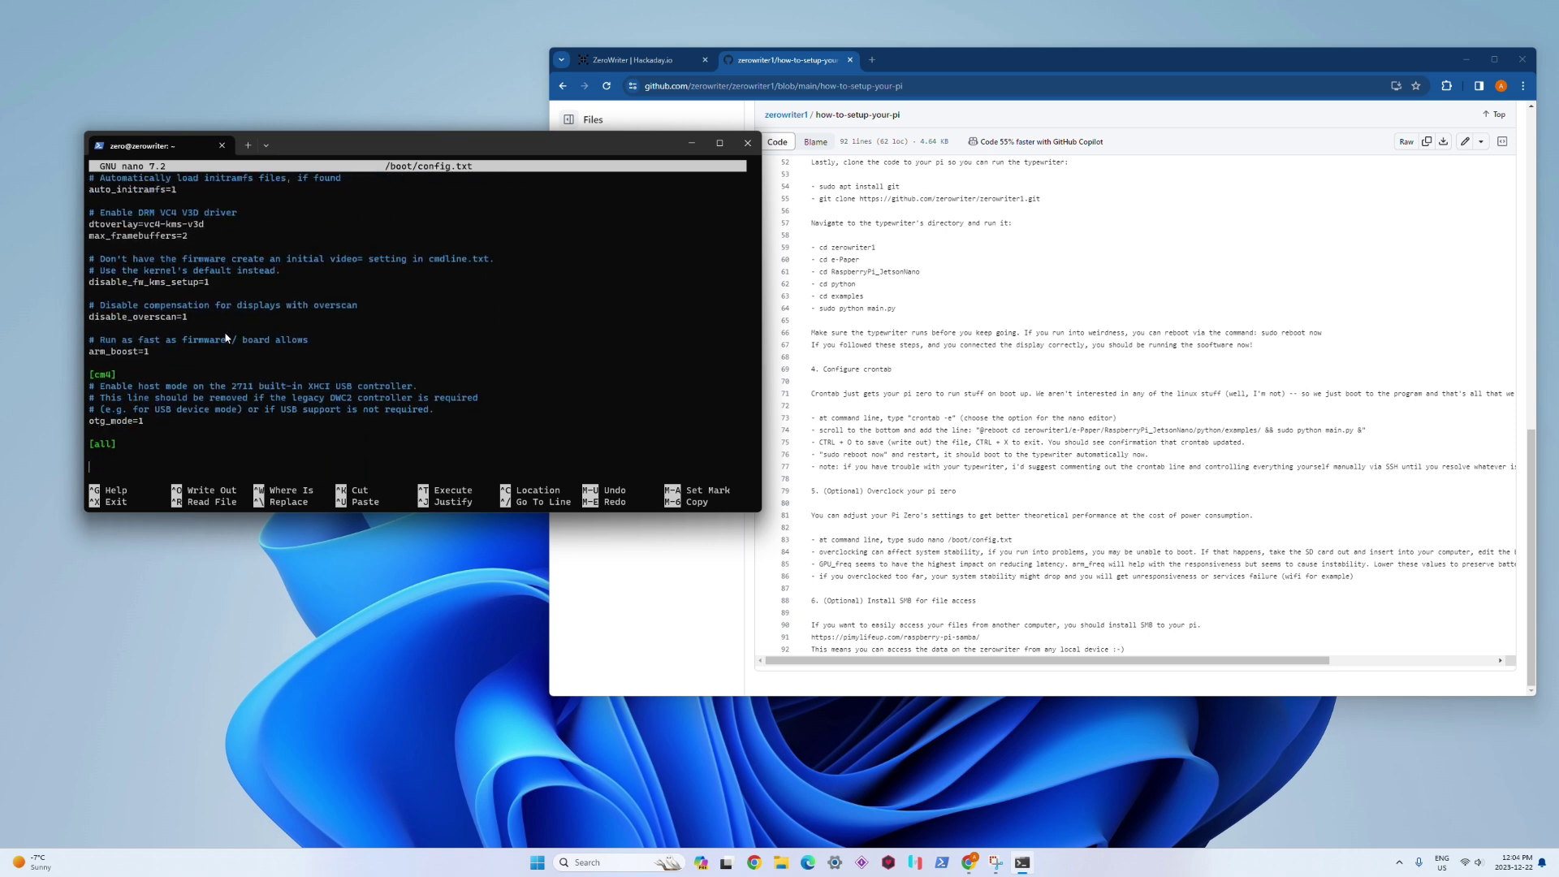
Step: Read the guide's overclocking stability notes, then return to the zerowriter1 repository home page
click(997, 427)
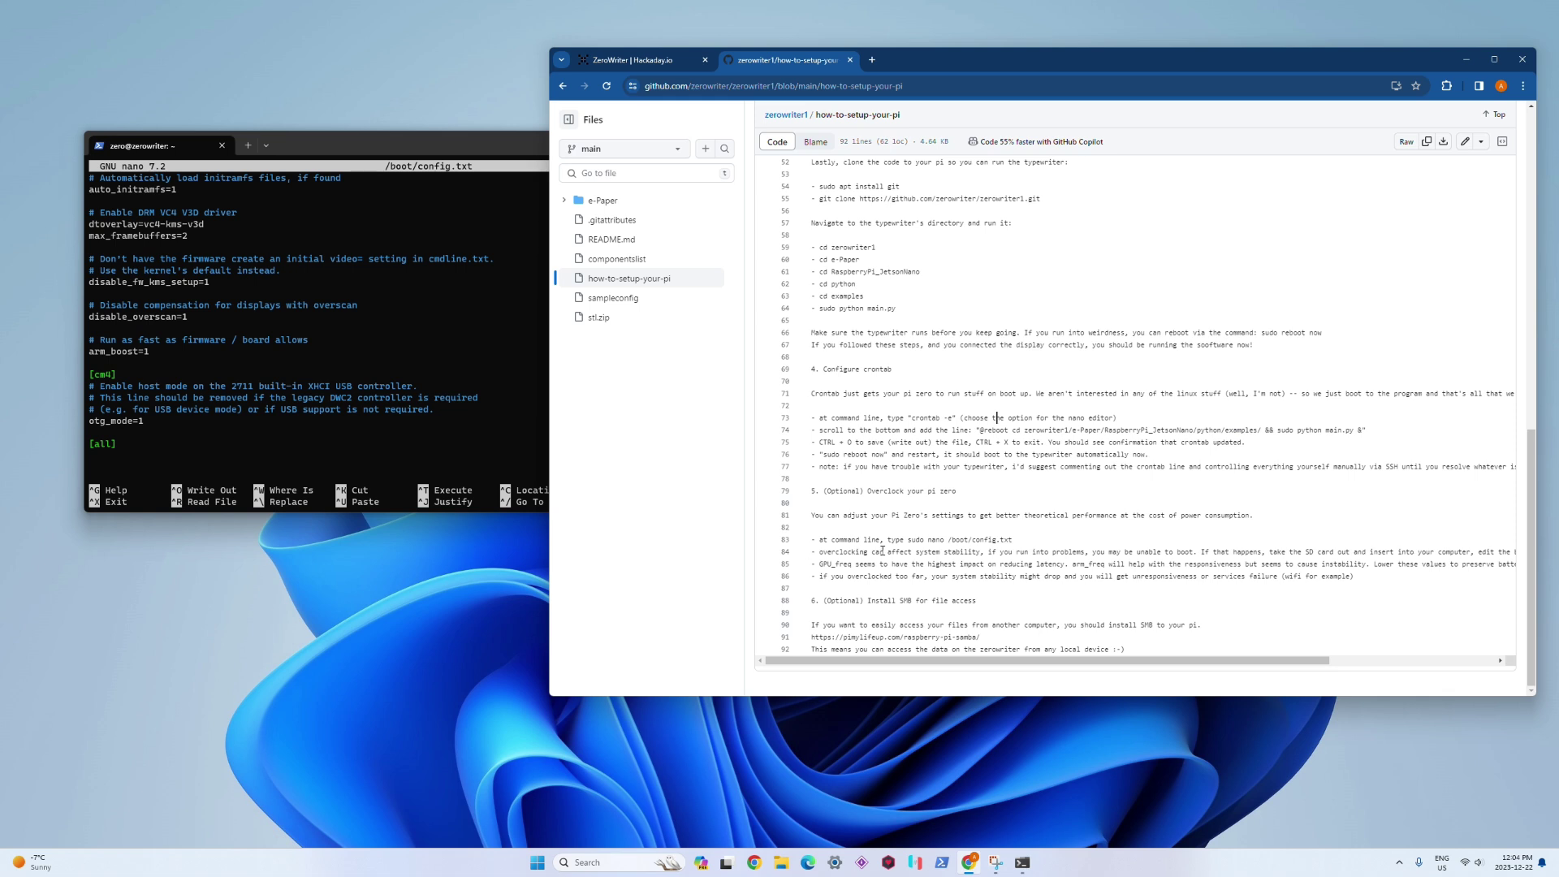
triple_click(883, 551)
click(1013, 560)
mouse_move(985, 662)
mouse_down()
mouse_move(1151, 654)
mouse_move(987, 657)
mouse_up()
click(795, 119)
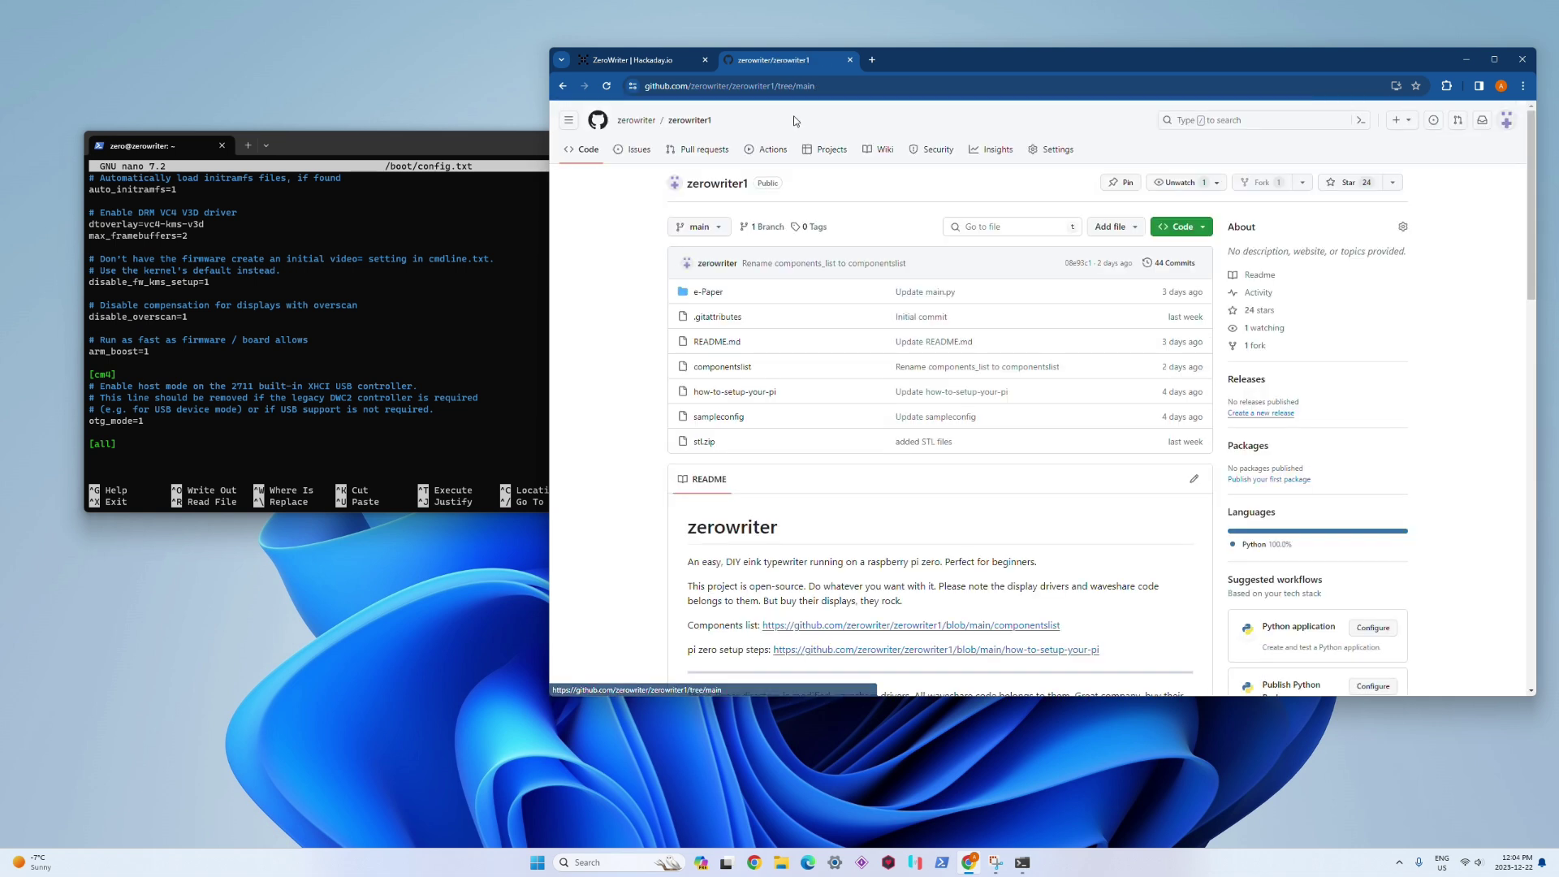
Step: Paste sampleconfig lines 50–57 (arm_freq=1050, gpu_freq=650, core_freq=525, over_voltage=4, fastboot) below [all] and save config.txt
click(718, 417)
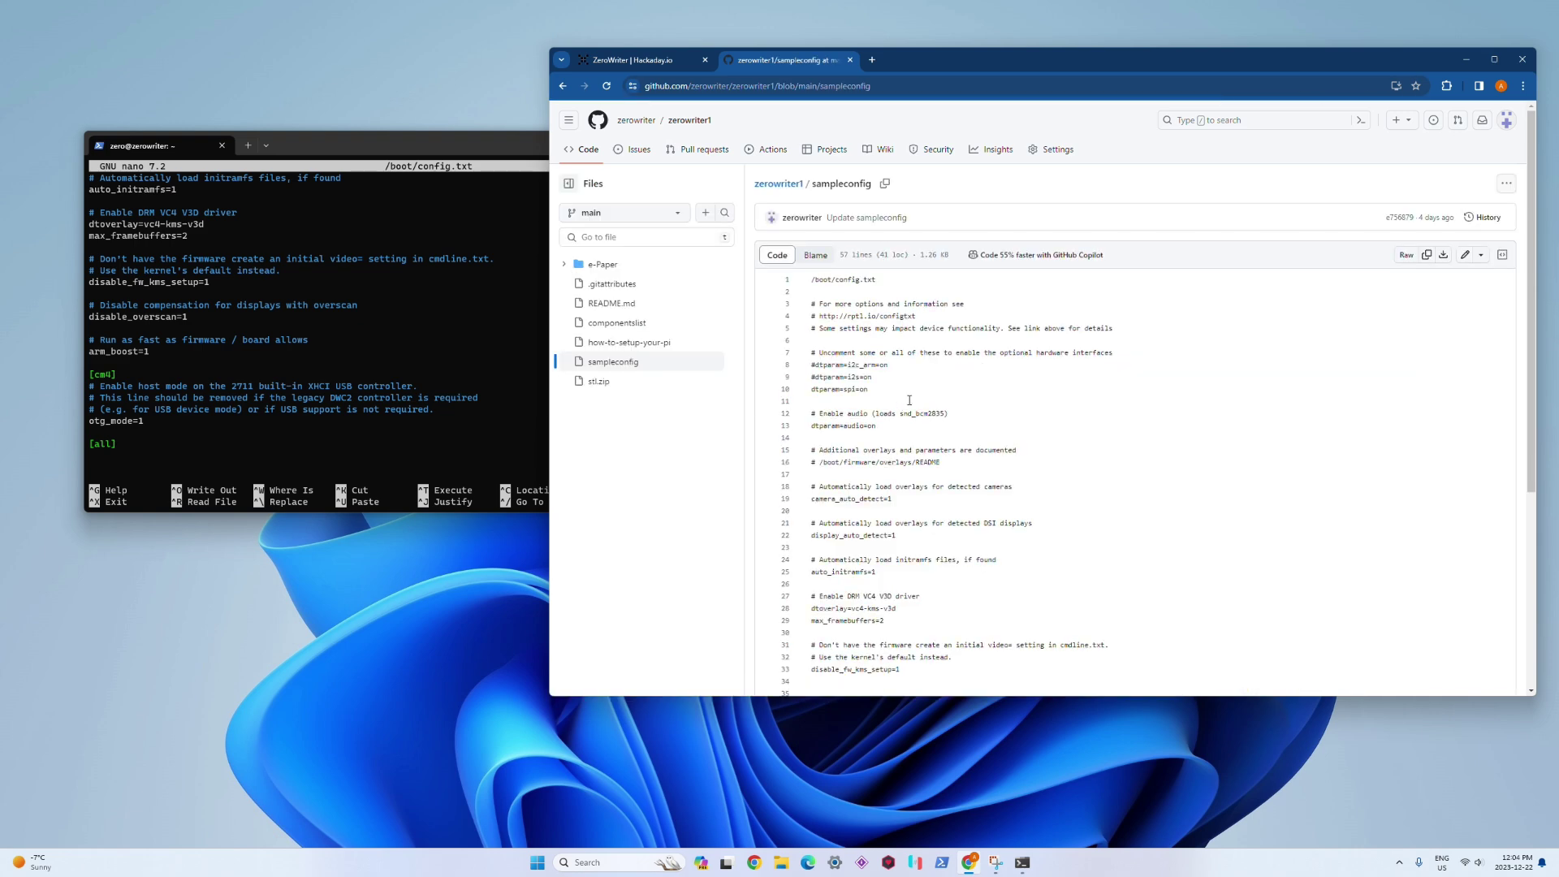
scroll(909, 400, down, 4)
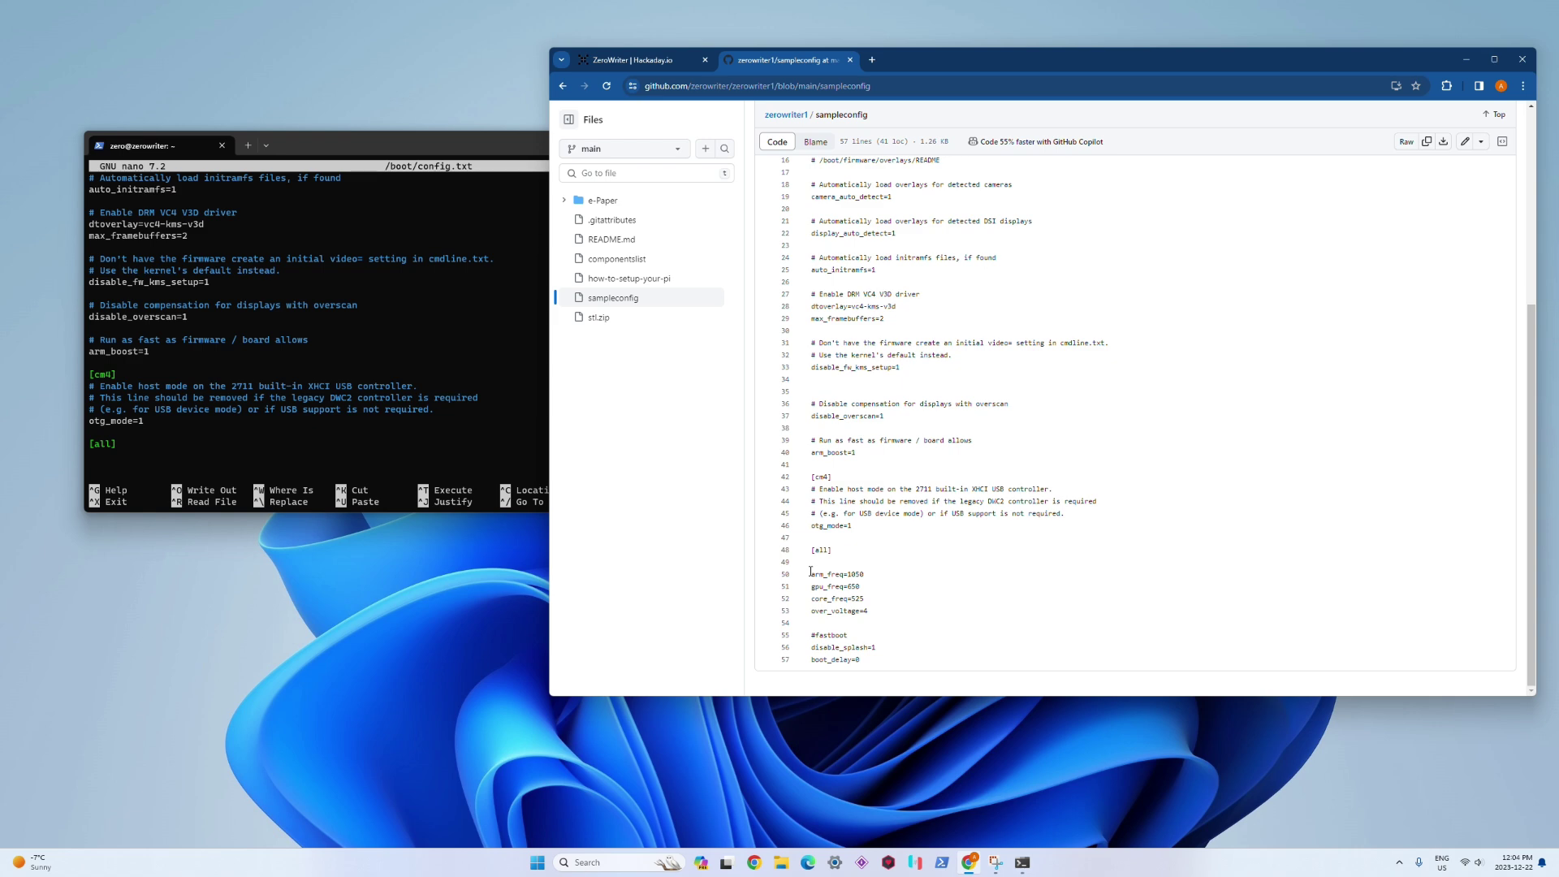
drag(811, 572, 885, 657)
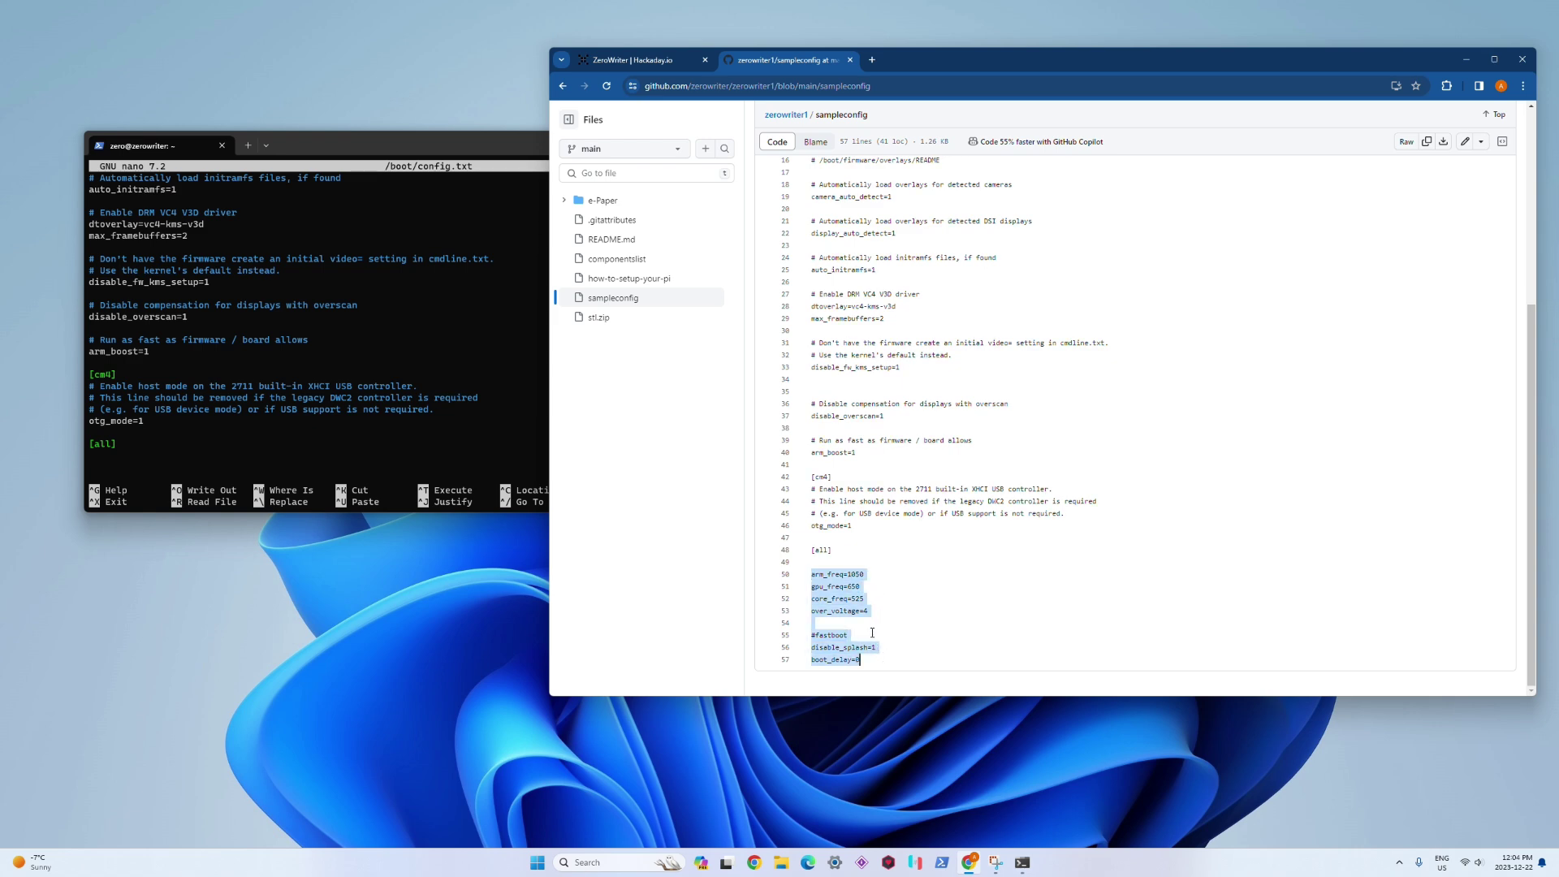
right_click(835, 585)
click(875, 373)
click(273, 436)
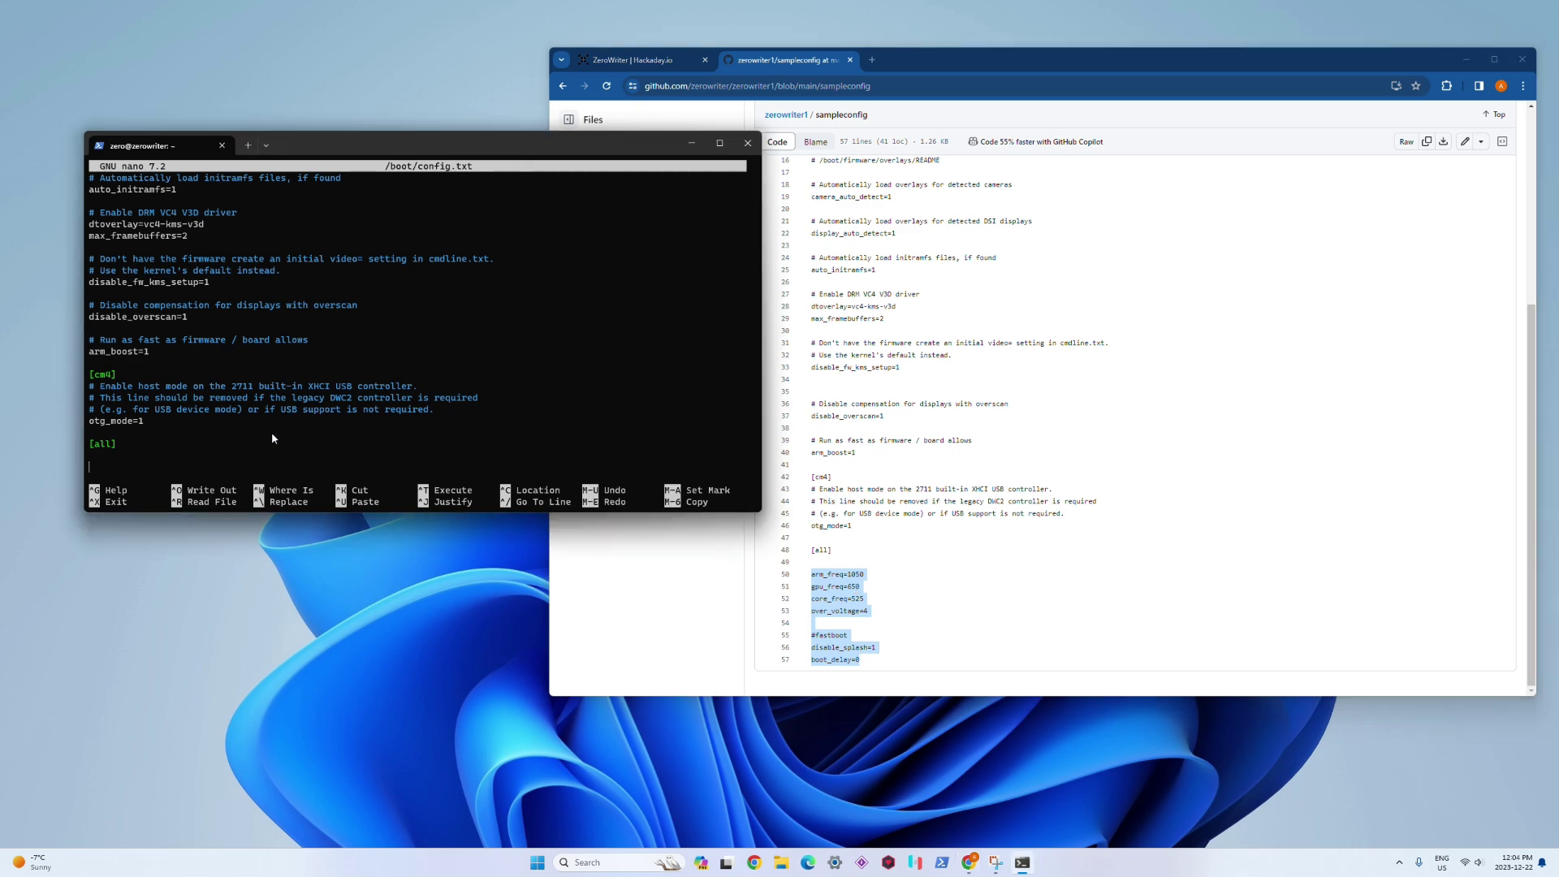
key(ctrl+v)
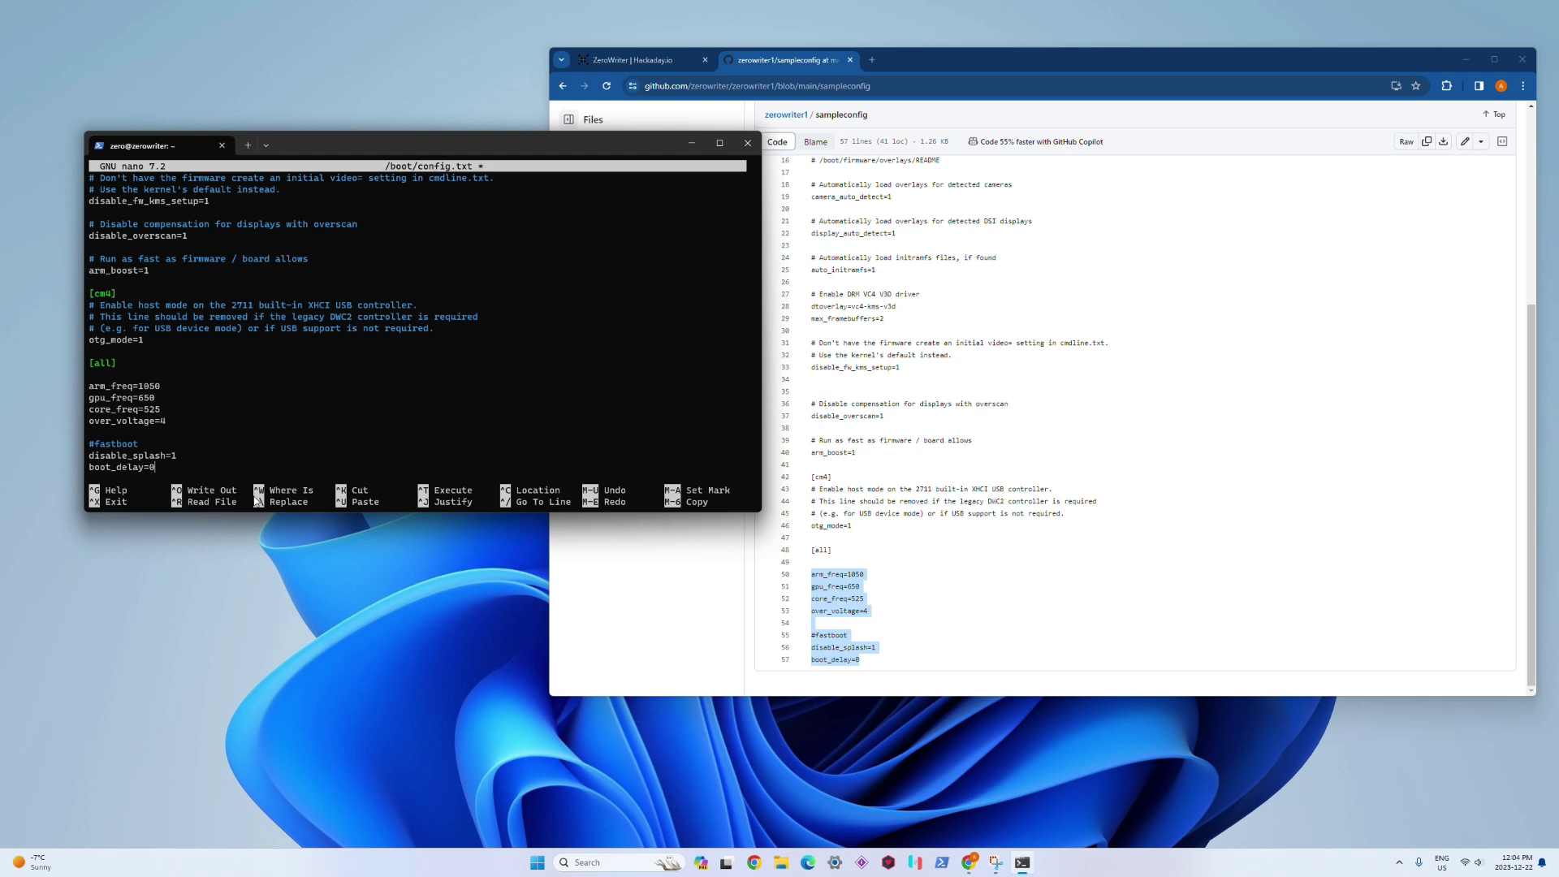
key(ctrl+o)
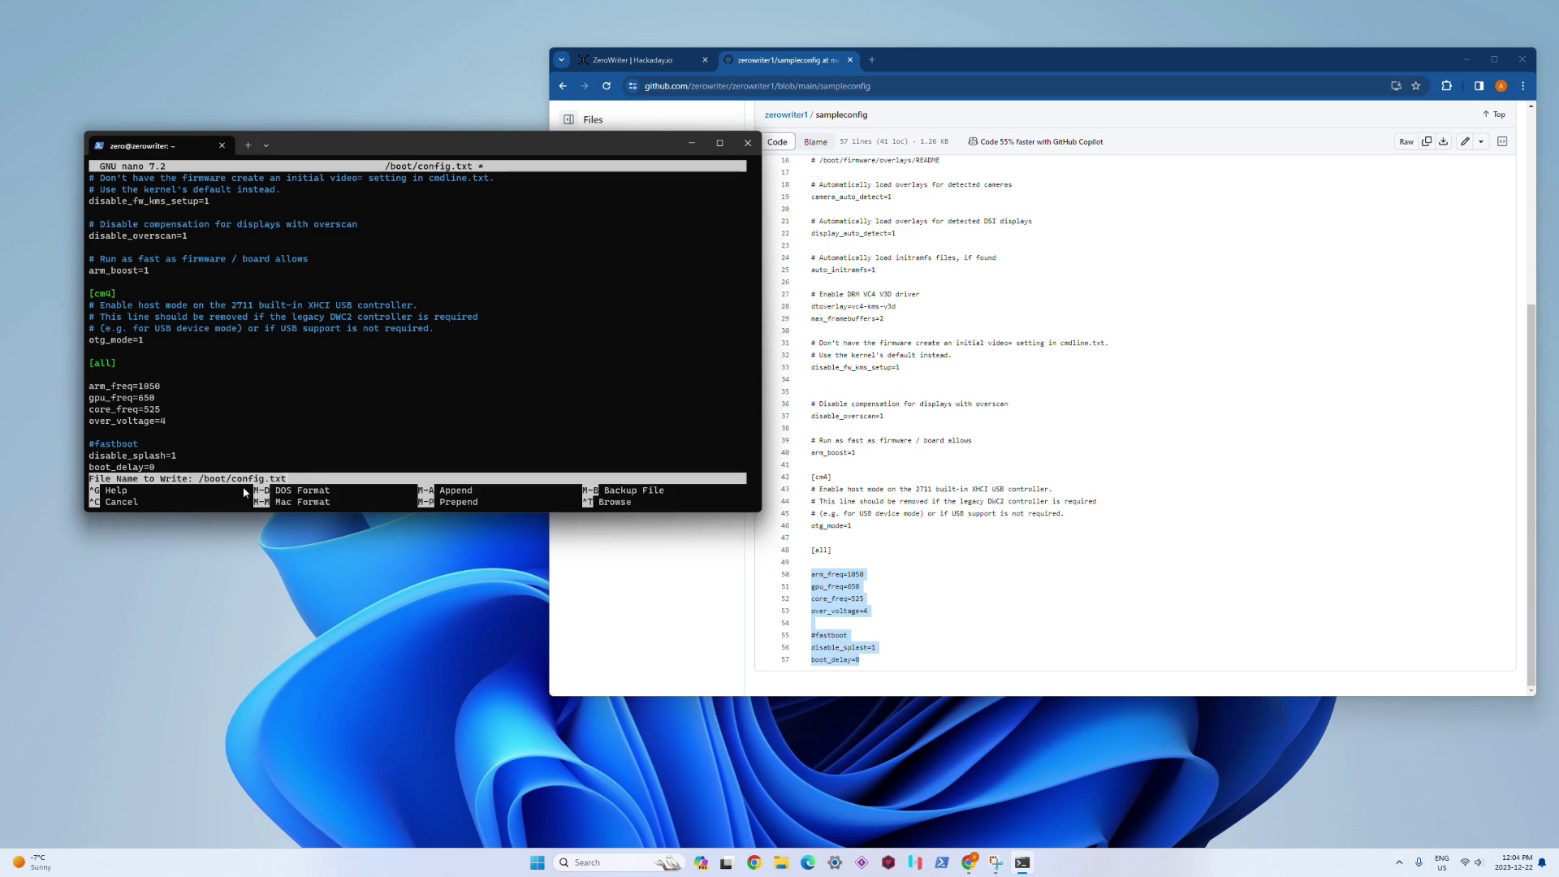
key(Return)
key(ctrl+x)
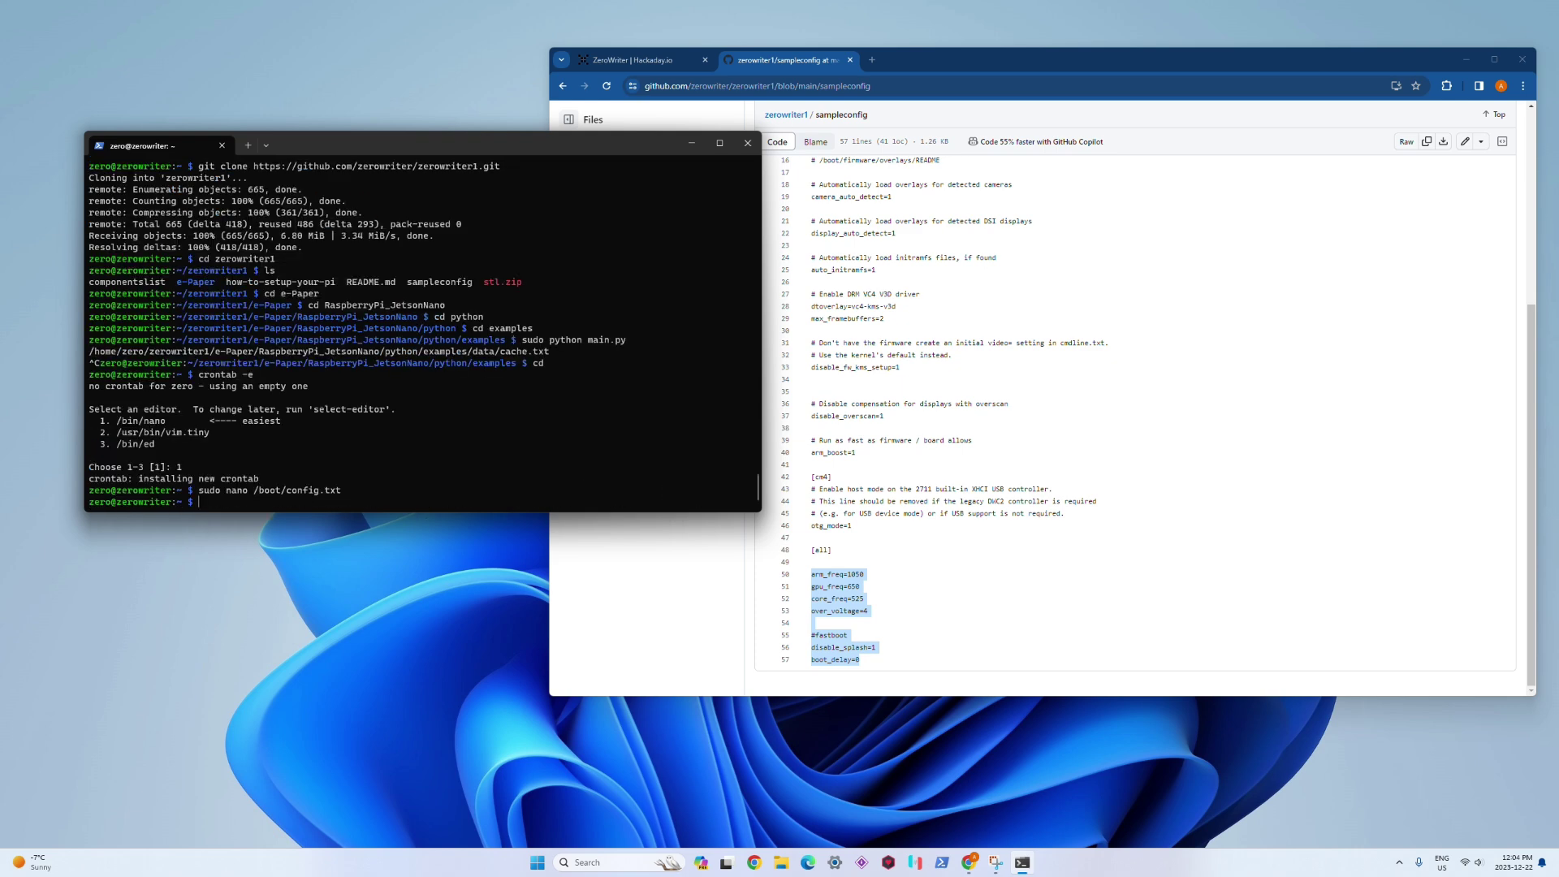
Step: Reboot the Pi with 'sudo reboot now', closing the SSH connection
text(sudo reboot now)
key(Return)
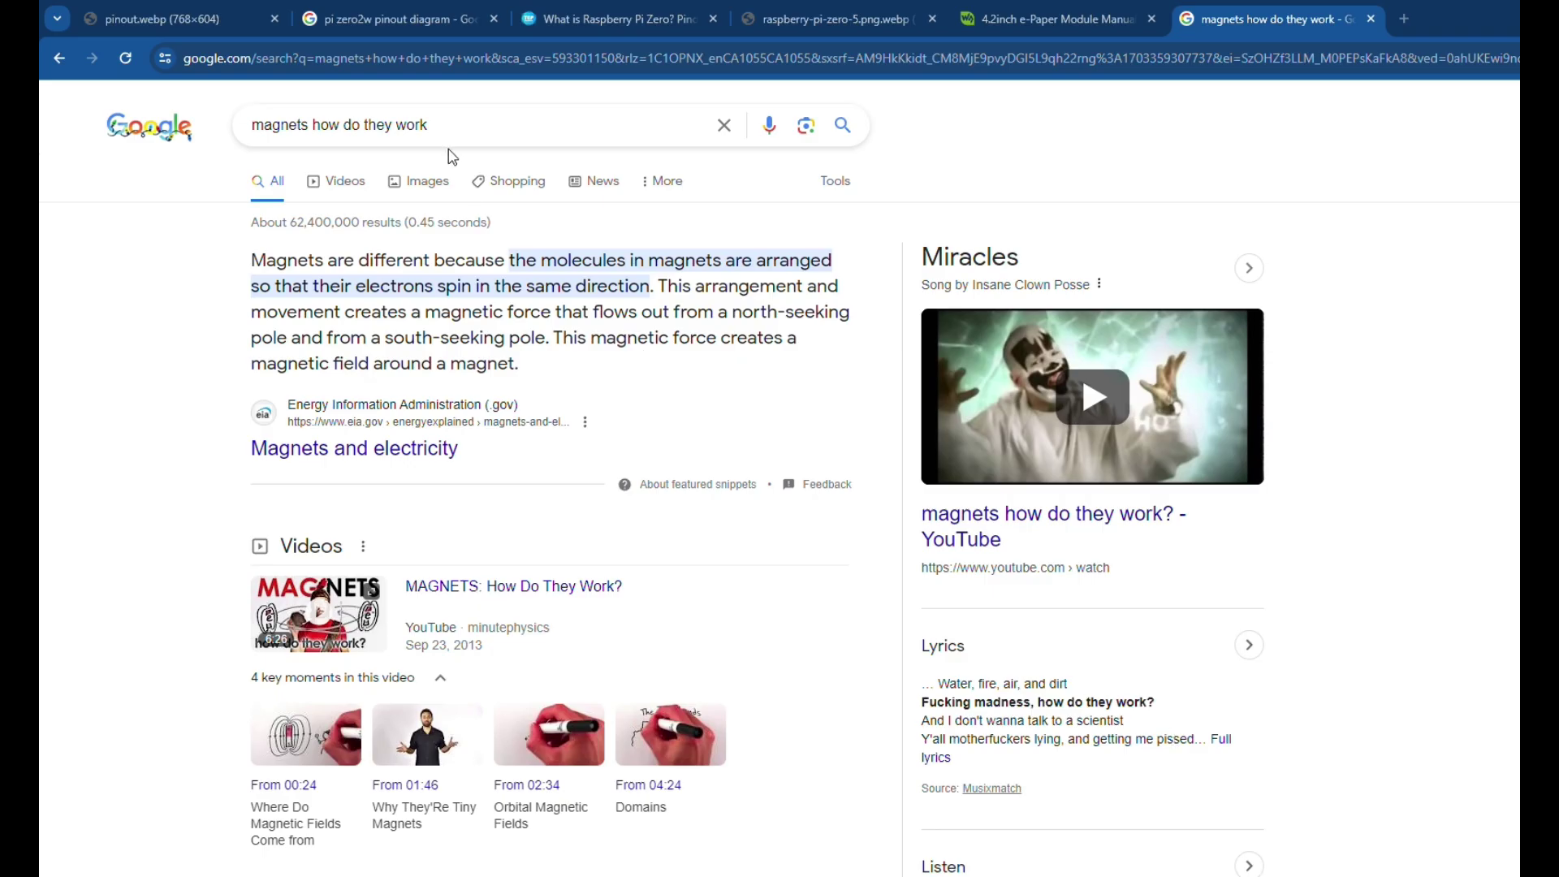
Step: Replace the Google query with 'how to solder pins to raspberry pi zero' via the suggestion
click(425, 125)
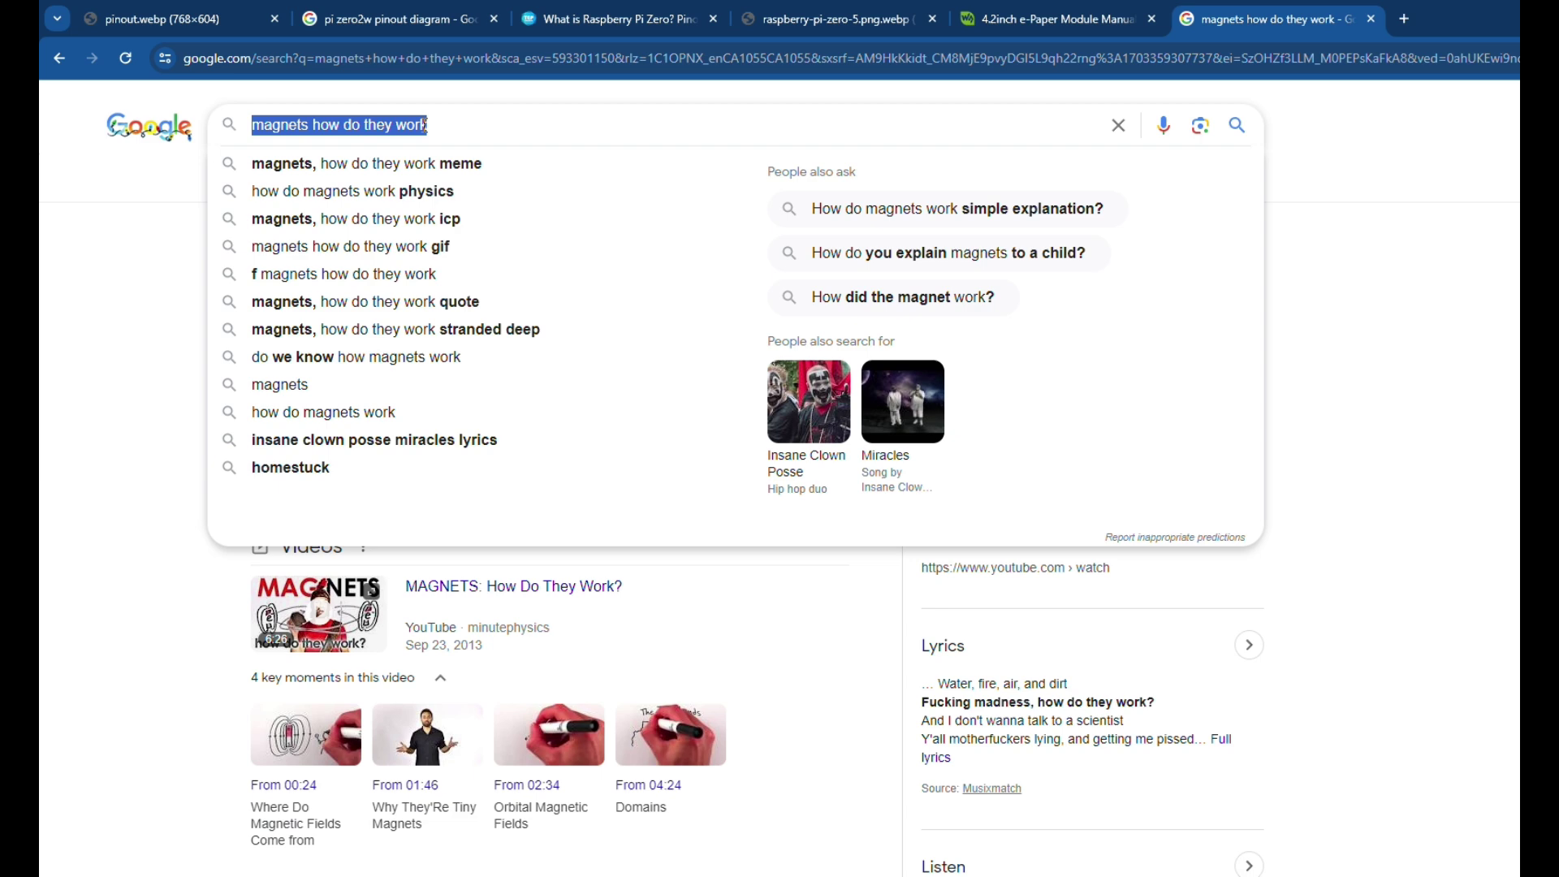
text(how to sold)
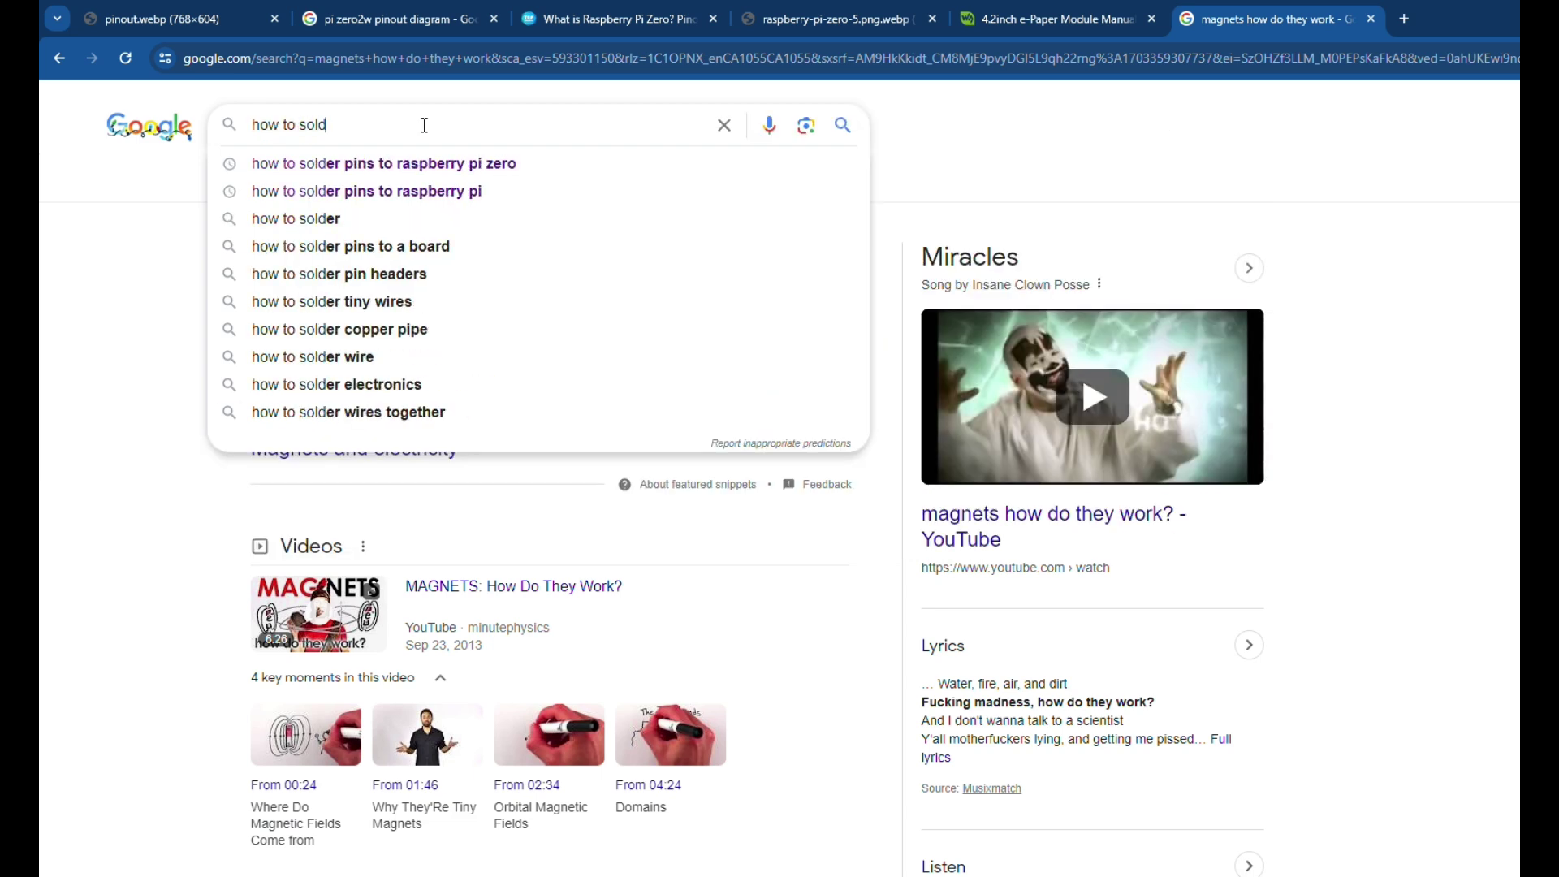
click(445, 163)
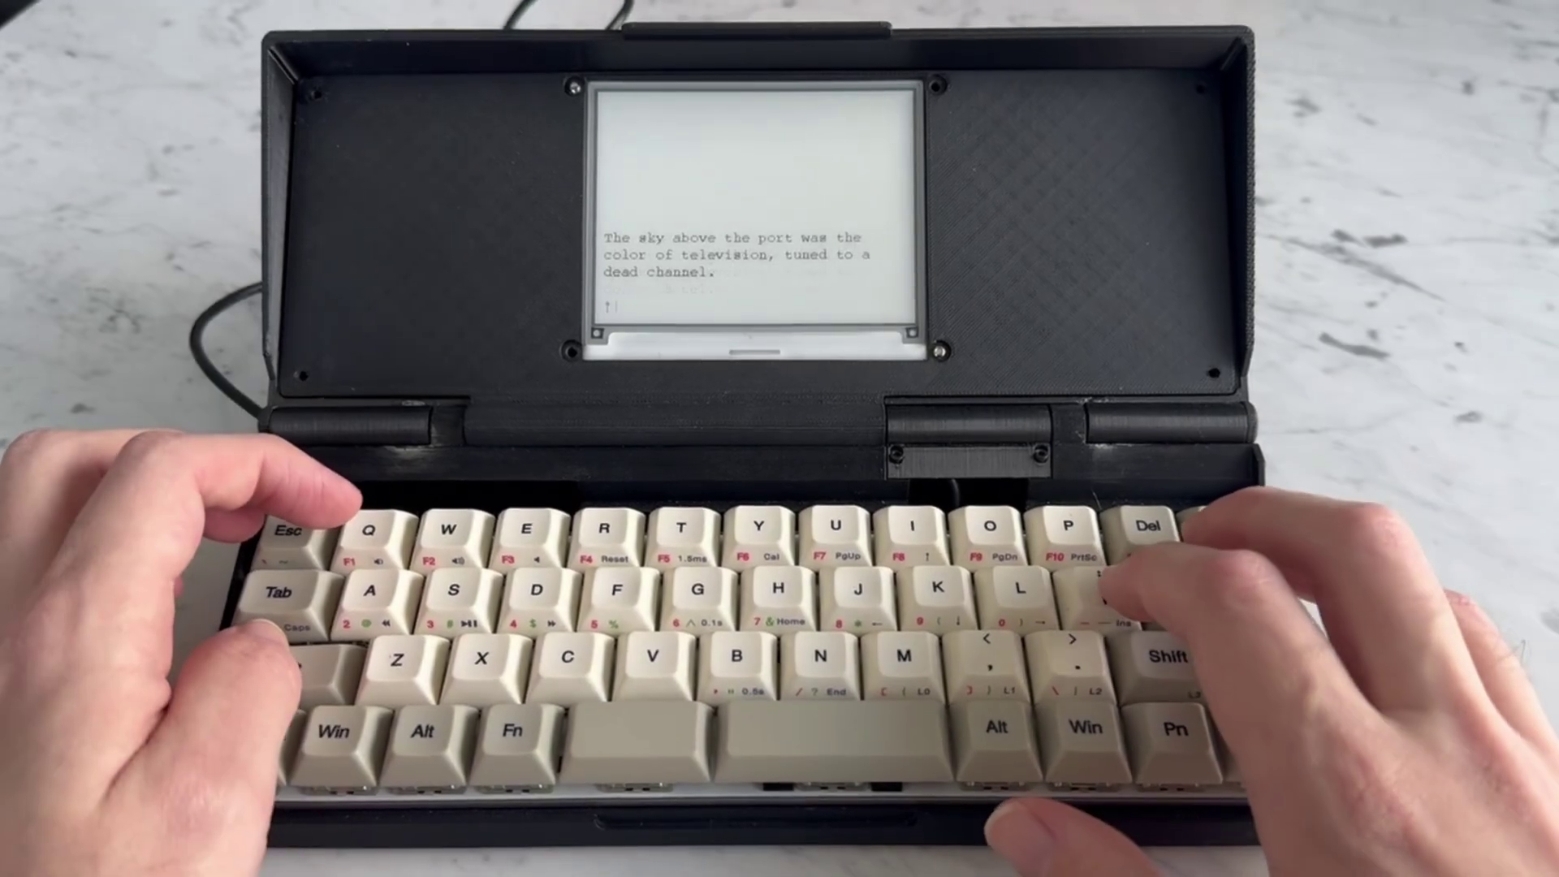
Step: Type "It's not like I'm using," Case heard someone say, on the zerowriter keyboard
text(It's)
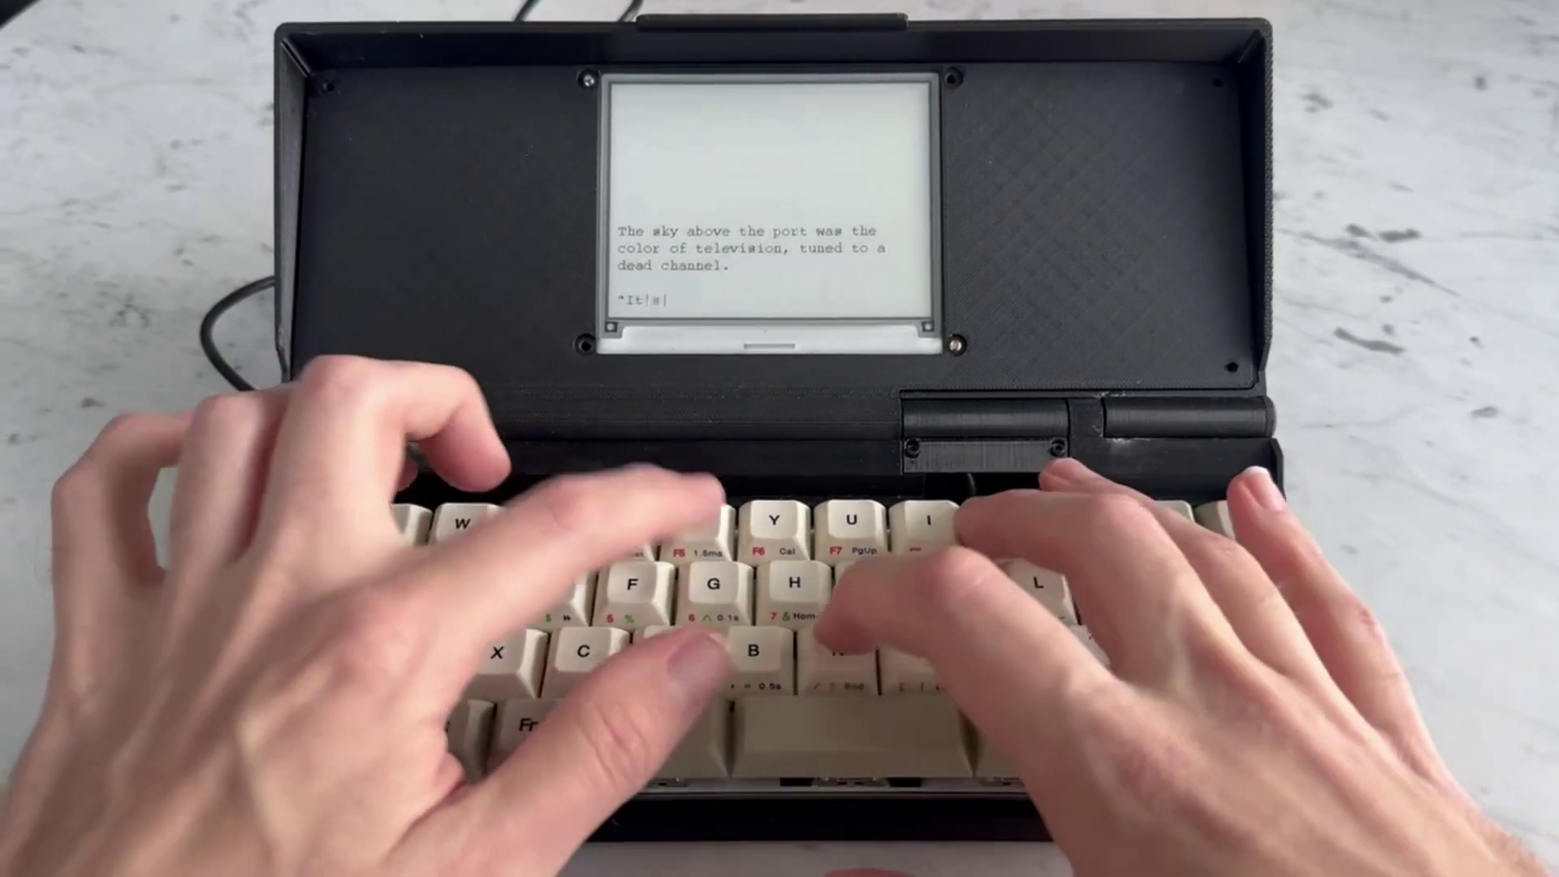
text( not like I)
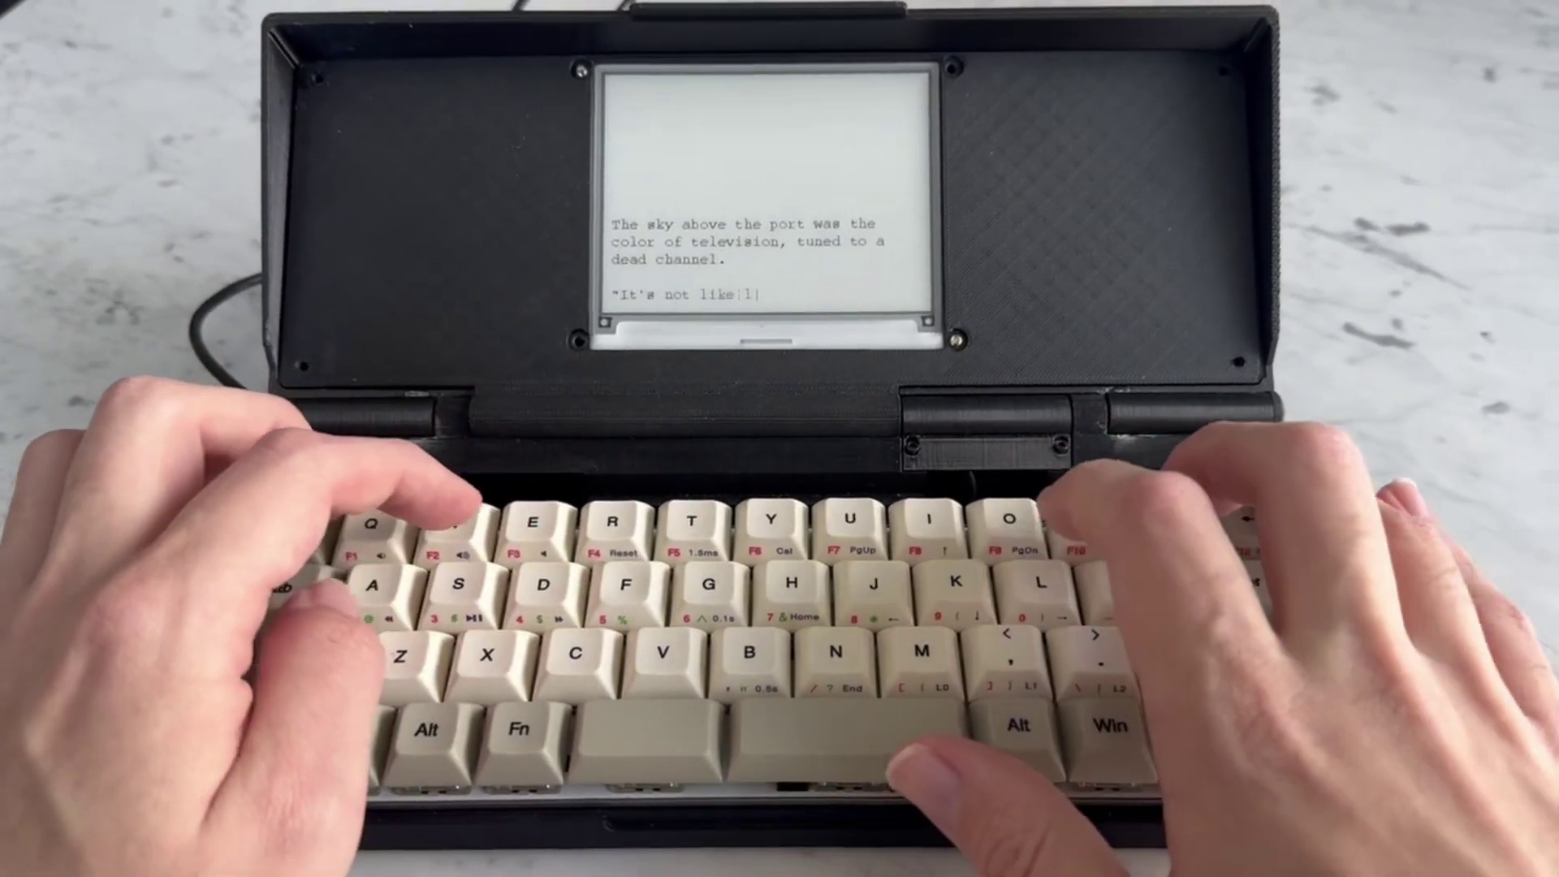
text(I)
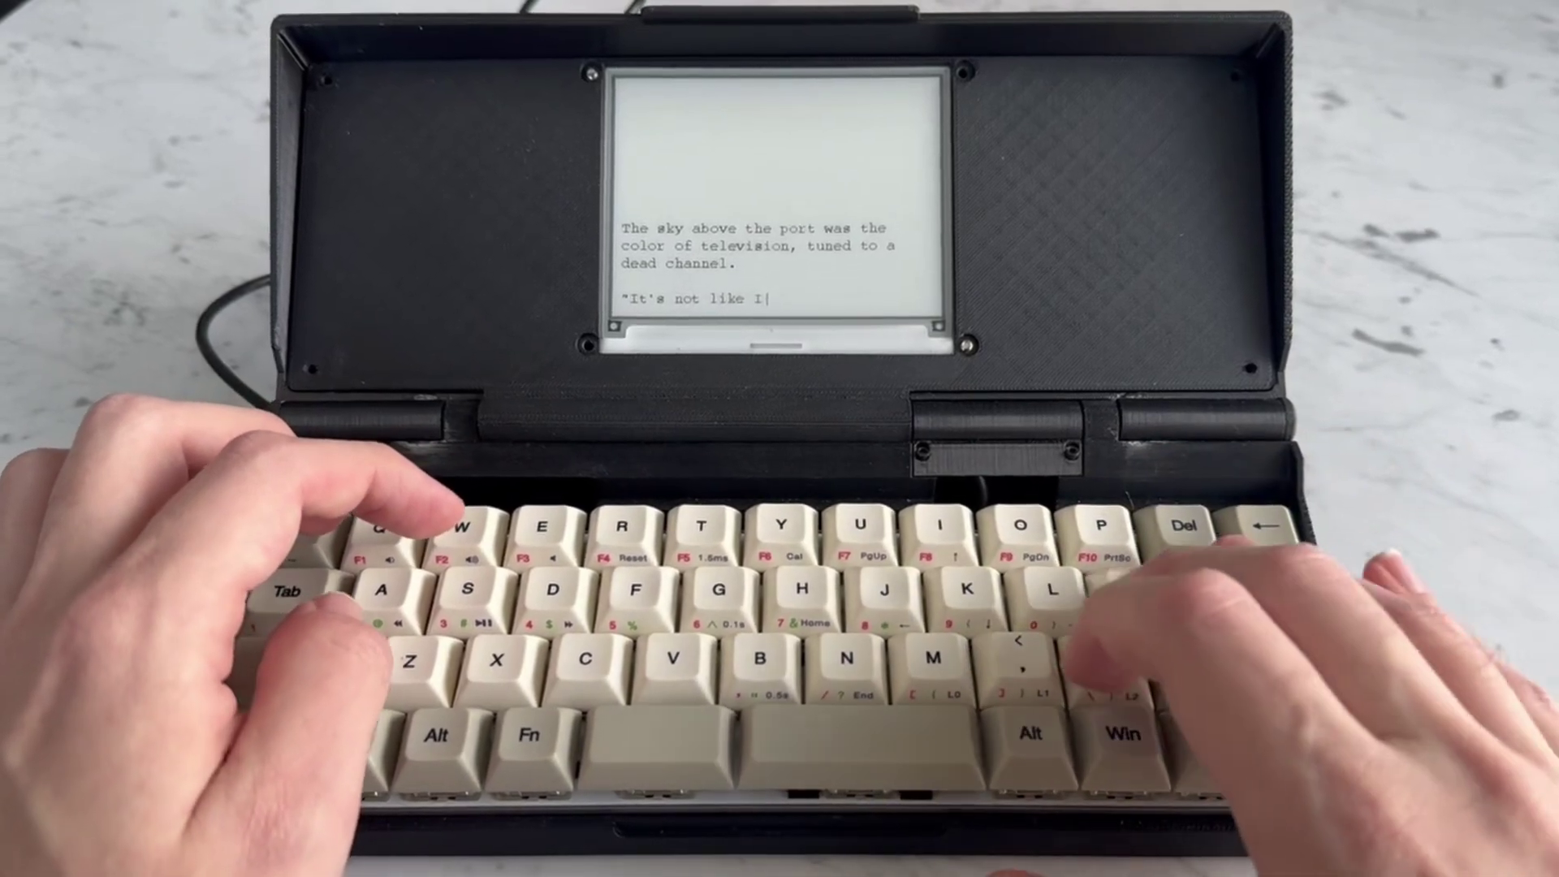
text('m us)
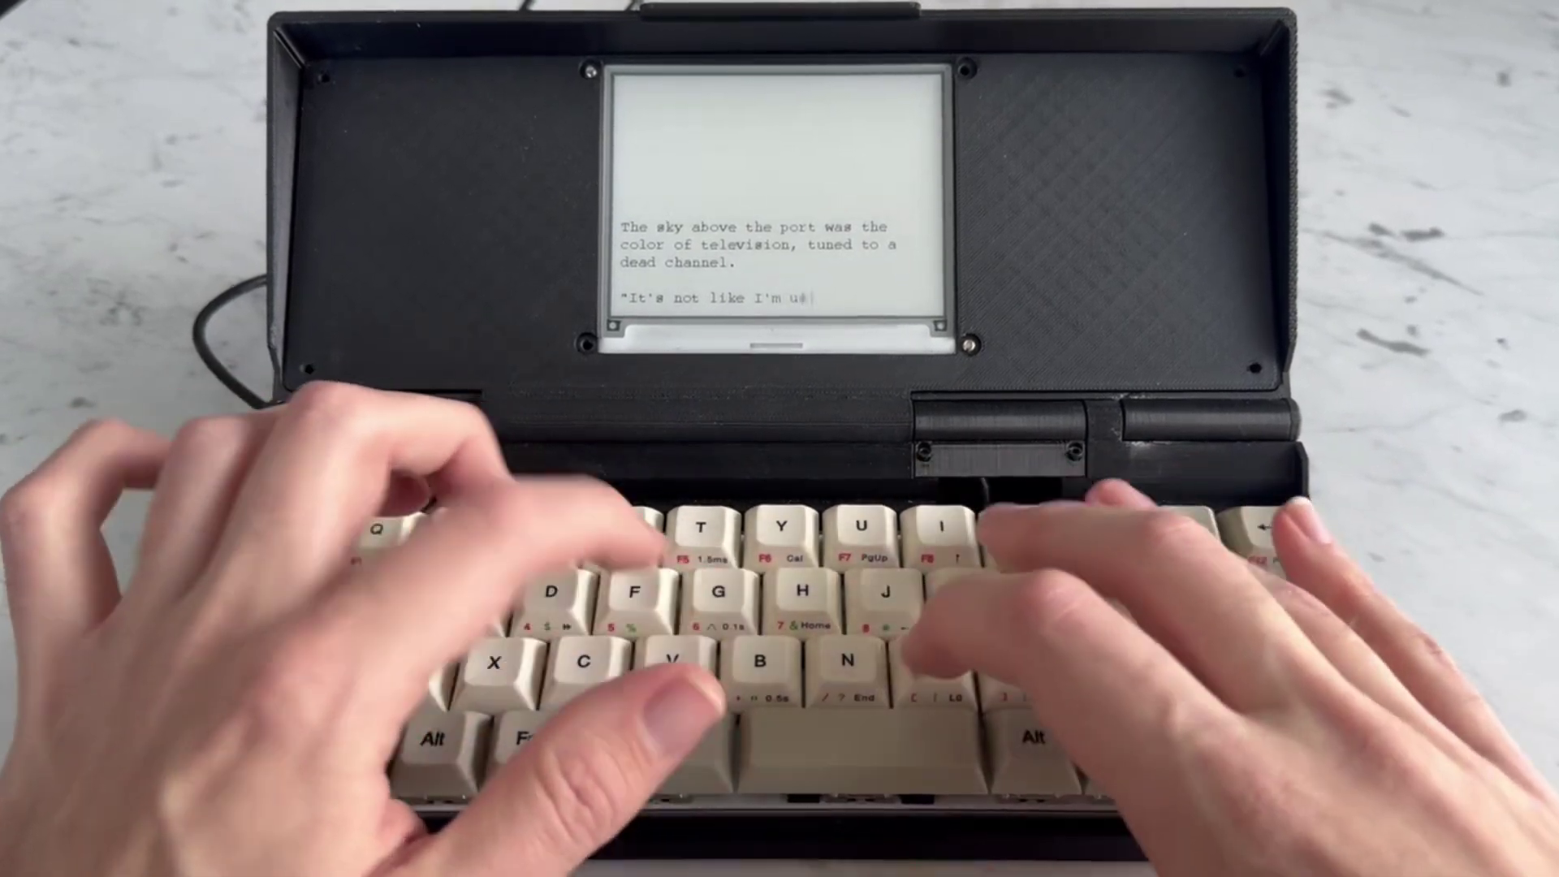
text(ing," Case)
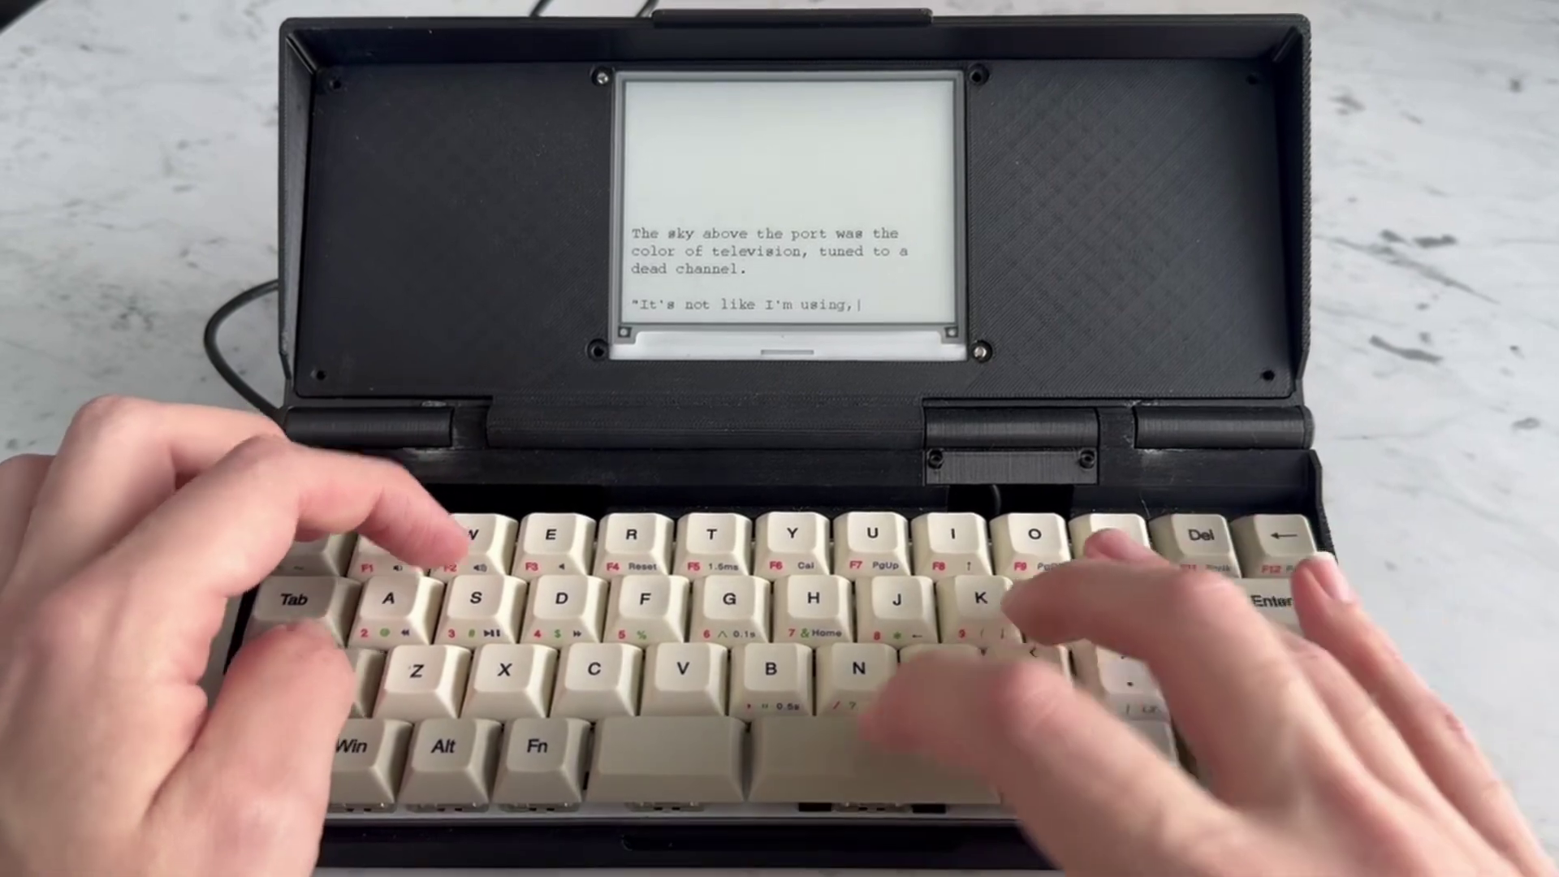